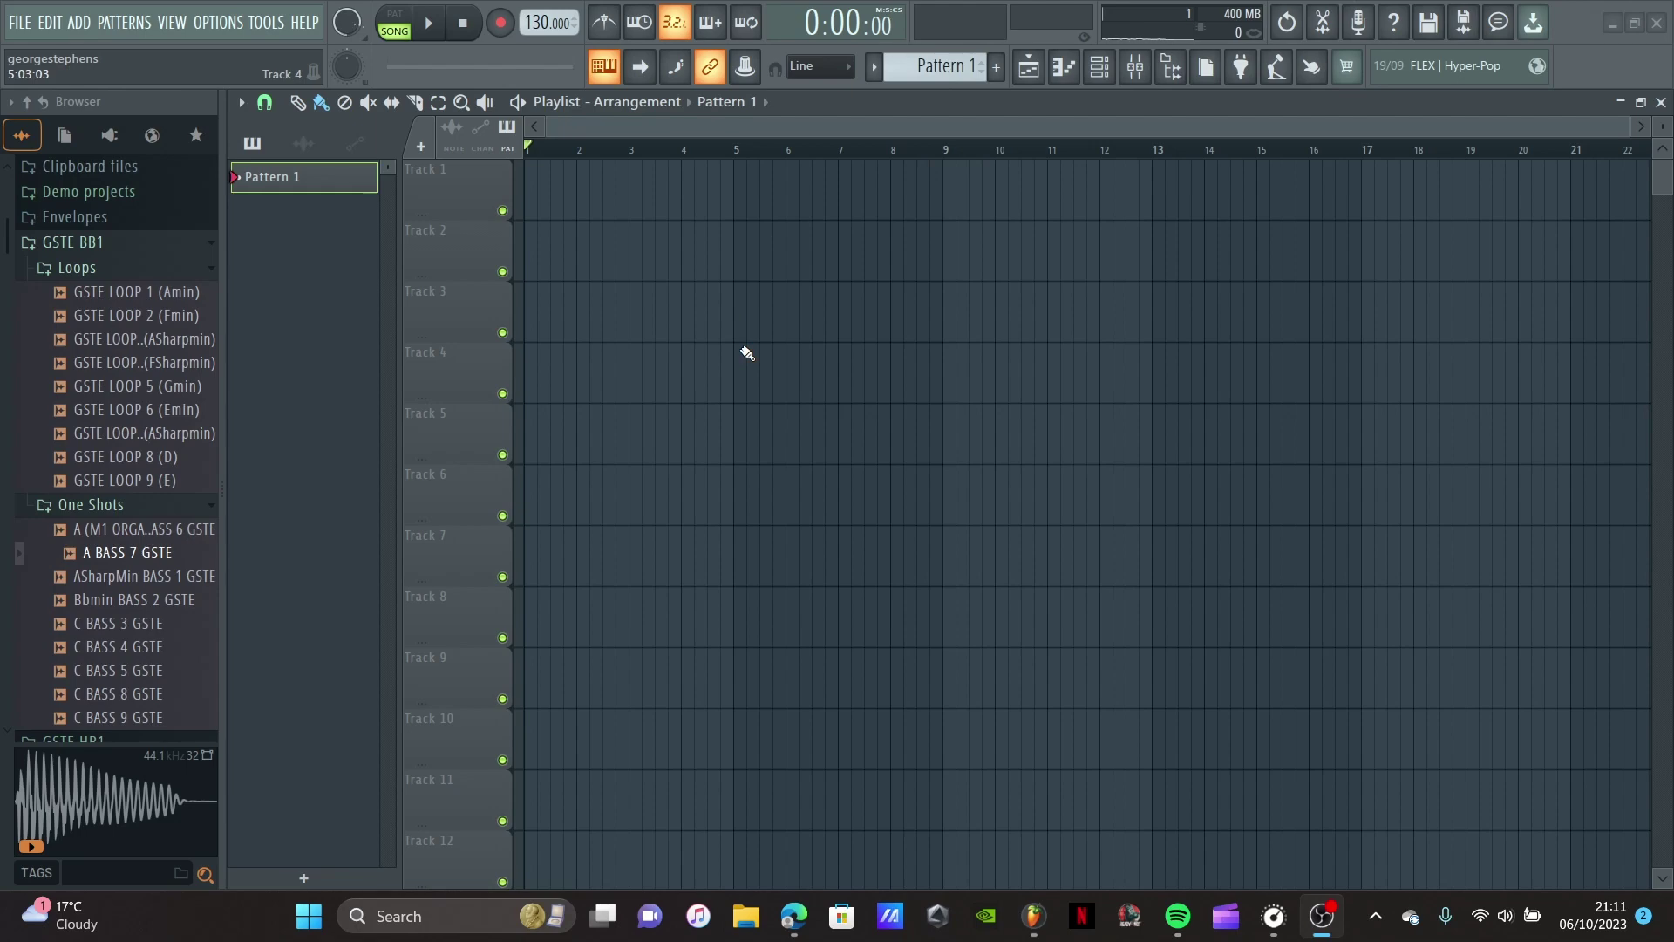
Step: Switch to the browser and look through the GSTE BeatStars store page, from the track list through licensing and sound kits to services
key(alt+Tab)
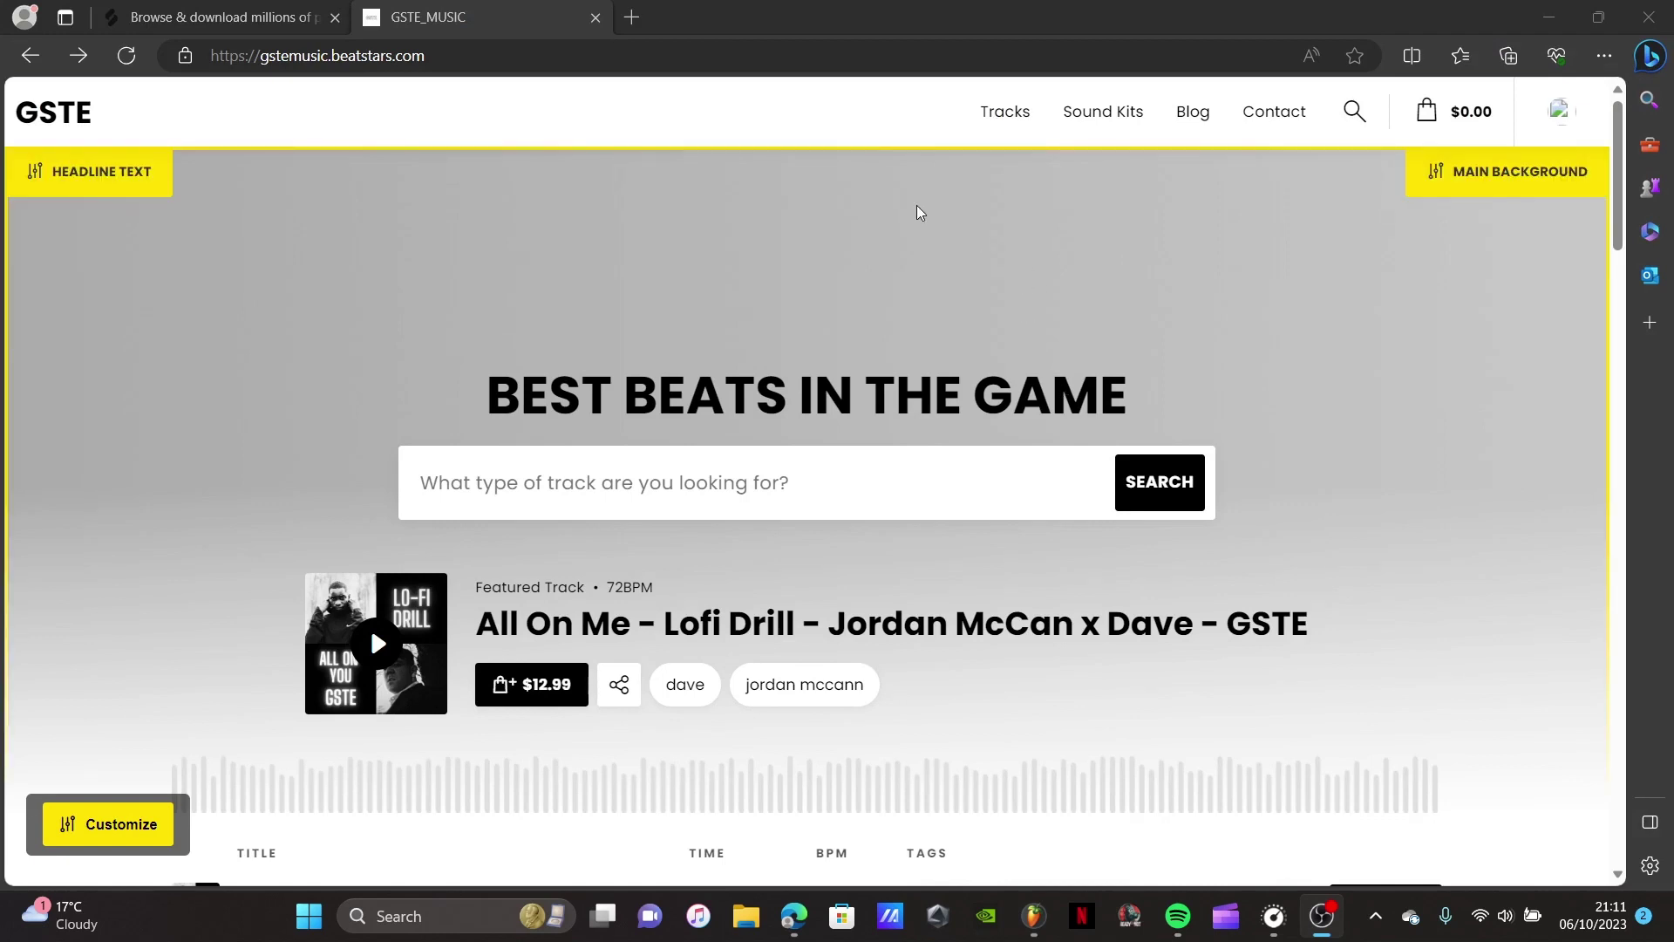
scroll(1269, 384, down, 3)
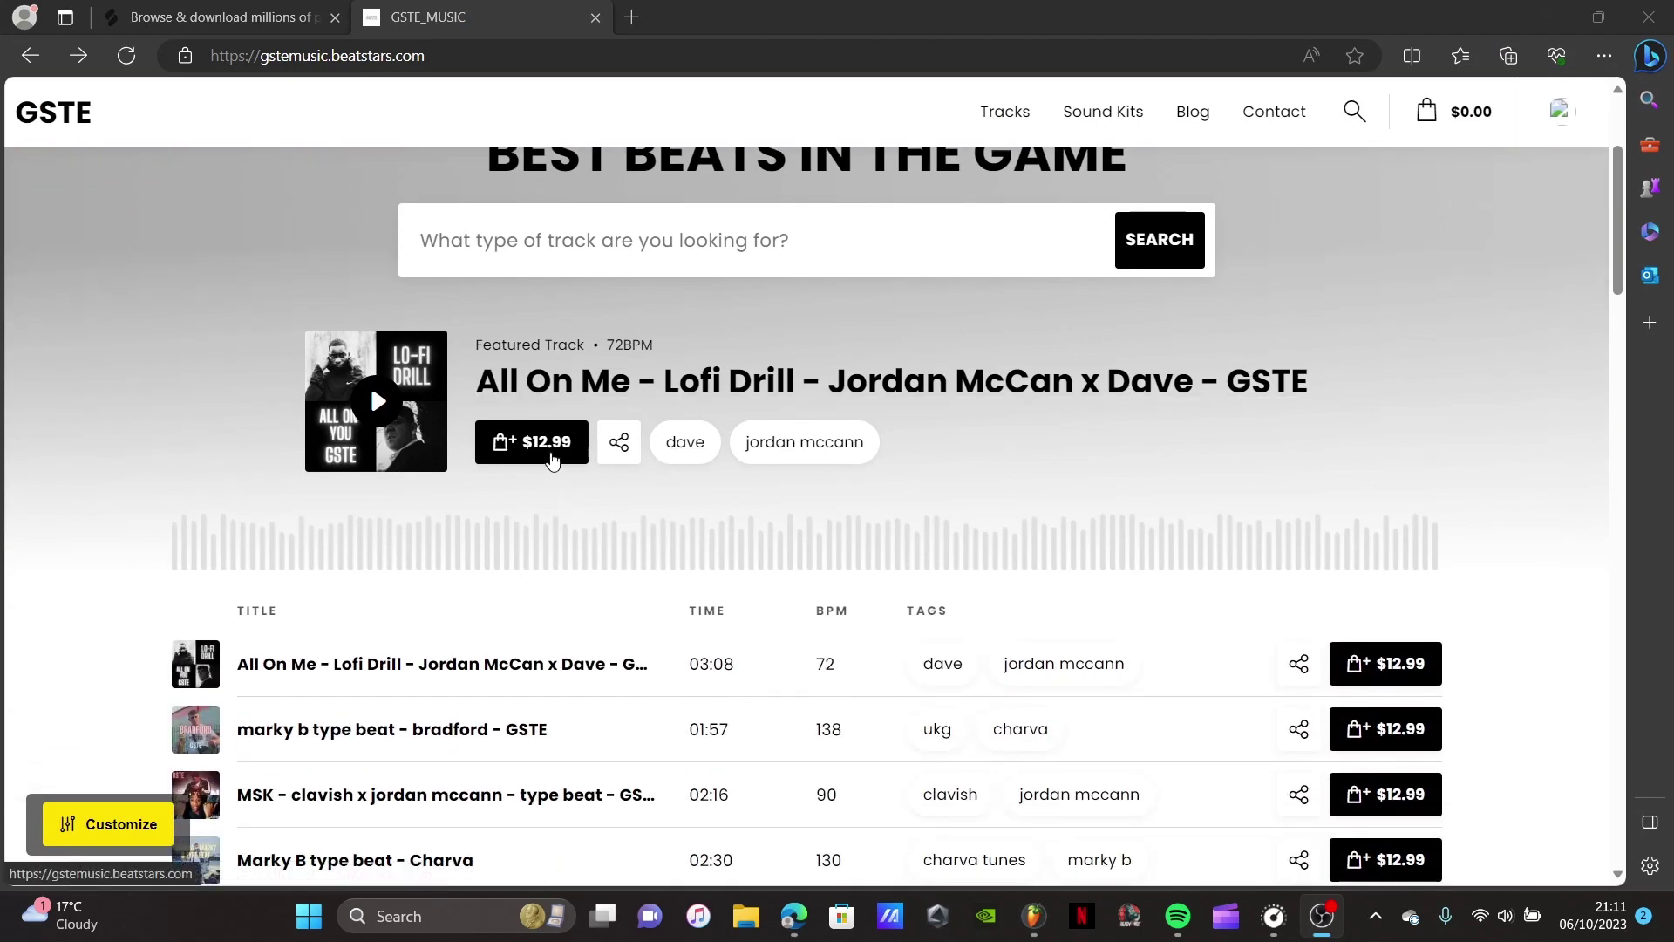
scroll(523, 366, down, 3)
scroll(436, 366, up, 1)
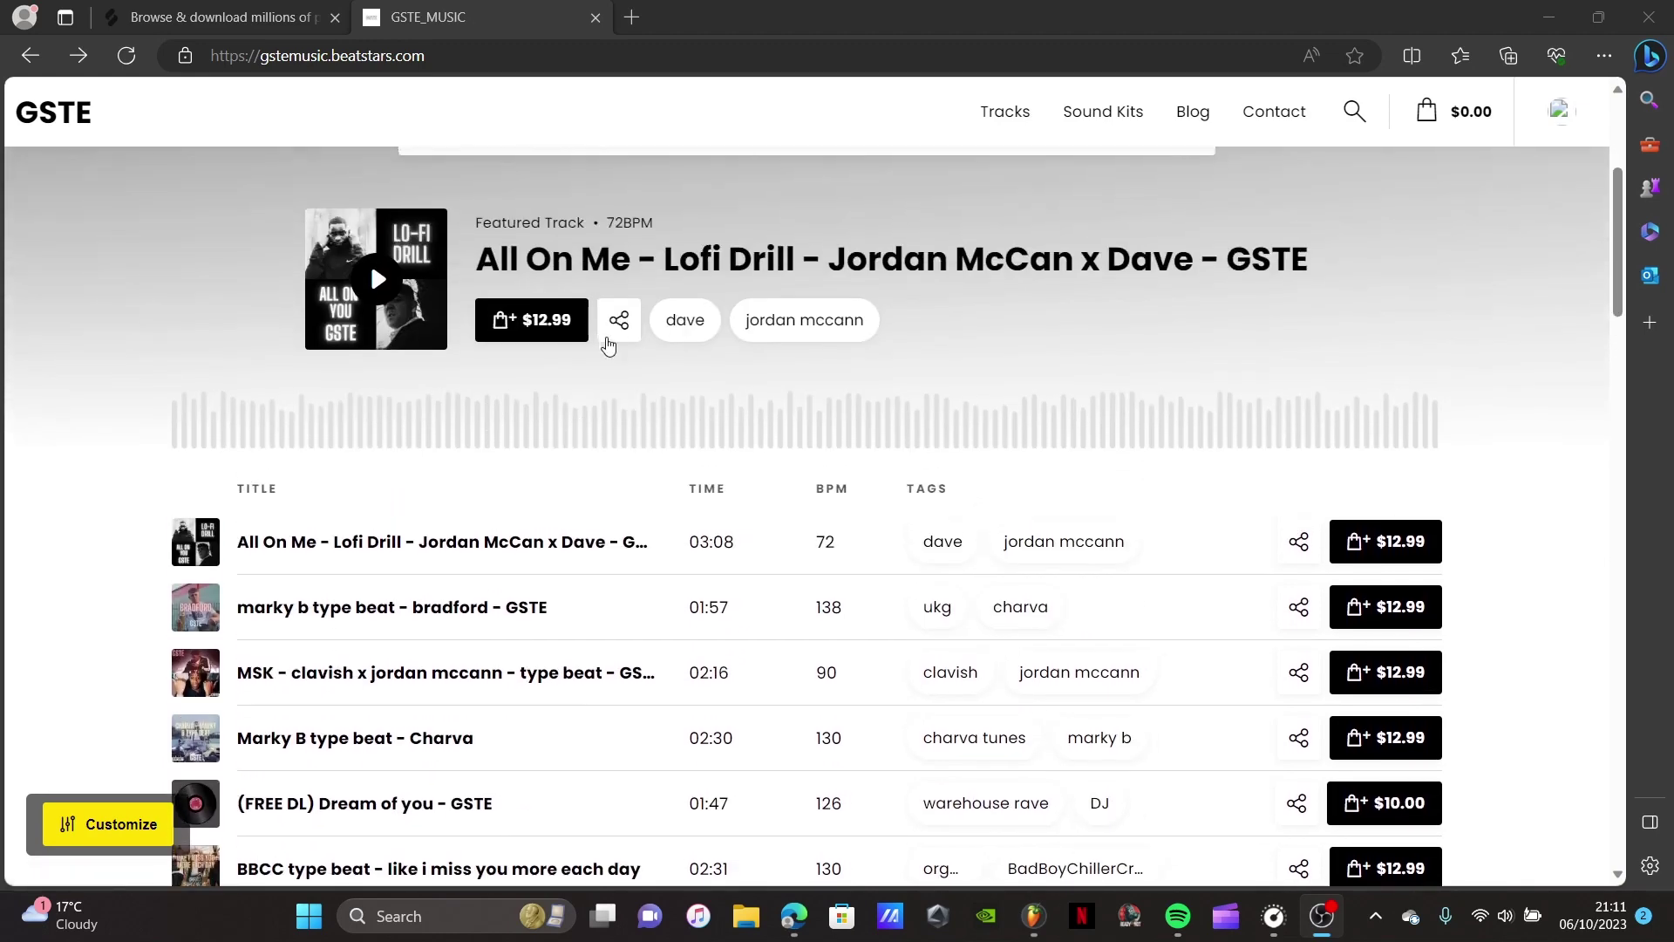
scroll(370, 362, down, 1)
scroll(392, 365, down, 1)
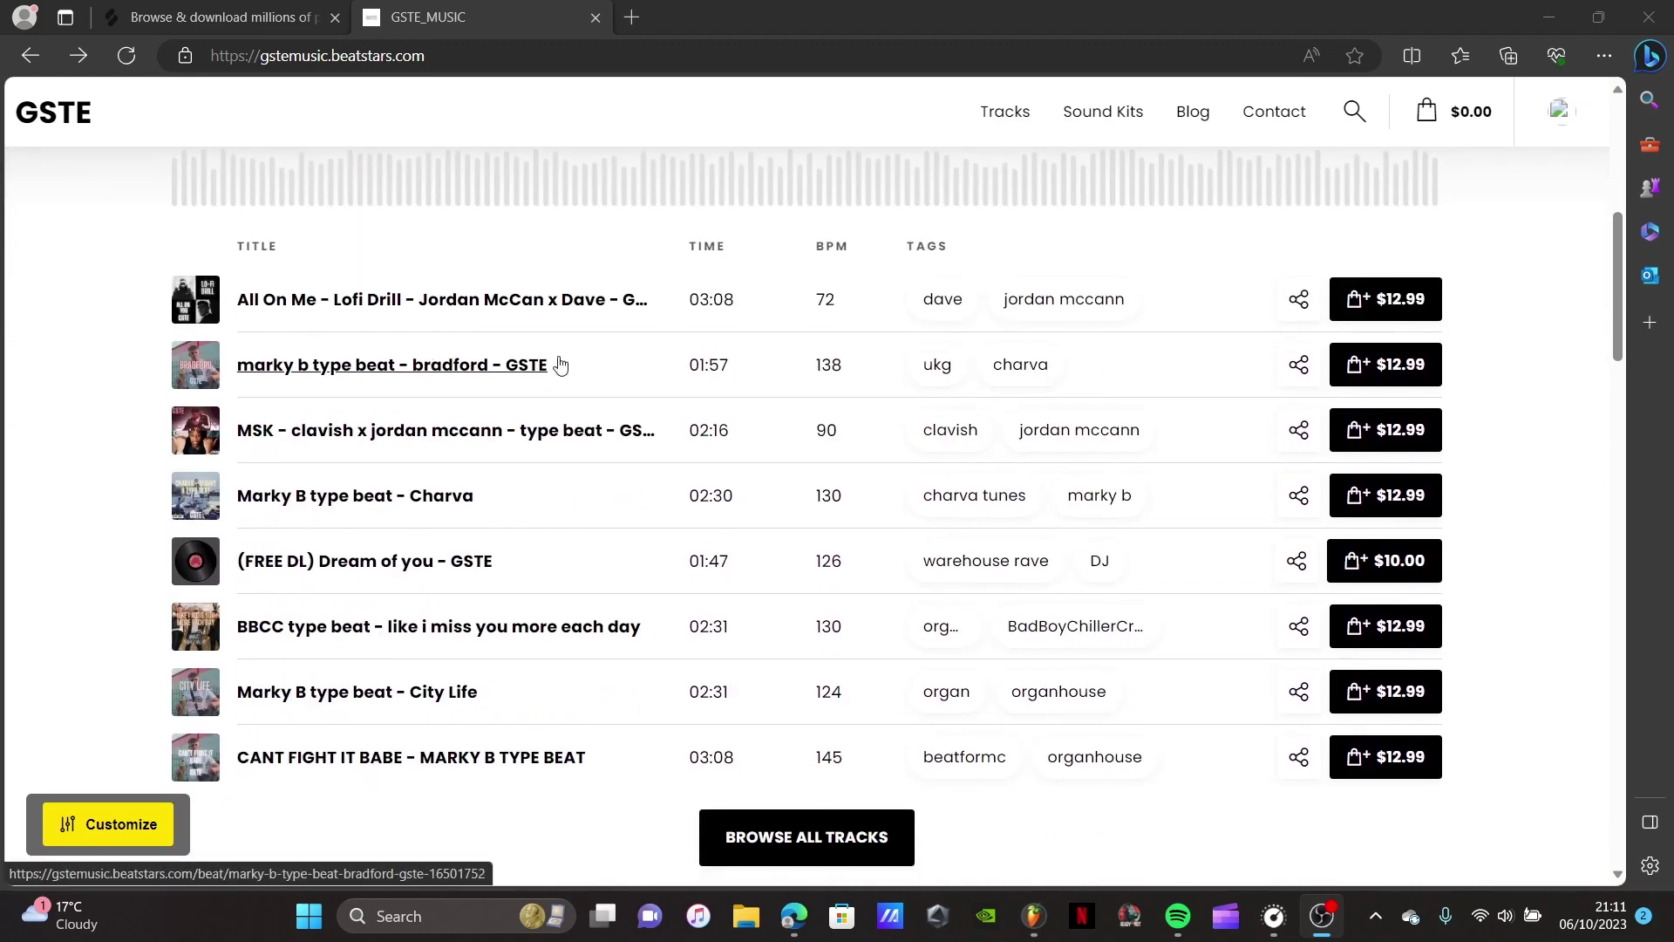
scroll(576, 352, down, 1)
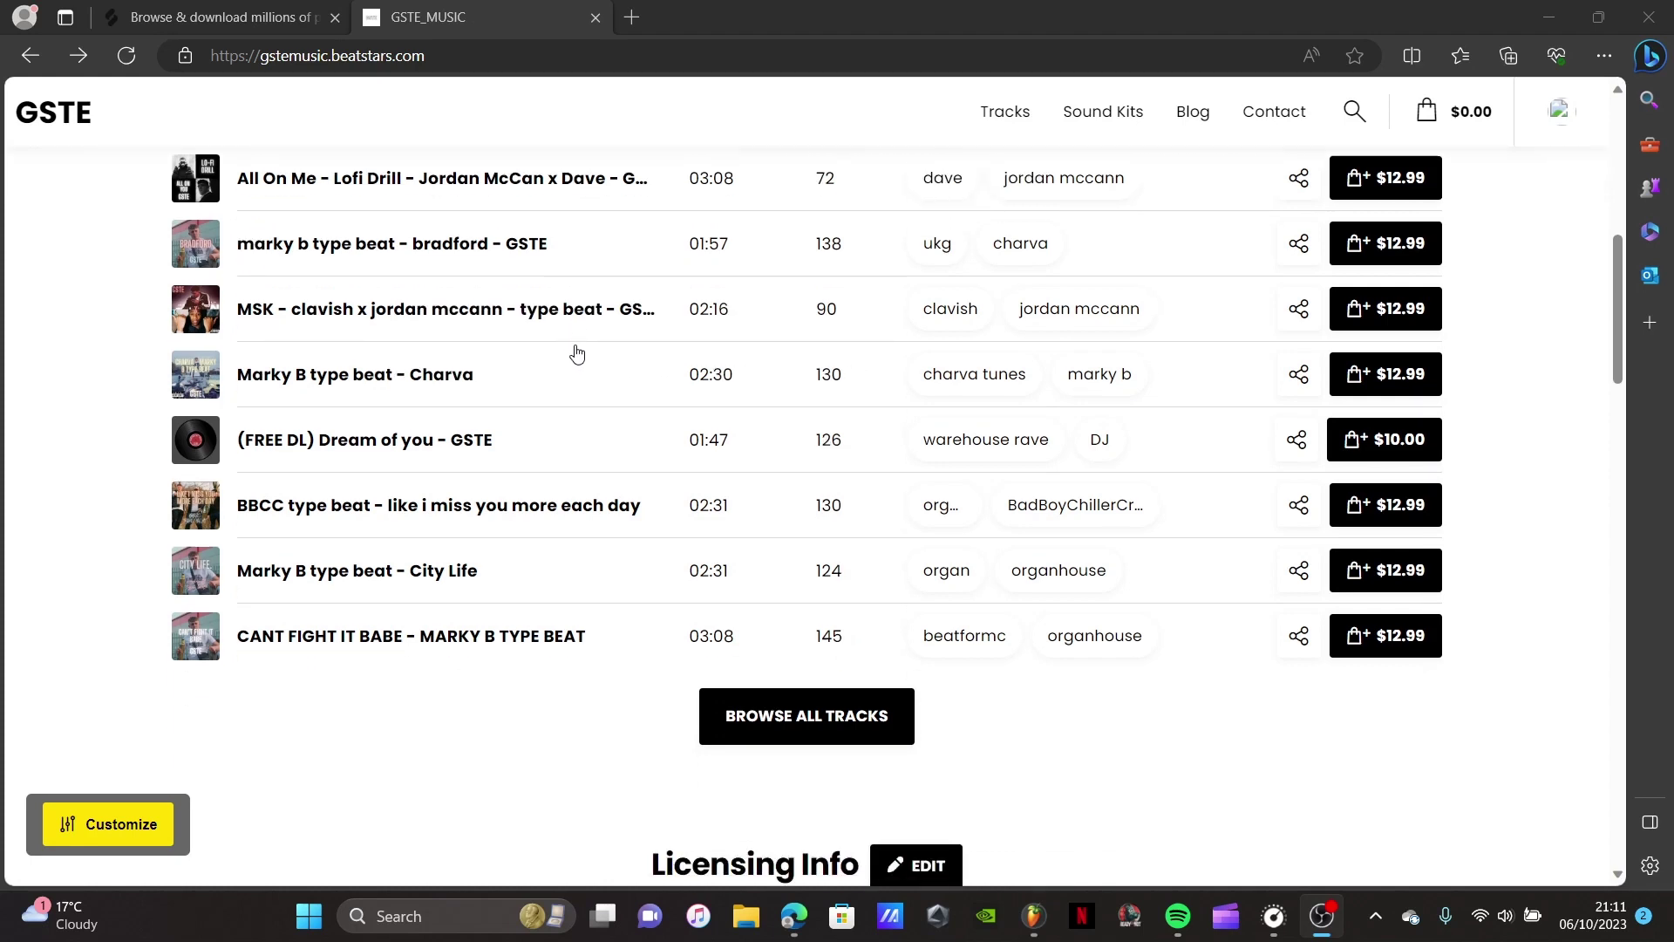
scroll(572, 352, down, 1)
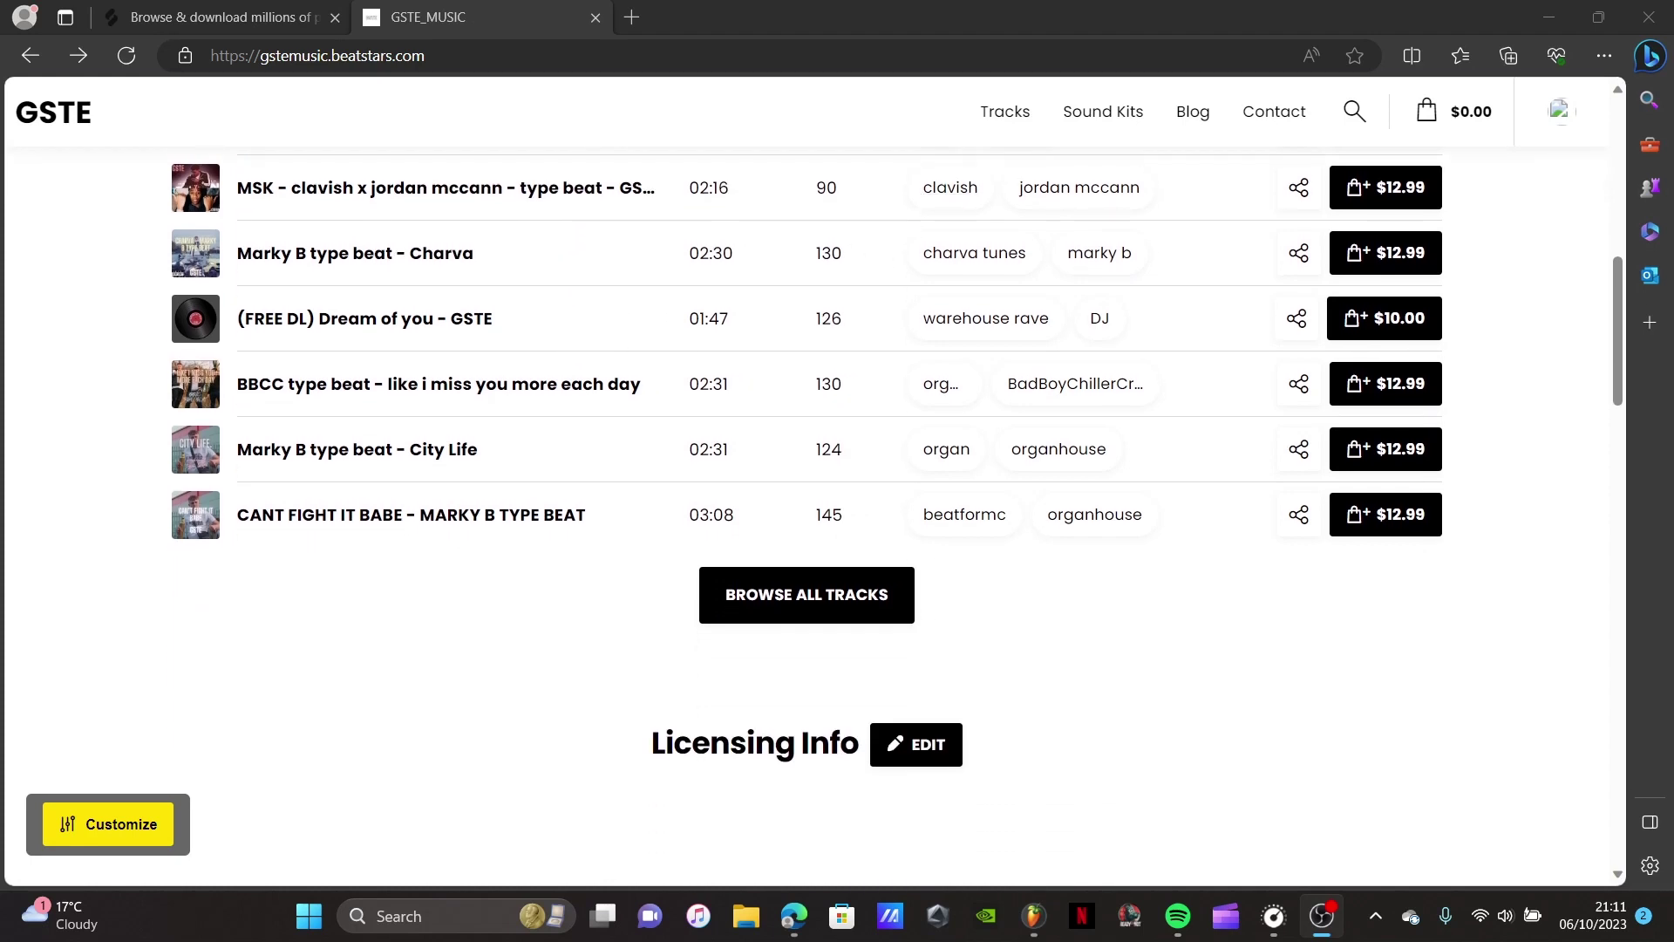
scroll(878, 254, down, 4)
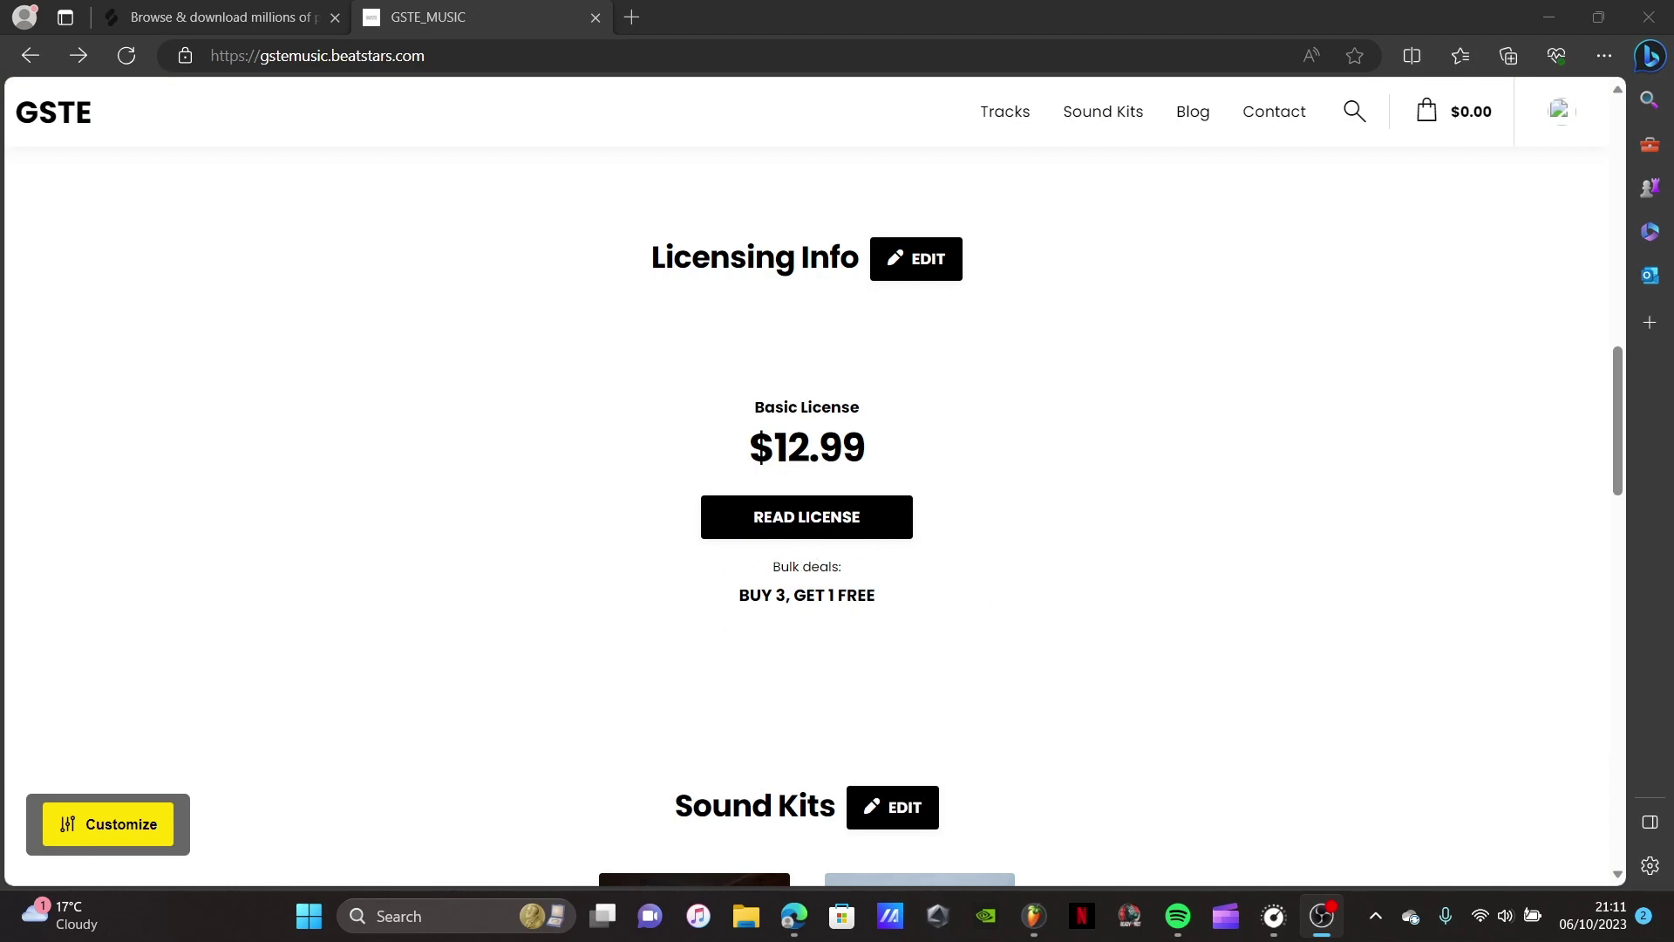
scroll(807, 480, down, 5)
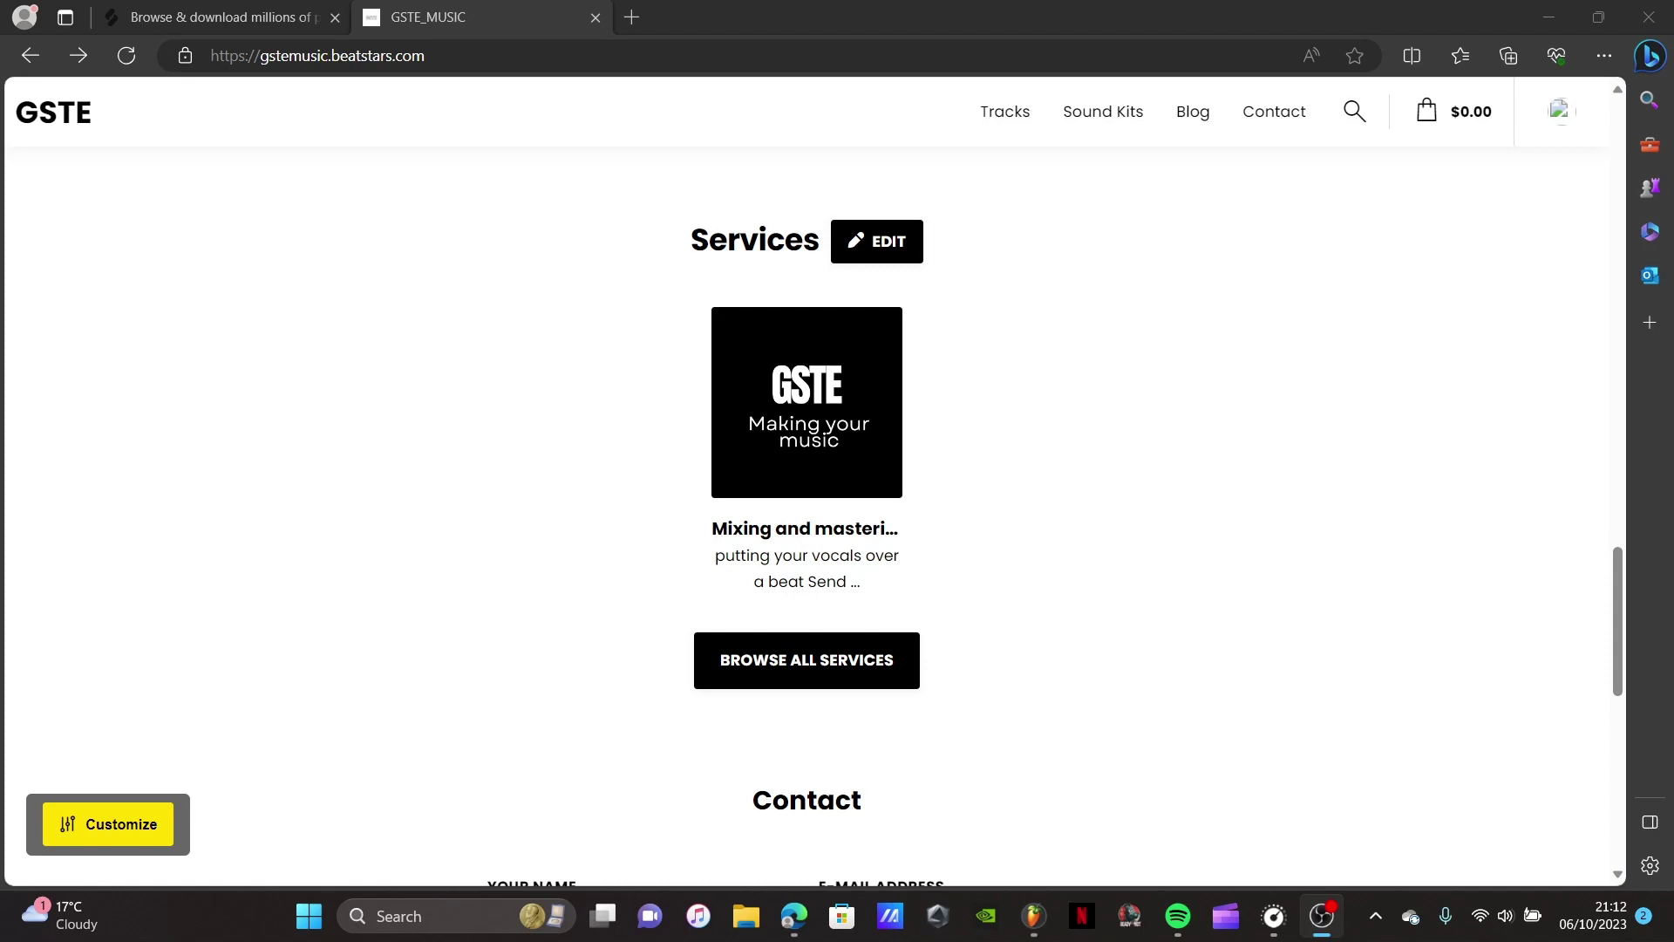
key(Home)
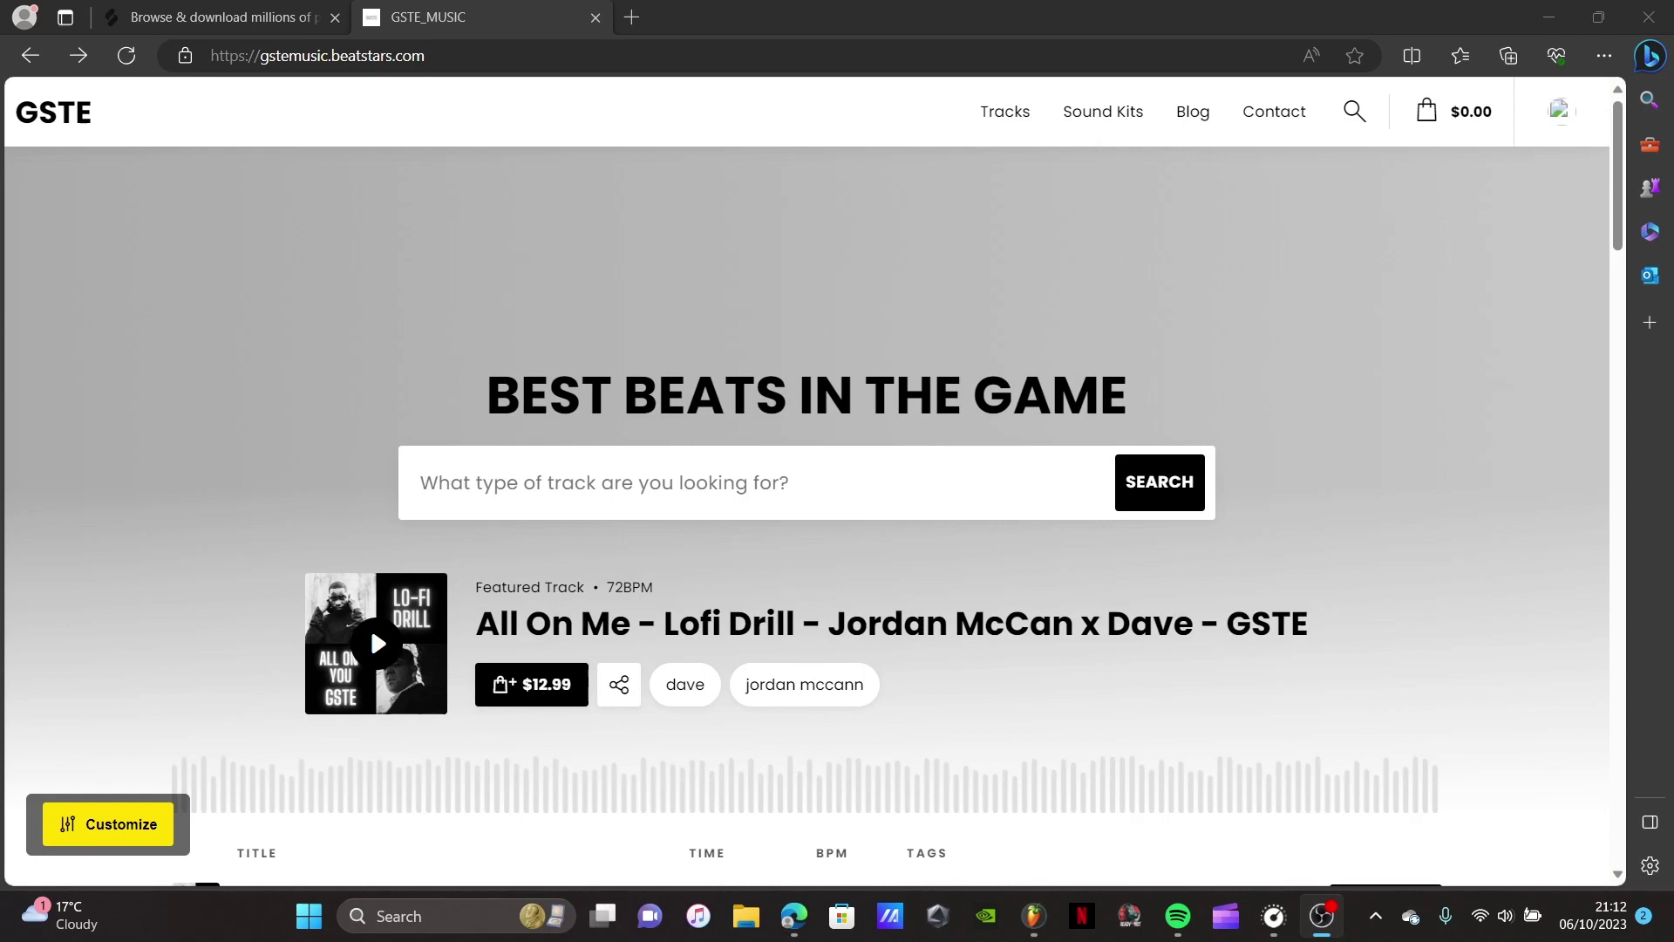
Step: Return to FL Studio, add an M1 instrument channel and move its plugin window higher in the workspace
click(599, 47)
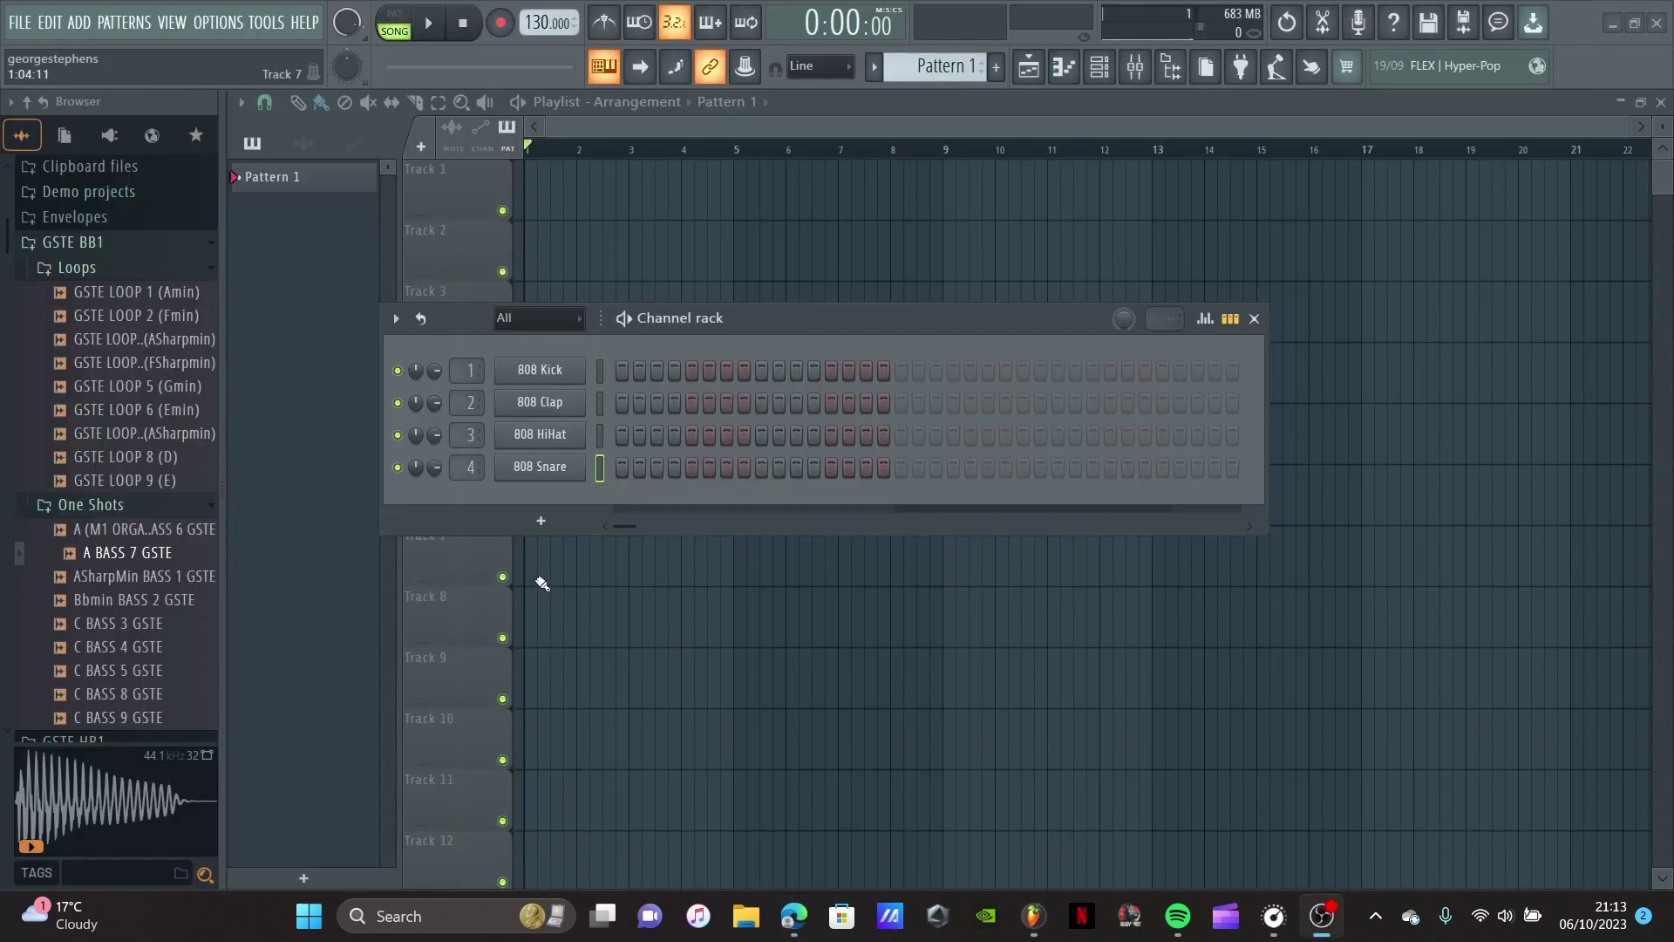
click(542, 522)
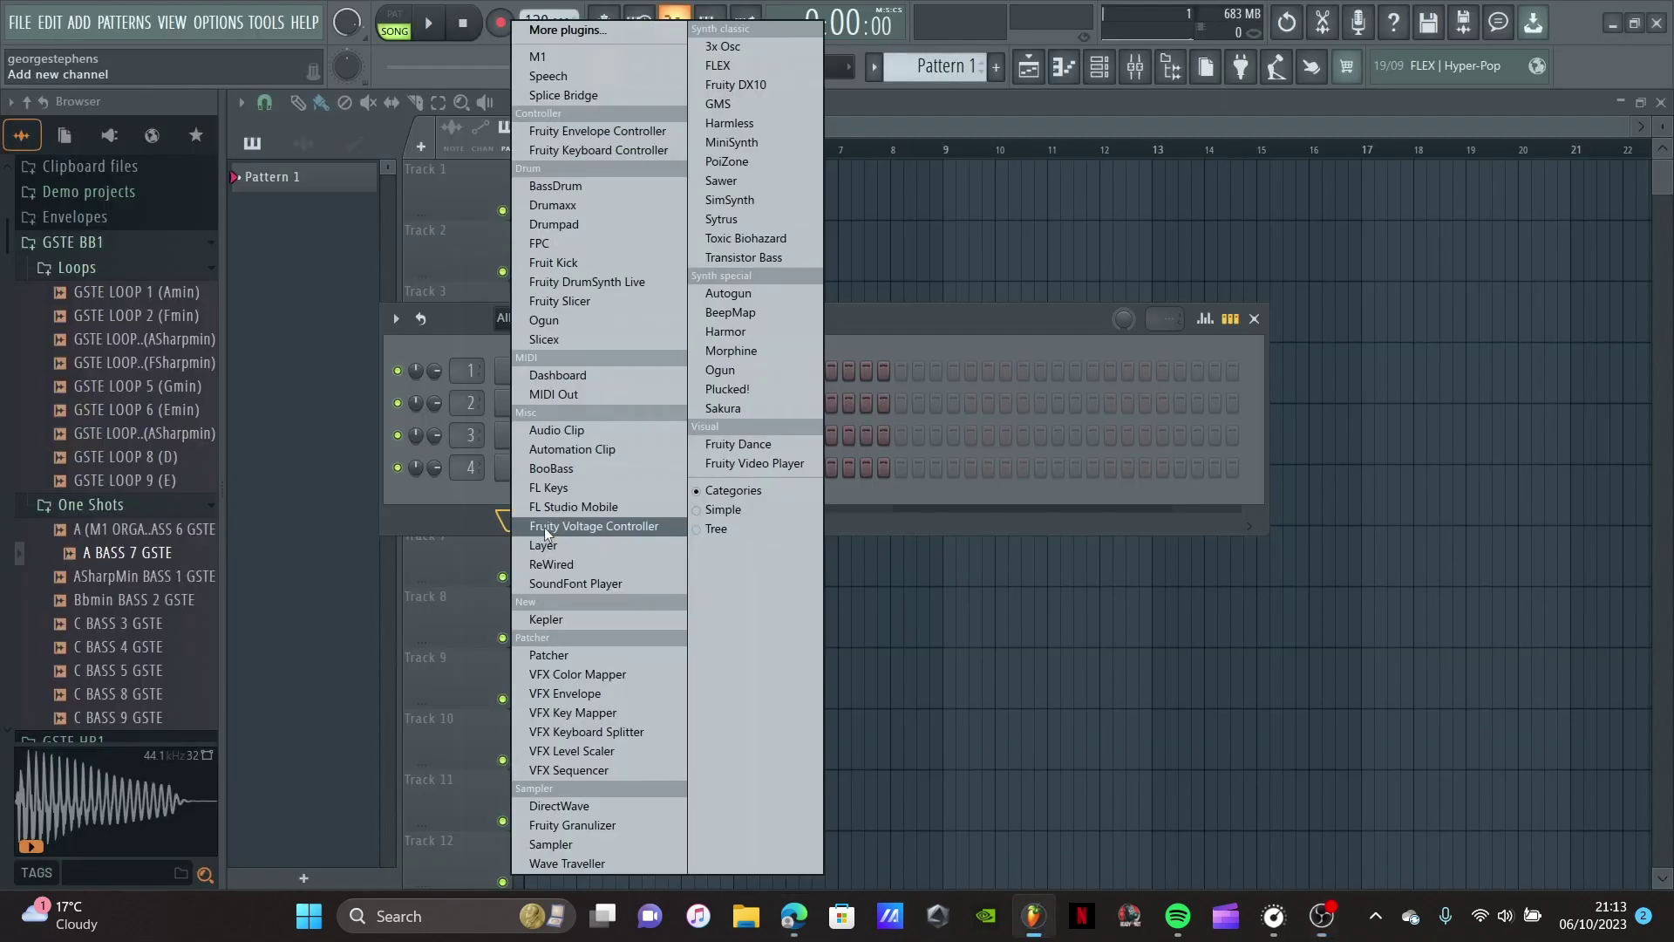
click(582, 61)
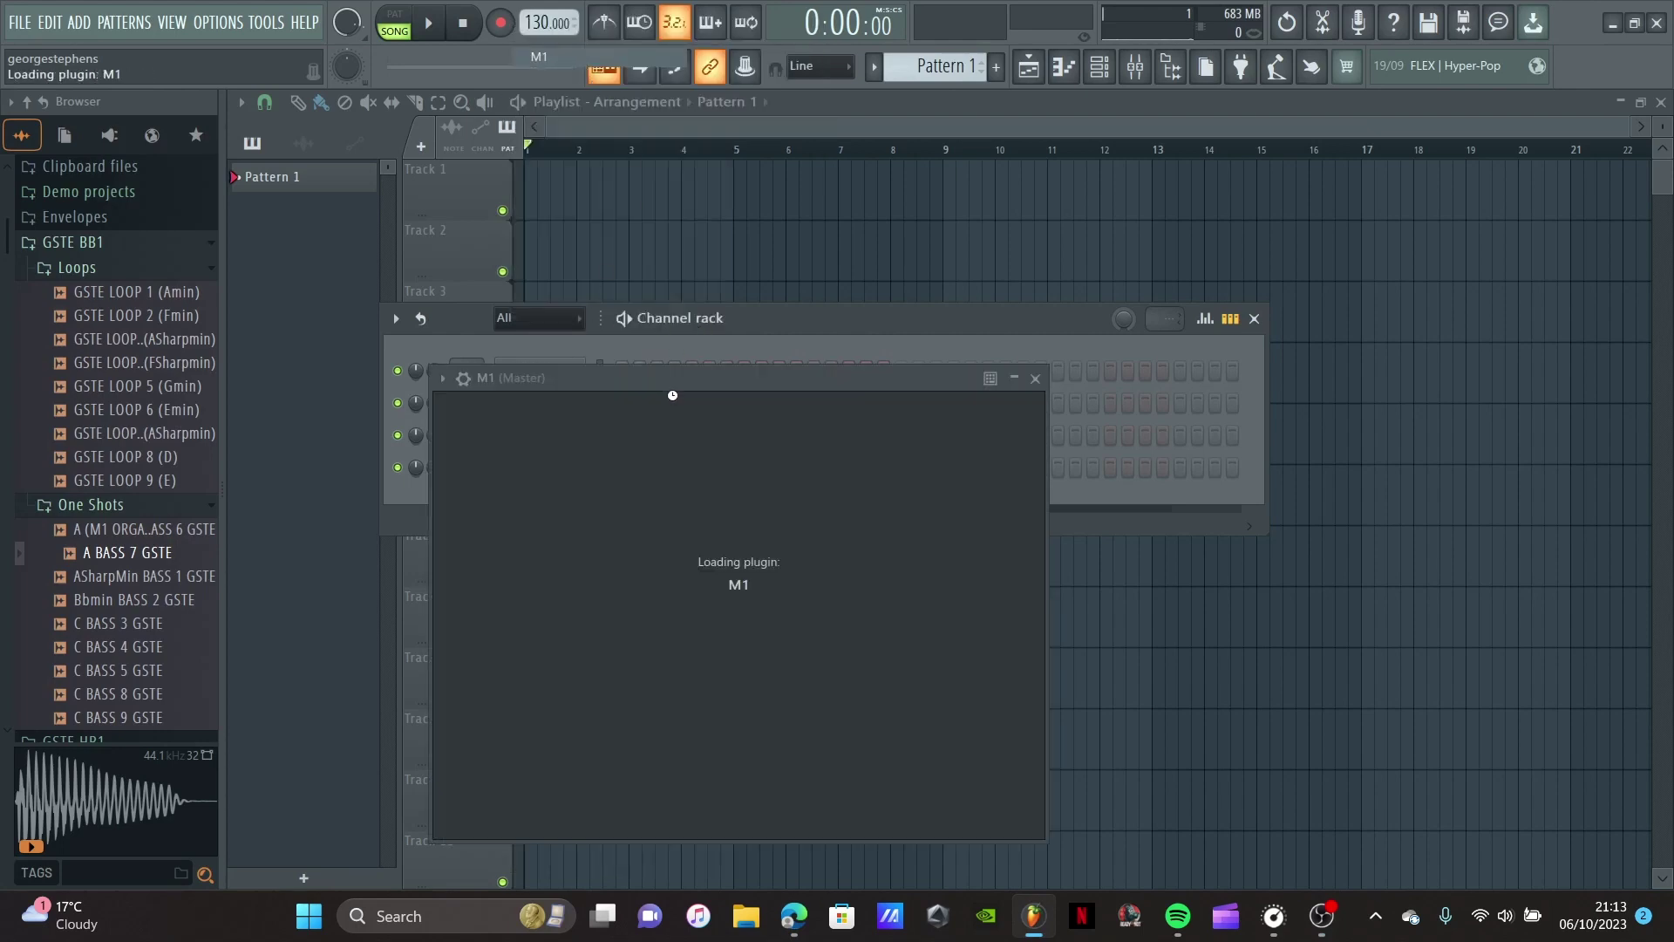
drag(680, 379, 626, 222)
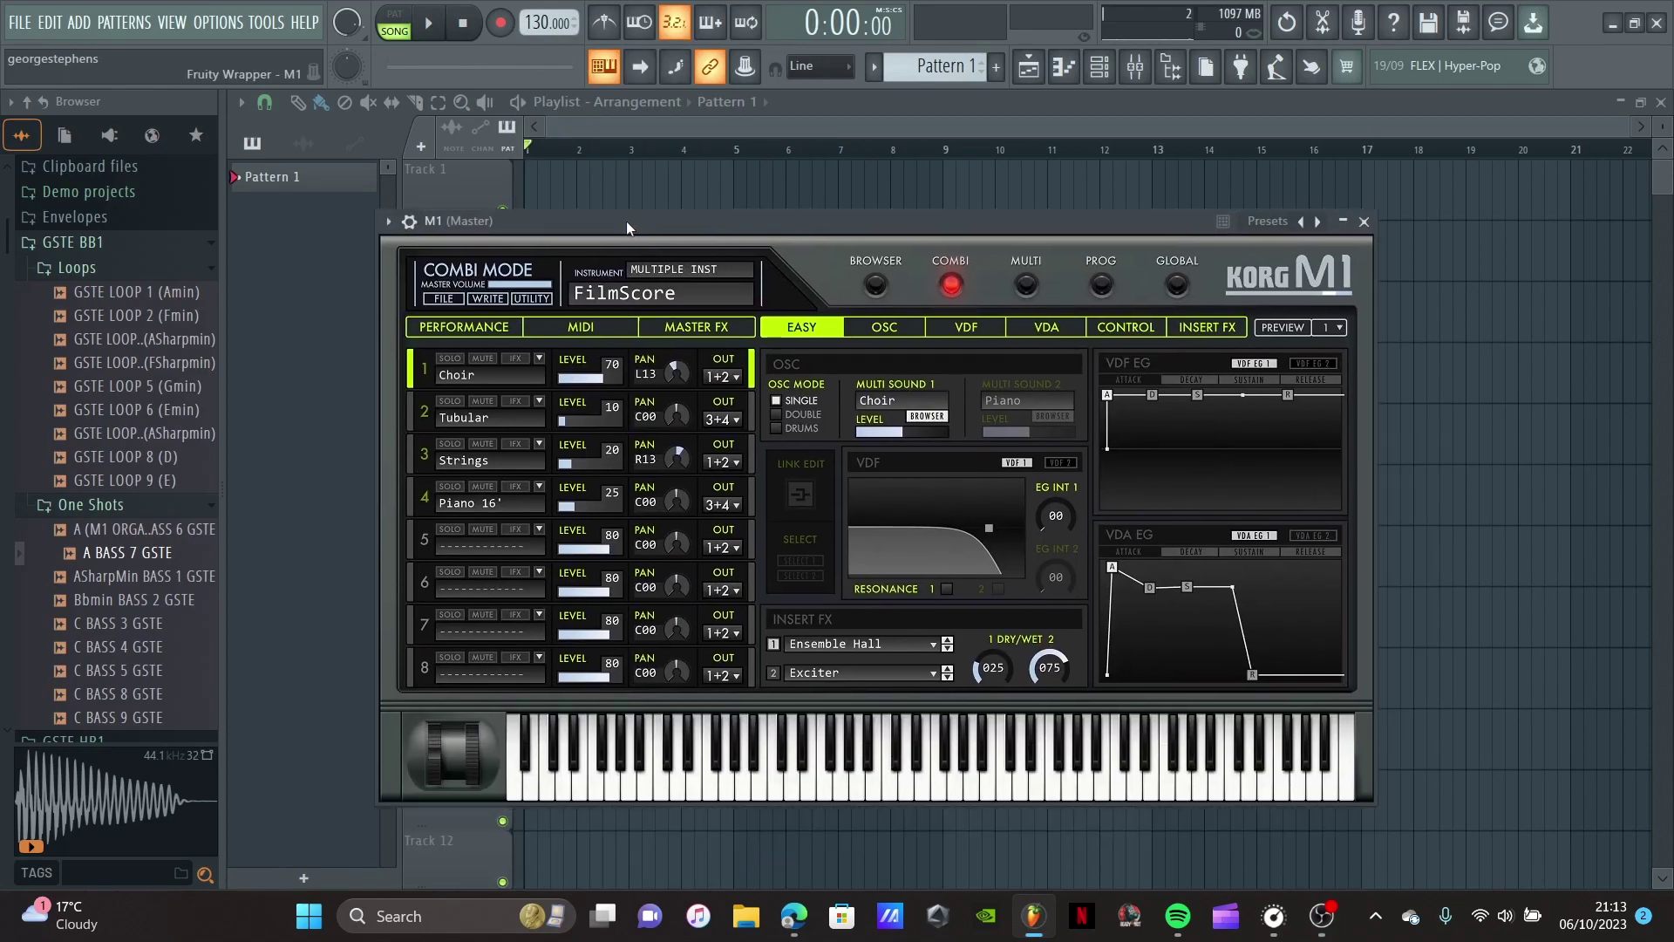
Step: Load the M1HouseSplit combi from the Organ instruments in the M1 browser and test its sound
click(873, 279)
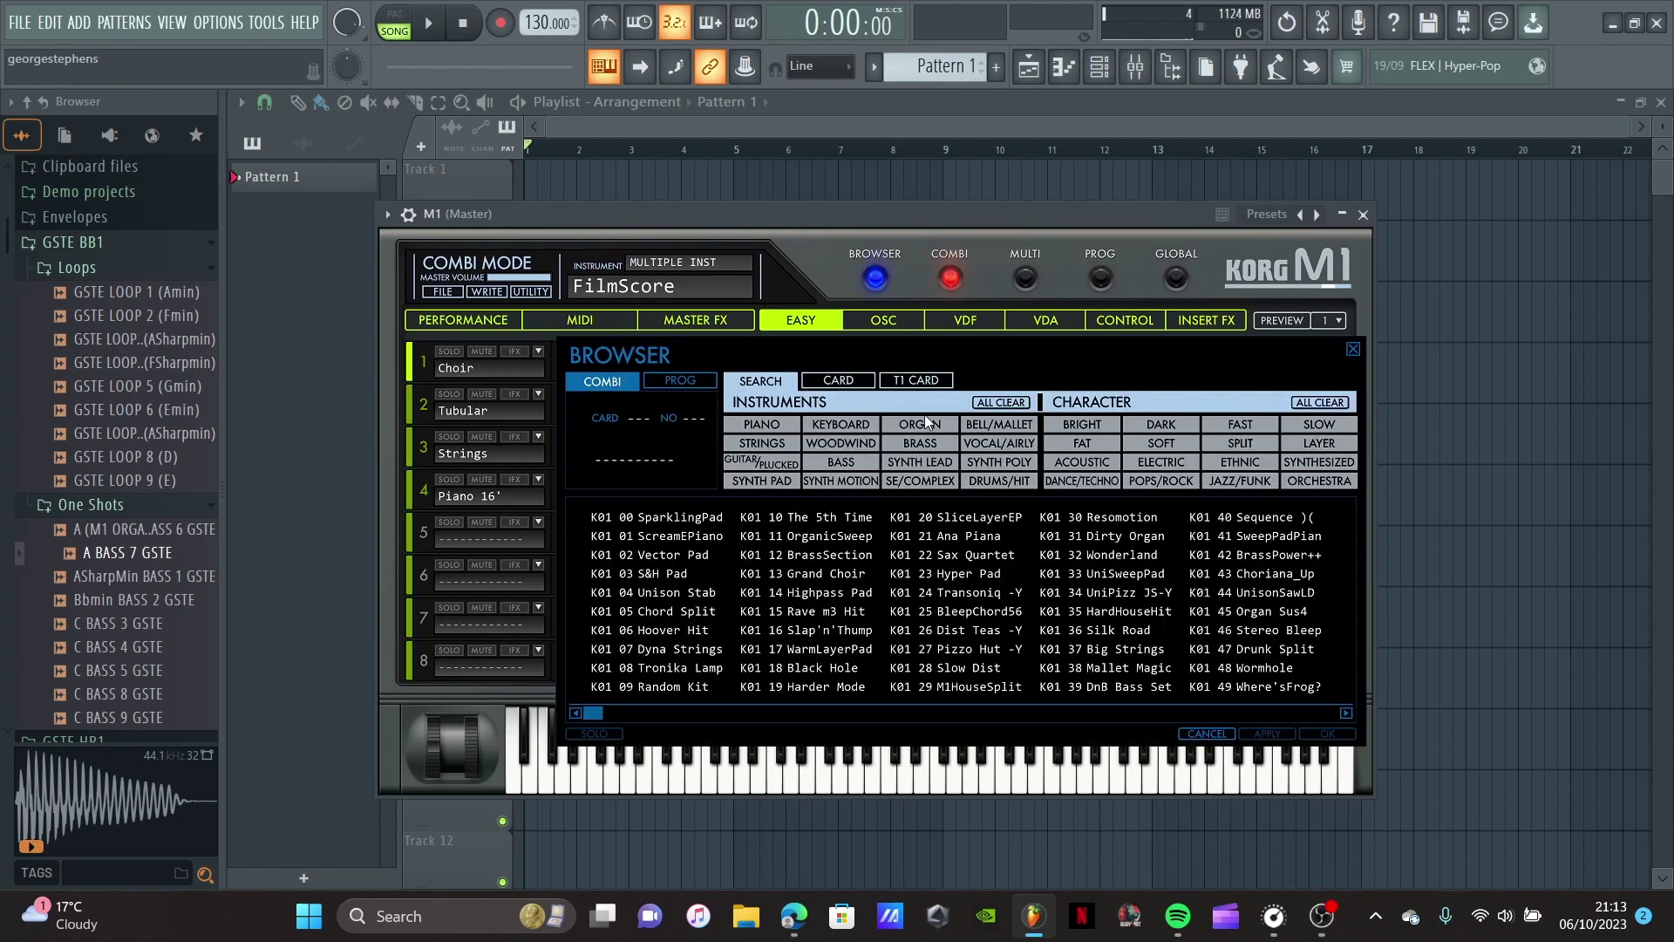
click(924, 423)
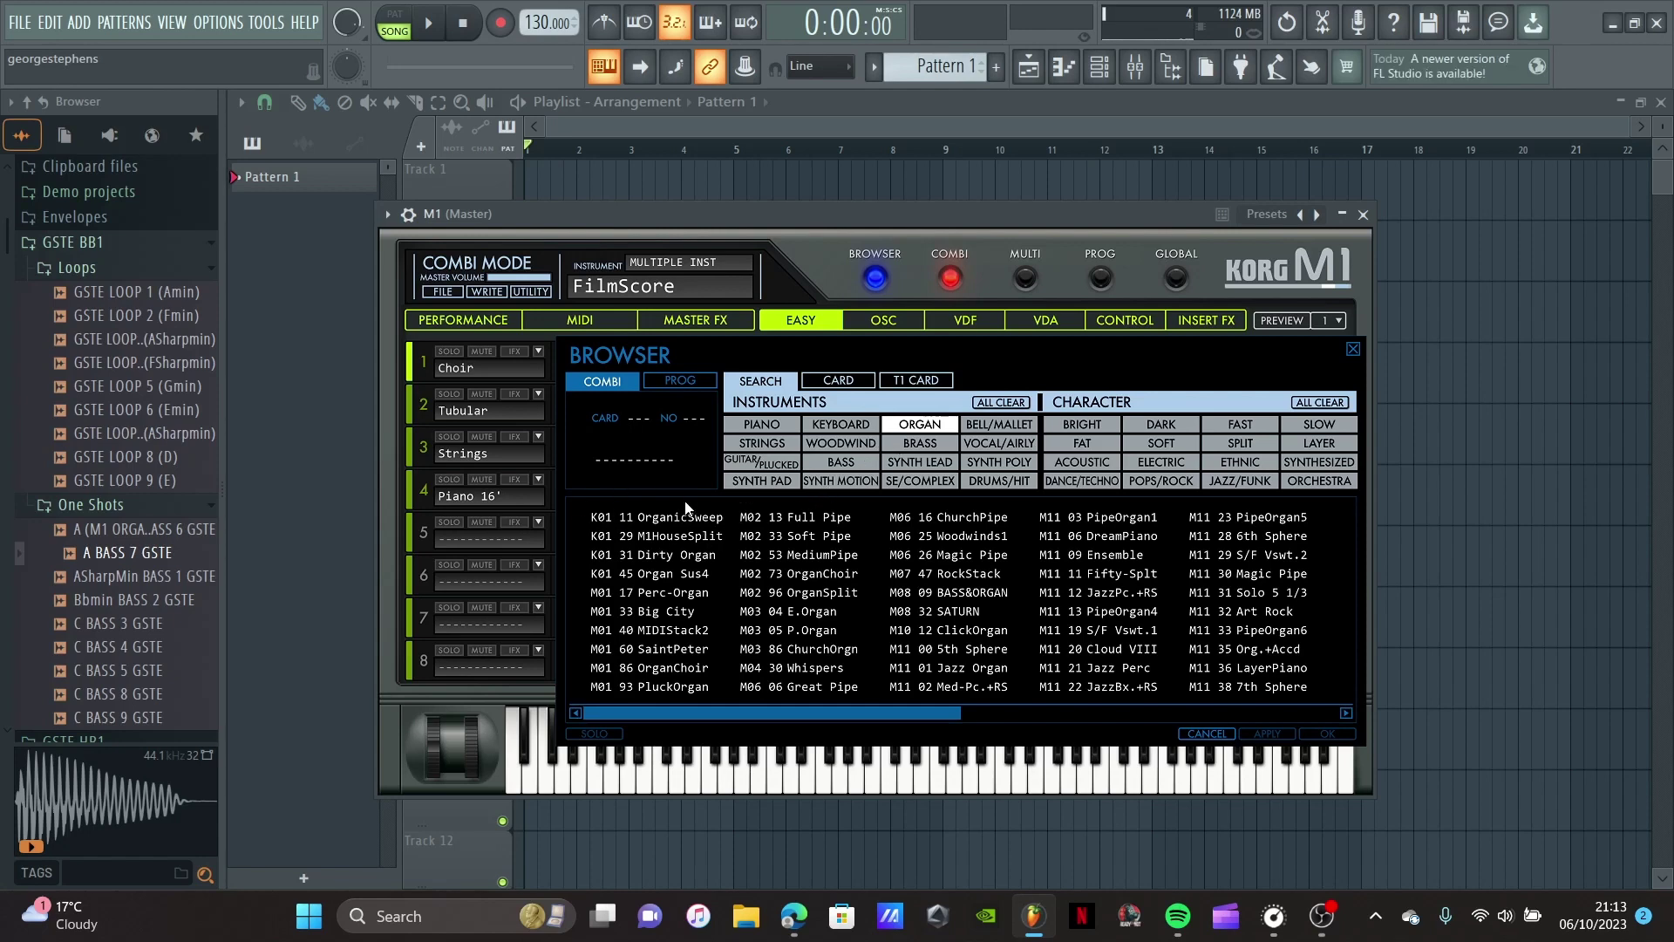
double_click(668, 536)
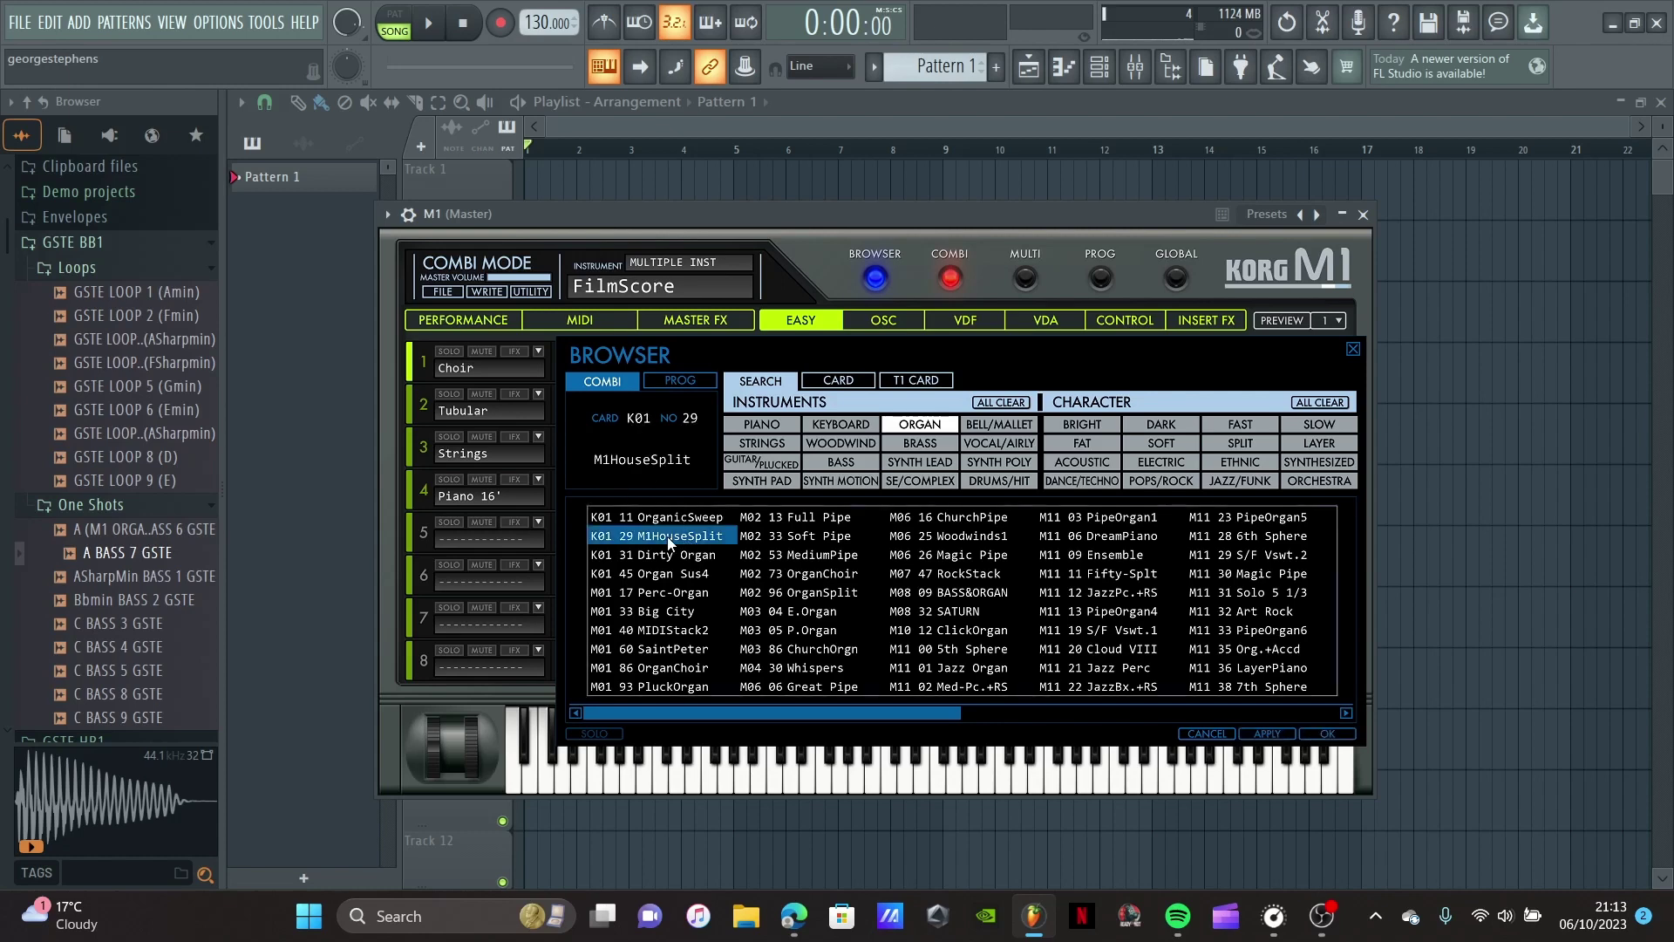
key(d)
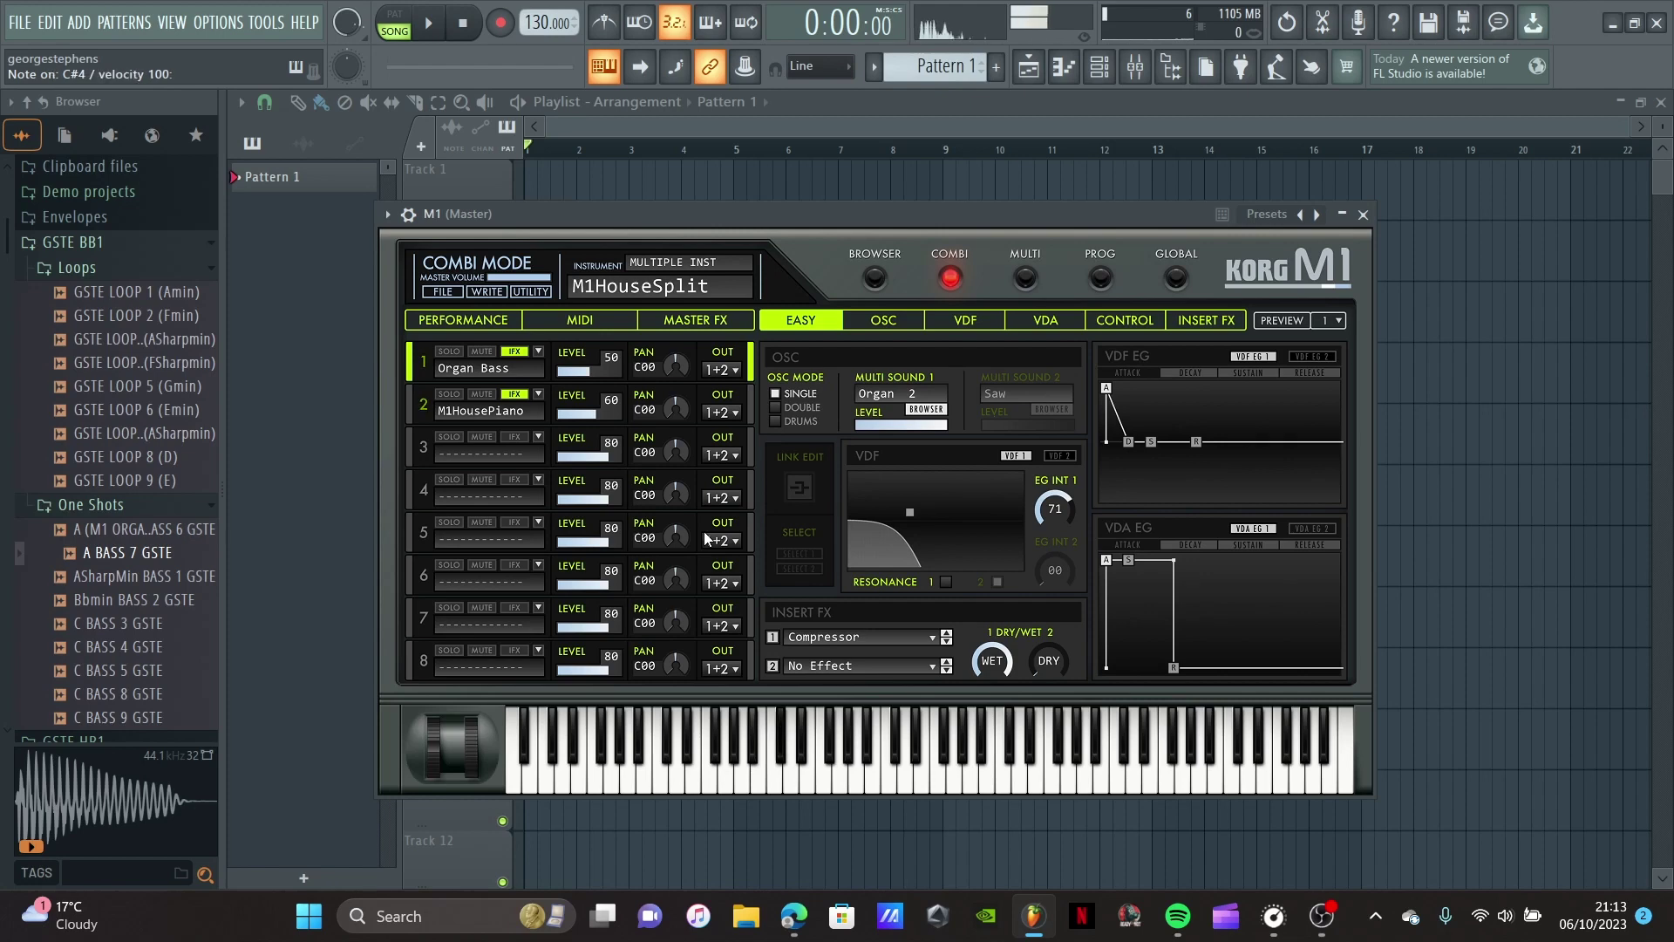
Step: Open the M1 channel's piano roll and audition the melody notes E4, C#4, F#4 and G#4
key(F7)
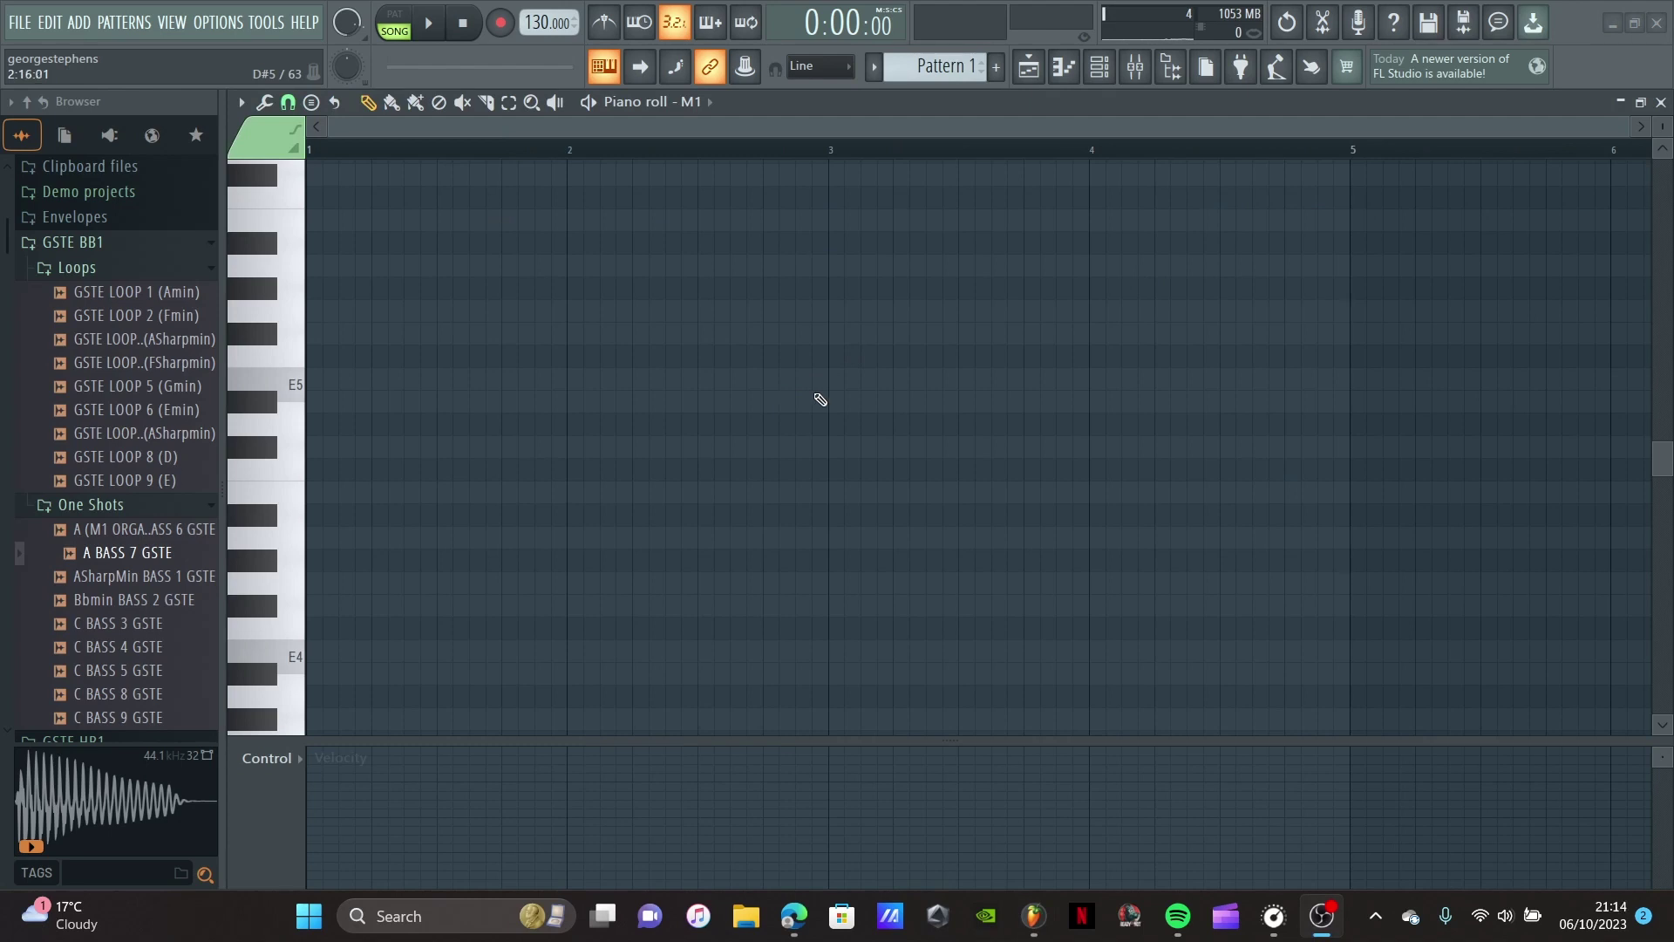
scroll(336, 437, down, 1)
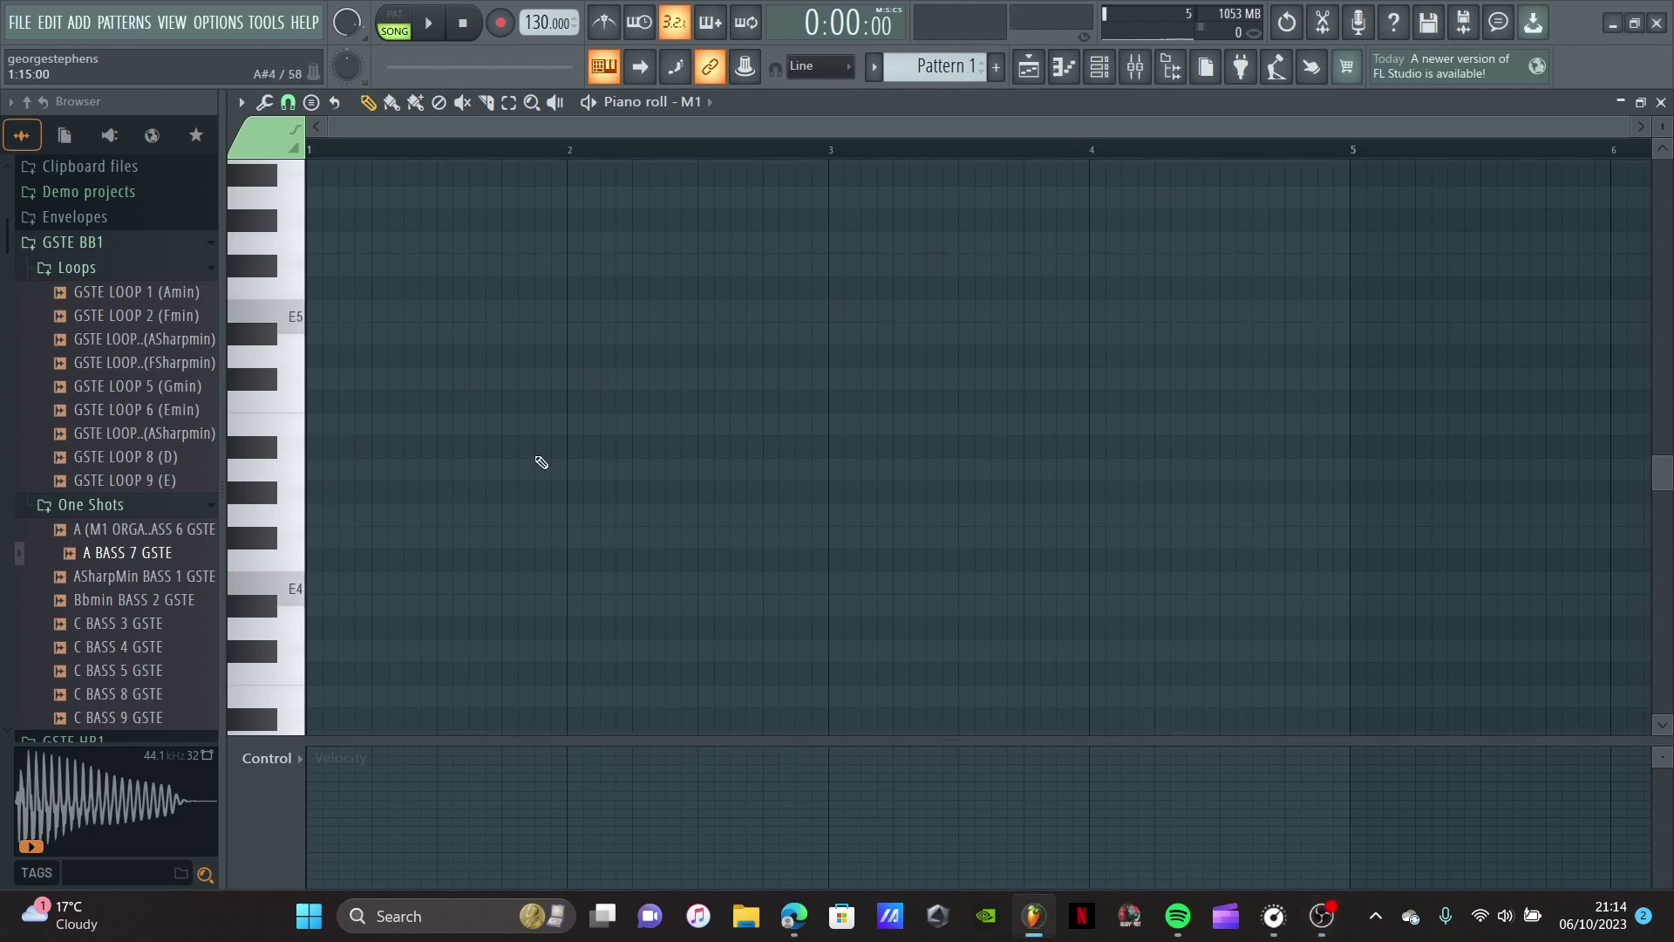
key(c)
key(c)
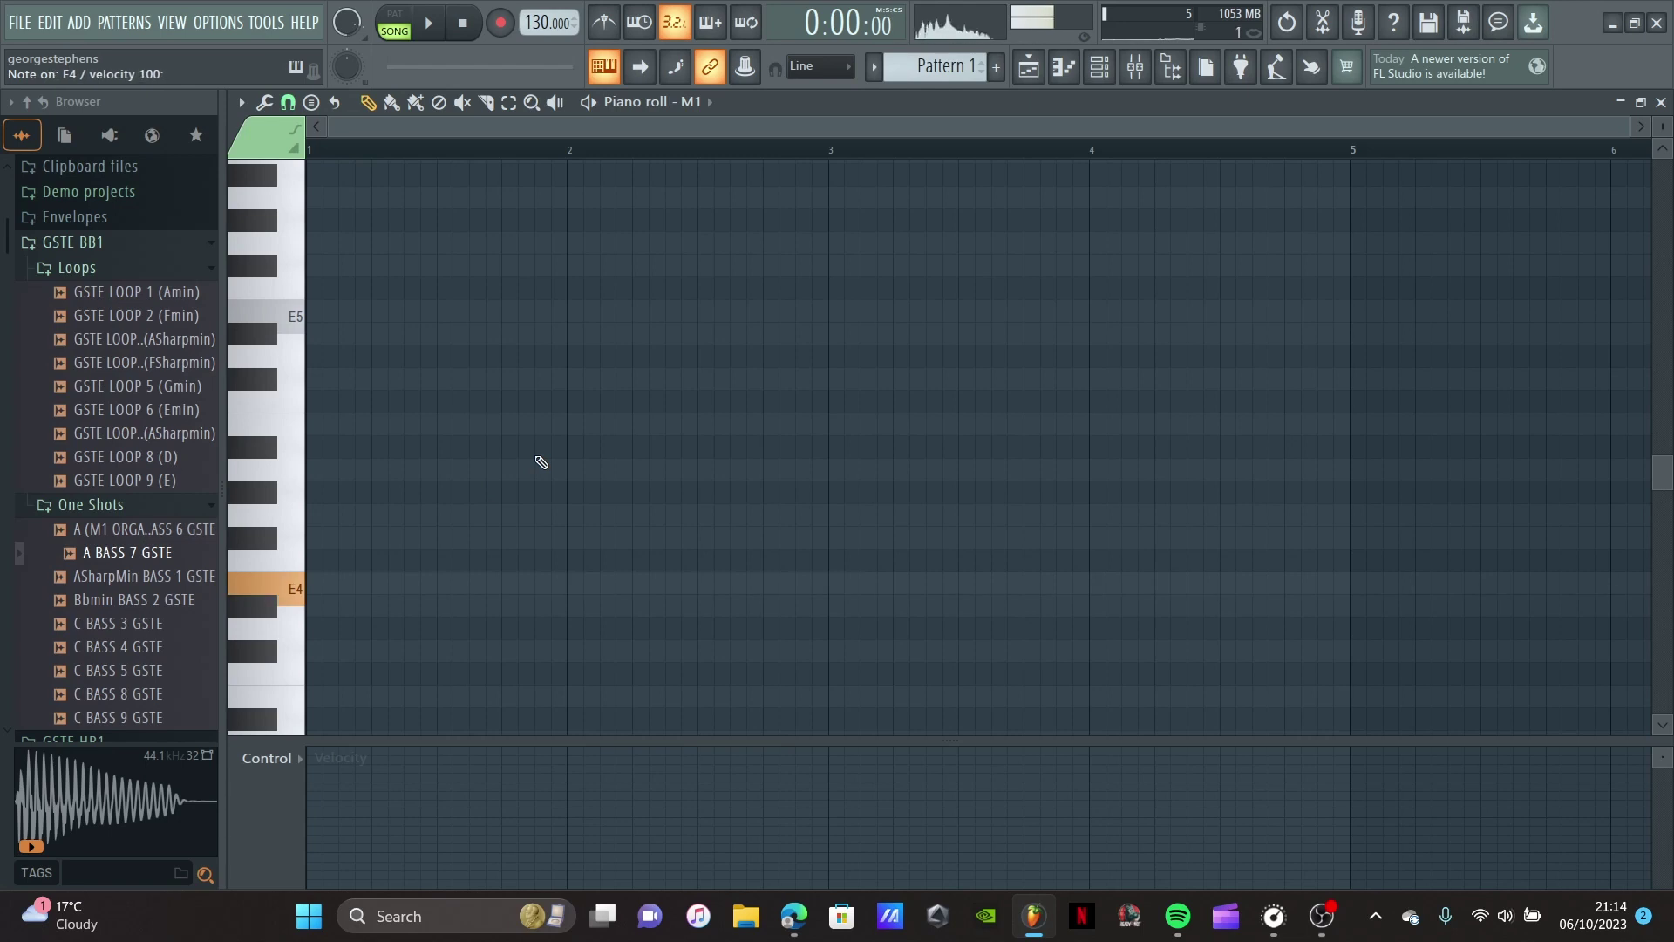
key(s)
key(s)
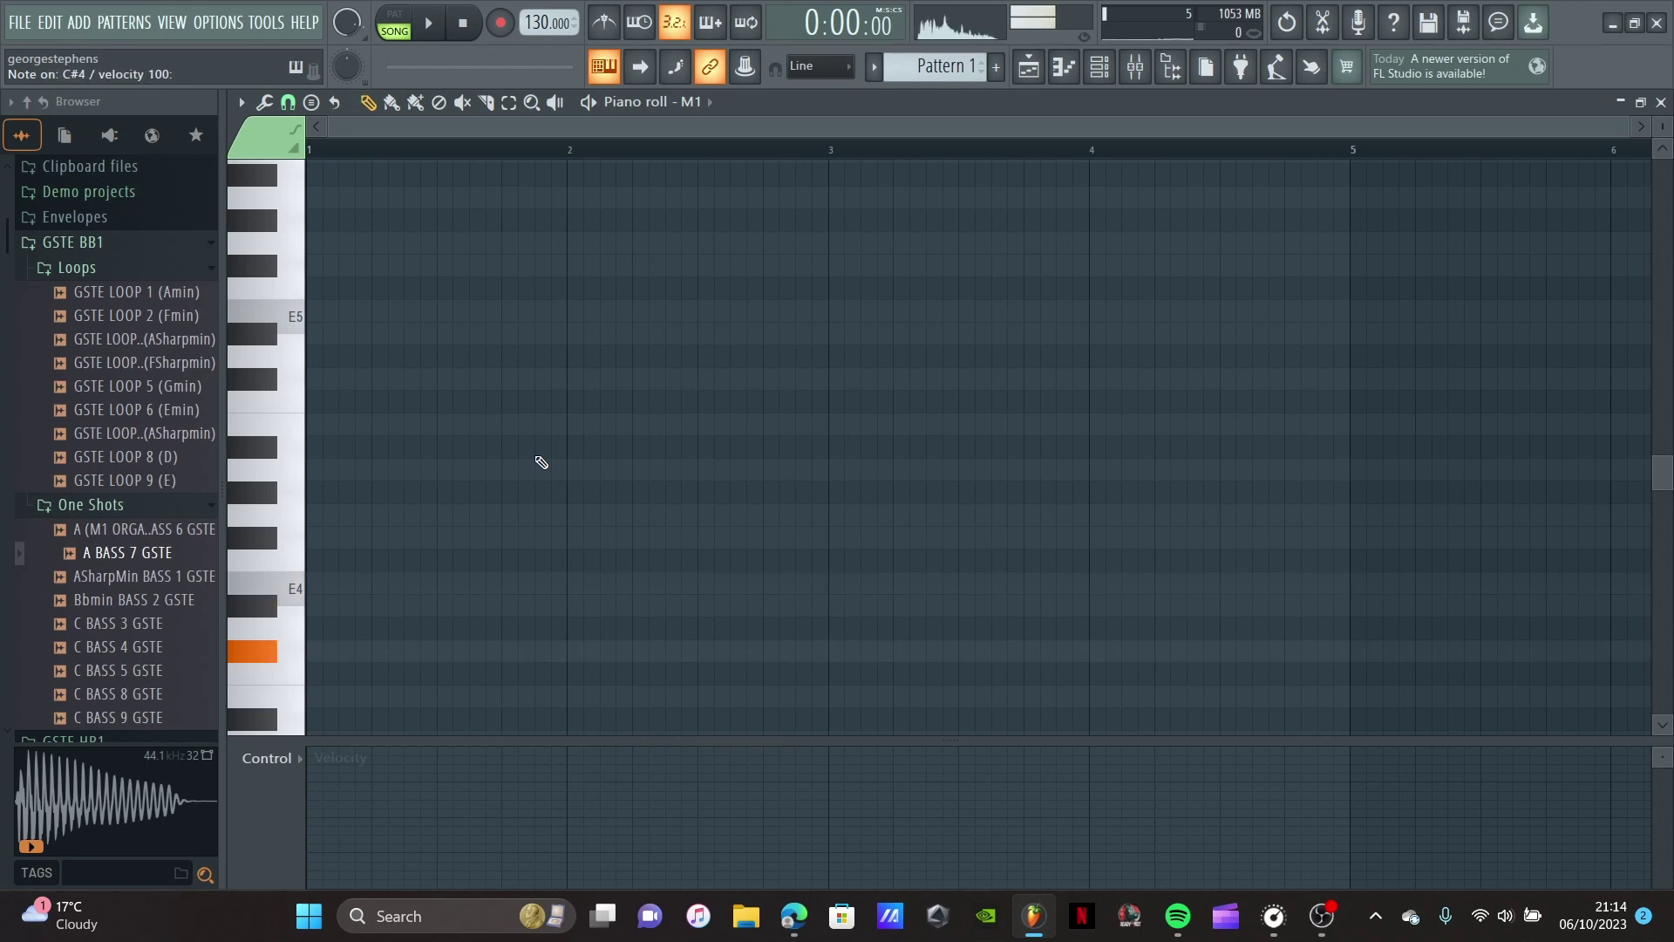
key(g)
key(g)
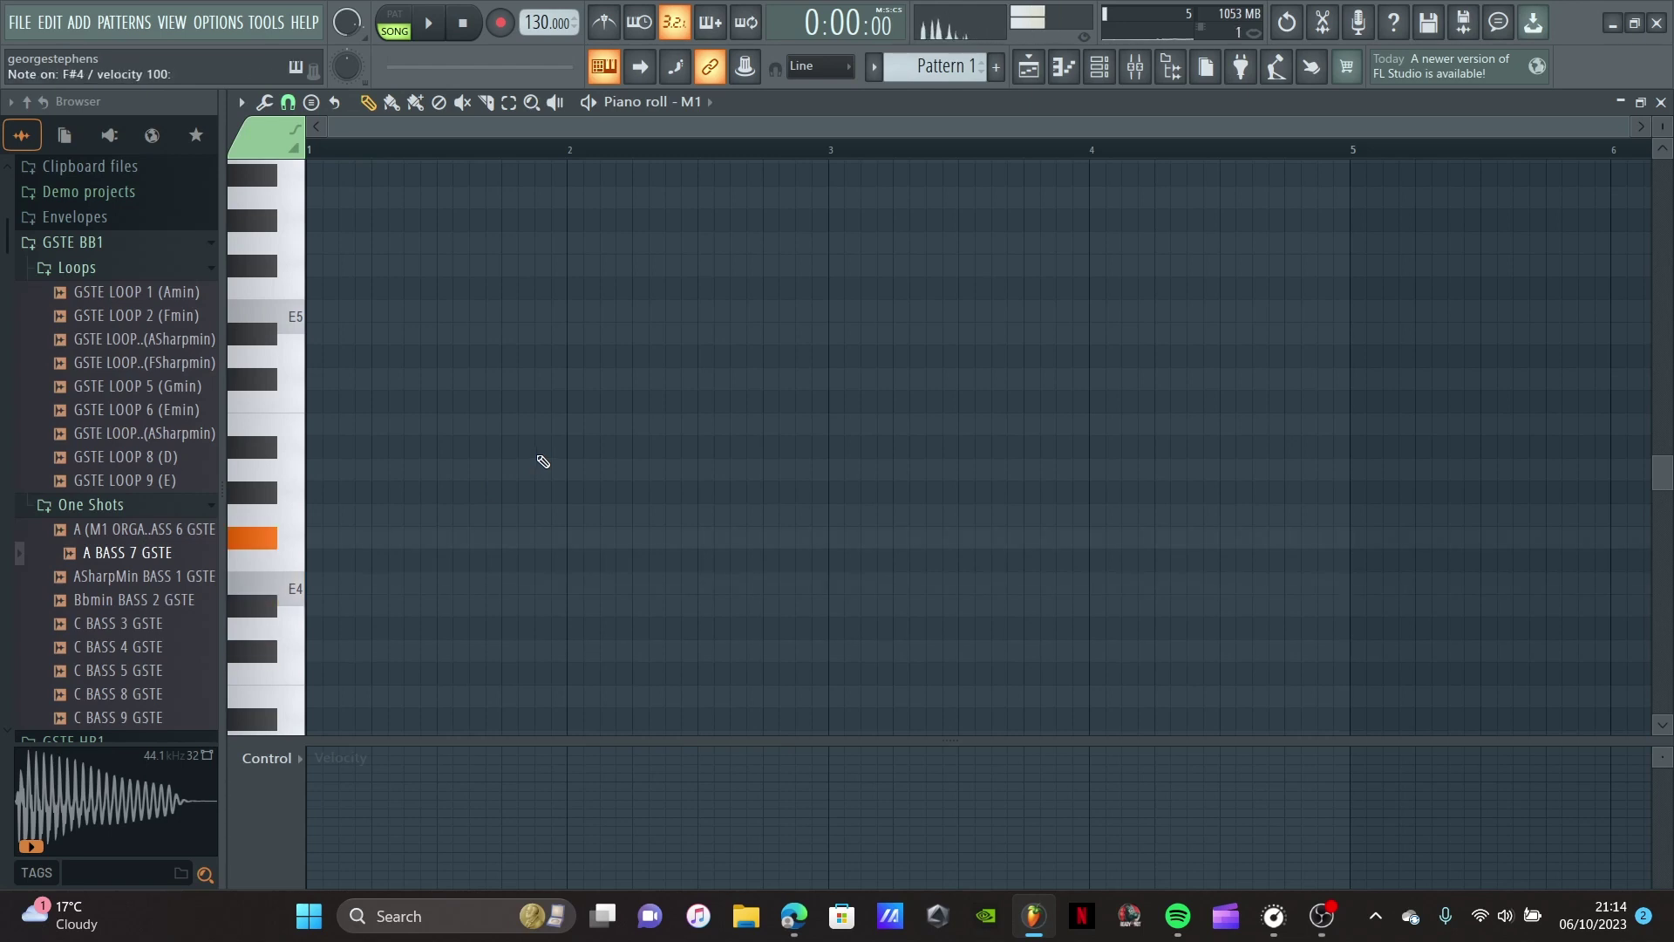
key(h)
key(h)
key(c)
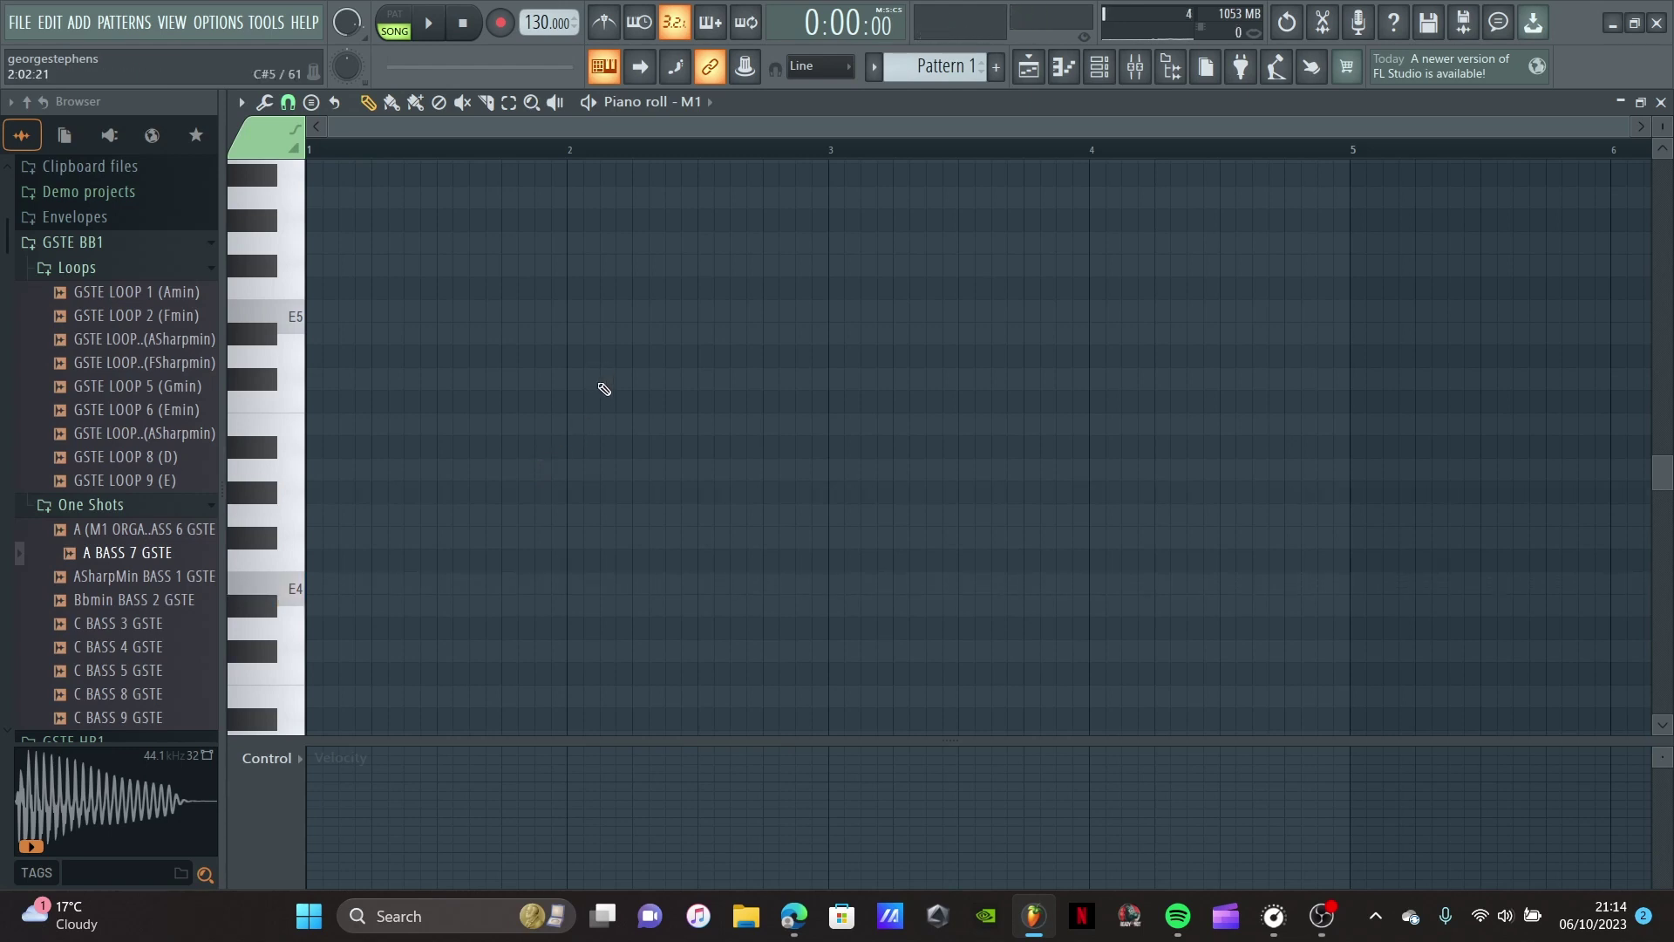
Step: Start recording Pattern 1 in pattern mode and play five E4 notes across the first bar
click(503, 25)
click(813, 564)
click(418, 26)
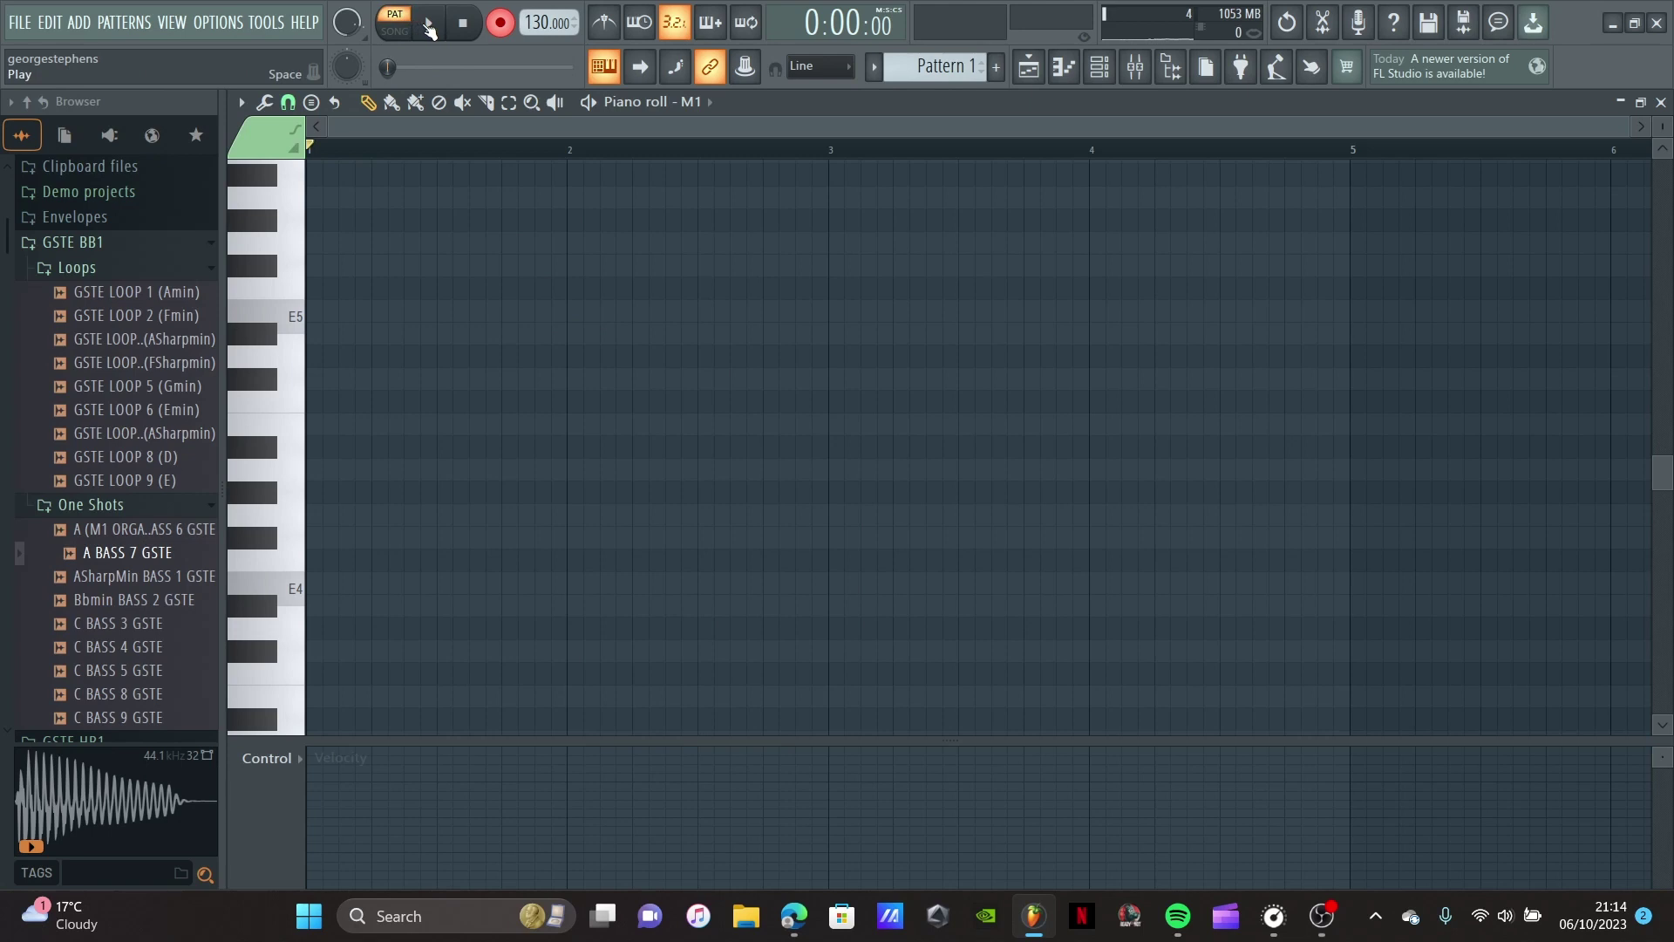
click(428, 25)
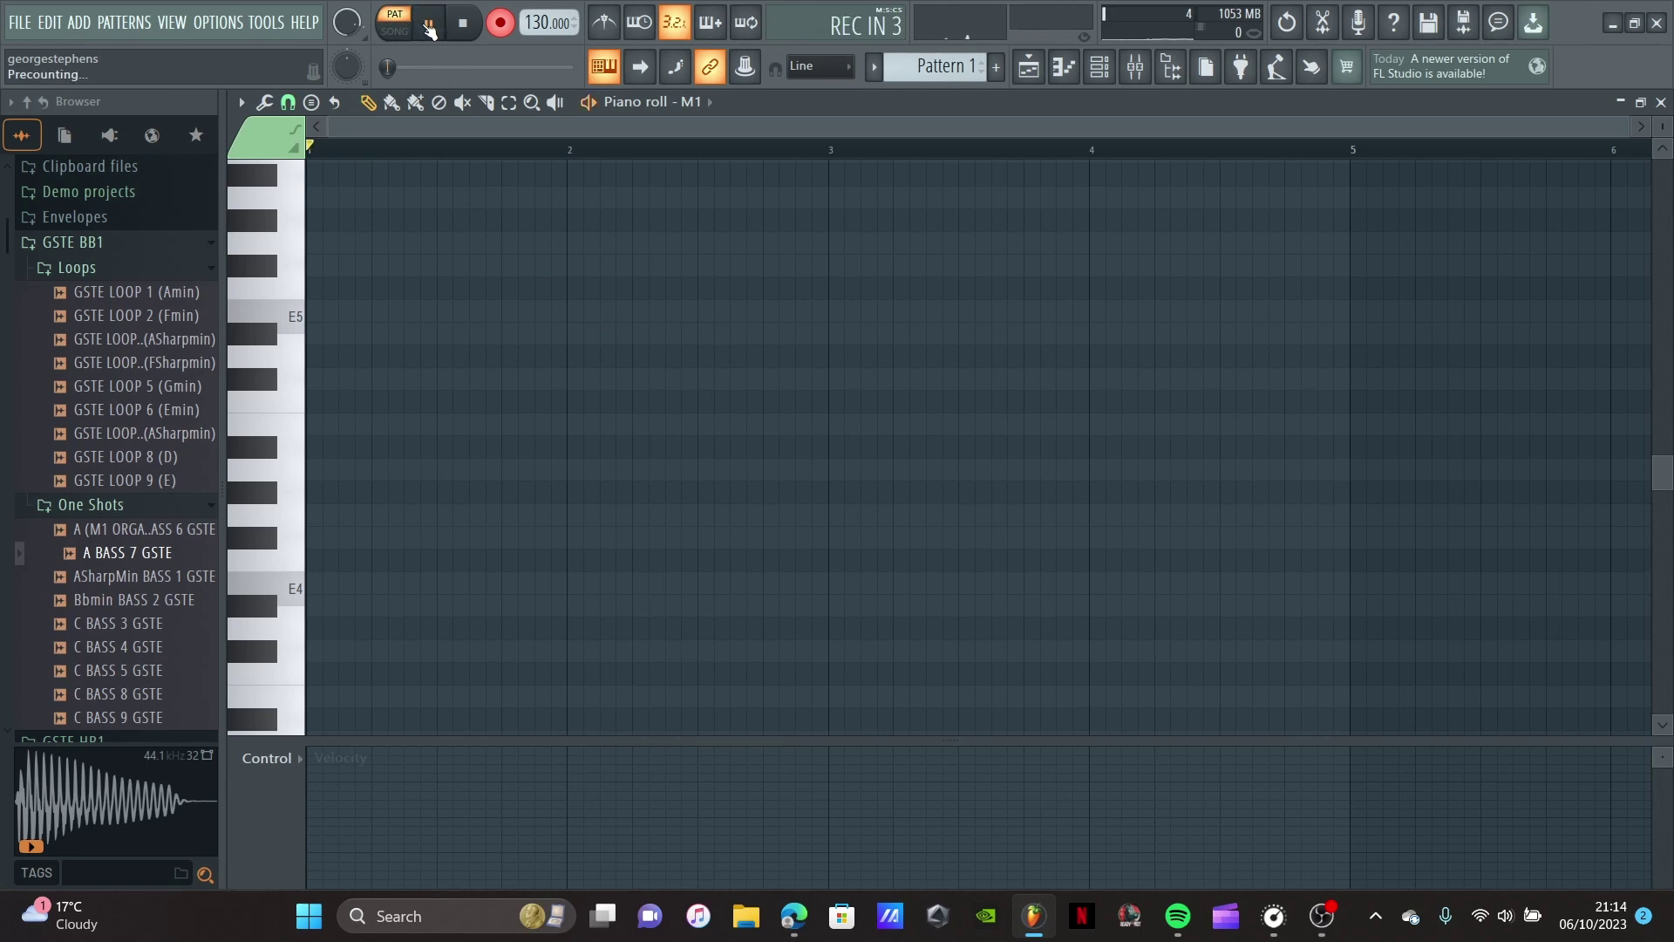
key(c)
key(c)
key(c)
key(c)
key(c)
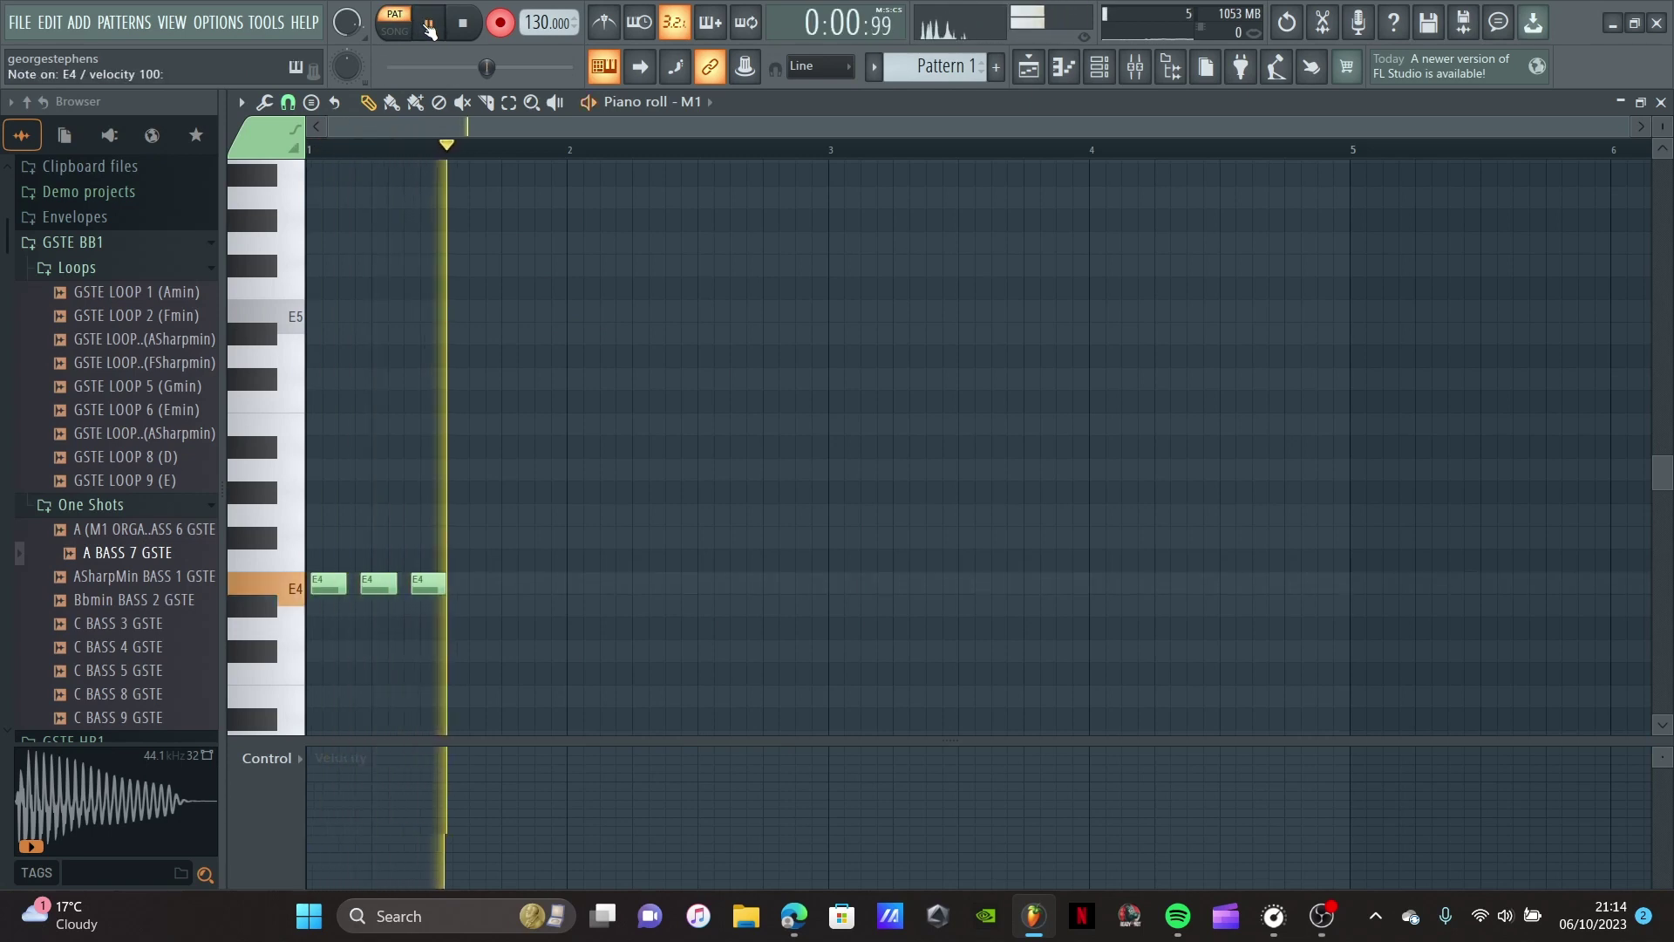
Step: Continue the recording with five C#4 notes followed by five F#4 notes
key(s)
key(s)
key(s)
key(s)
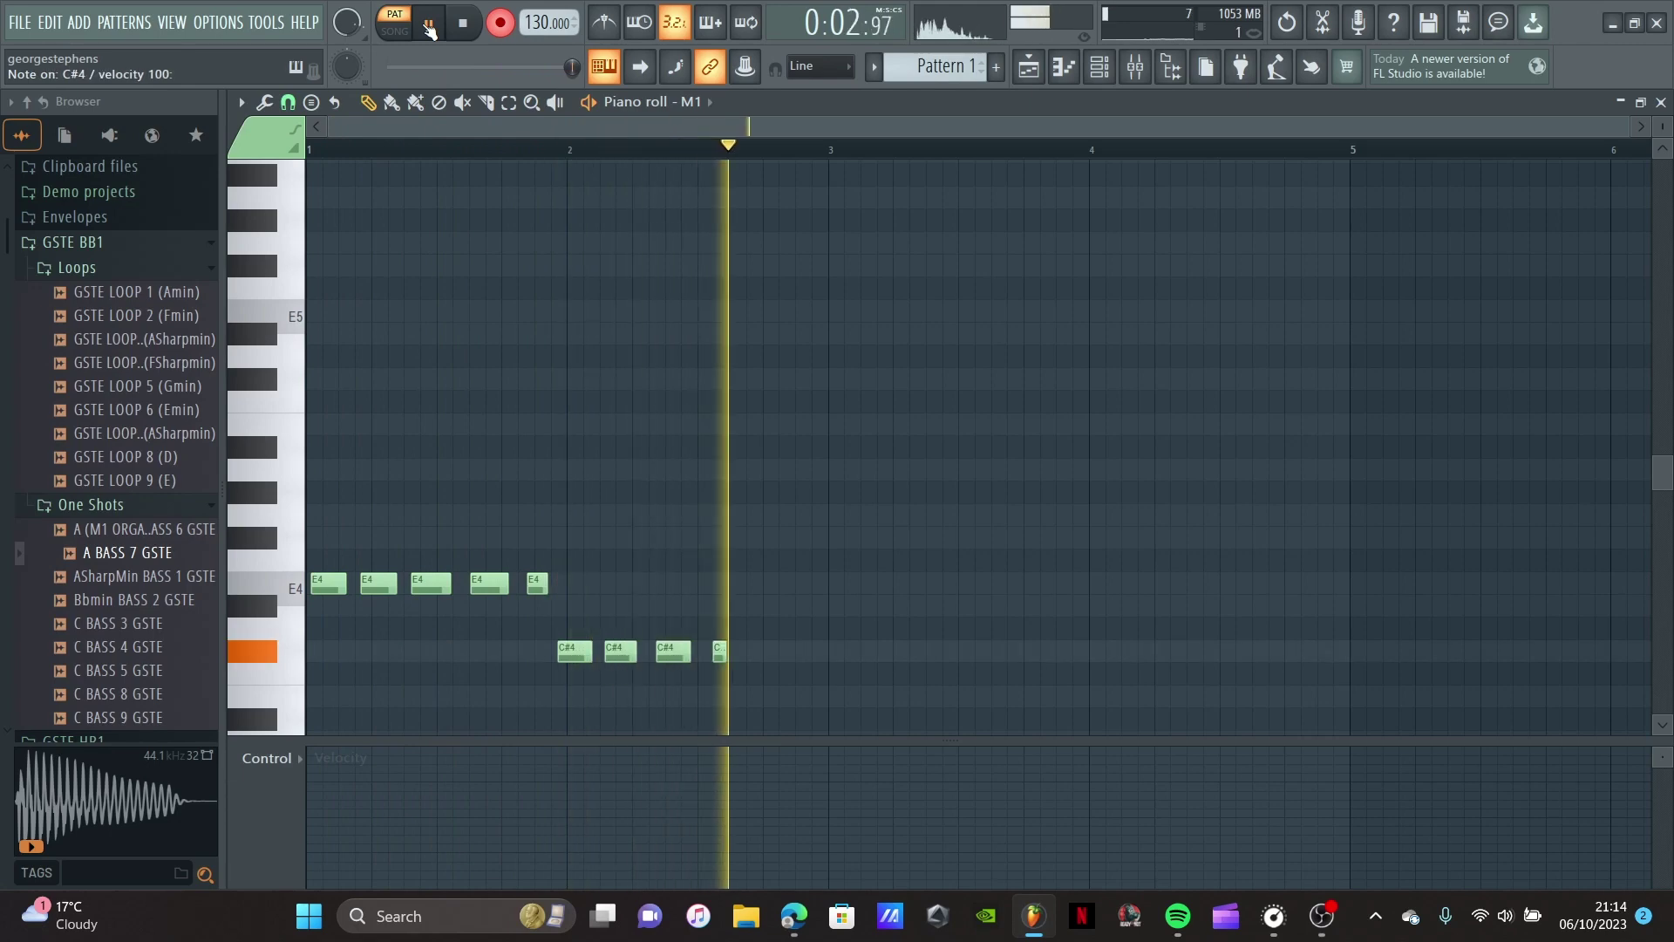
key(s)
key(g)
key(g)
key(g)
key(g)
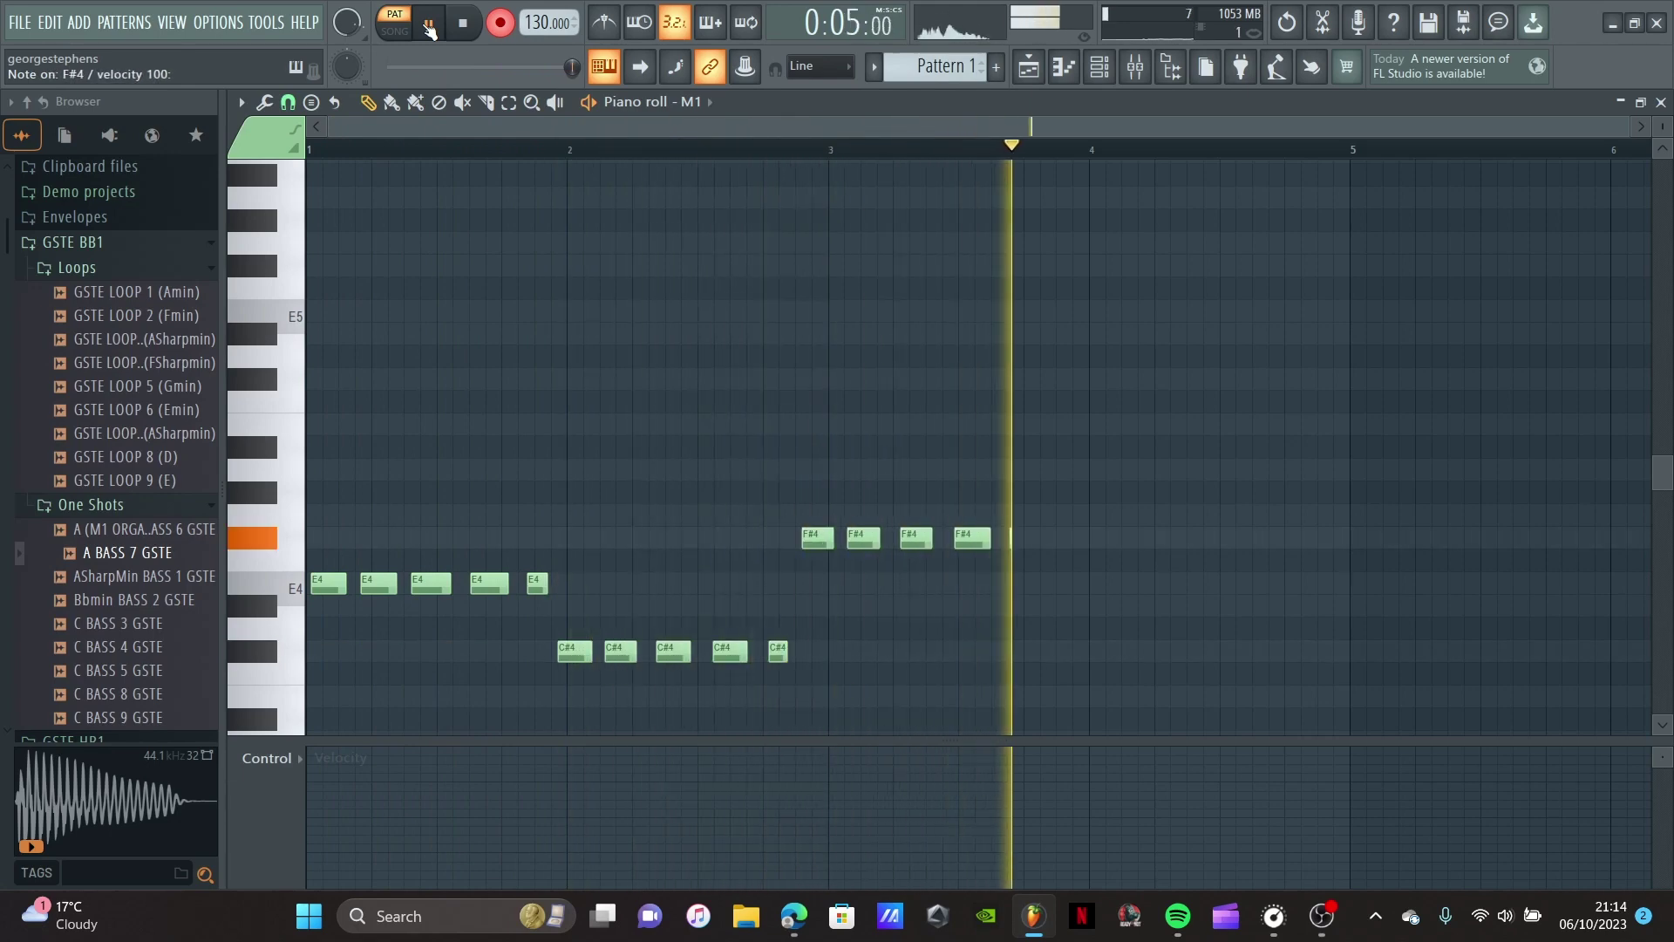
key(g)
Step: Finish the recording with three G#4 and three E4 notes, stop the transport and disarm recording
key(h)
key(h)
key(h)
key(c)
key(c)
key(c)
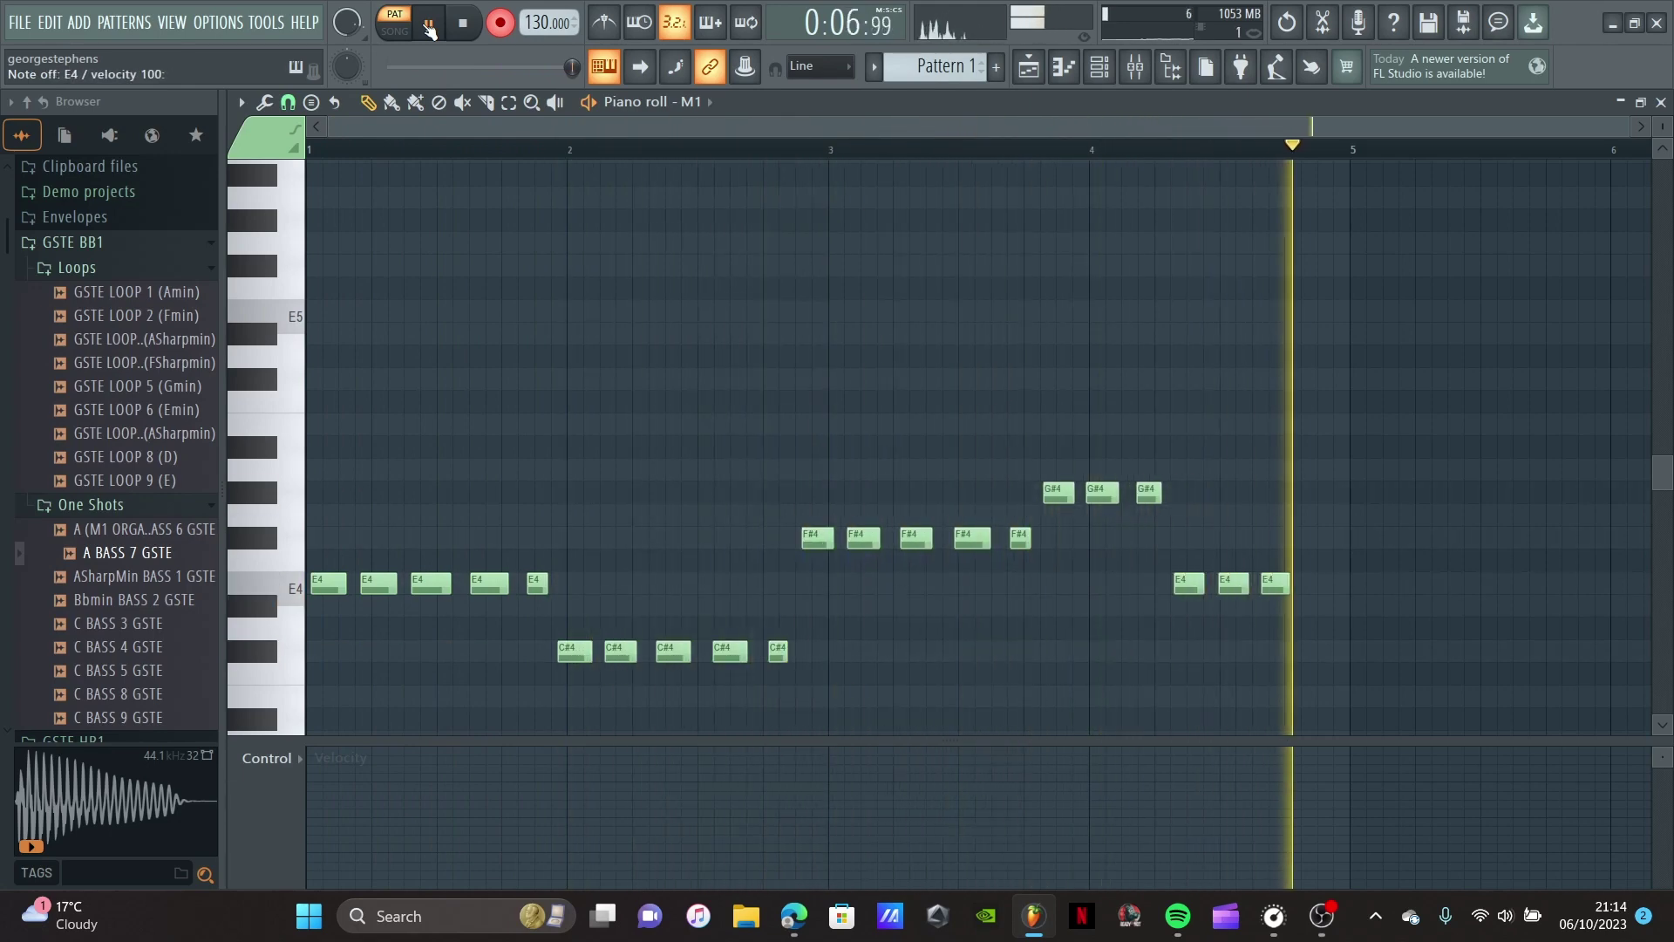
click(429, 27)
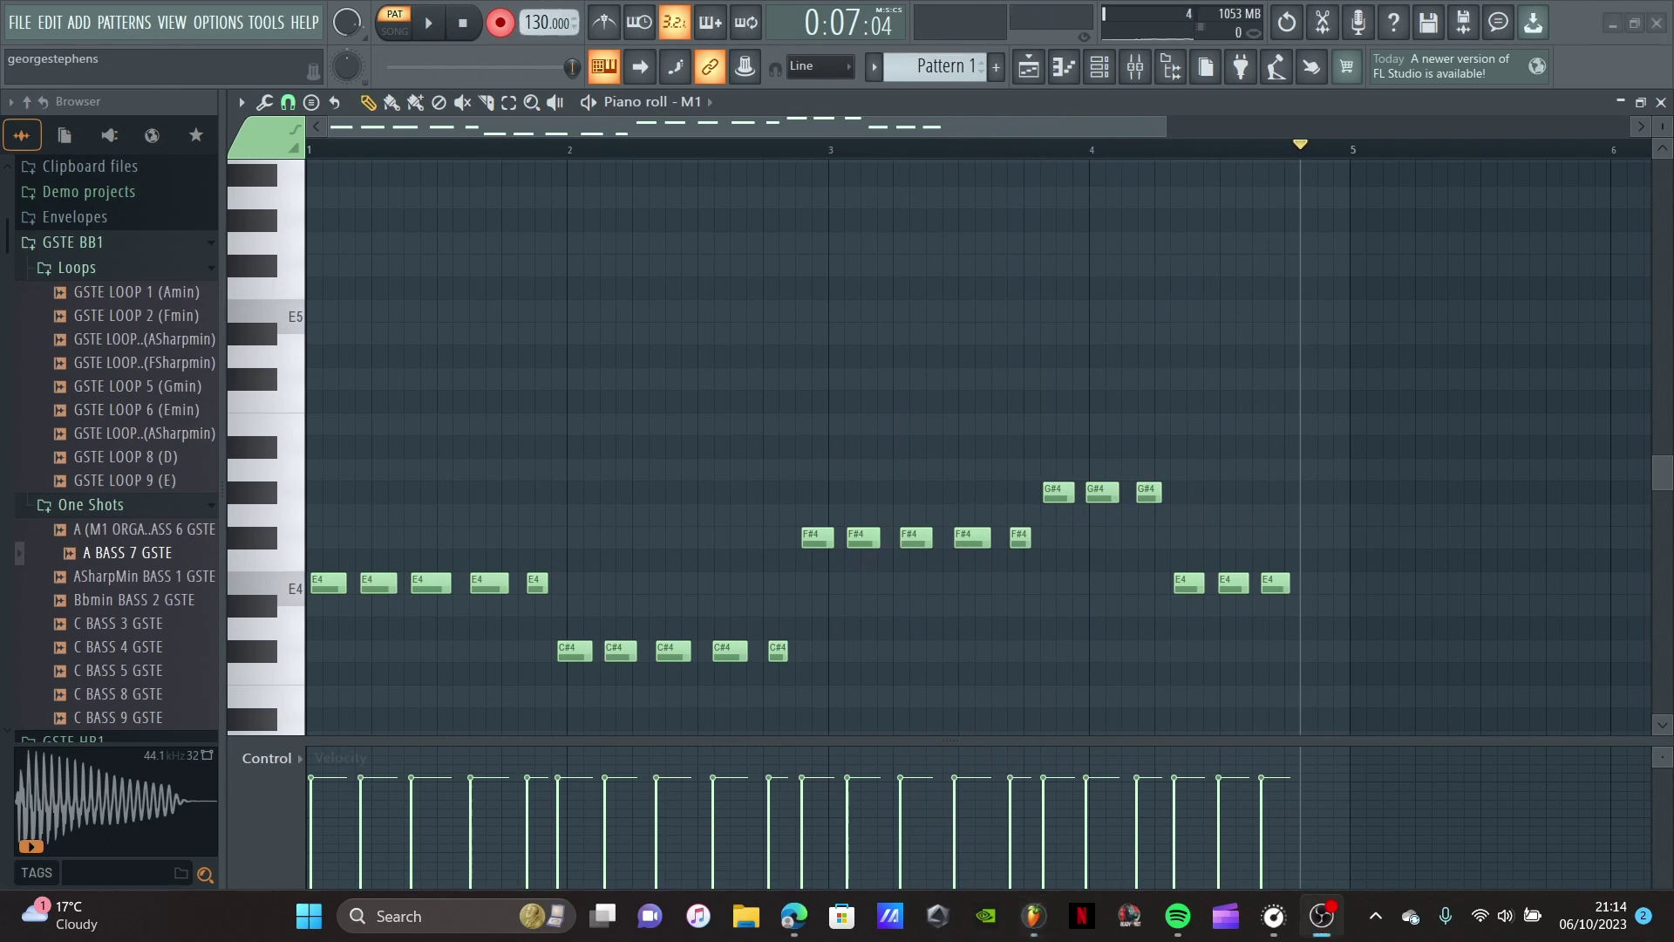
click(463, 24)
click(502, 27)
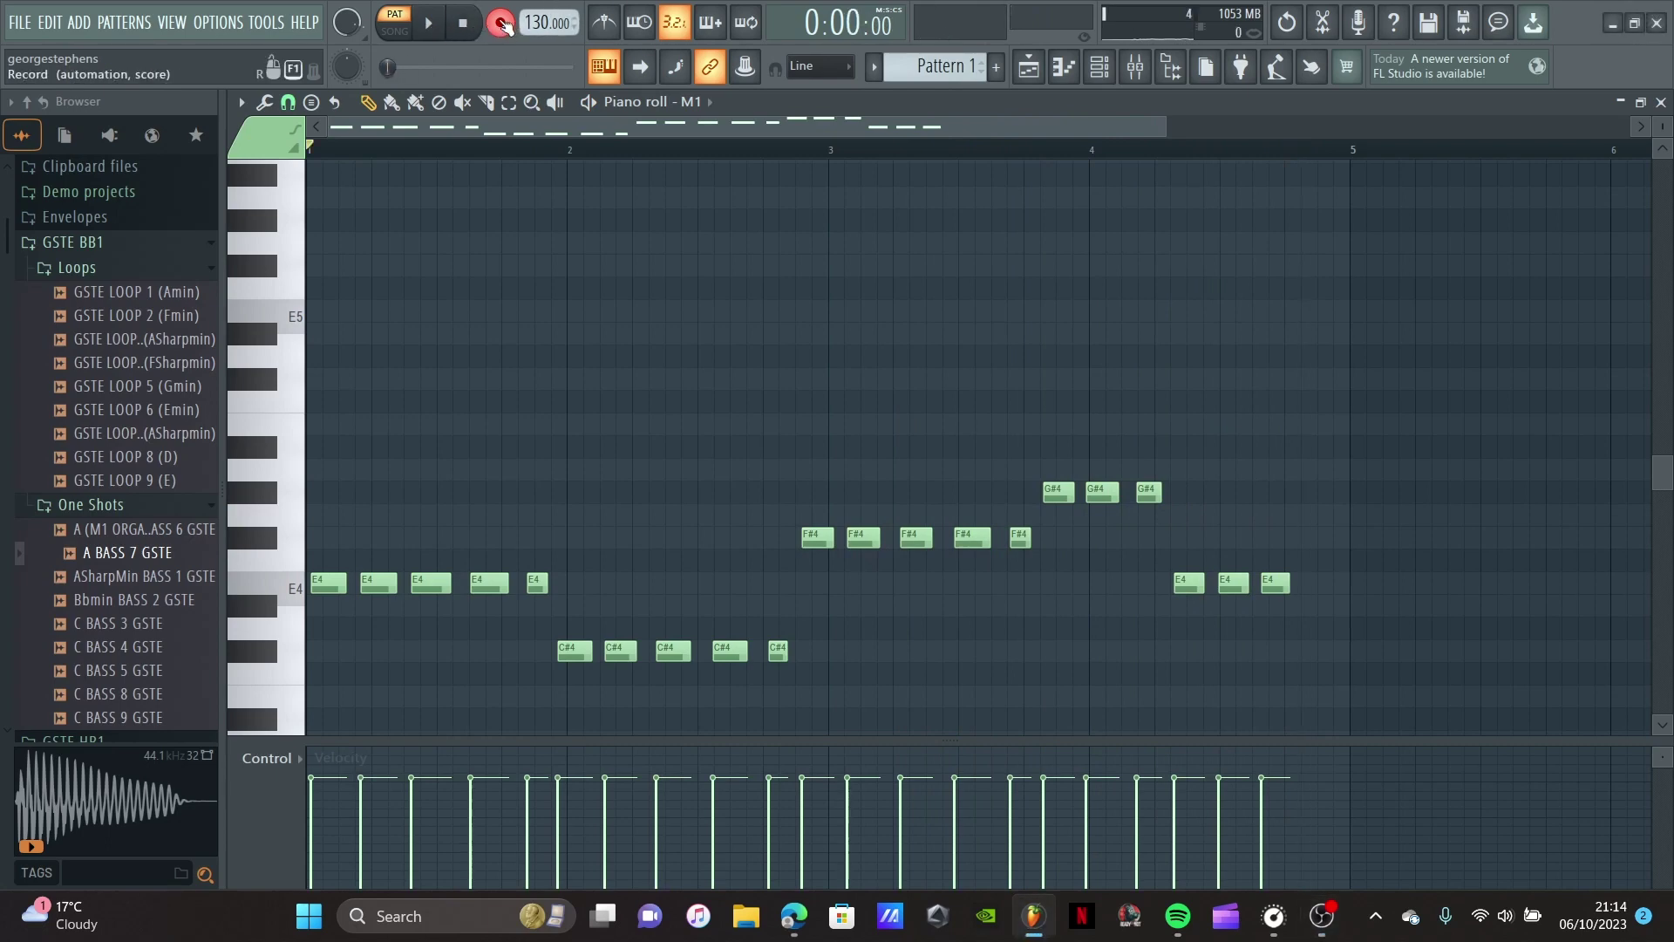
Step: Play back the recorded pattern, and shift all its notes slightly earlier so the first E4 starts exactly at bar 1
click(433, 32)
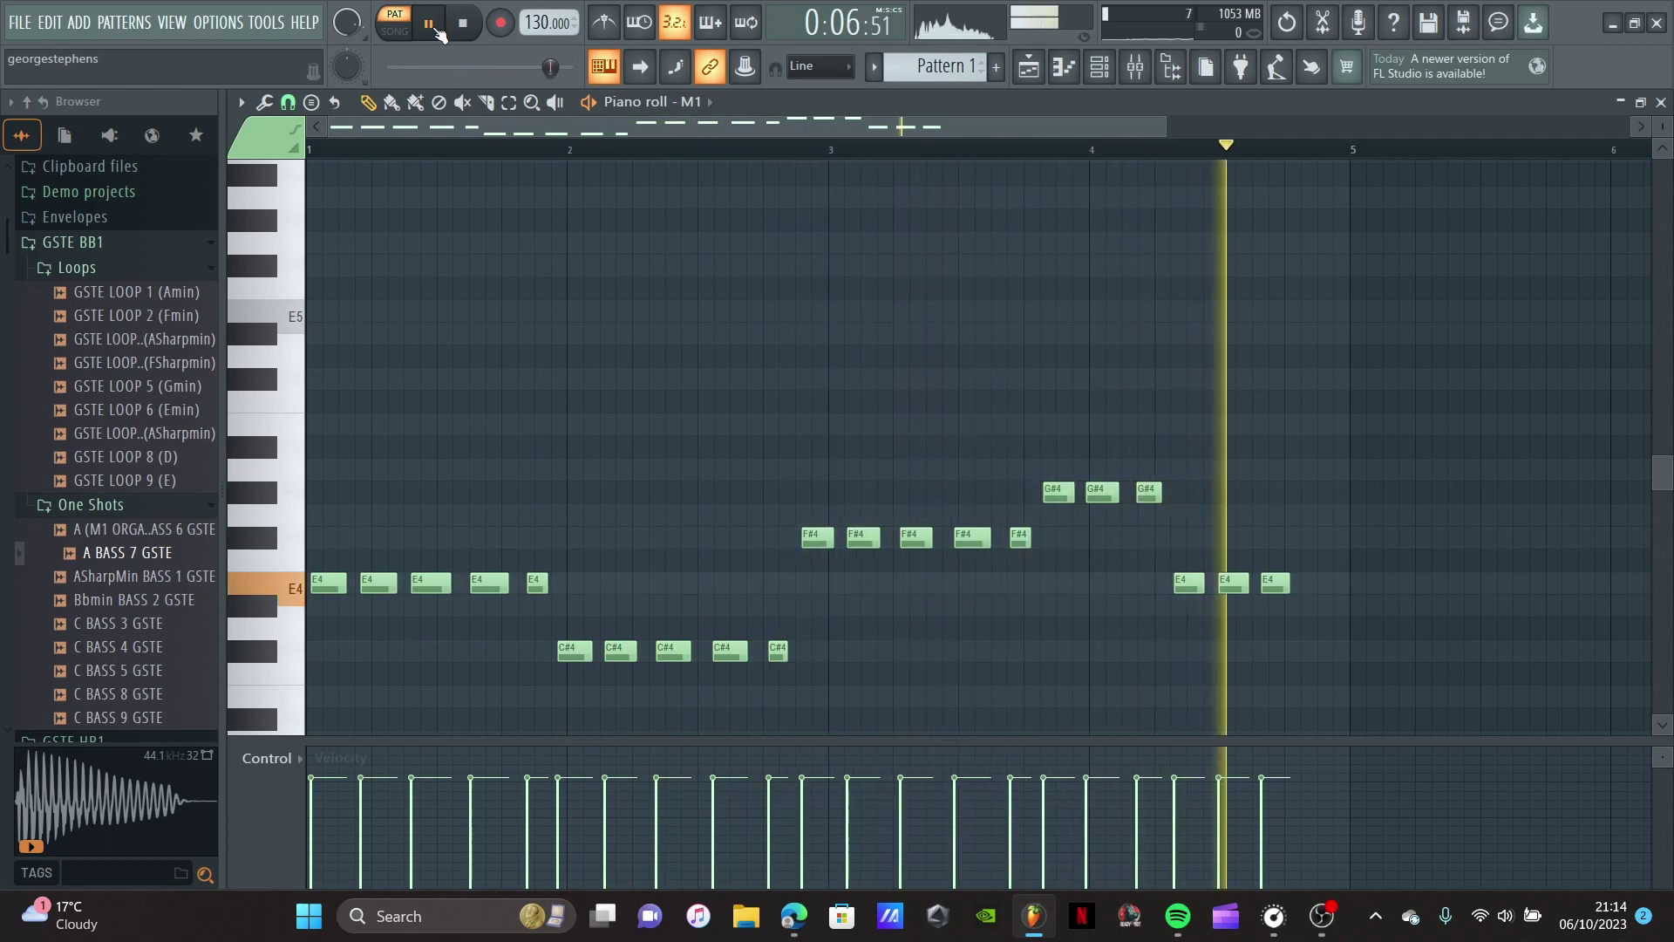
click(429, 25)
scroll(1233, 677, down, 1)
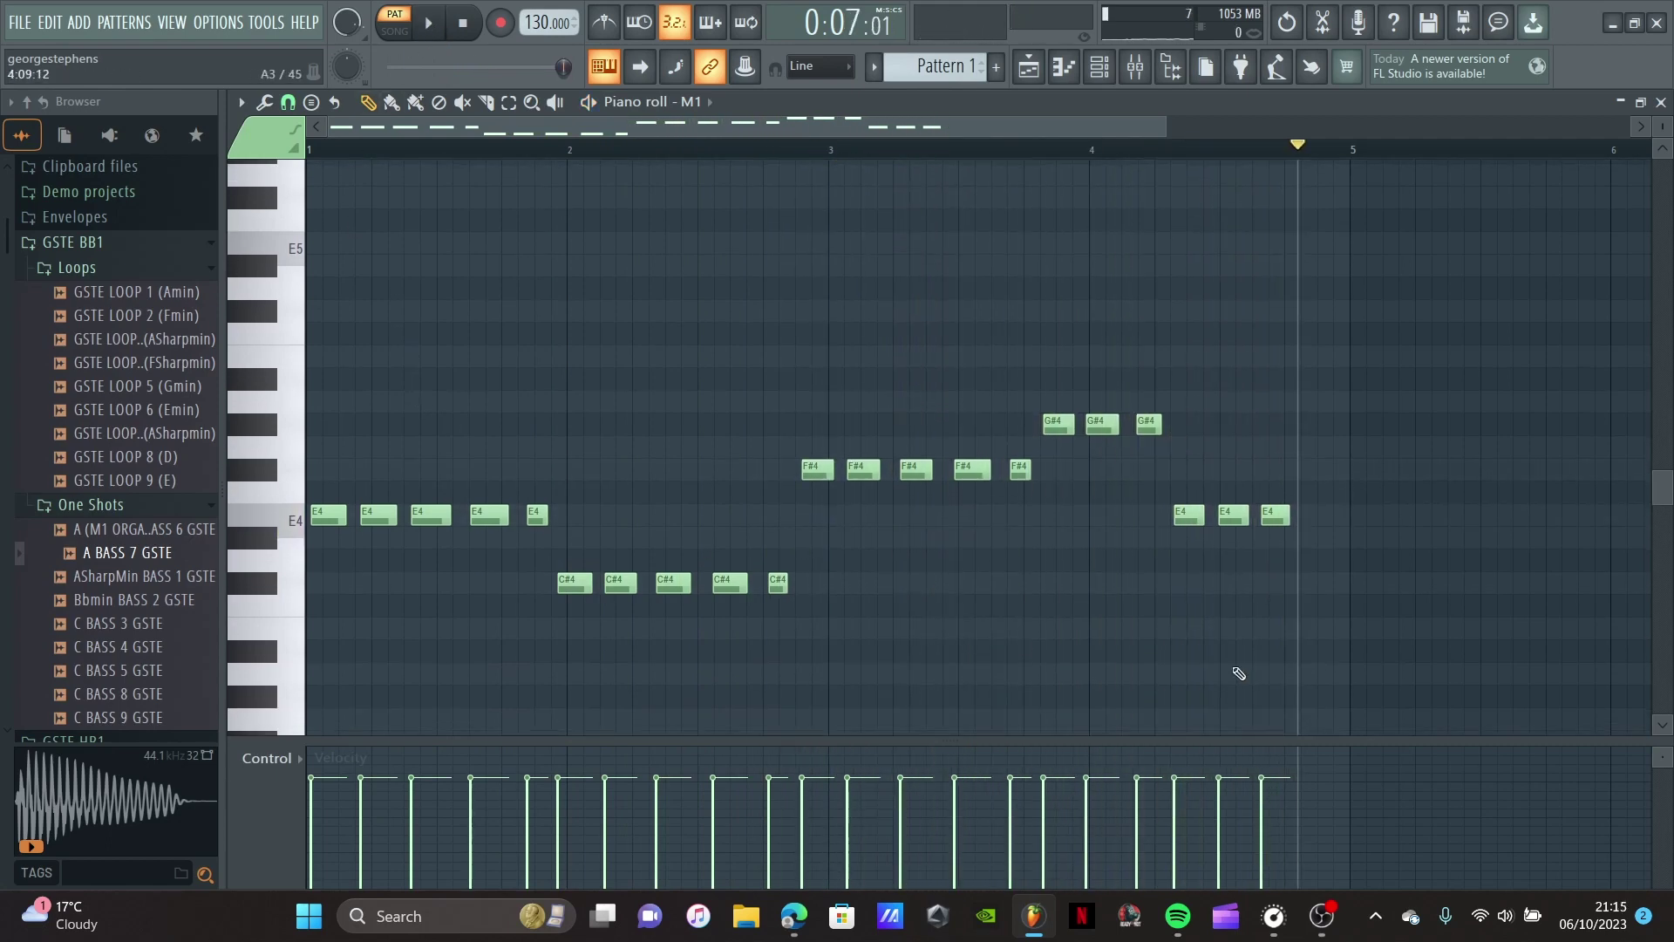
drag(1362, 713, 468, 323)
key(ctrl+a)
drag(410, 512, 345, 503)
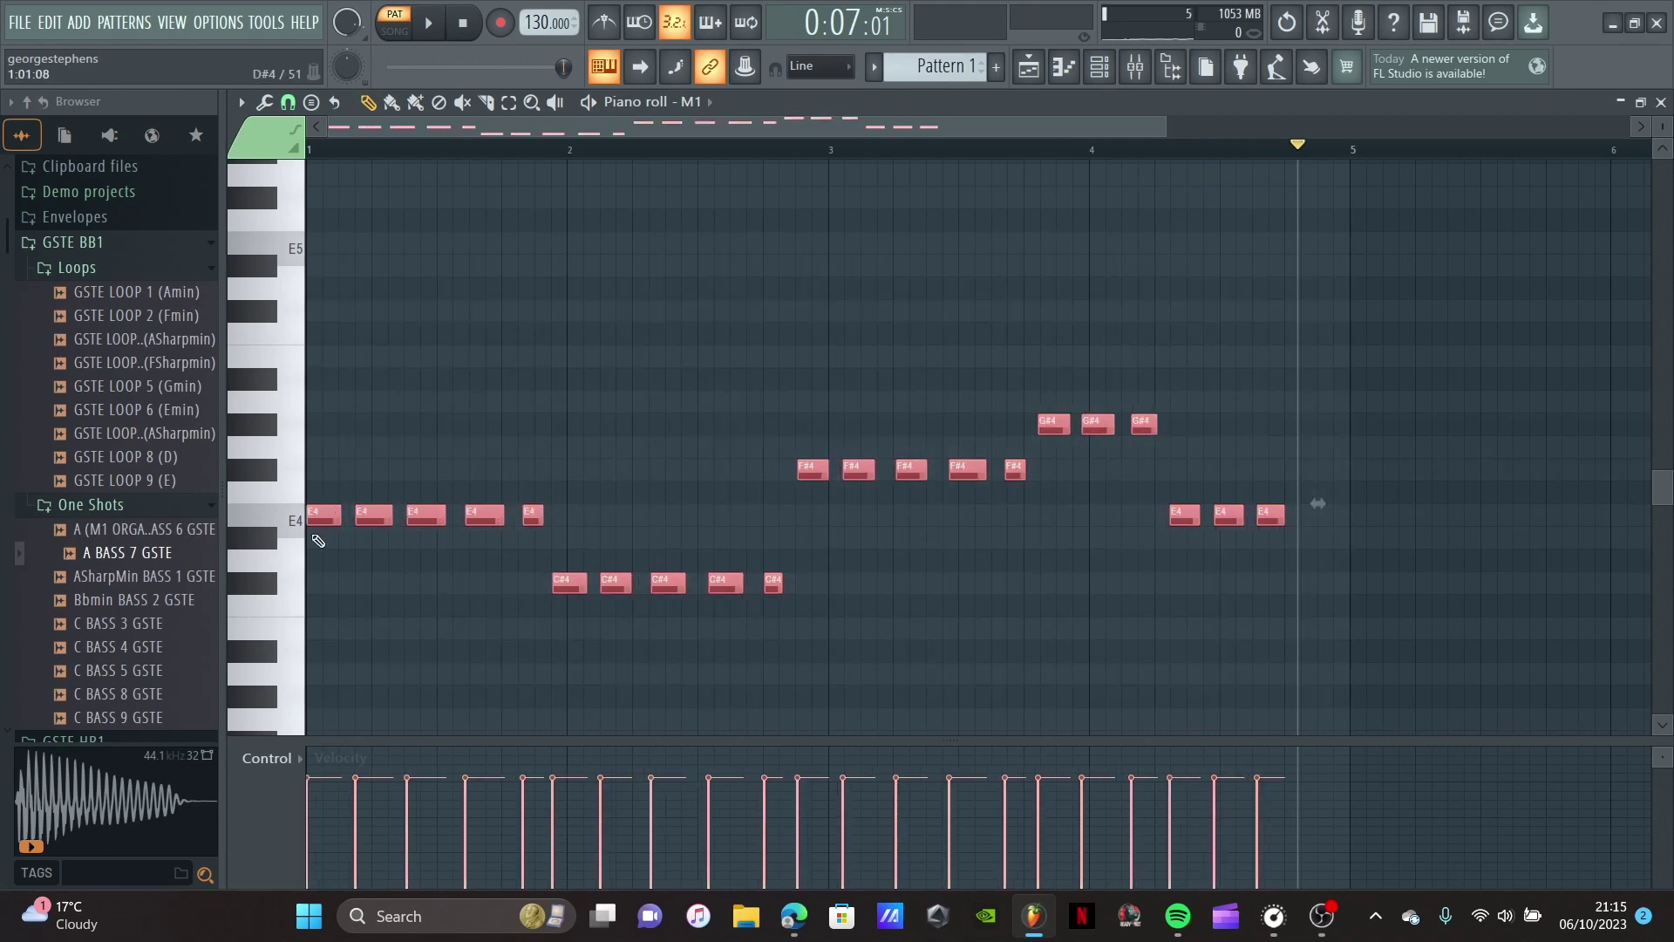
key(space)
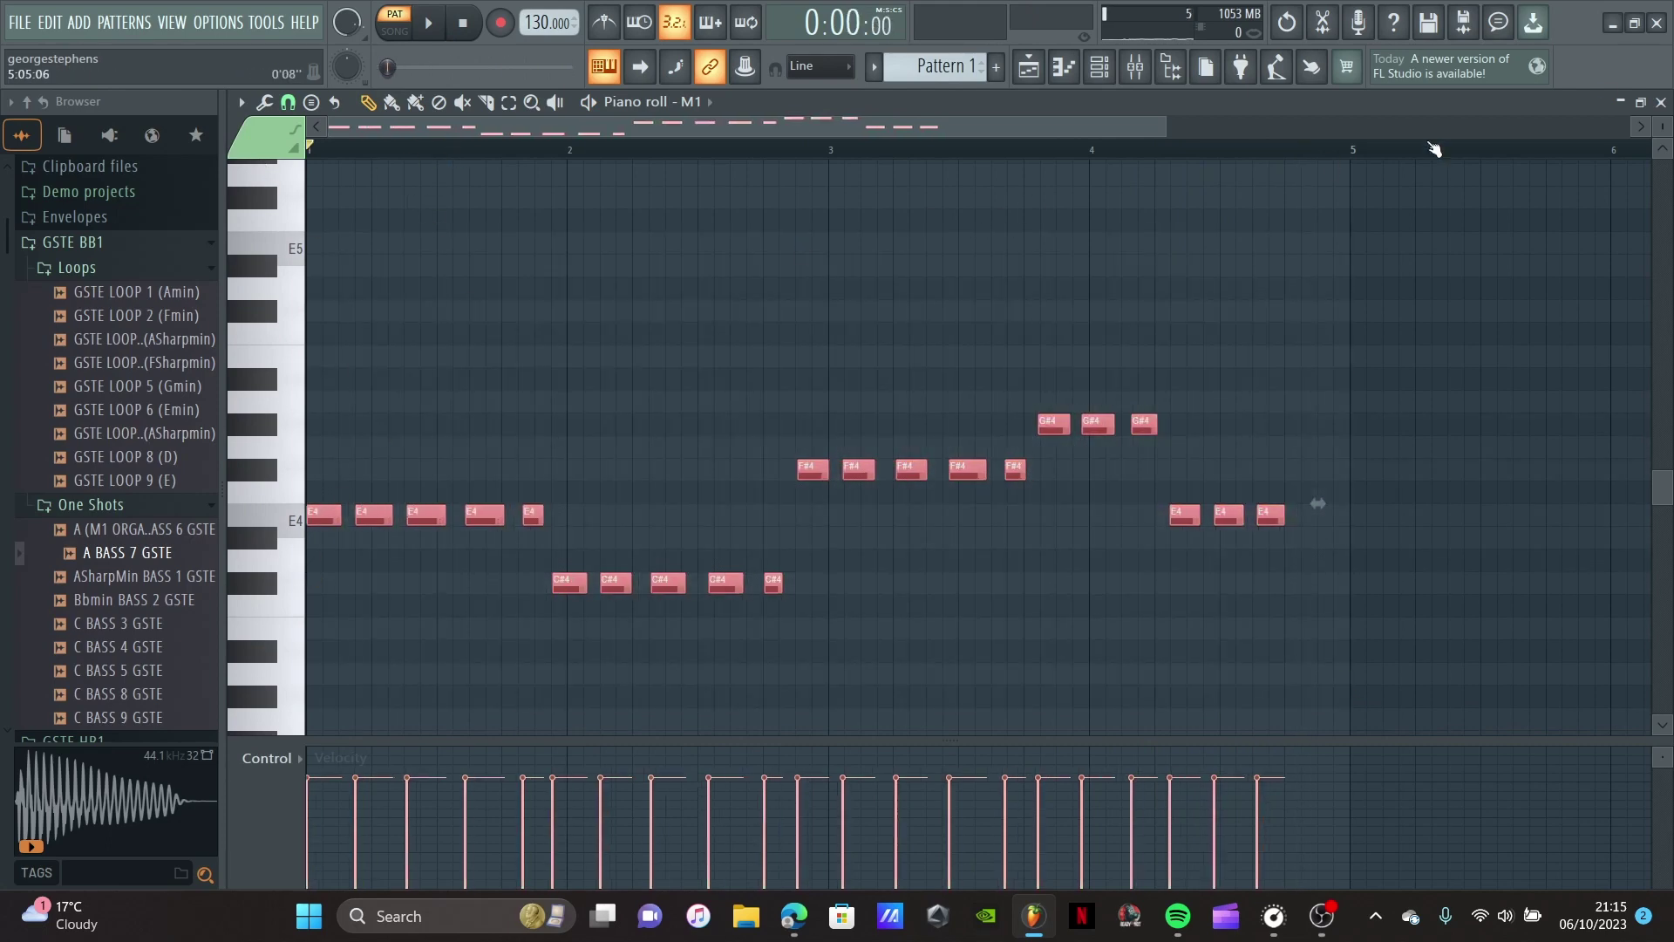
Step: Place a Pattern 1 clip at bar 1 of Track 1 in the playlist and create an empty Pattern 2
click(1661, 102)
click(533, 212)
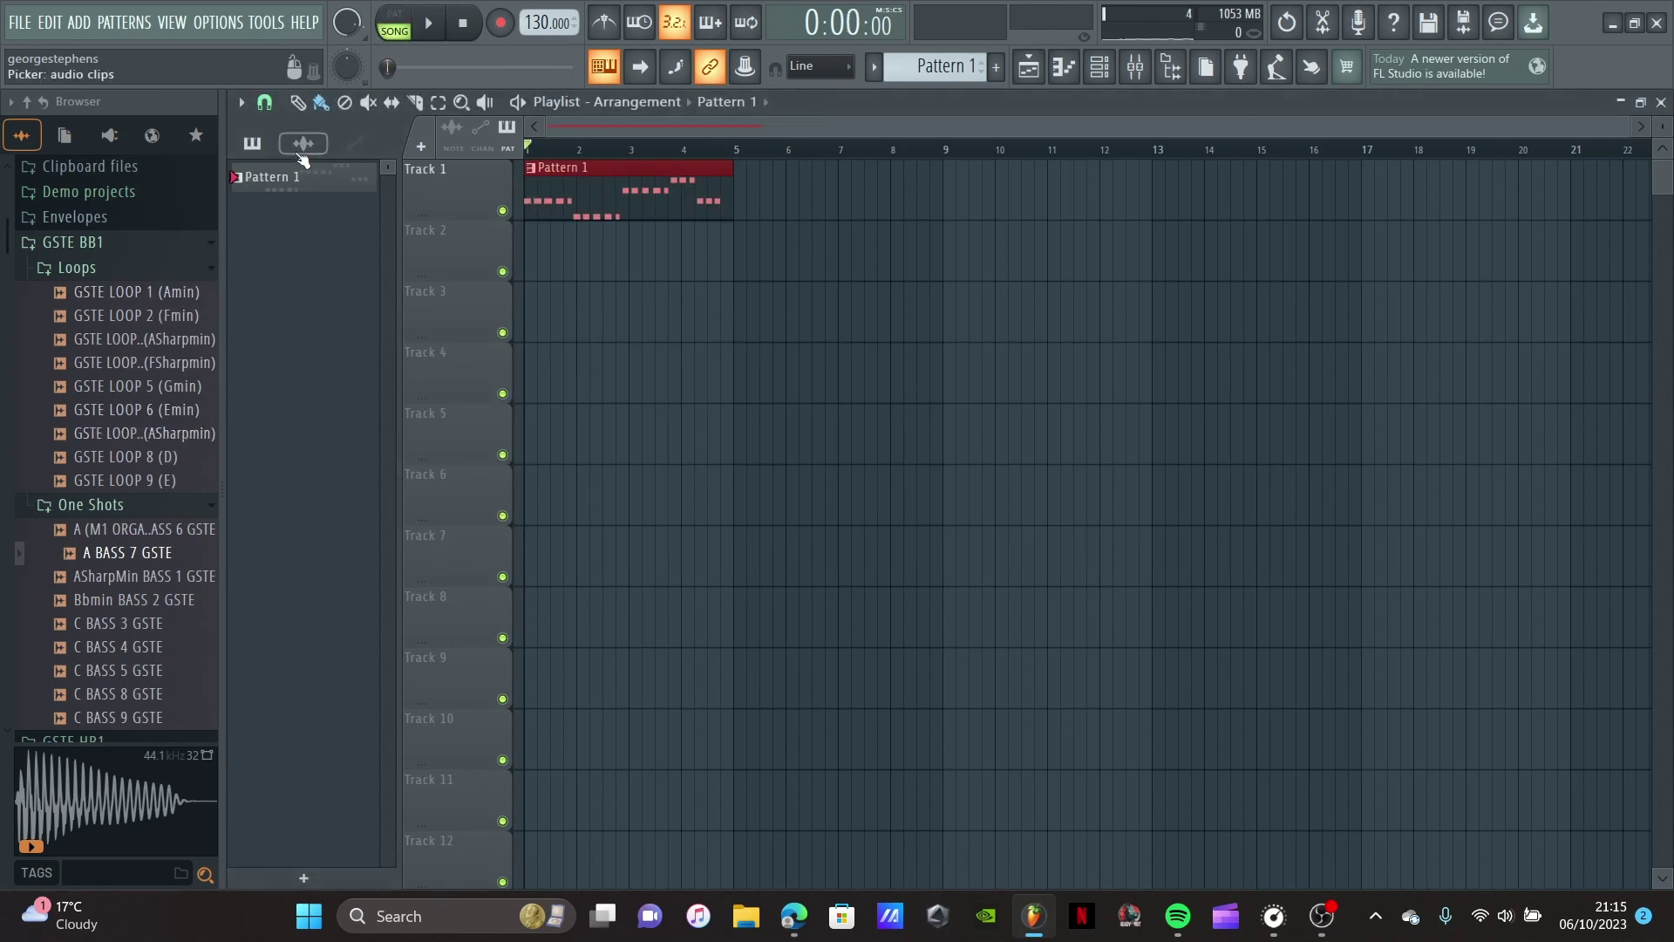
click(303, 877)
key(Return)
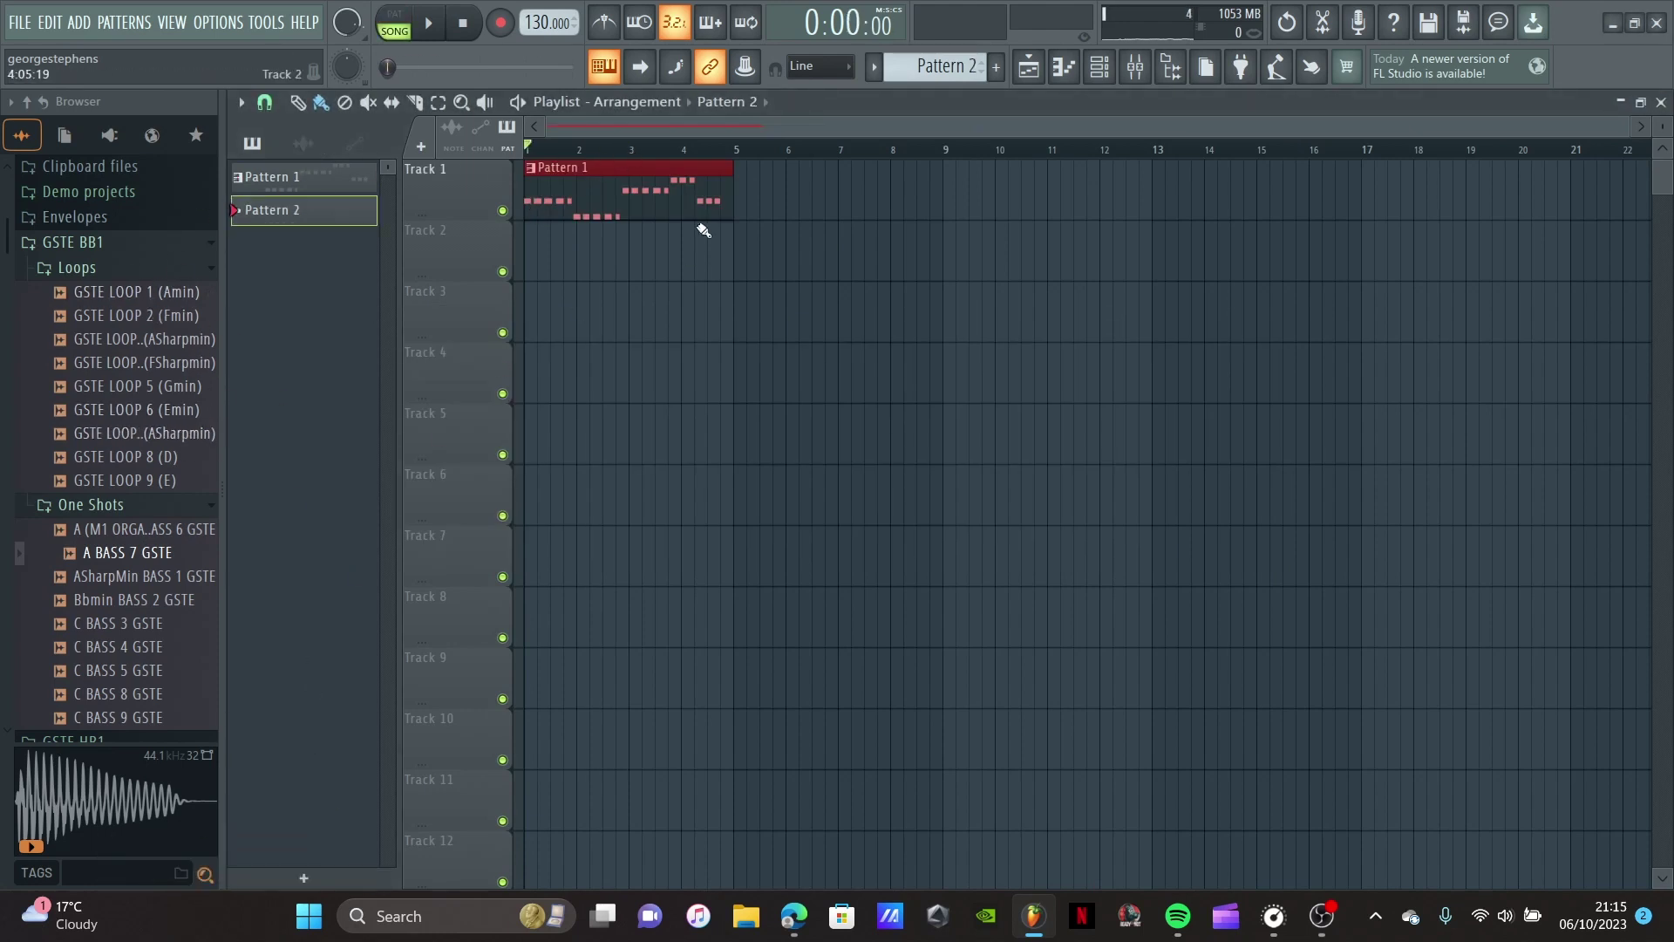
Step: Fill the 808 Kick channel in Pattern 2 with a hit on each 4 steps
key(F6)
right_click(543, 375)
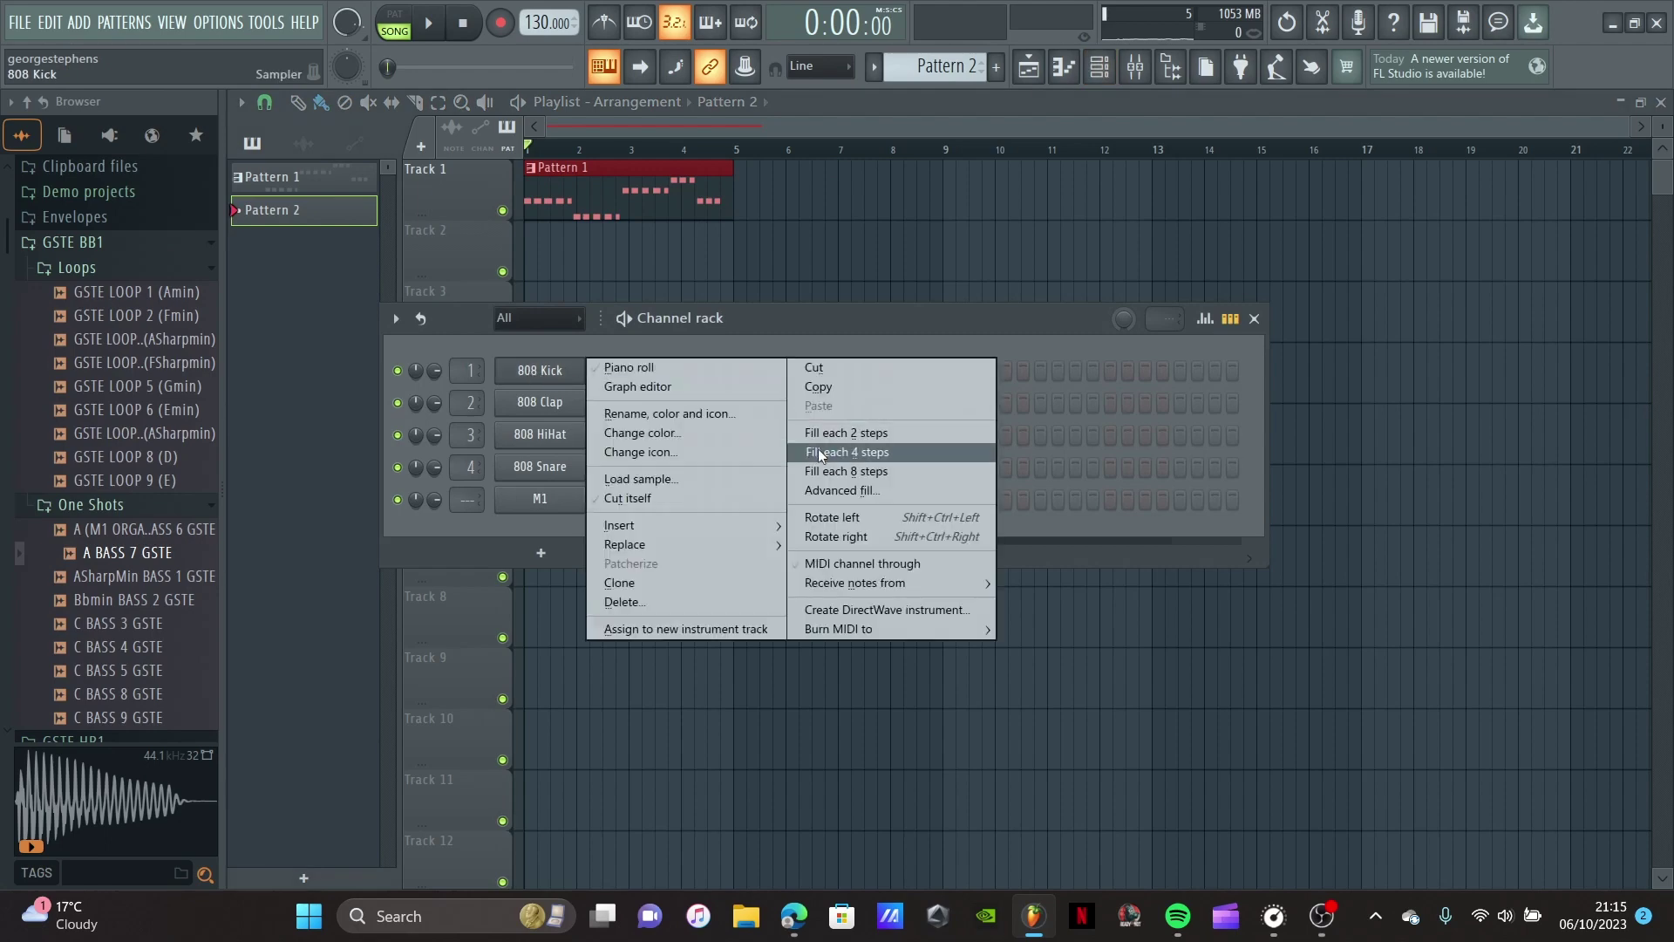
click(880, 453)
Step: Place four consecutive Pattern 2 clips across bars 1 to 4 on Track 2 and play the arrangement
click(536, 274)
drag(536, 275, 721, 265)
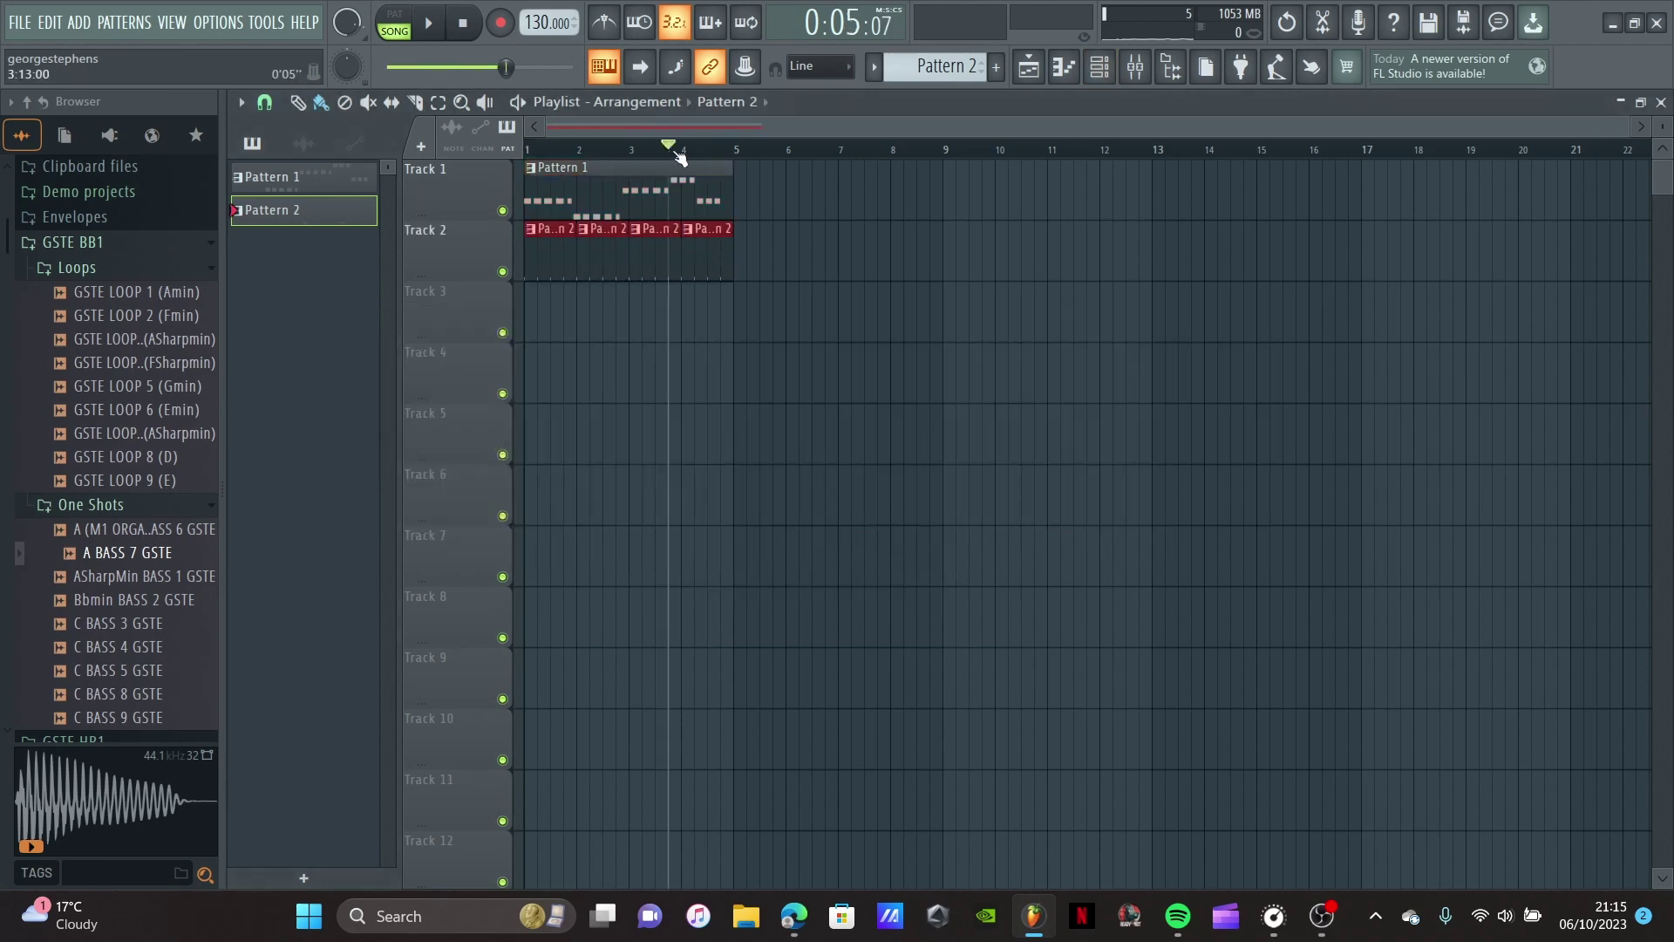
click(432, 25)
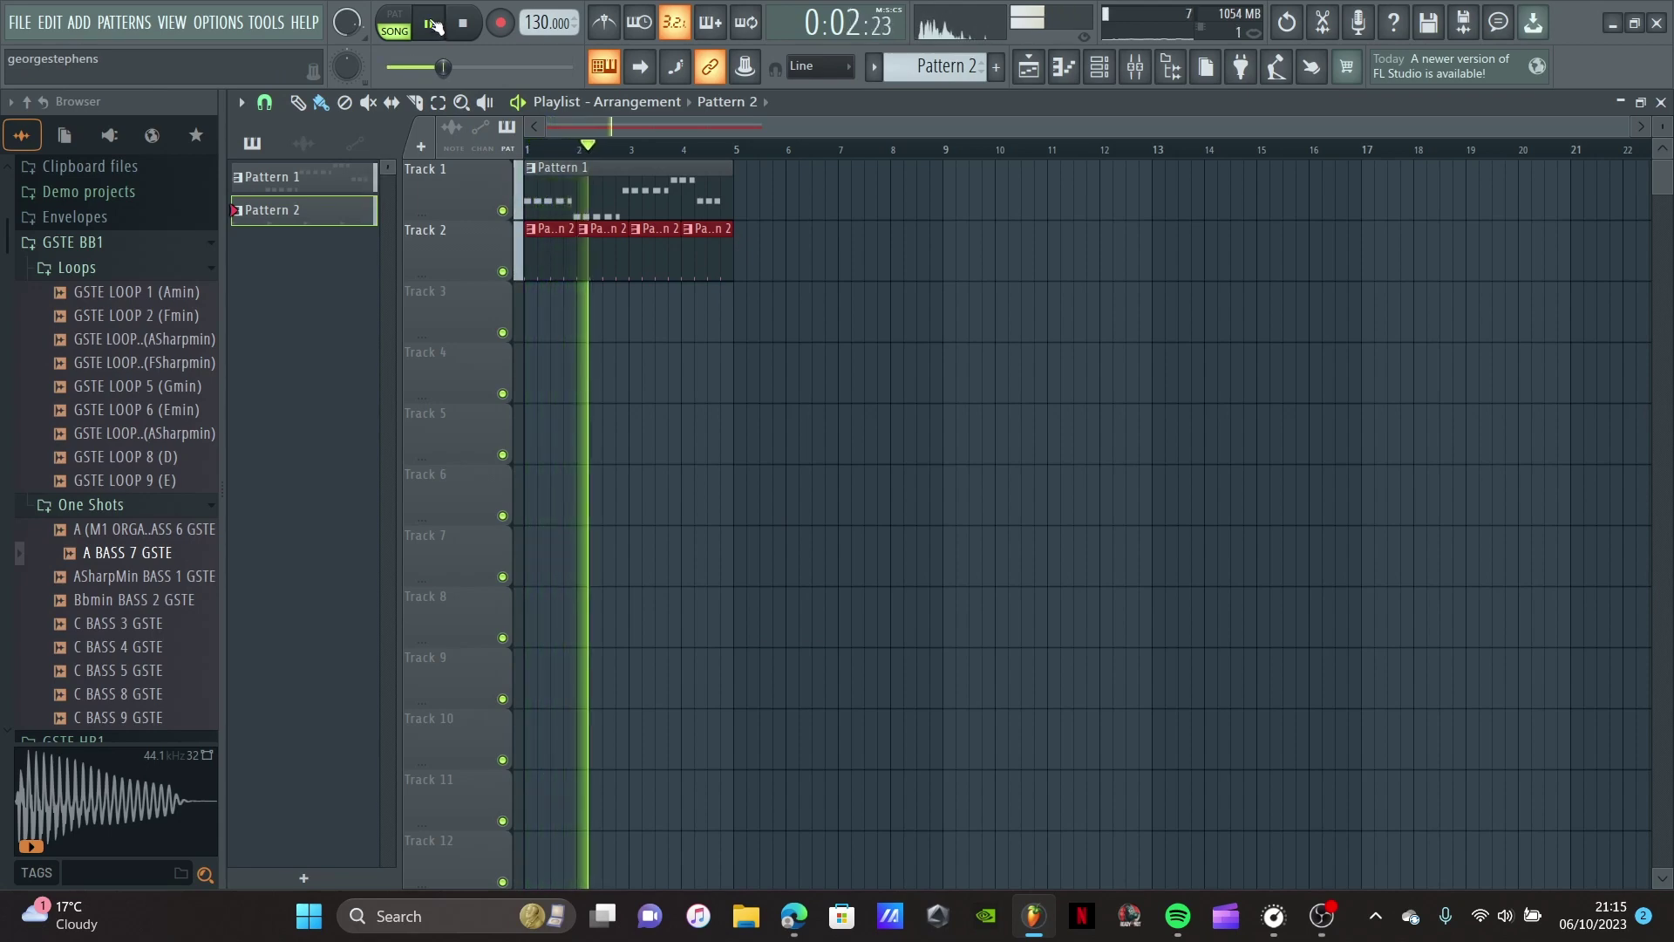
click(433, 25)
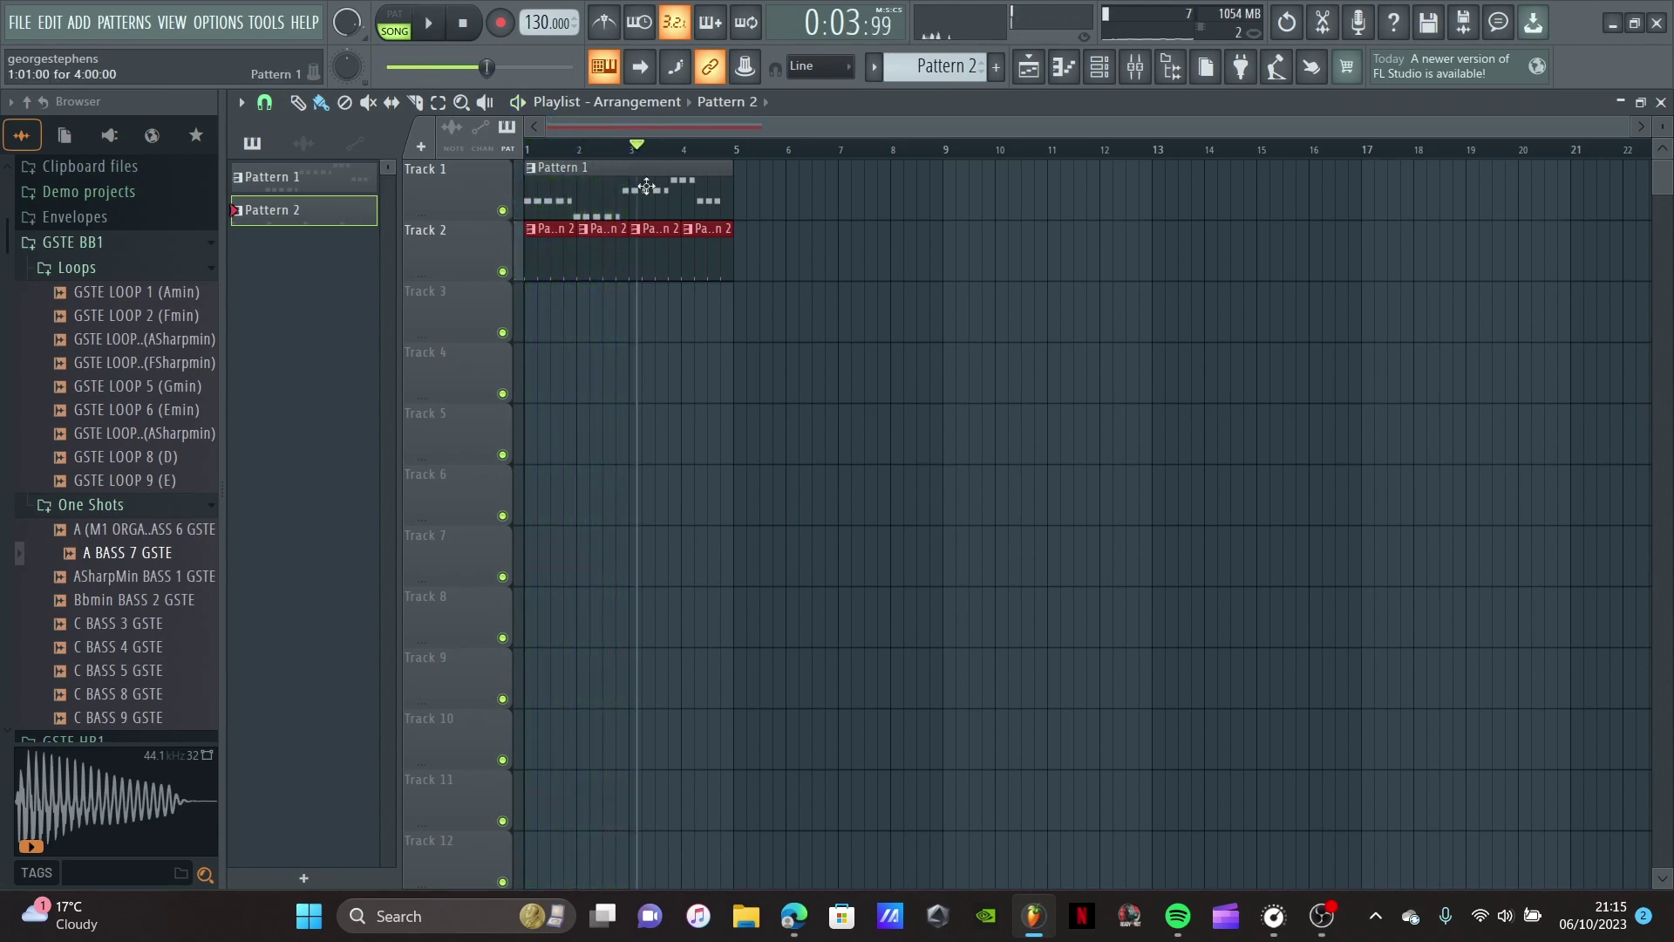
Step: Open Pattern 1's M1 notes from the playlist and nudge the third E4 note slightly earlier to start at 1:07:00
click(611, 189)
double_click(611, 189)
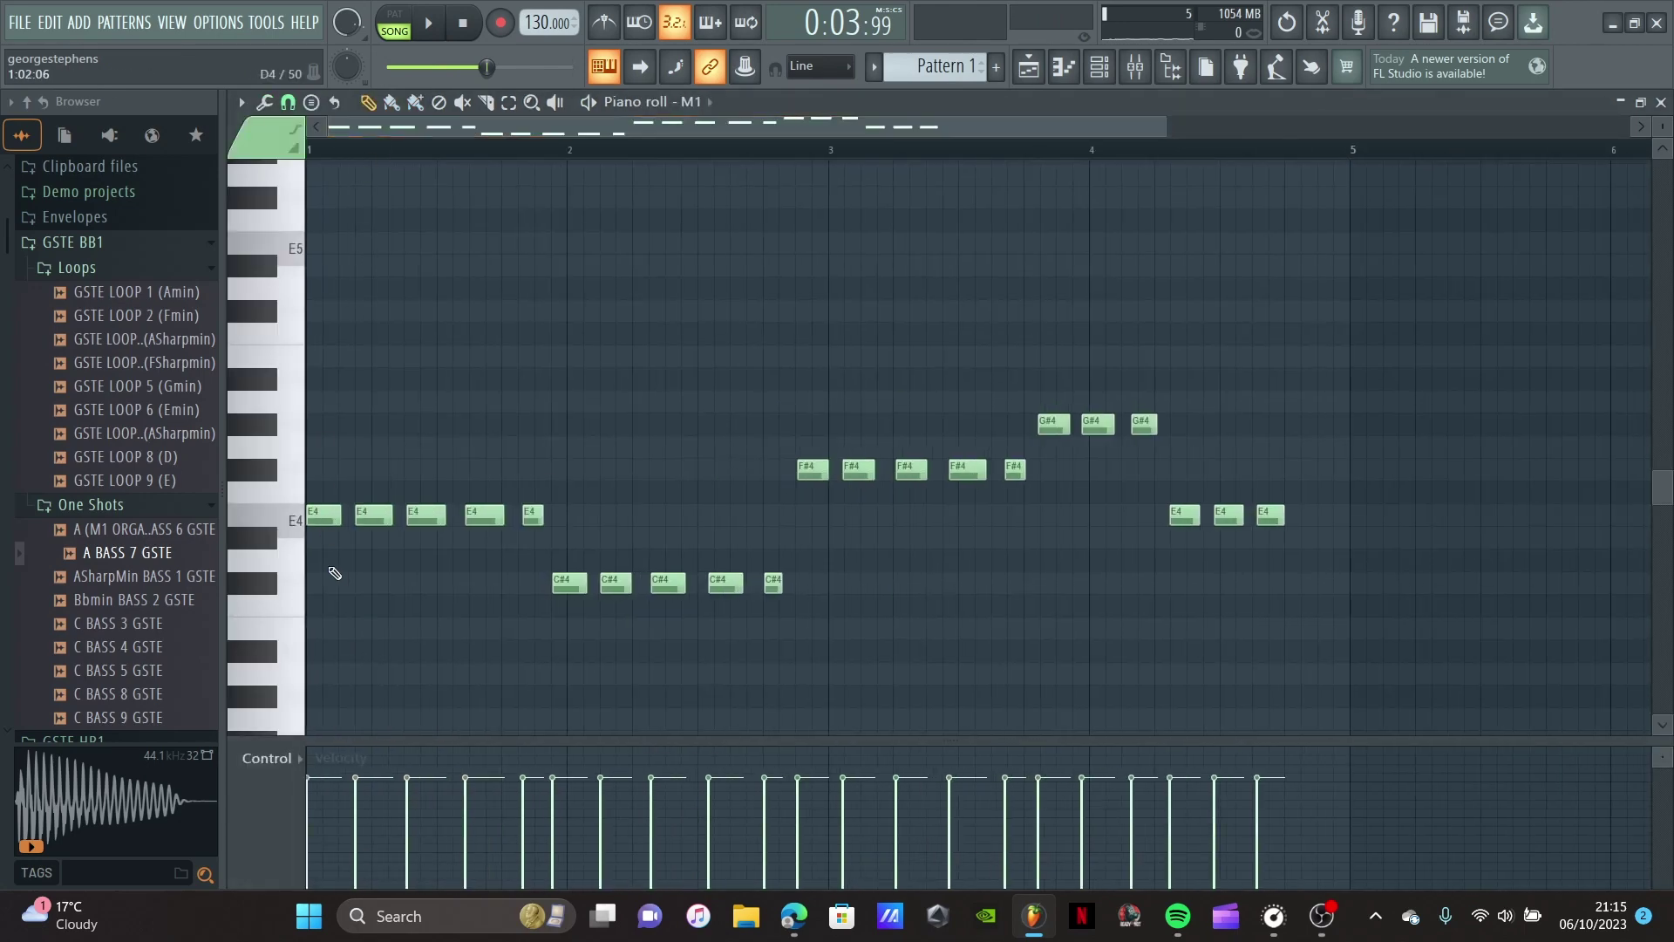
ctrl+scroll(314, 576, up, 8)
ctrl+scroll(313, 578, up, 1)
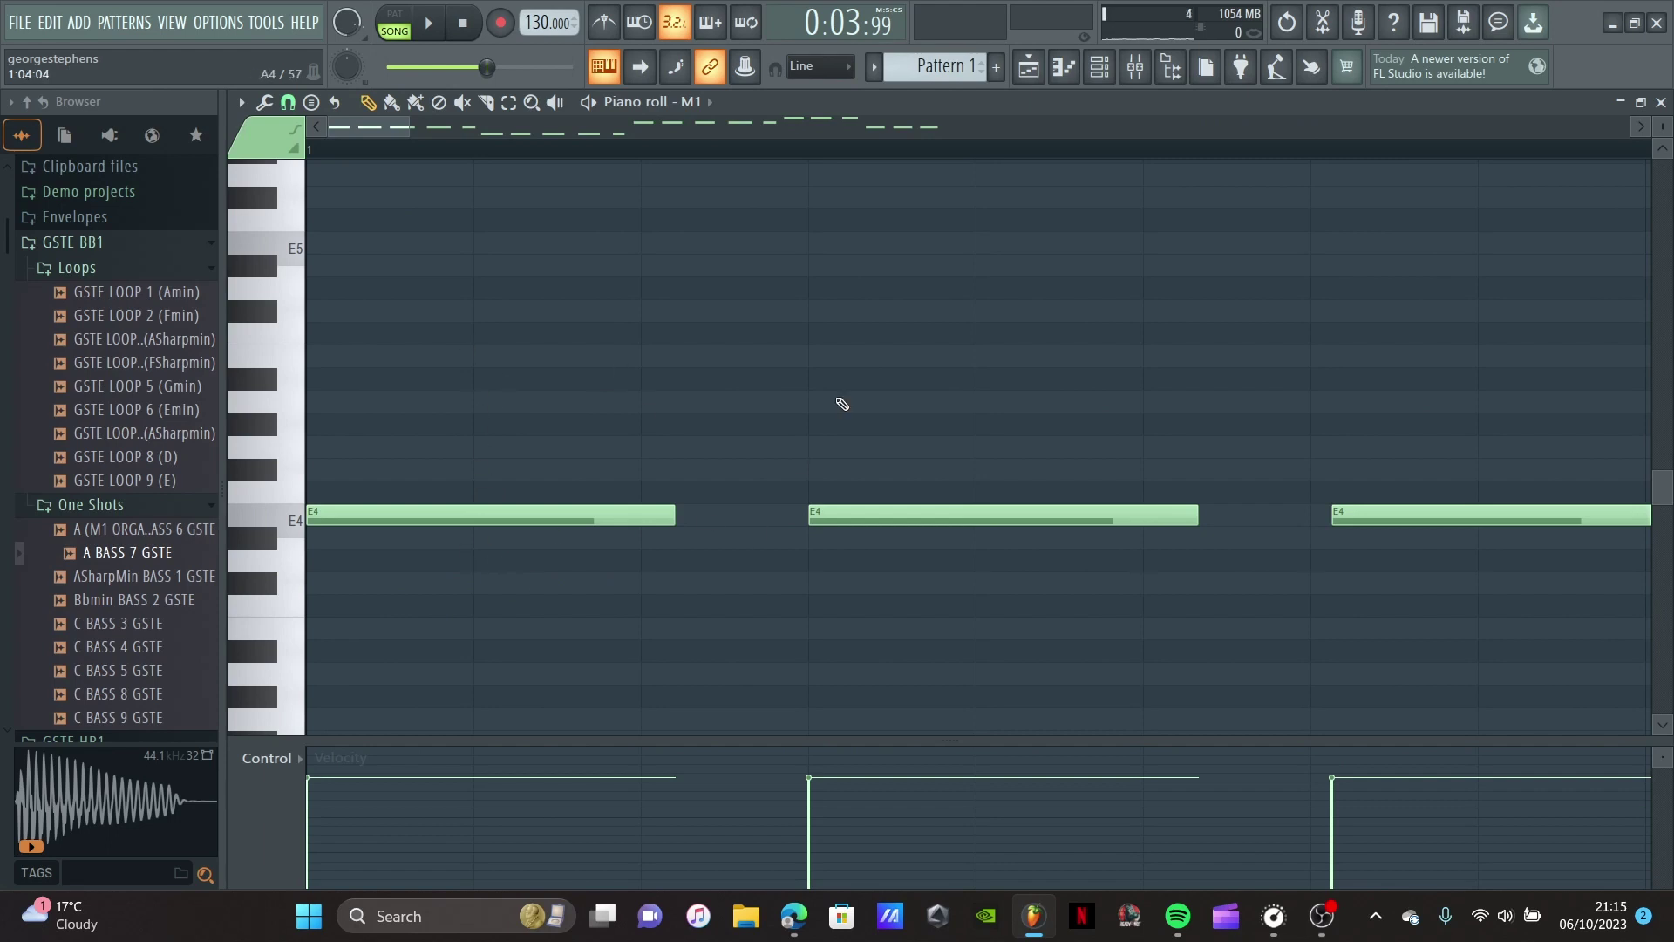
ctrl+scroll(736, 479, down, 4)
ctrl+scroll(675, 510, down, 1)
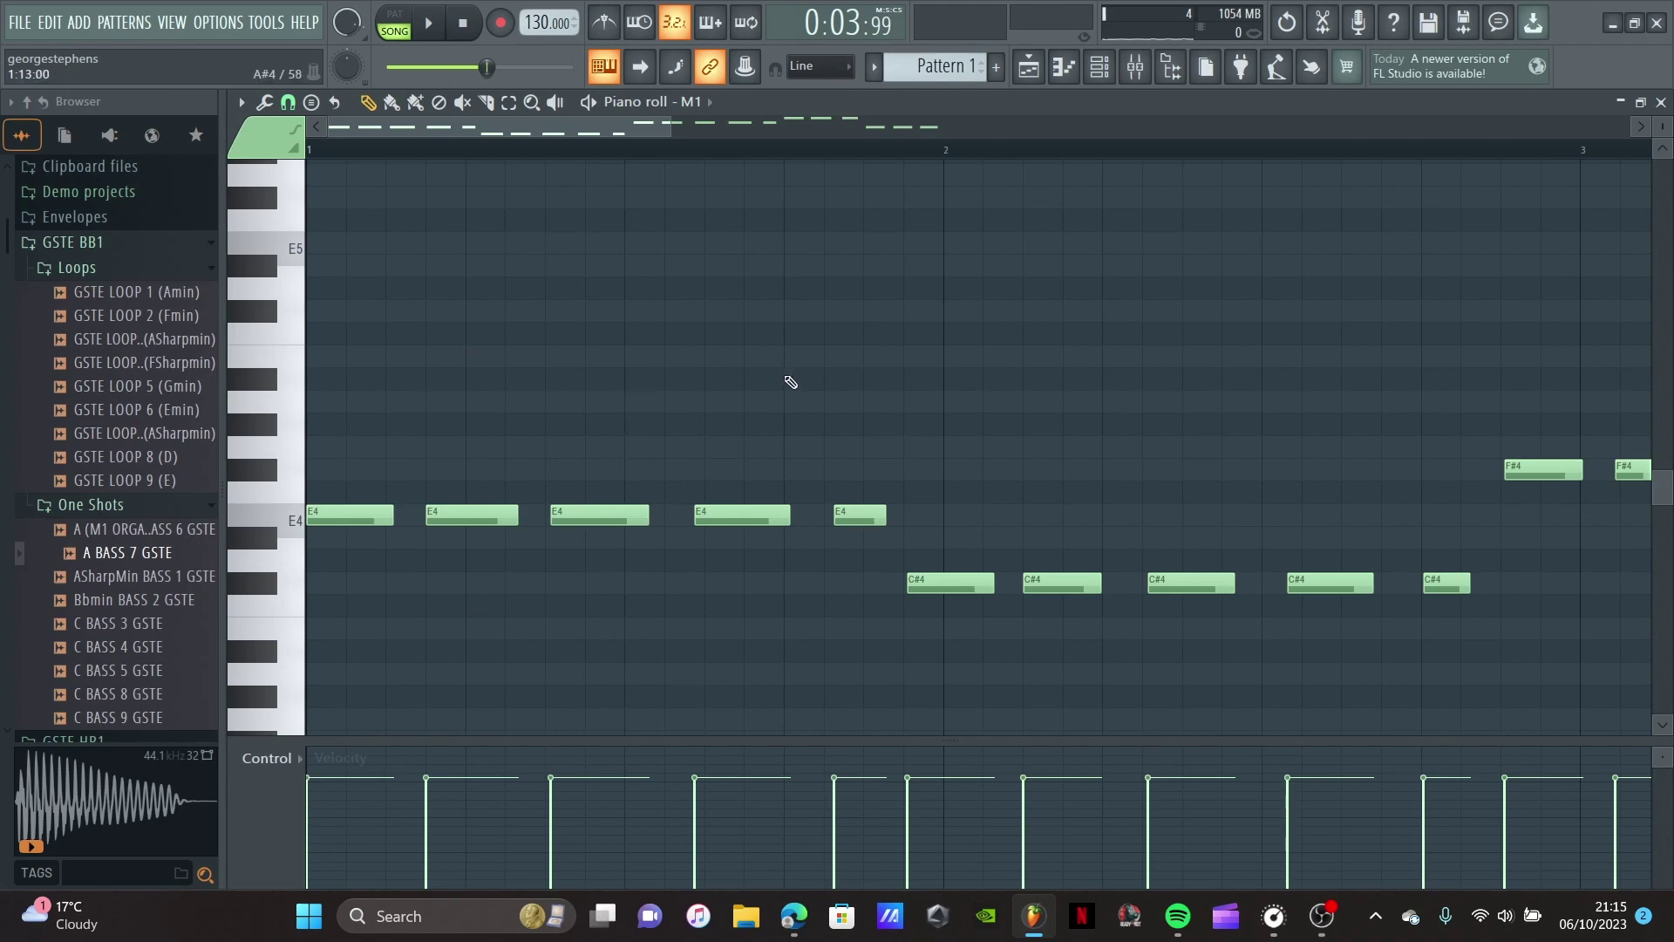
ctrl+scroll(766, 377, down, 2)
ctrl+scroll(703, 412, down, 1)
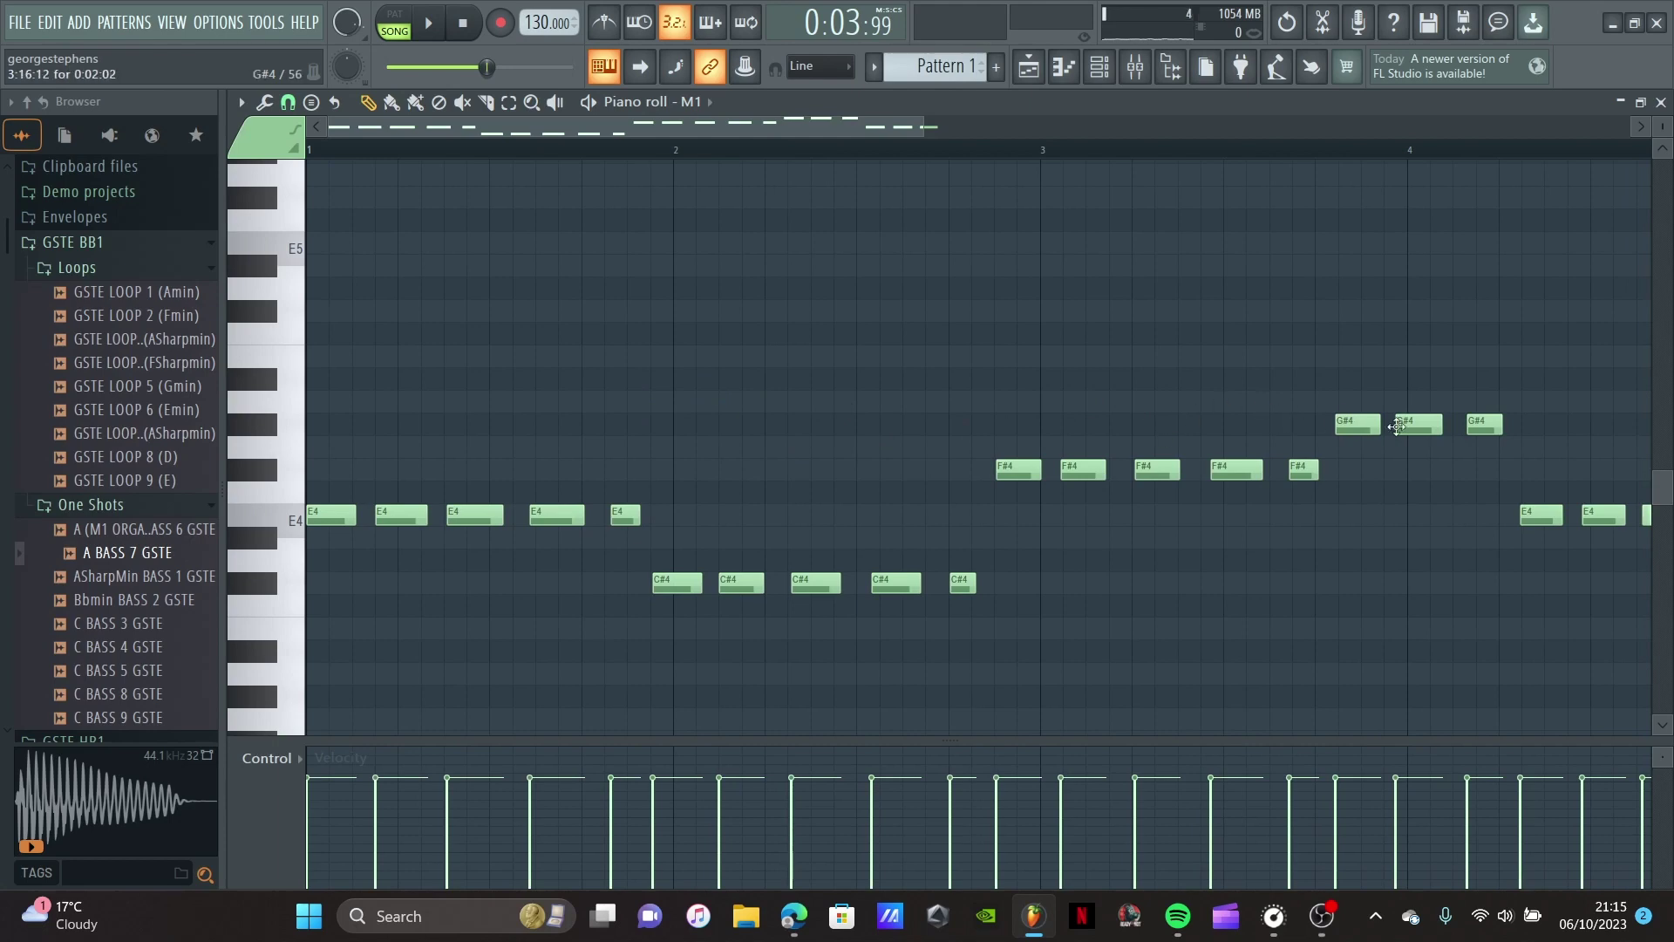
ctrl+scroll(747, 460, up, 3)
ctrl+scroll(336, 605, up, 3)
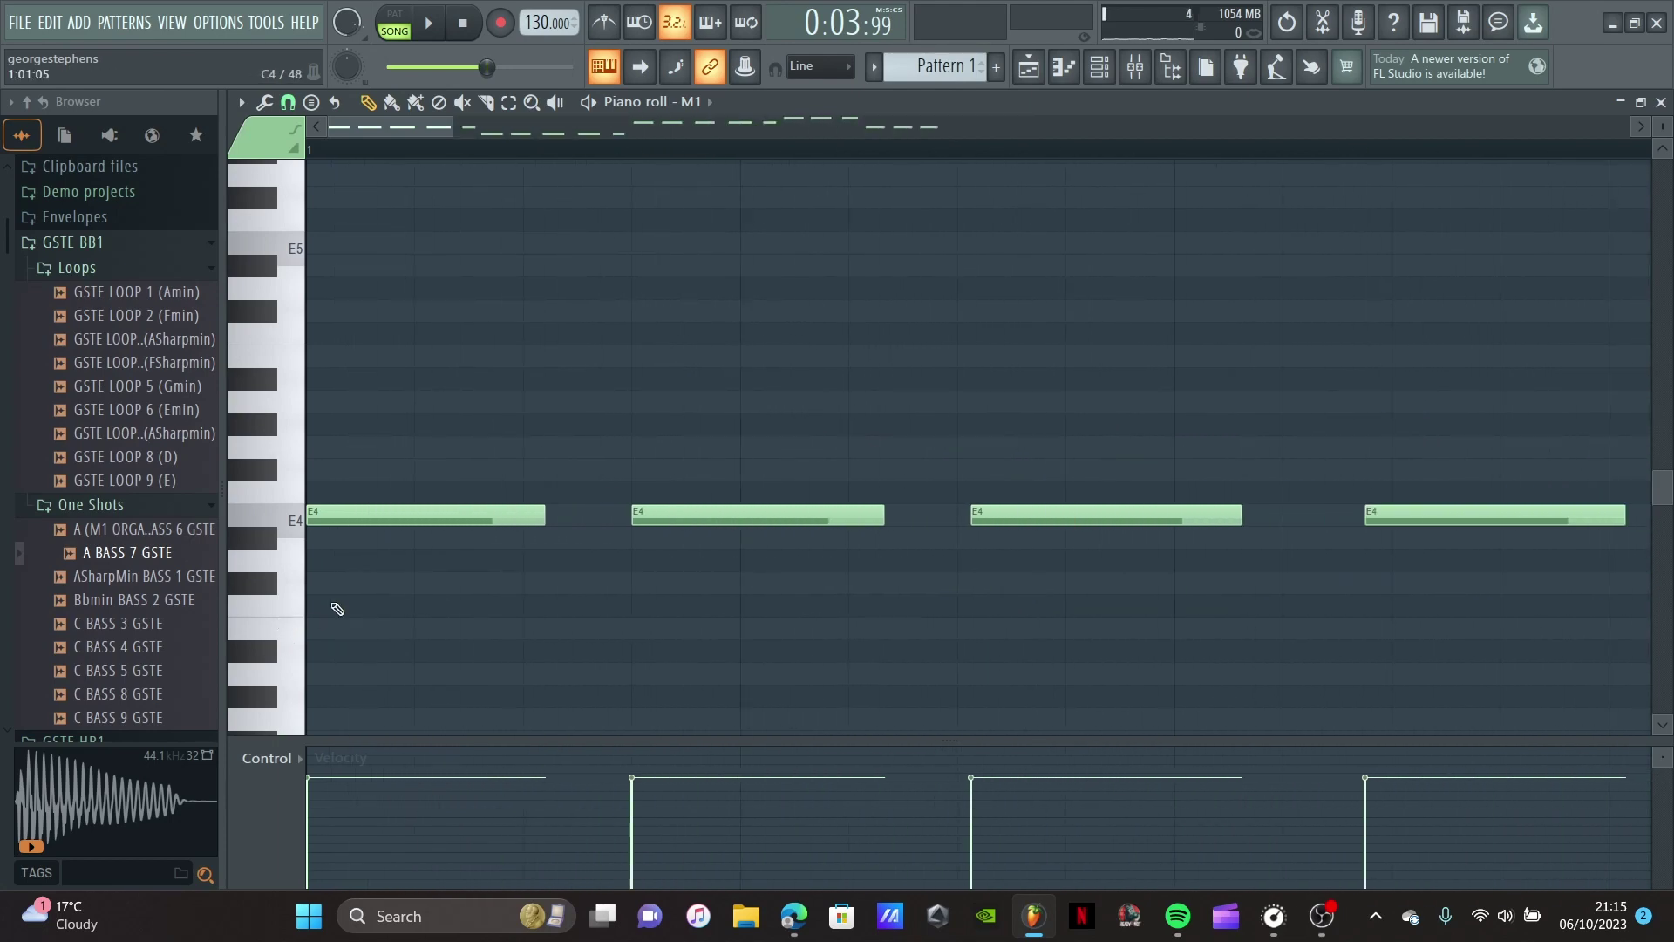
drag(1142, 507, 1121, 508)
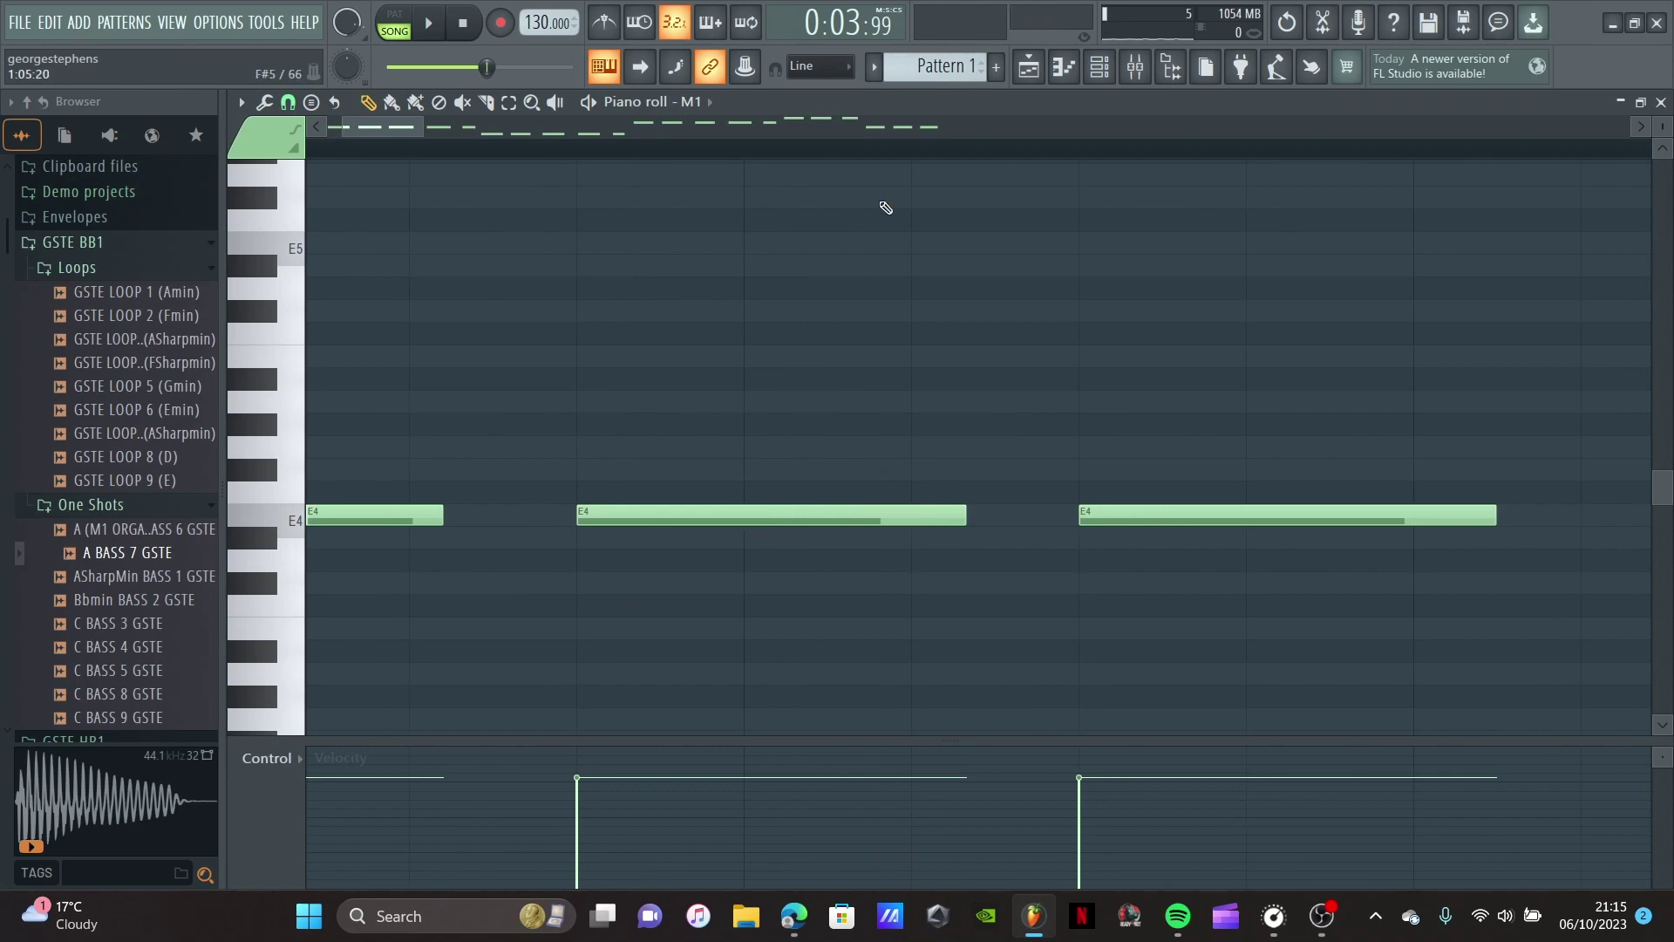
Step: Align the fourth E4 slightly later and the fifth E4 slightly earlier with the nearest grid lines, placing the fifth at 1:14:00
drag(416, 129, 422, 131)
drag(459, 128, 468, 128)
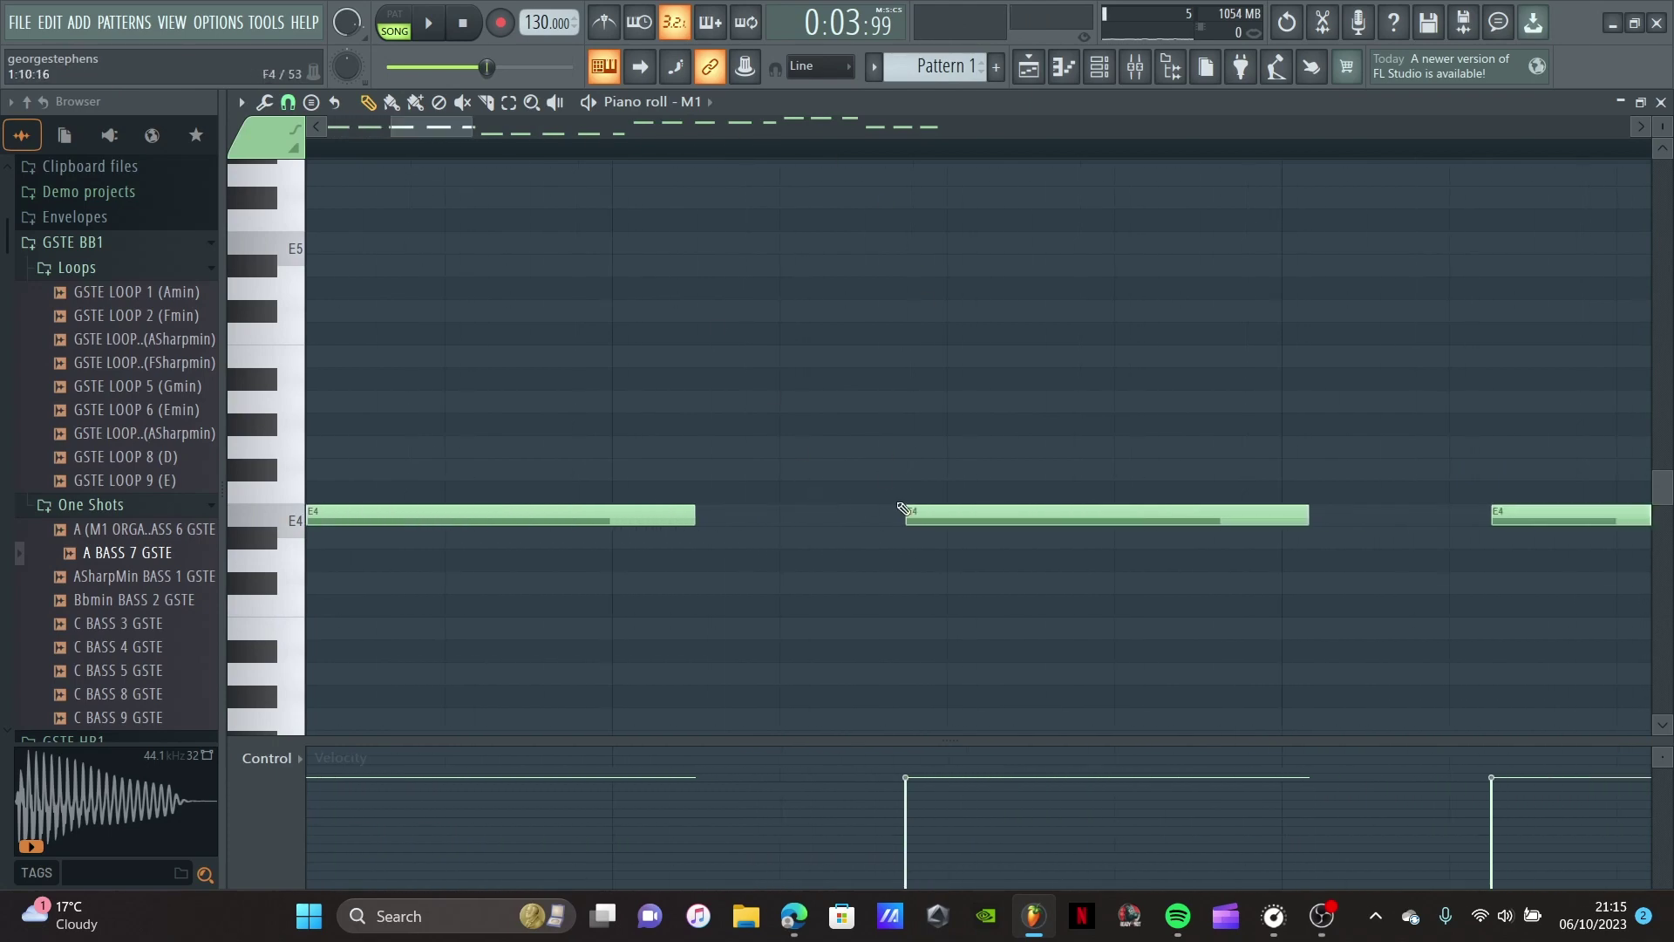
drag(937, 510, 968, 510)
drag(1502, 518, 1463, 527)
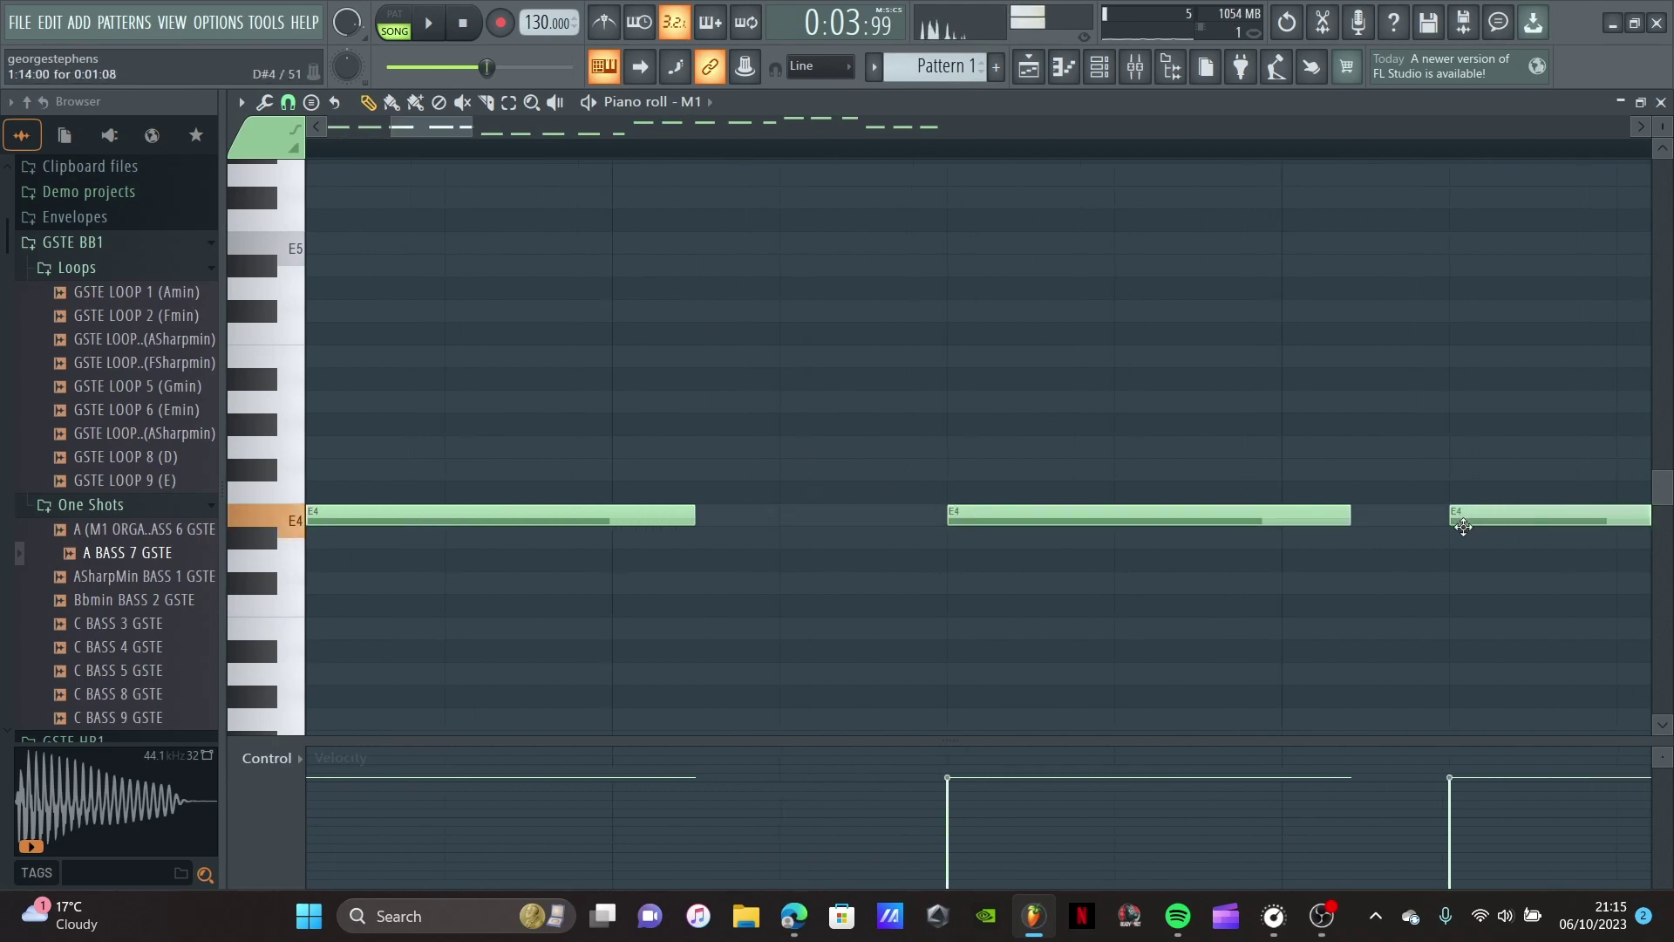
Step: Snap the first C#4 note to one step before bar 2 and the second C#4 note to 2:03:00
scroll(1013, 400, right, 6)
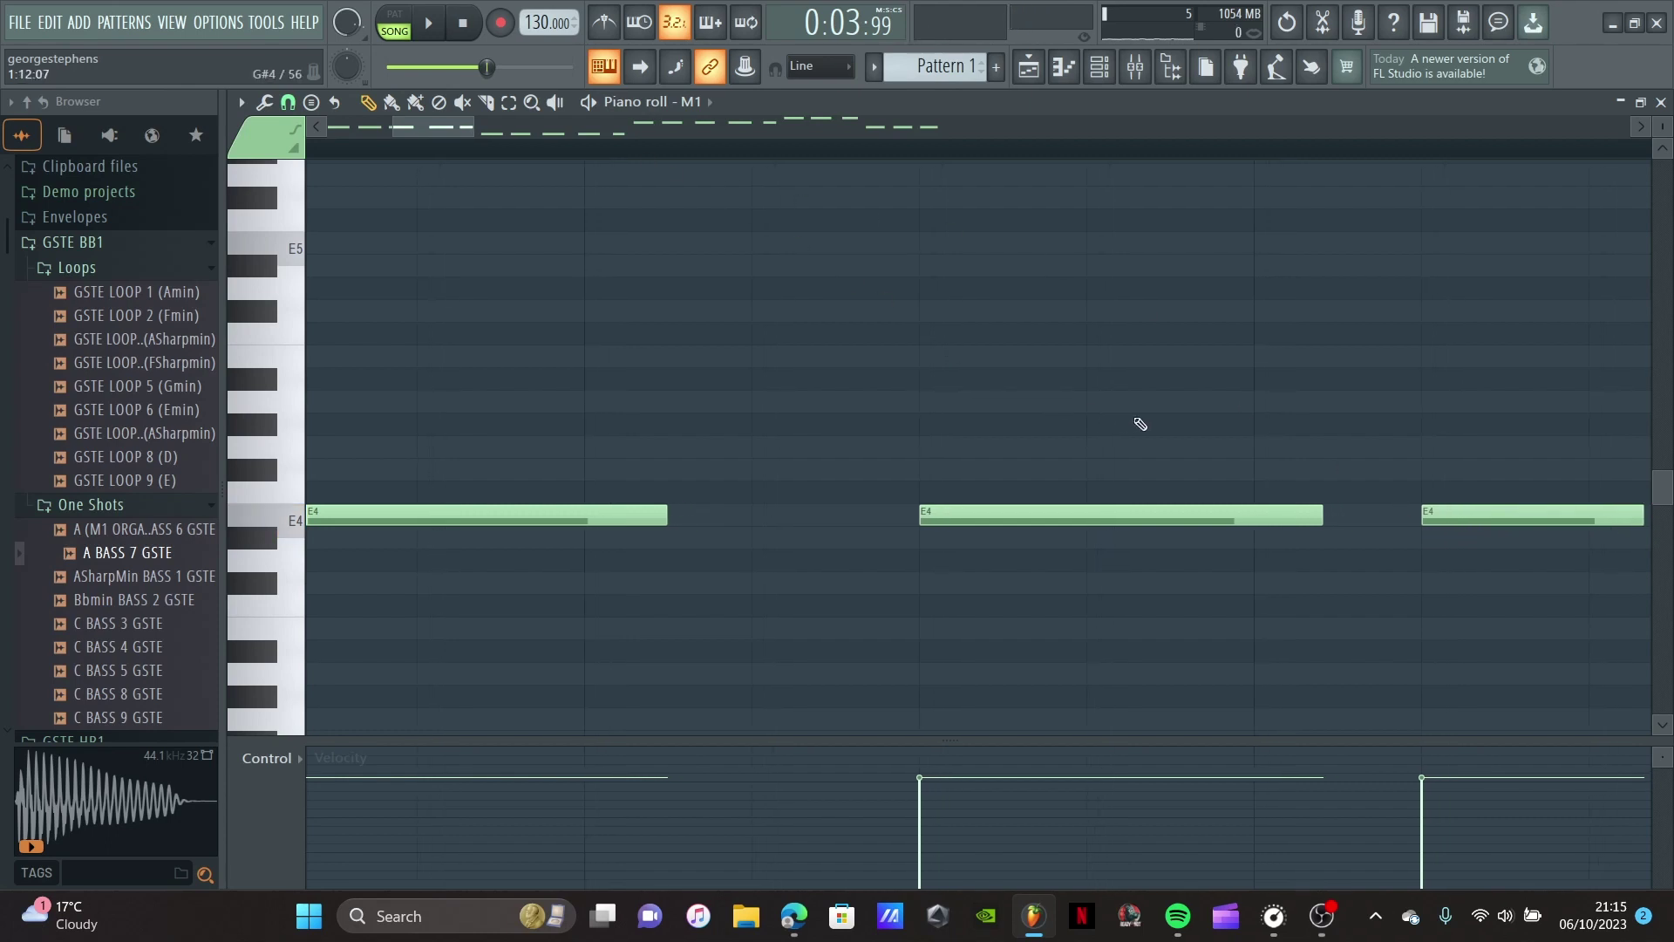
scroll(1300, 584, right, 2)
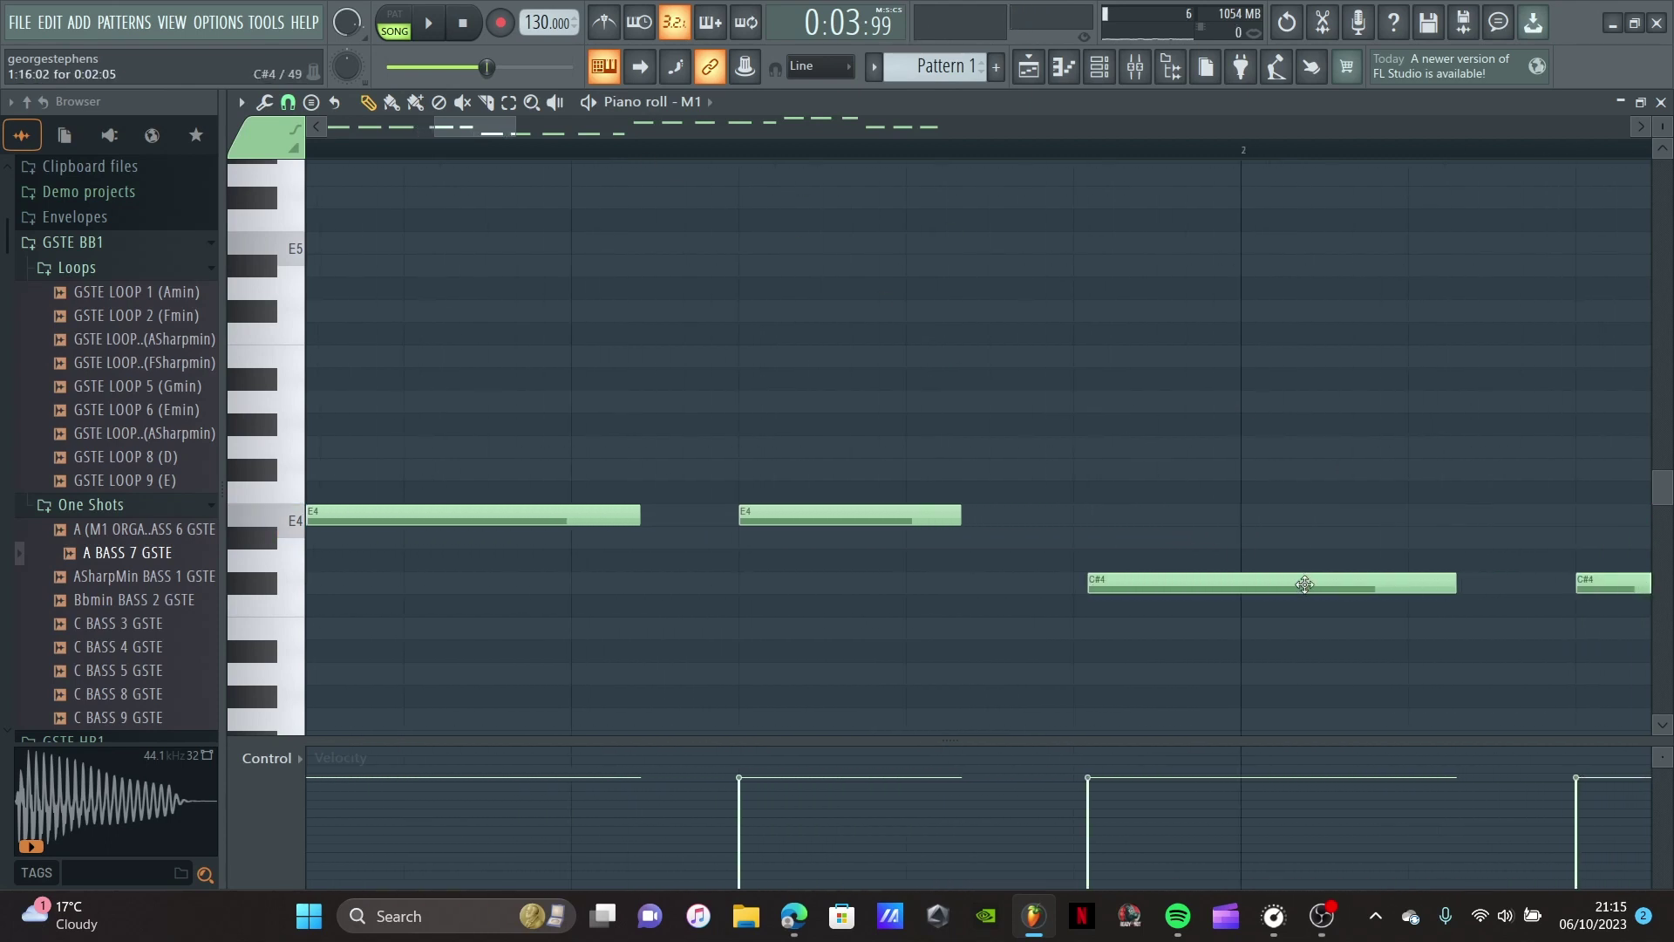
drag(1300, 585, 1286, 584)
scroll(1286, 584, right, 1)
scroll(1472, 576, right, 4)
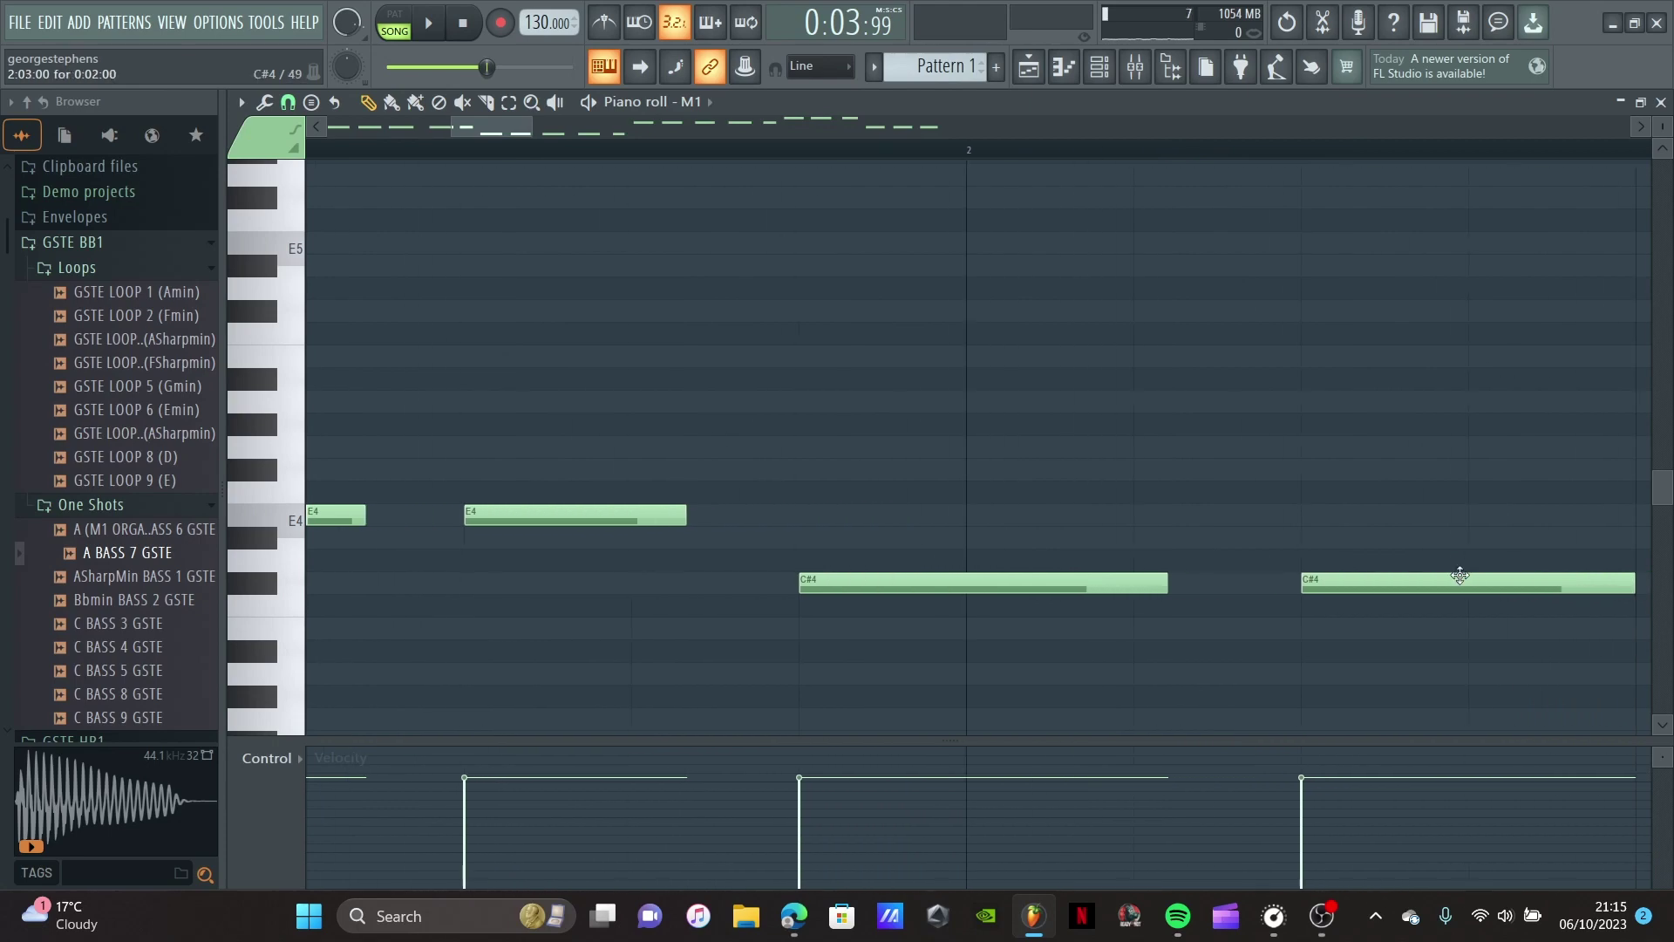
scroll(1447, 587, right, 3)
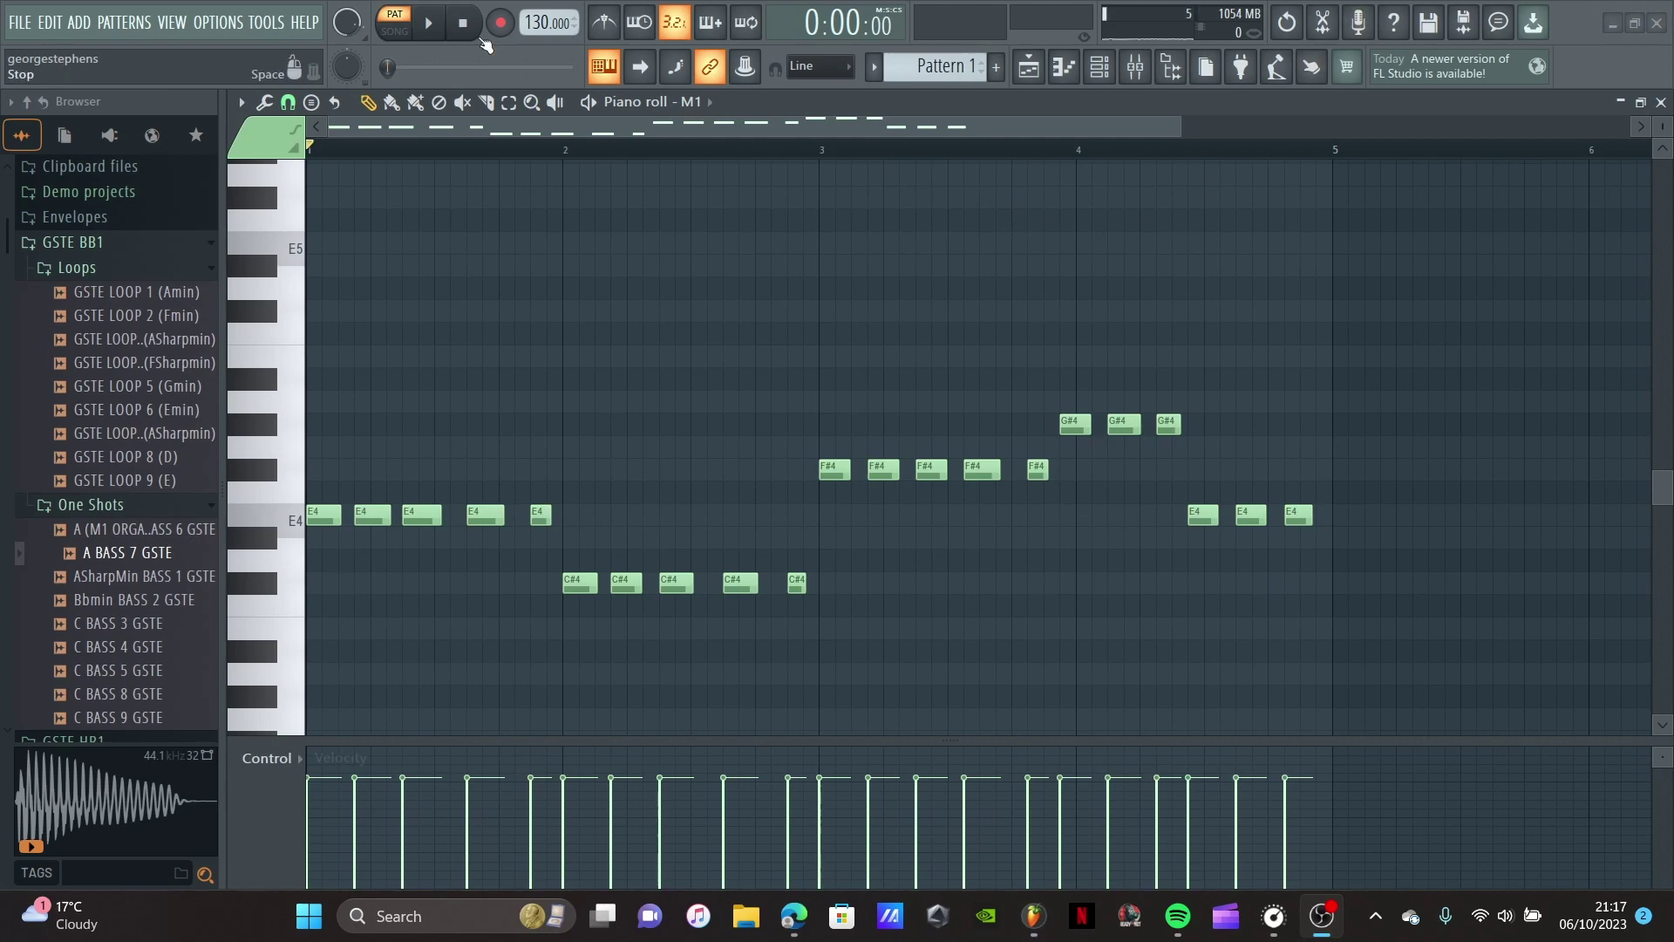
Step: Check the timing of the aligned organ notes, close the piano roll, and play the arrangement in song mode
scroll(363, 567, up, 5)
scroll(583, 535, down, 4)
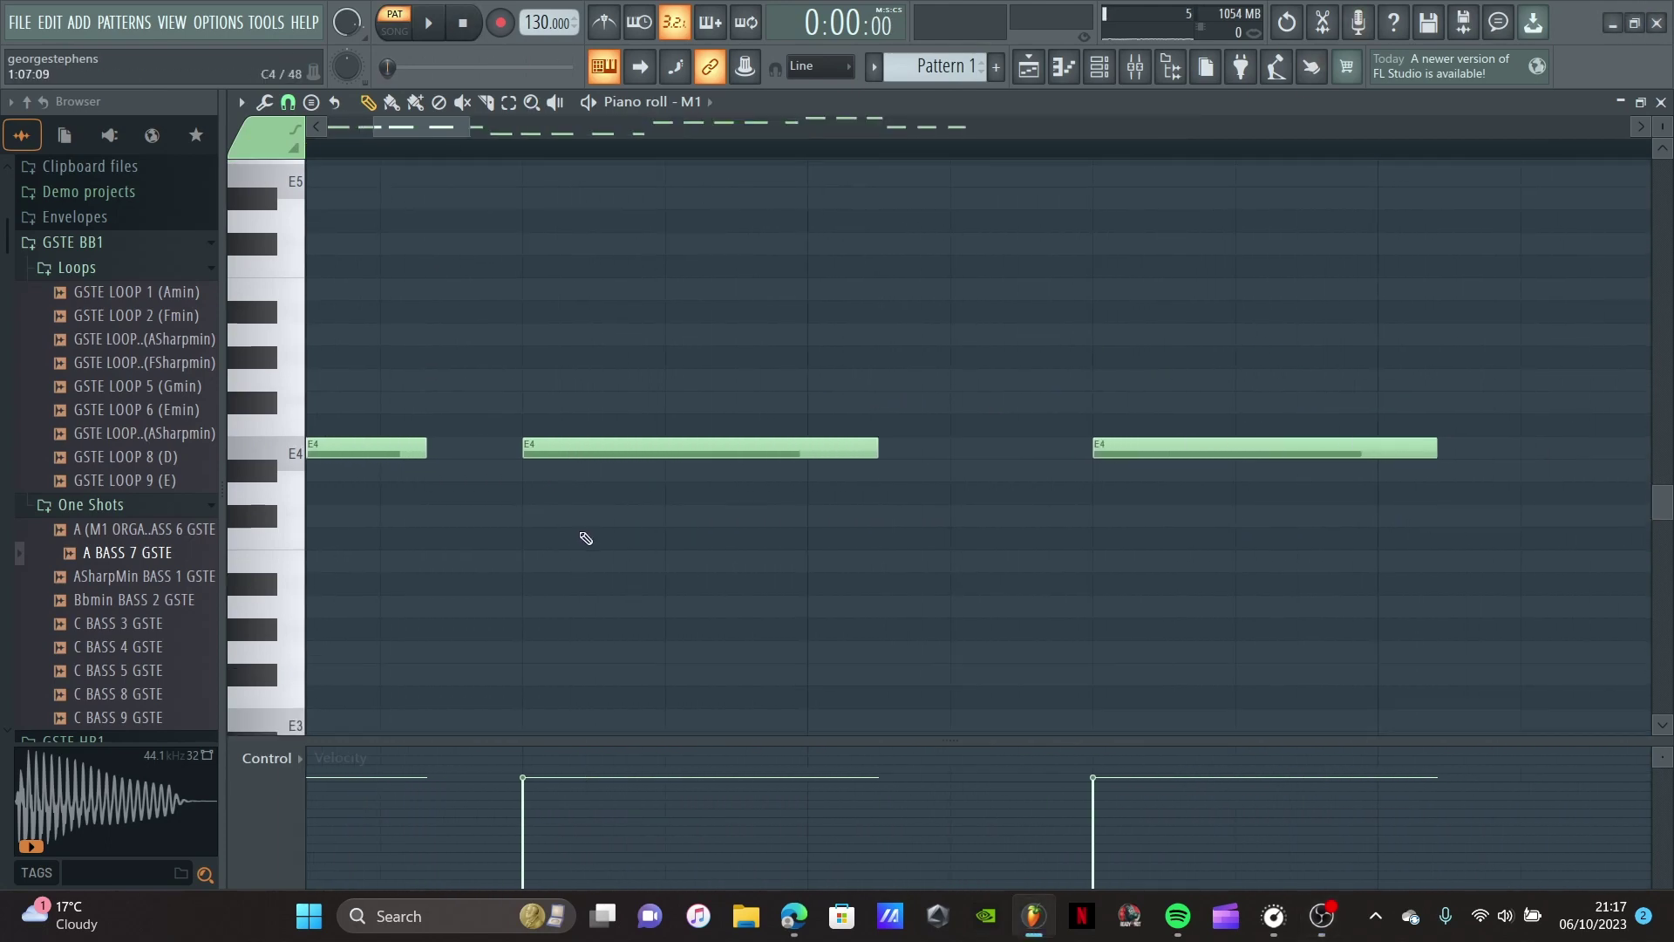
scroll(616, 504, down, 8)
scroll(829, 422, up, 5)
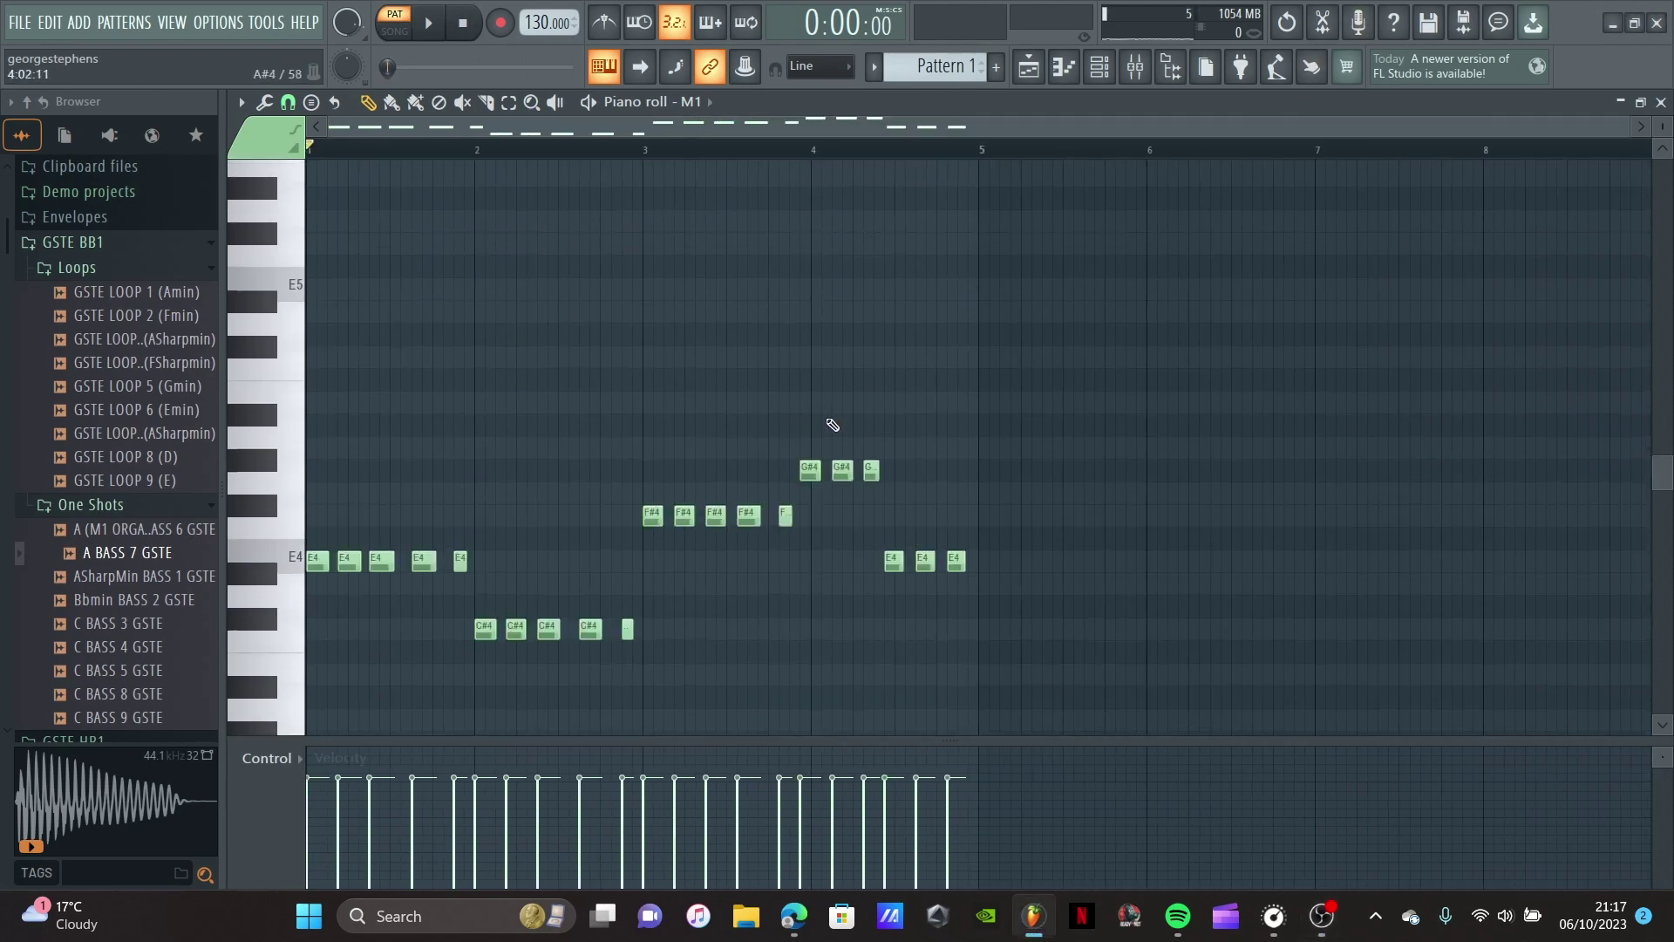
click(1662, 103)
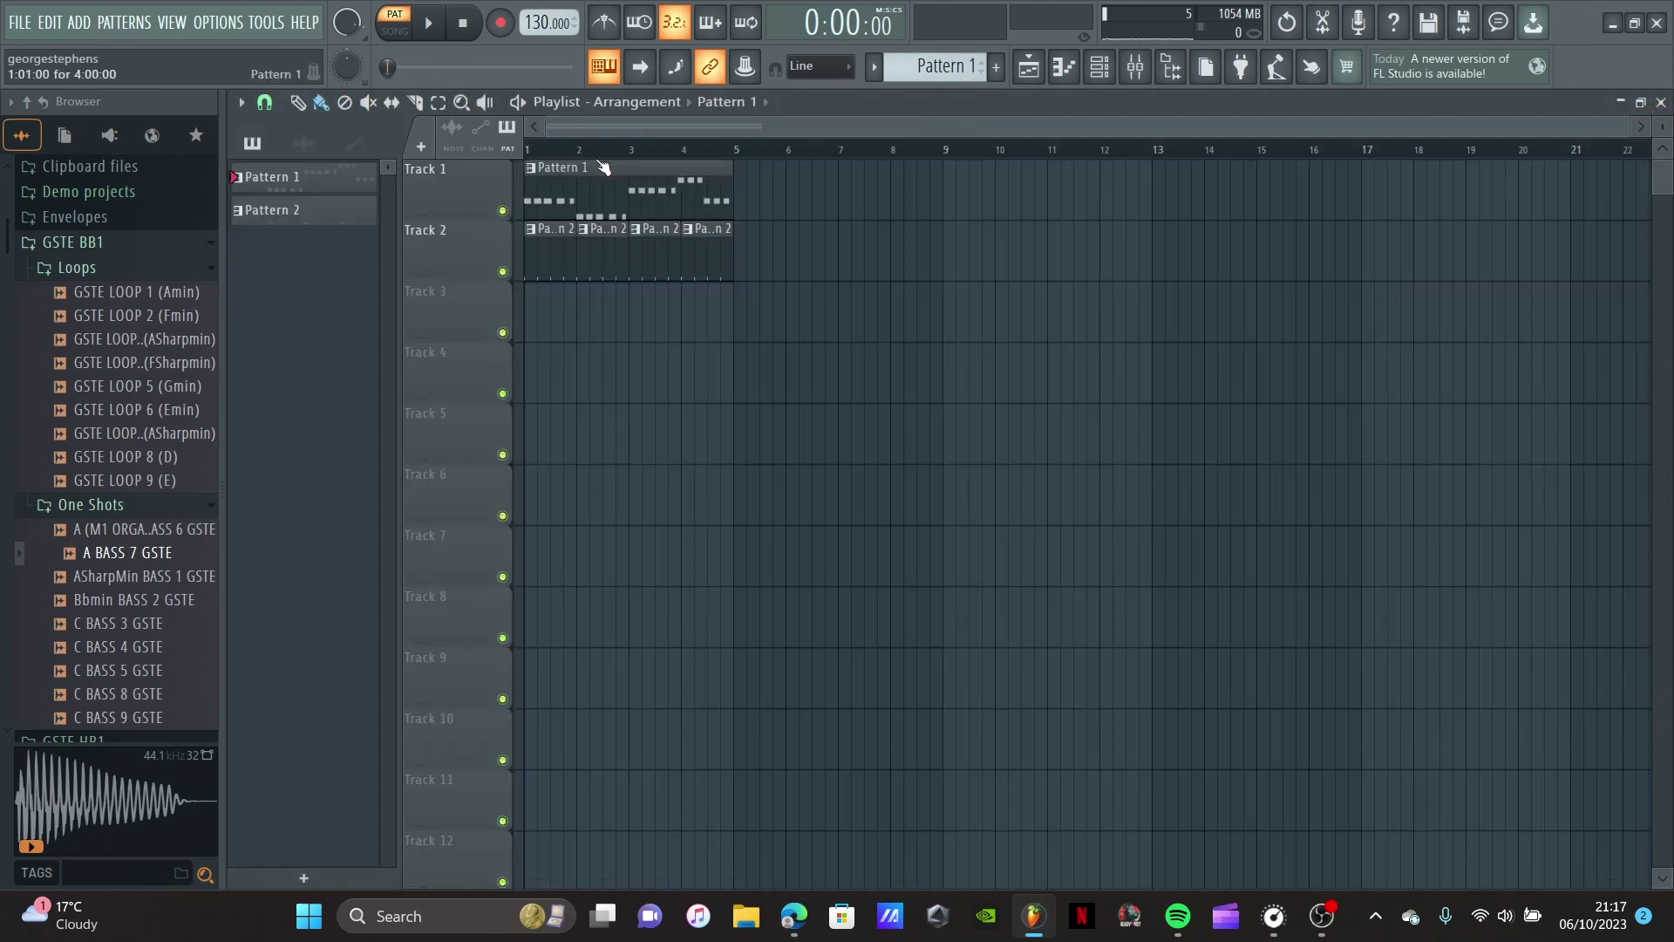
click(436, 38)
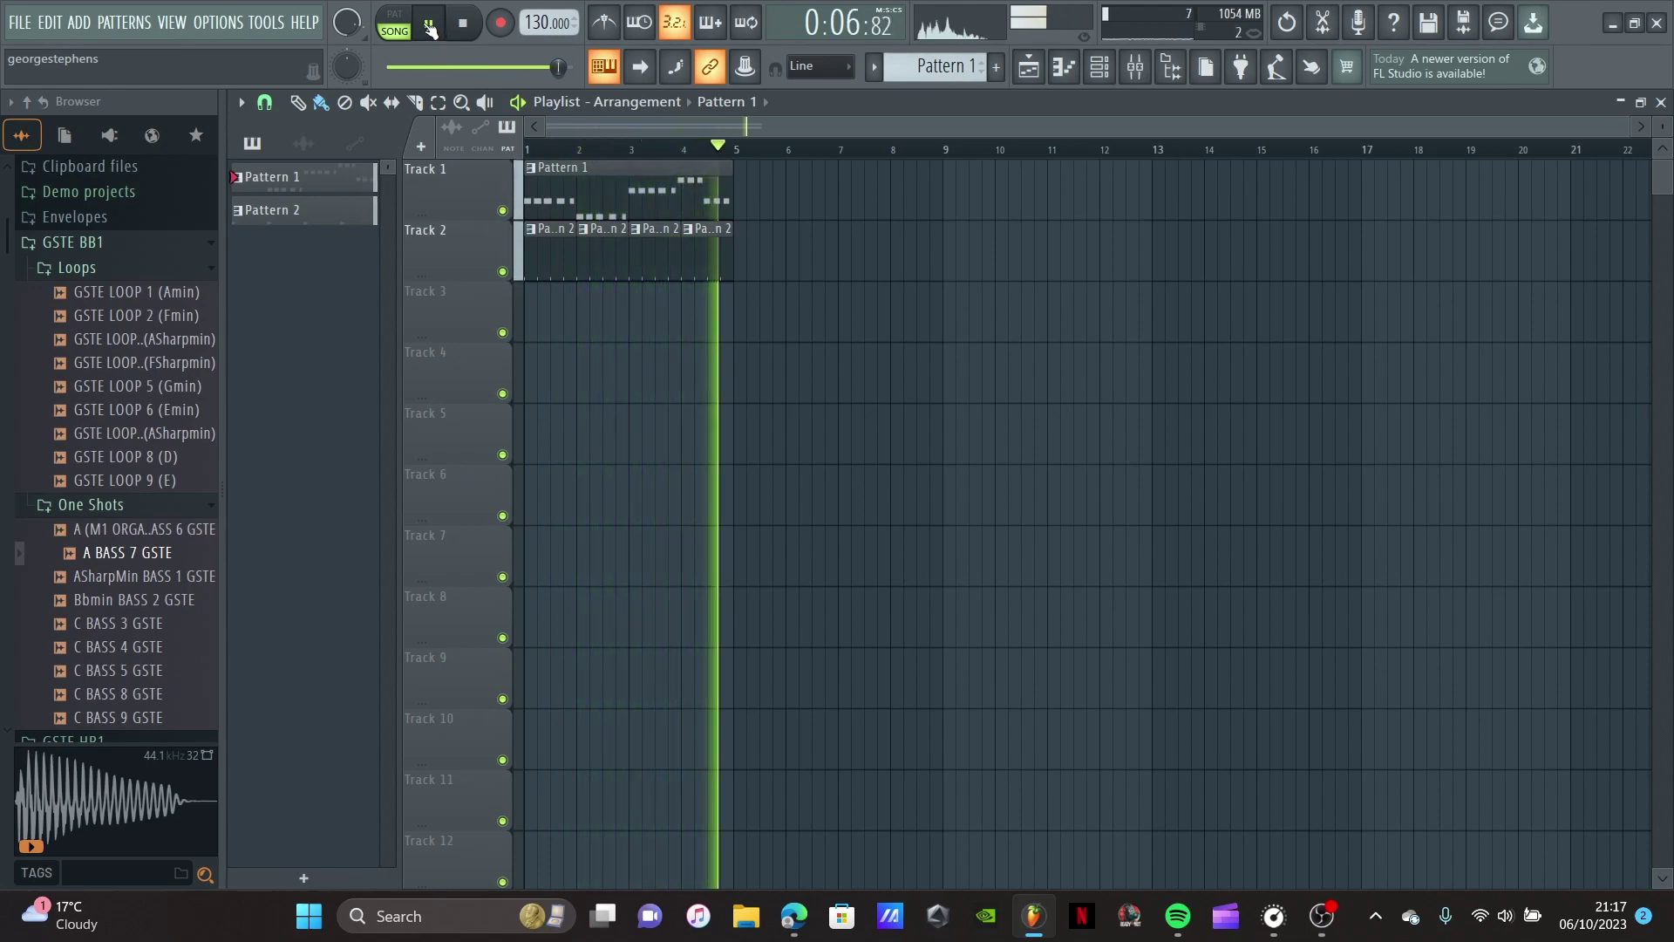
click(431, 27)
Step: Try shifting Pattern 1's last six notes to start exactly at bar 4, play the result, and move them one step back
double_click(622, 192)
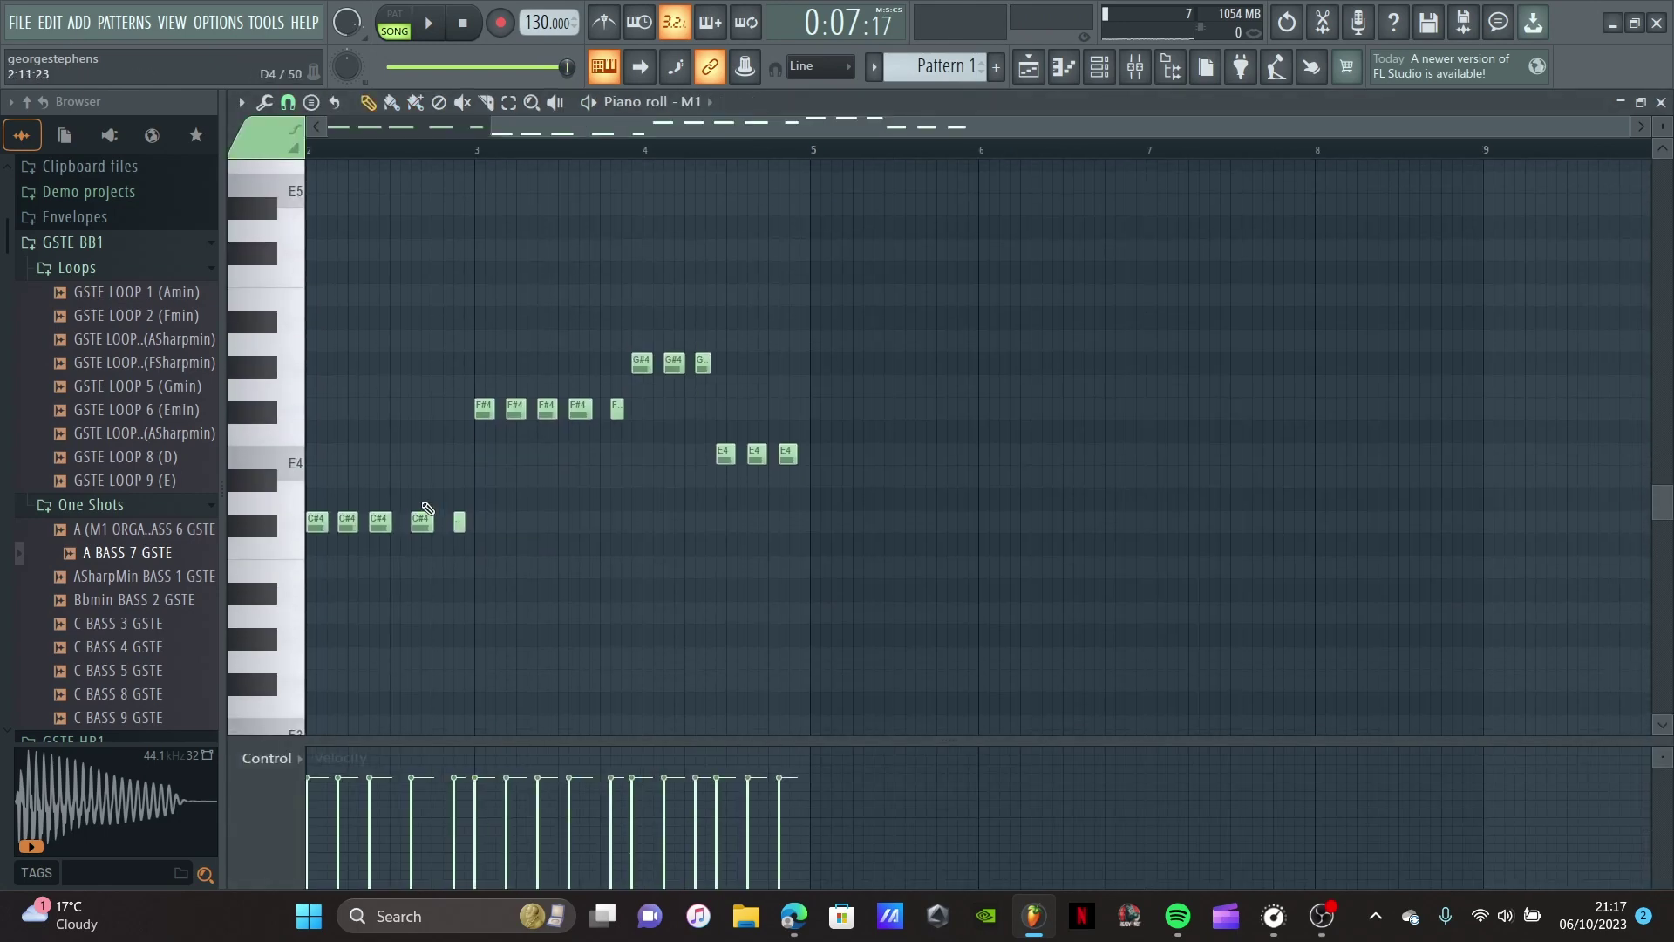
scroll(668, 349, up, 2)
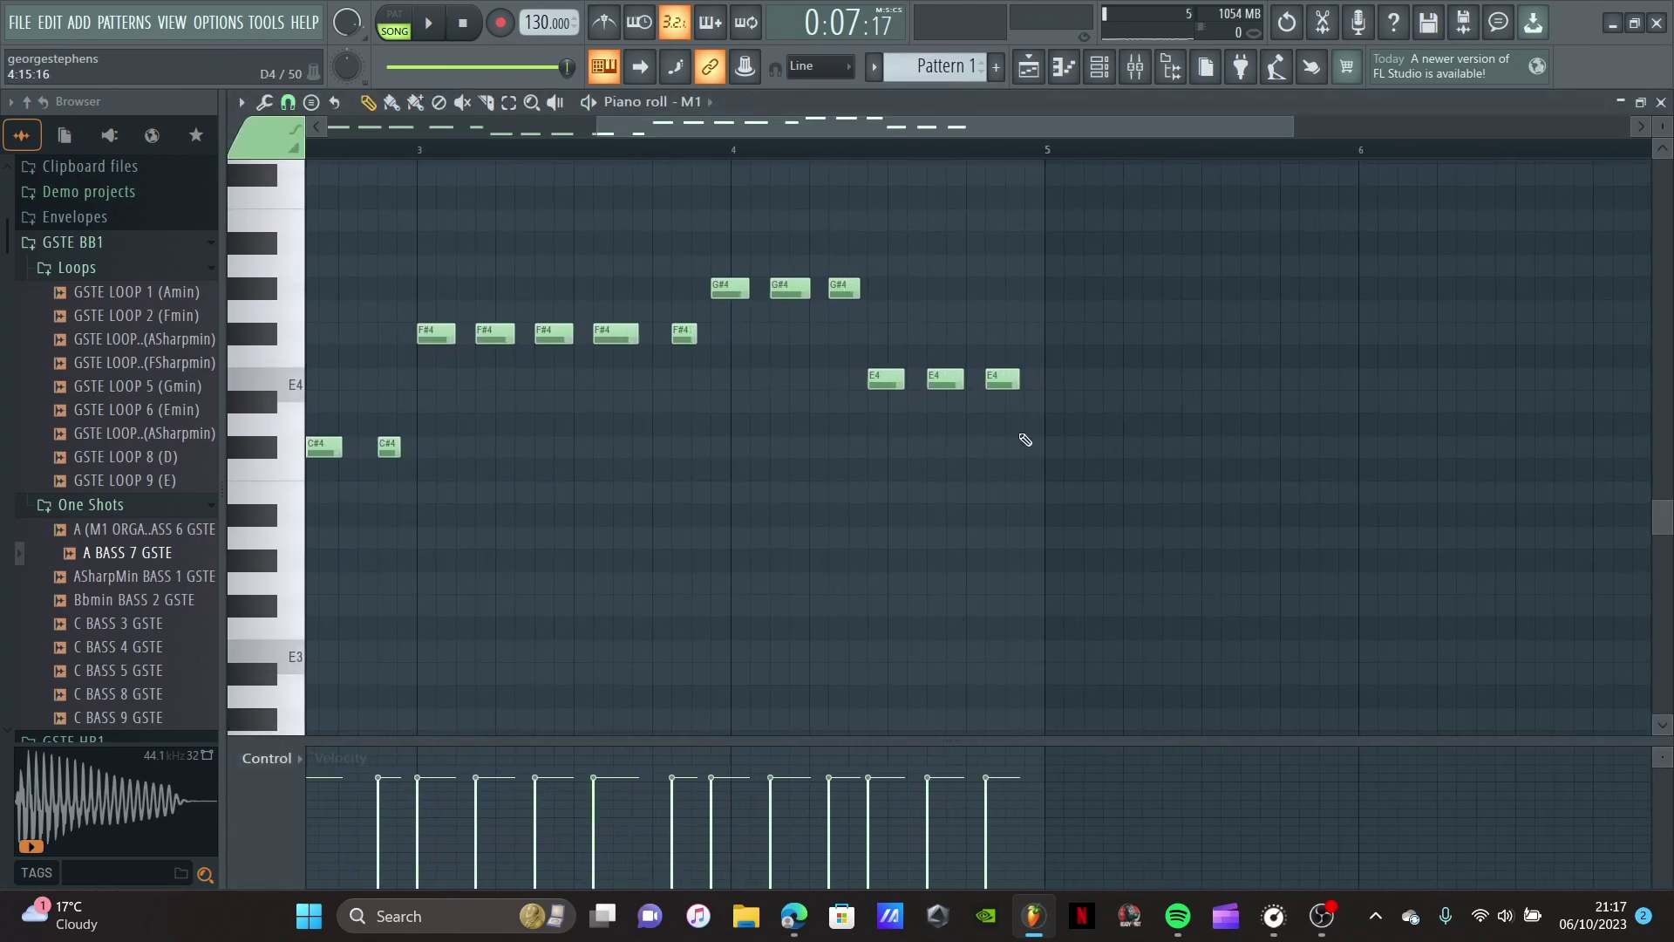
scroll(1025, 441, up, 1)
drag(1056, 433, 733, 288)
scroll(710, 299, up, 1)
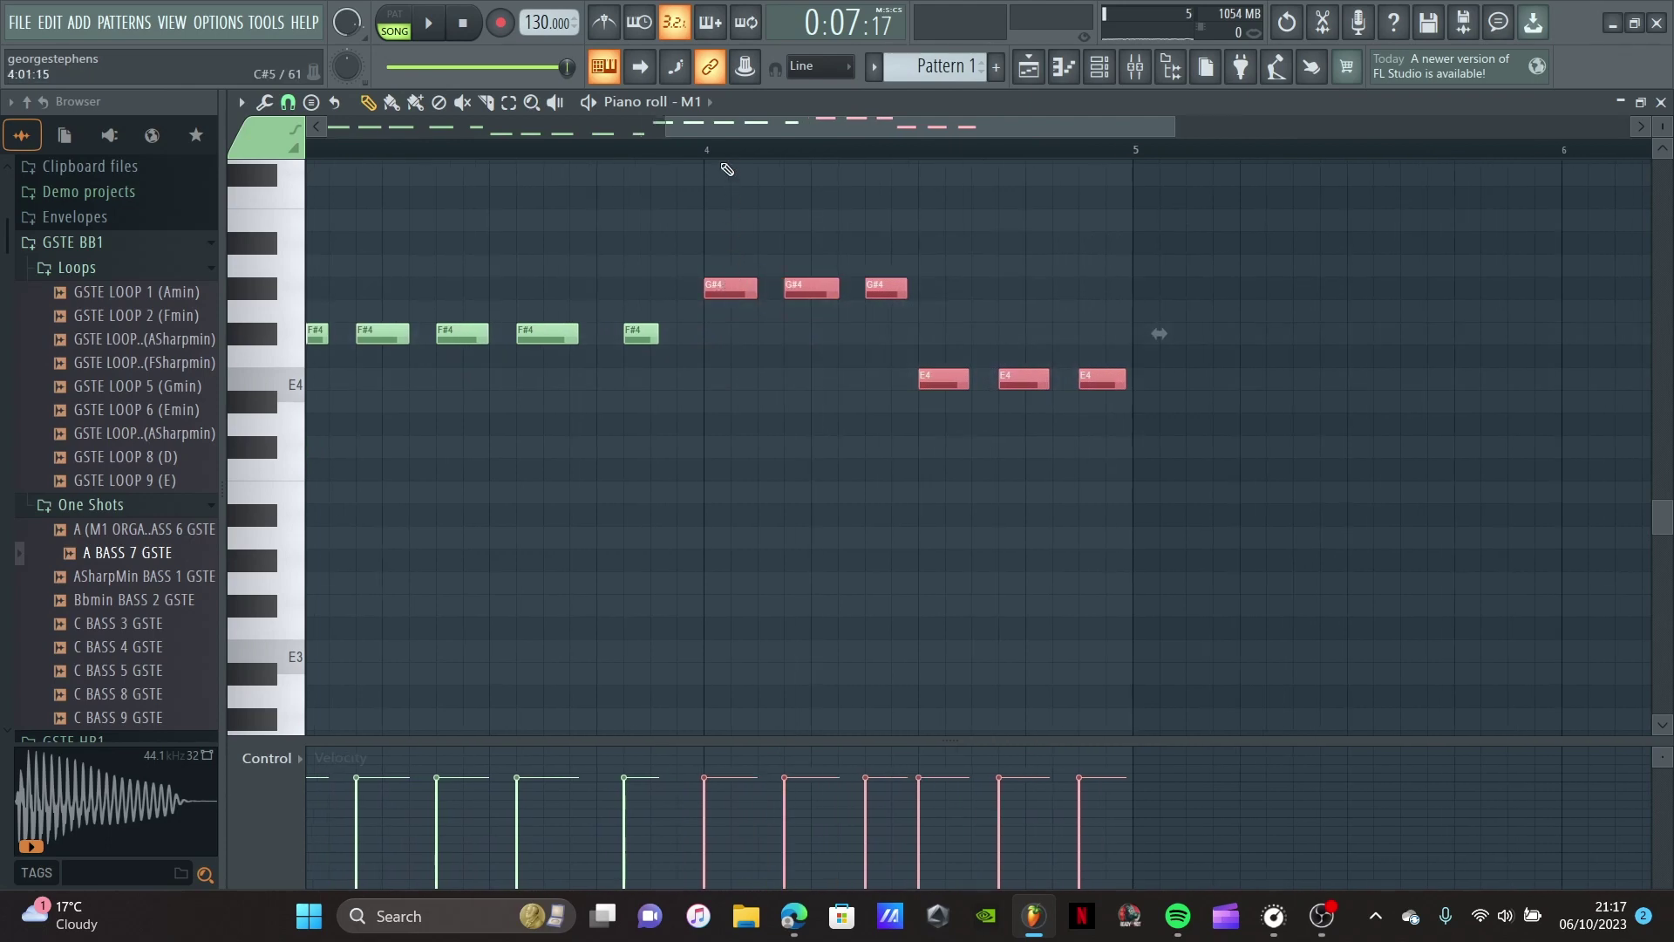
click(438, 29)
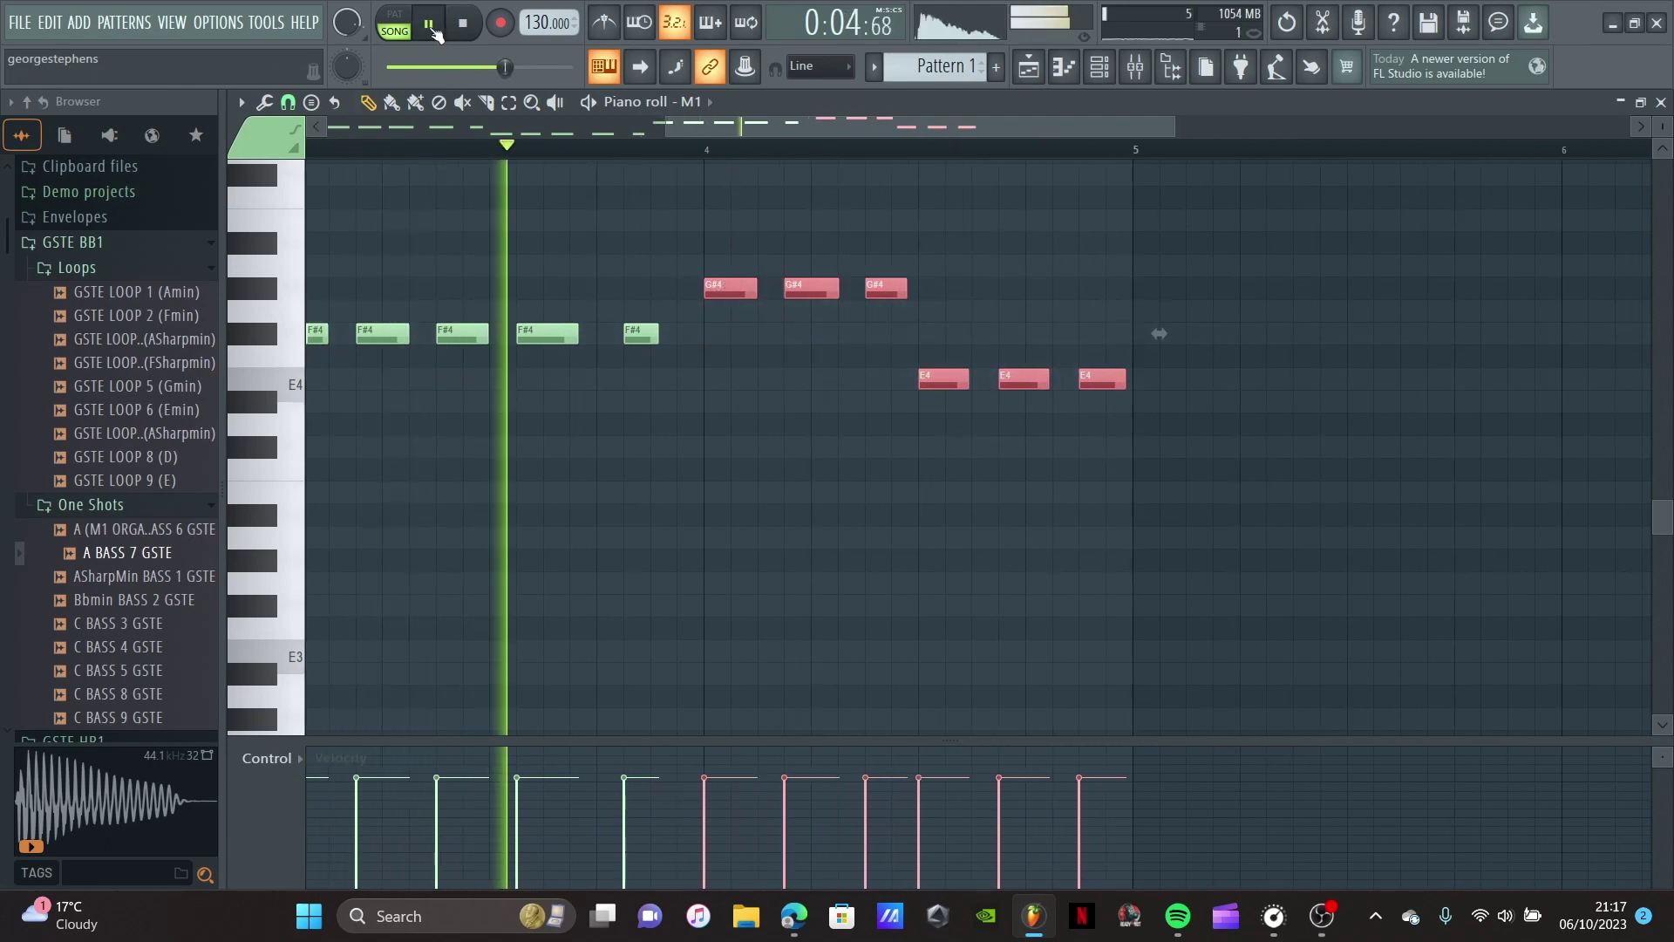
click(432, 27)
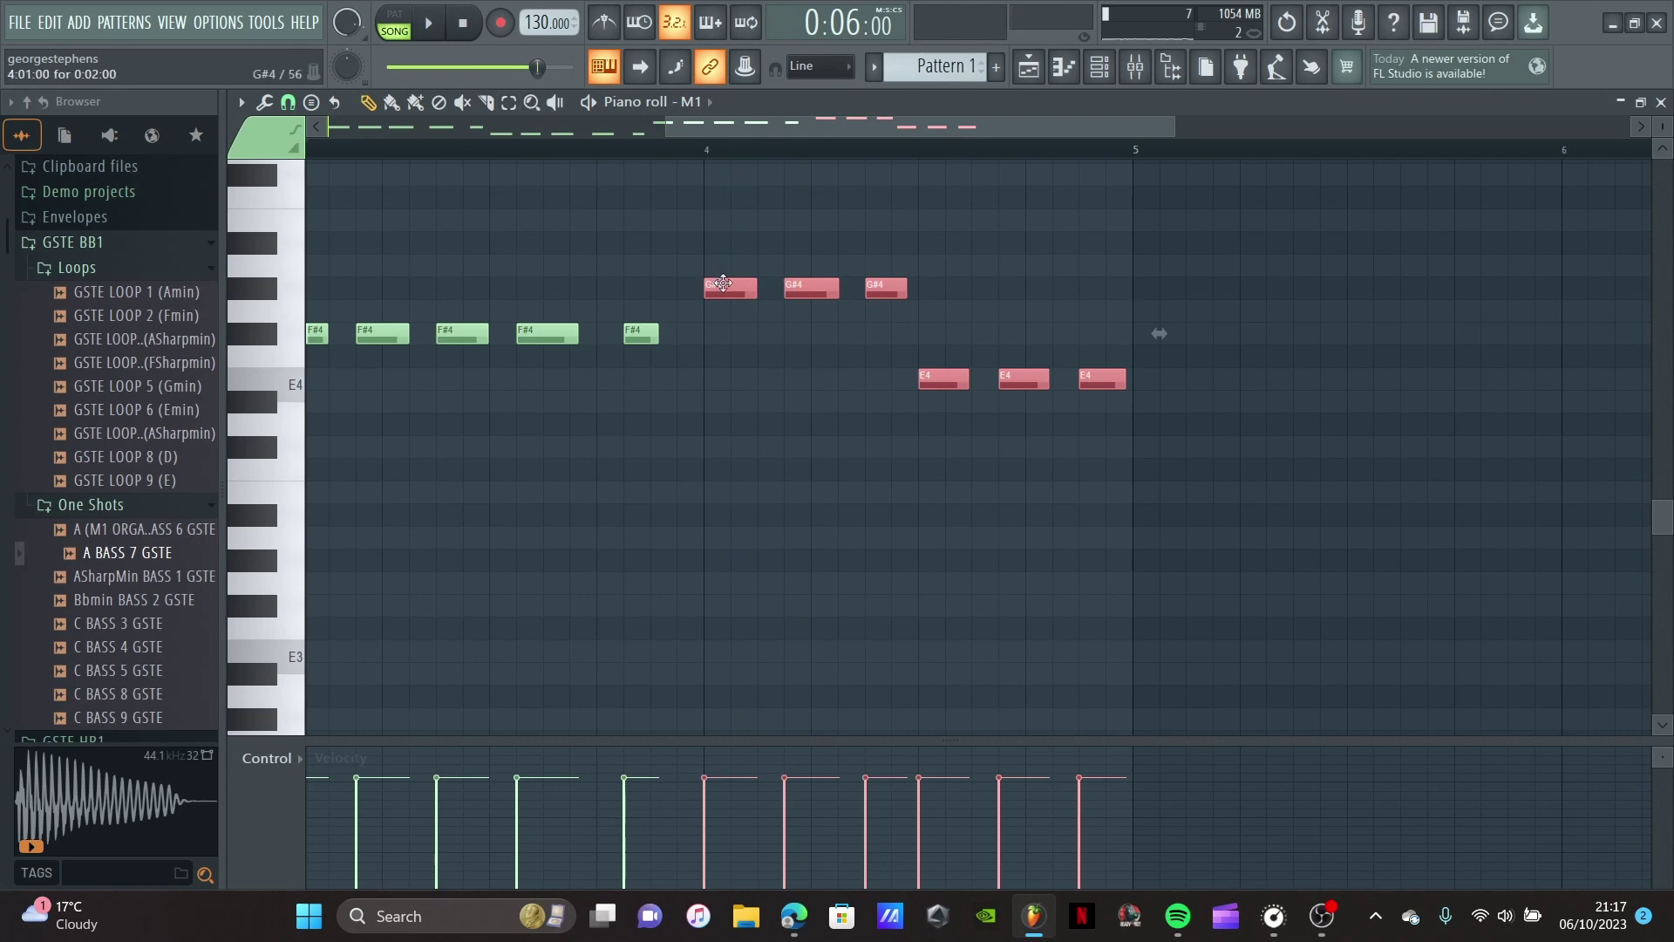
mouse_move(723, 284)
mouse_down()
mouse_move(670, 284)
mouse_move(697, 283)
mouse_up()
Step: Set the piano roll's grid snap to (none)
scroll(698, 283, down, 3)
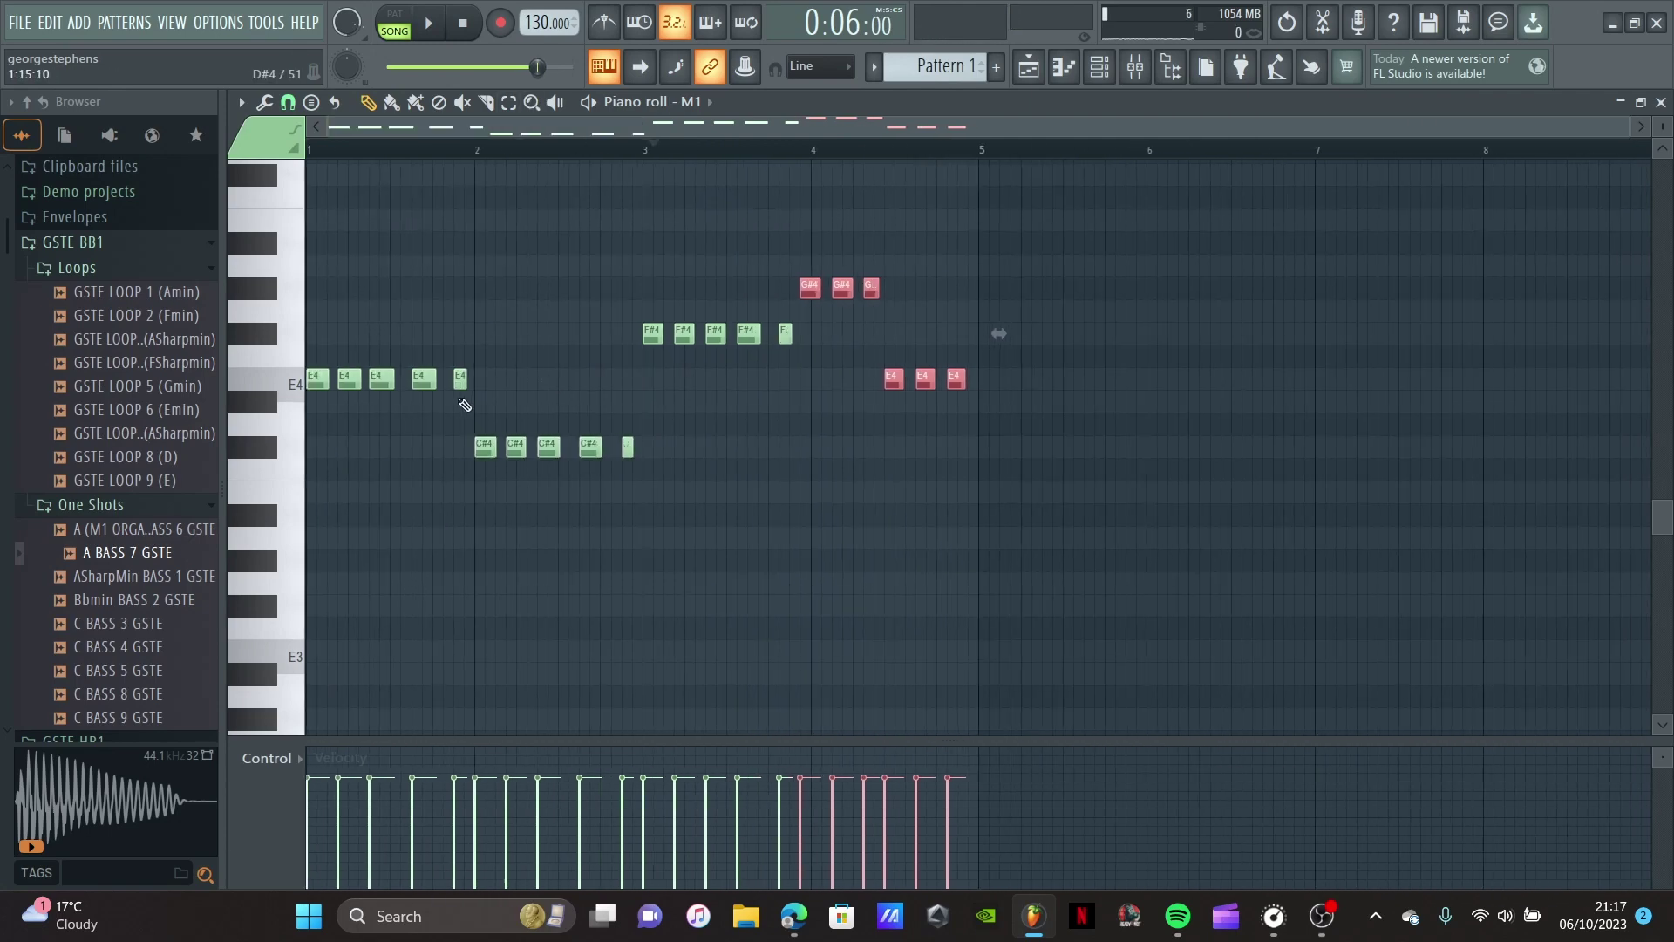
scroll(337, 411, up, 4)
click(287, 103)
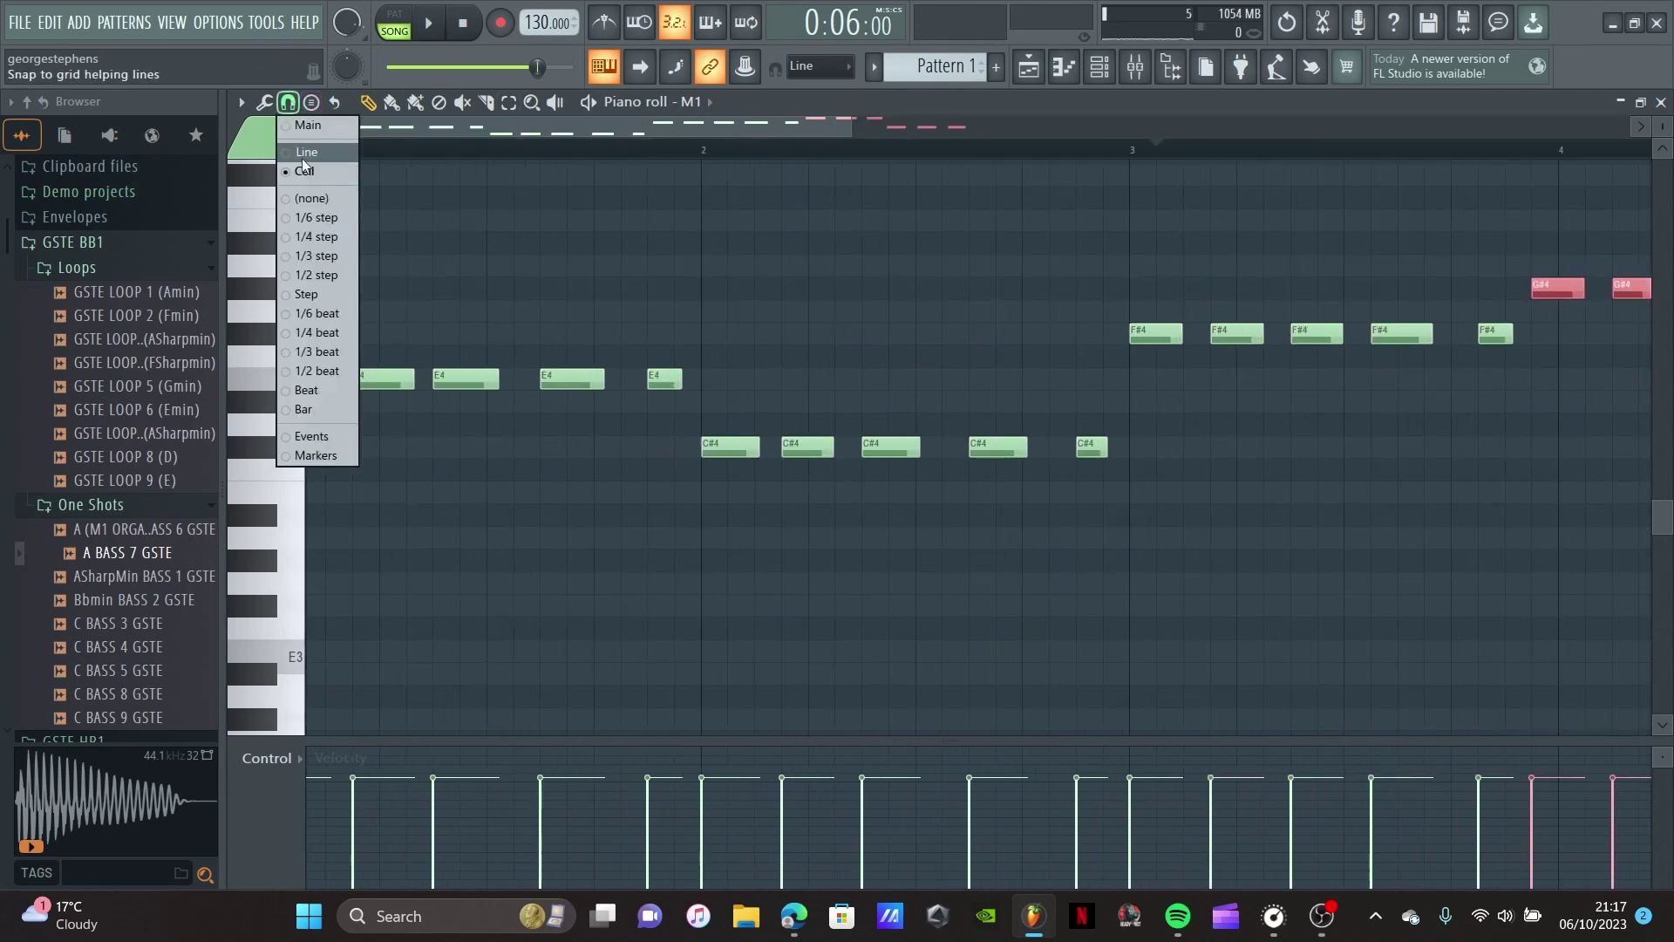
click(310, 198)
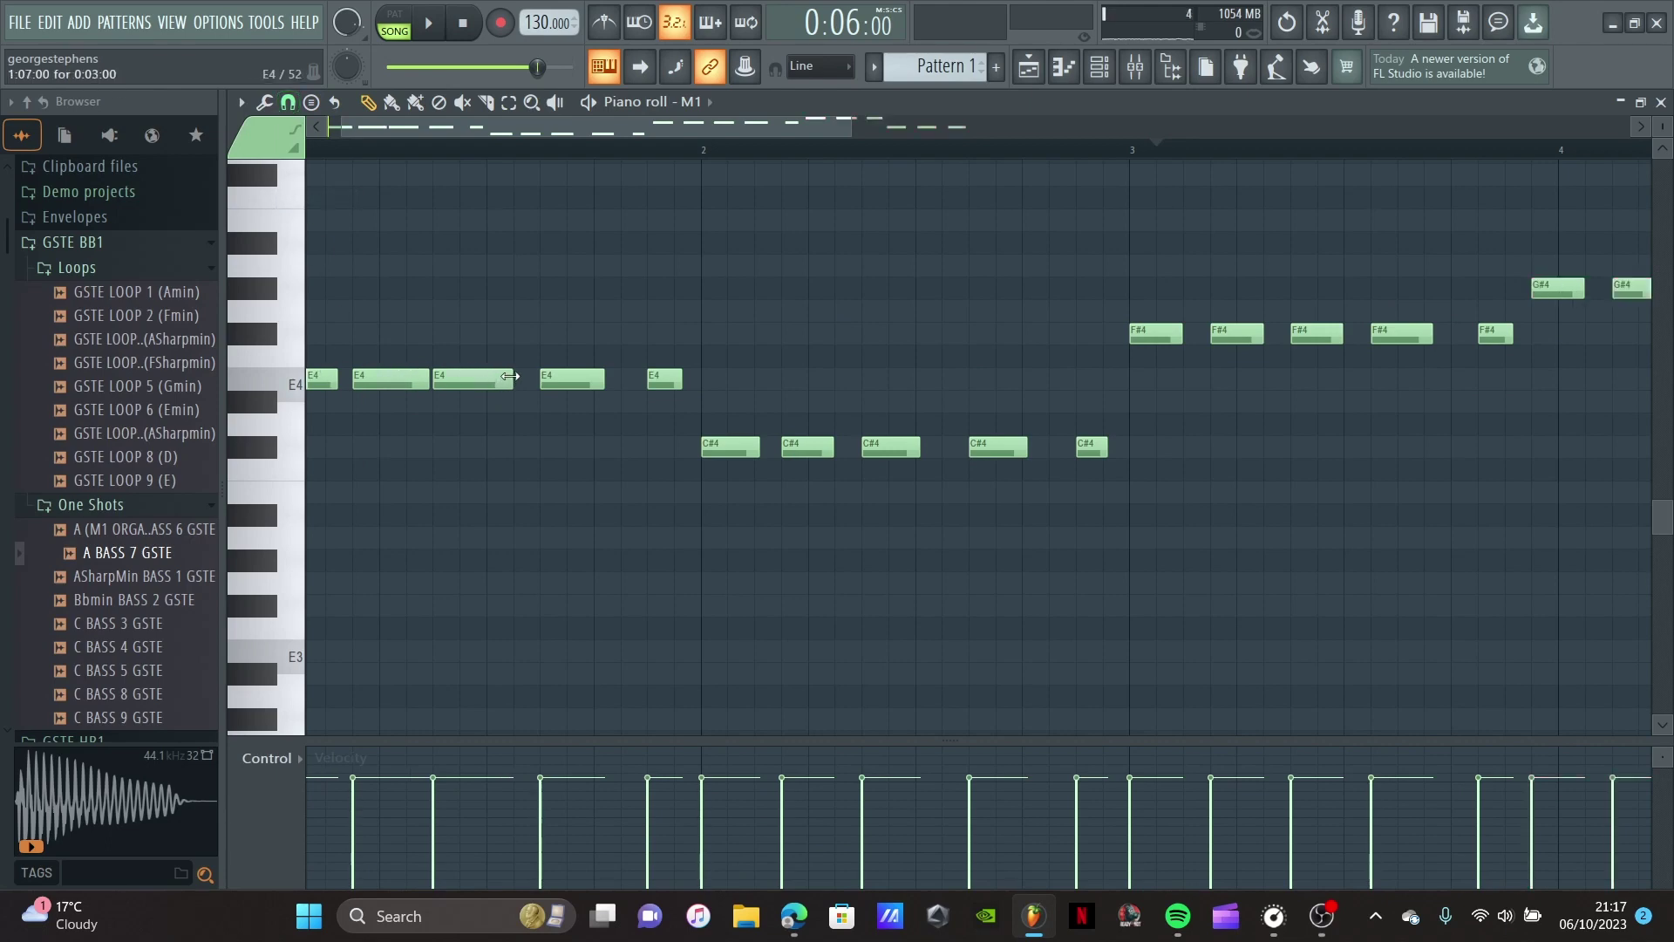
Step: Try to lengthen the fifth E4 note, delete the stray E4 beside it, and undo the note deletion
click(687, 387)
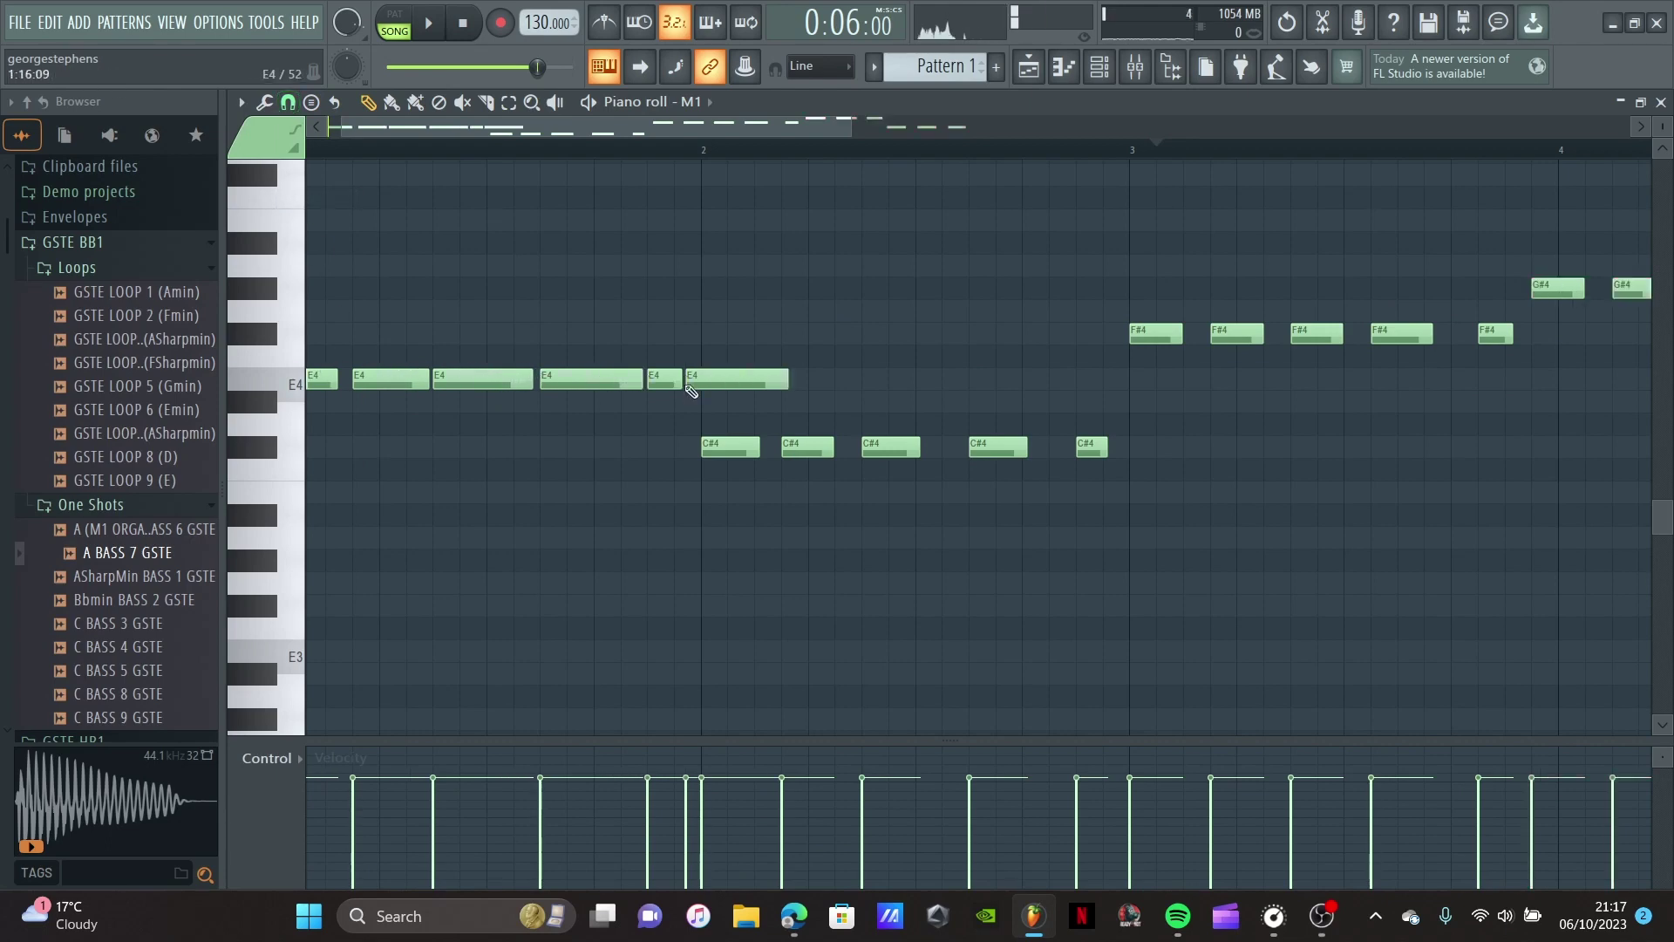
right_click(689, 384)
click(1289, 25)
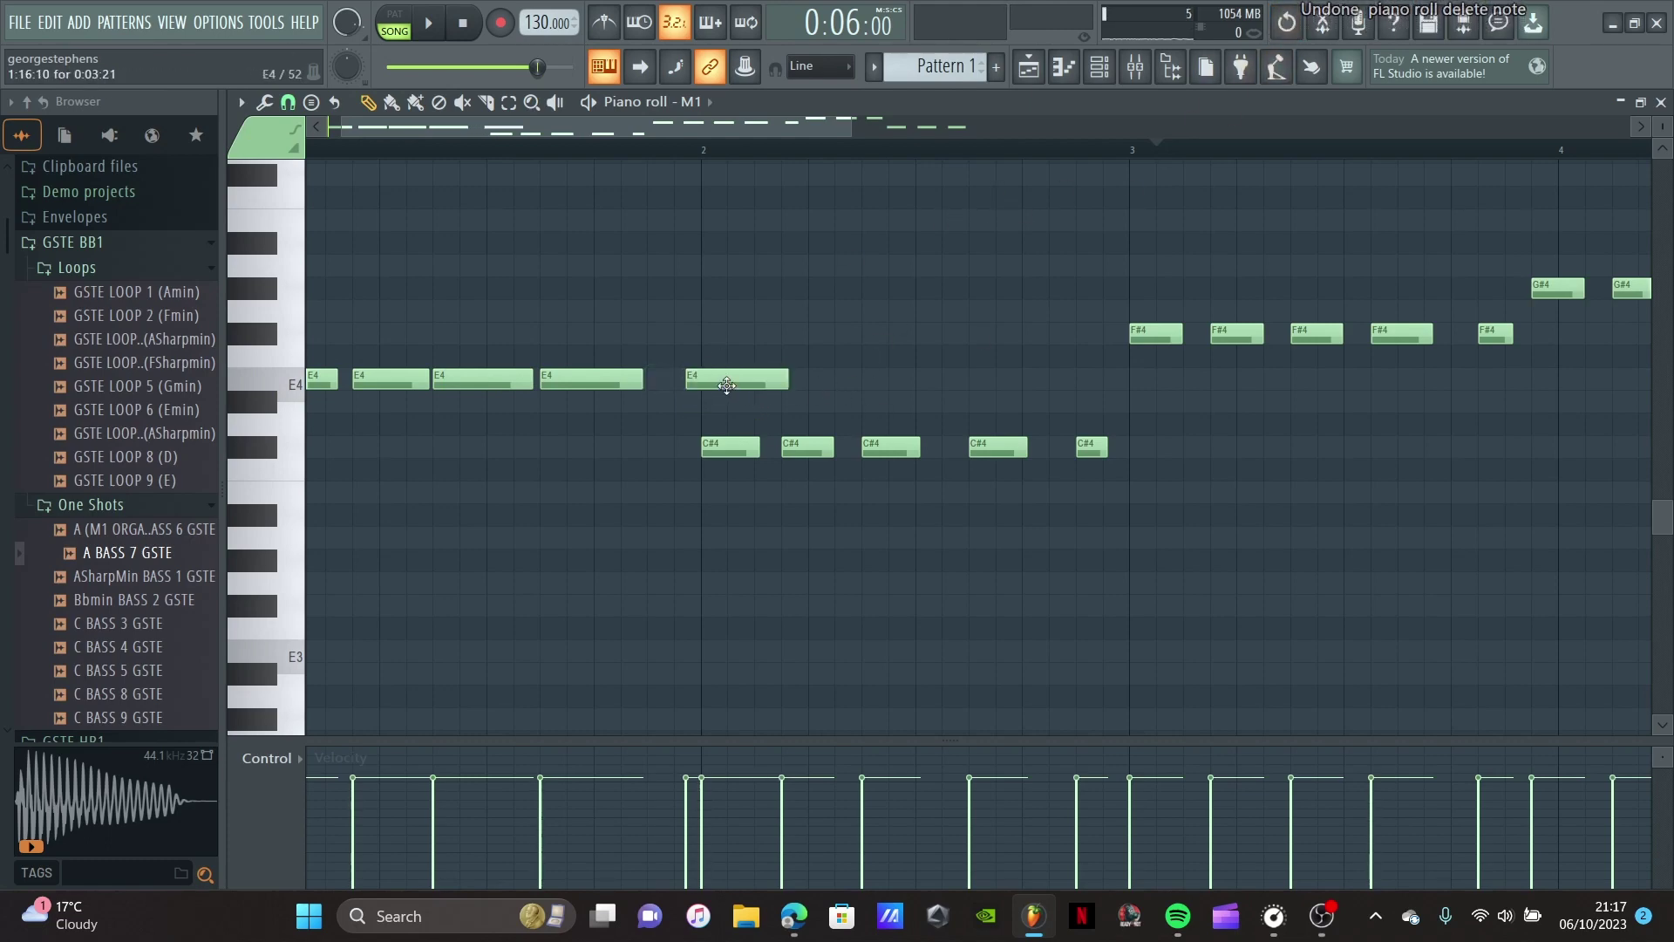
Step: Play Pattern 1 from the start in pattern mode to check the lengthened organ notes
scroll(977, 436, down, 2)
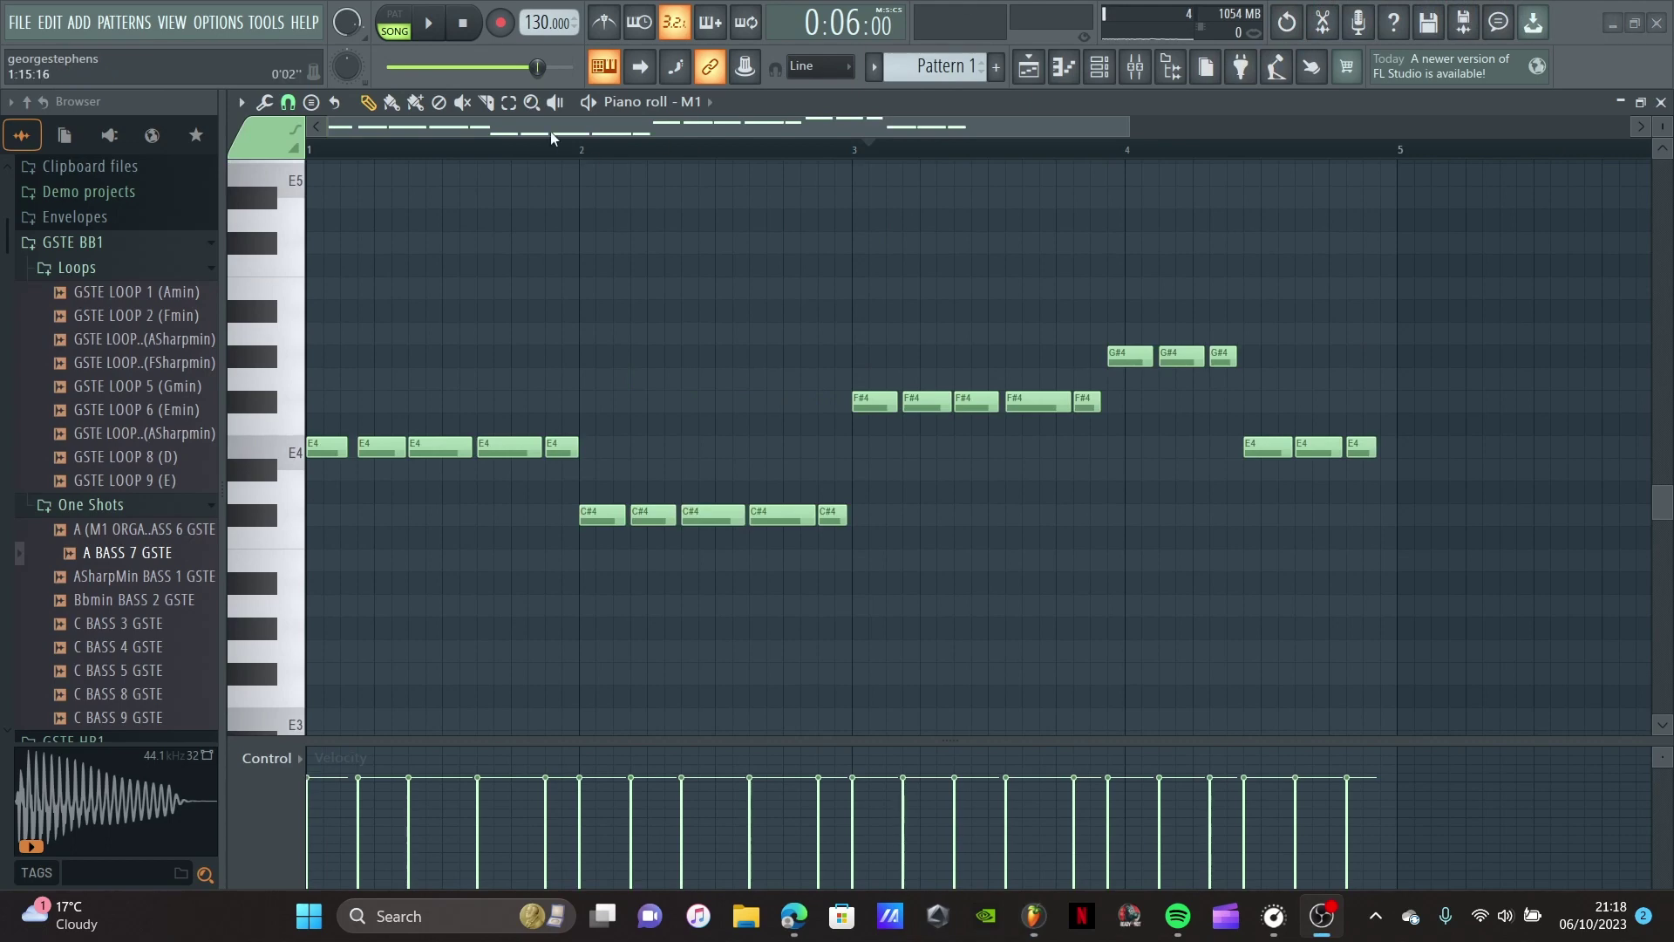
click(478, 149)
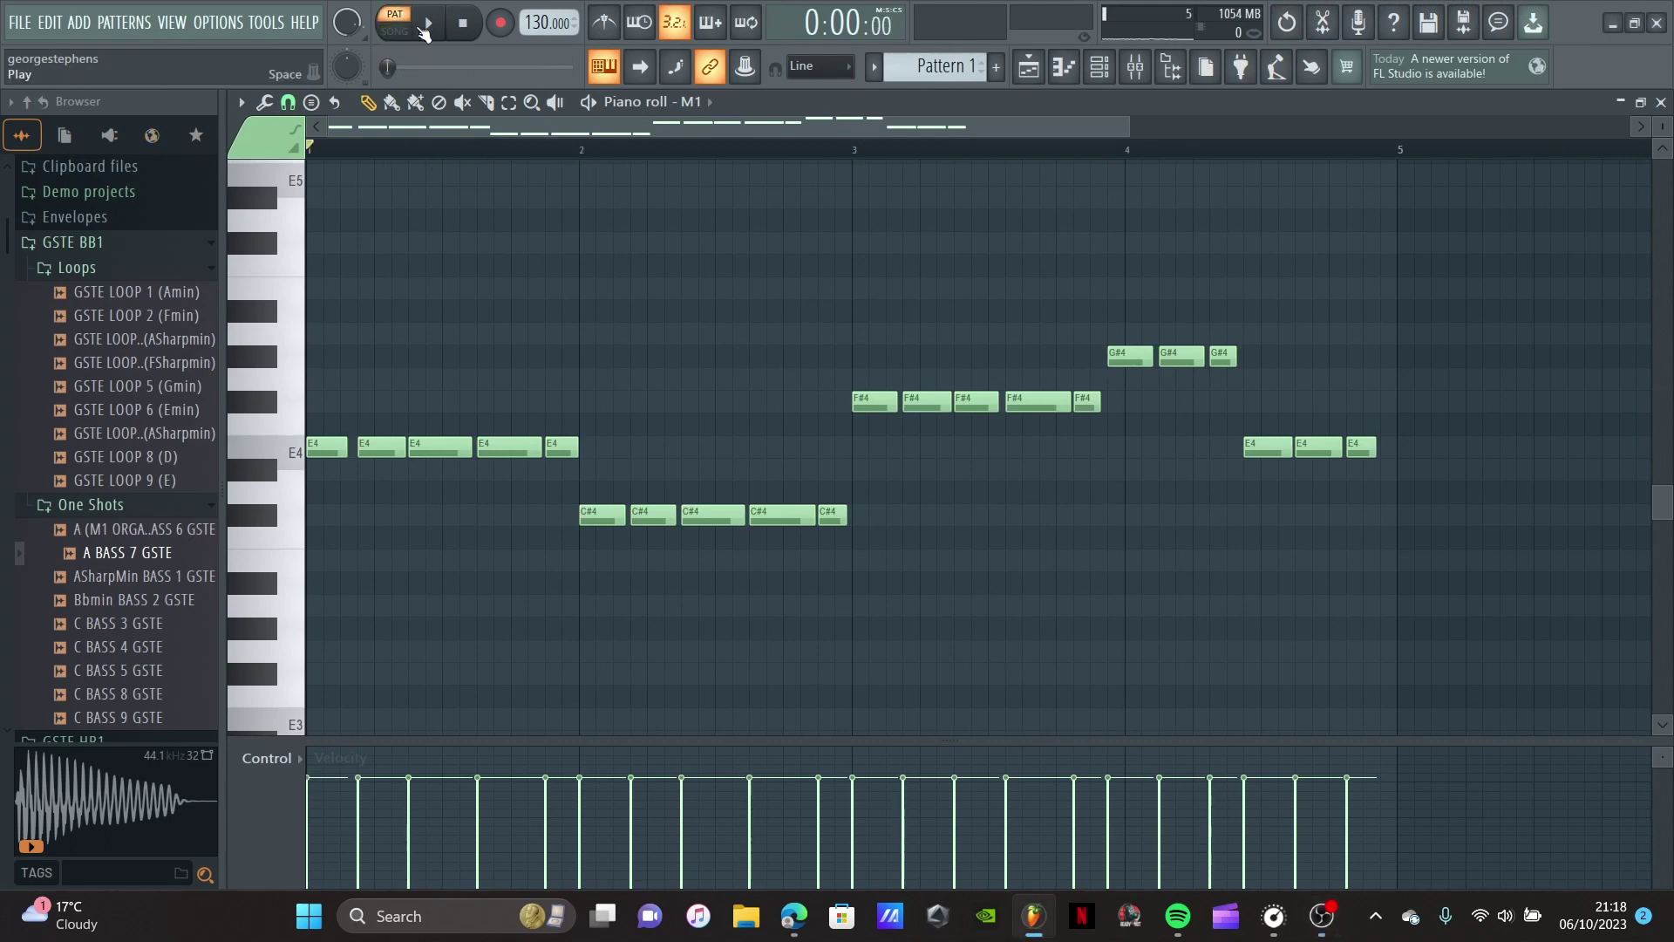
click(429, 26)
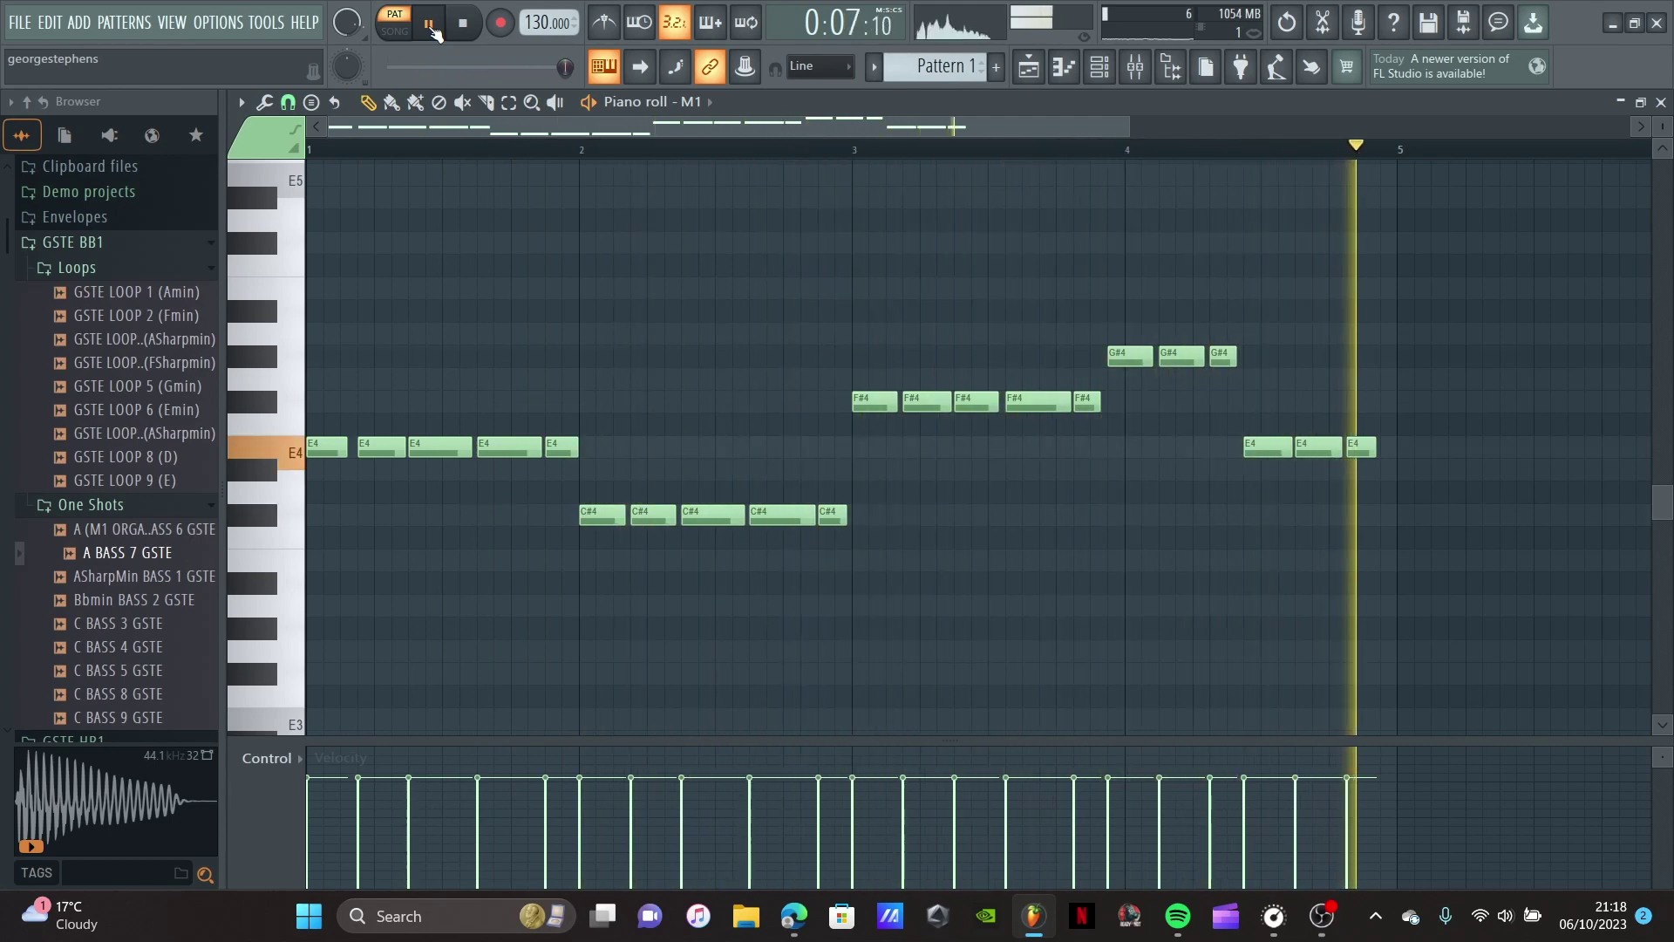
Step: Close Pattern 1's piano roll and play the arrangement in song mode to check the organ melody against the kick
key(space)
click(1661, 102)
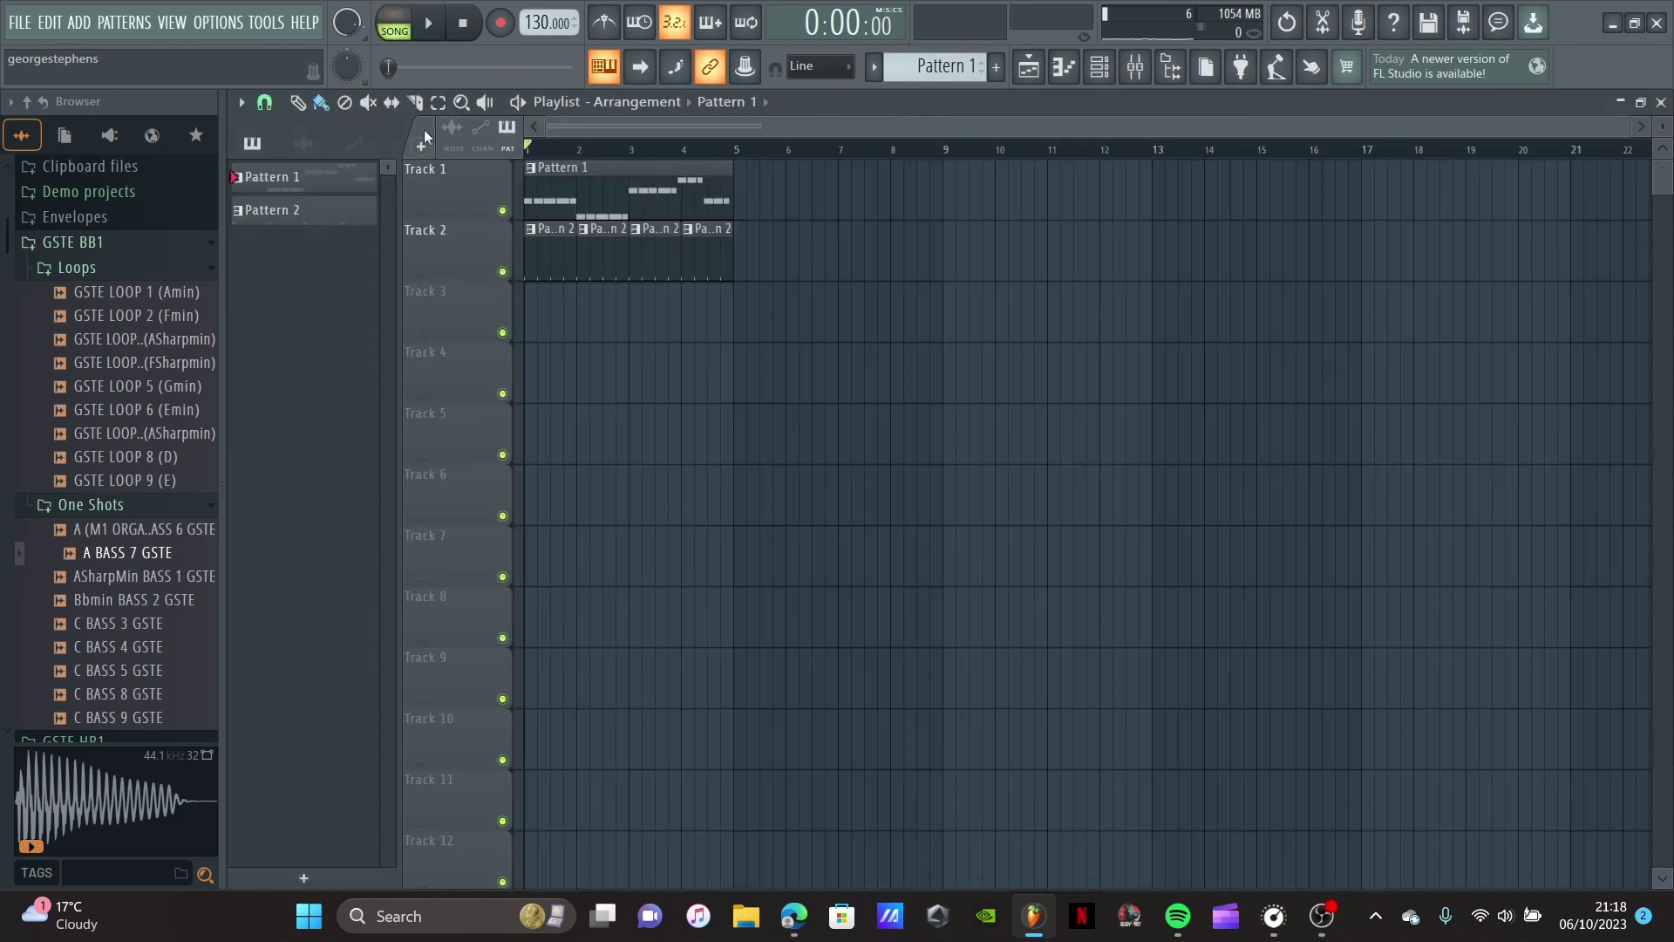
click(439, 30)
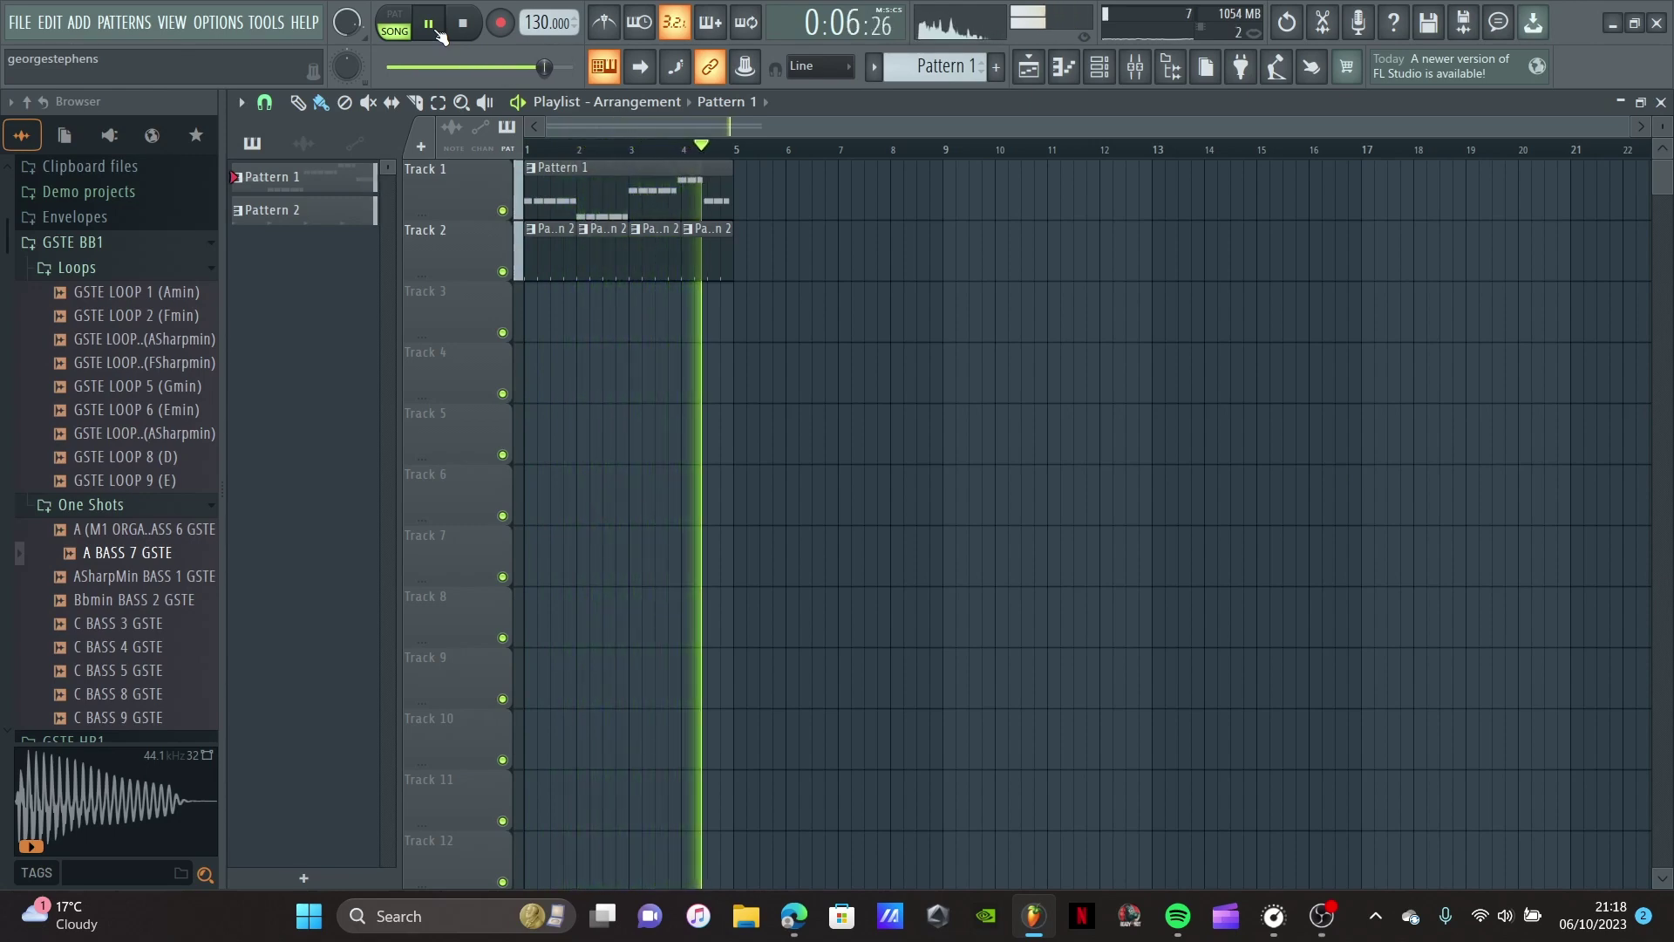
click(479, 31)
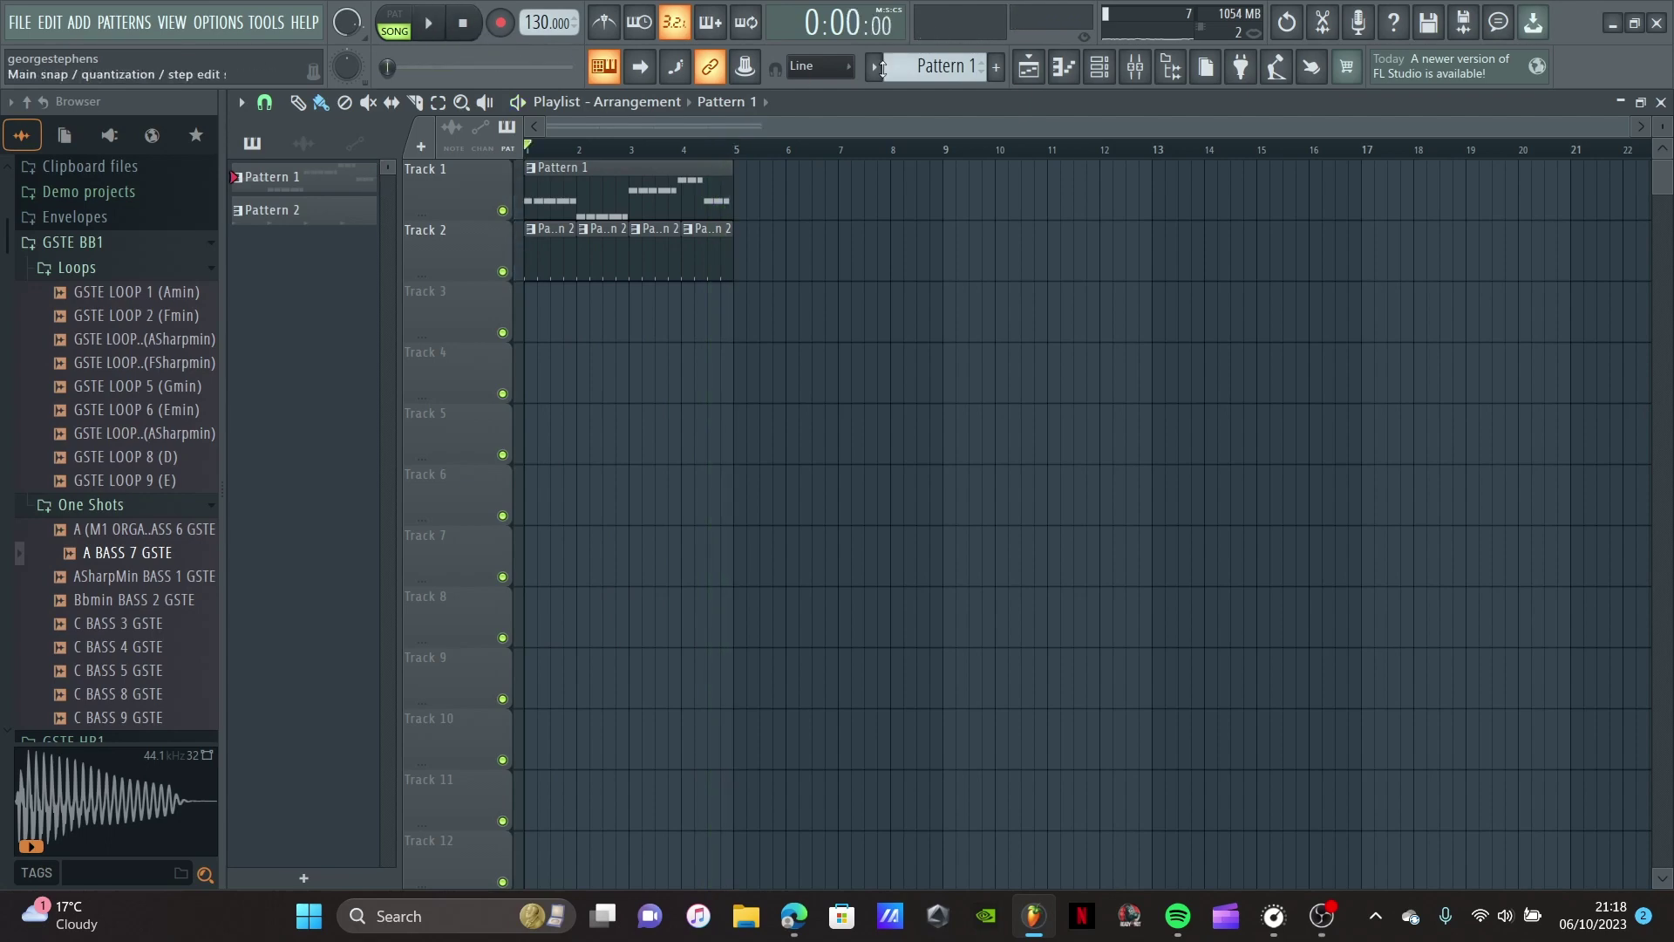
Step: Try shortening all of Pattern 1's organ notes together, play the pattern, and lengthen them back
double_click(608, 207)
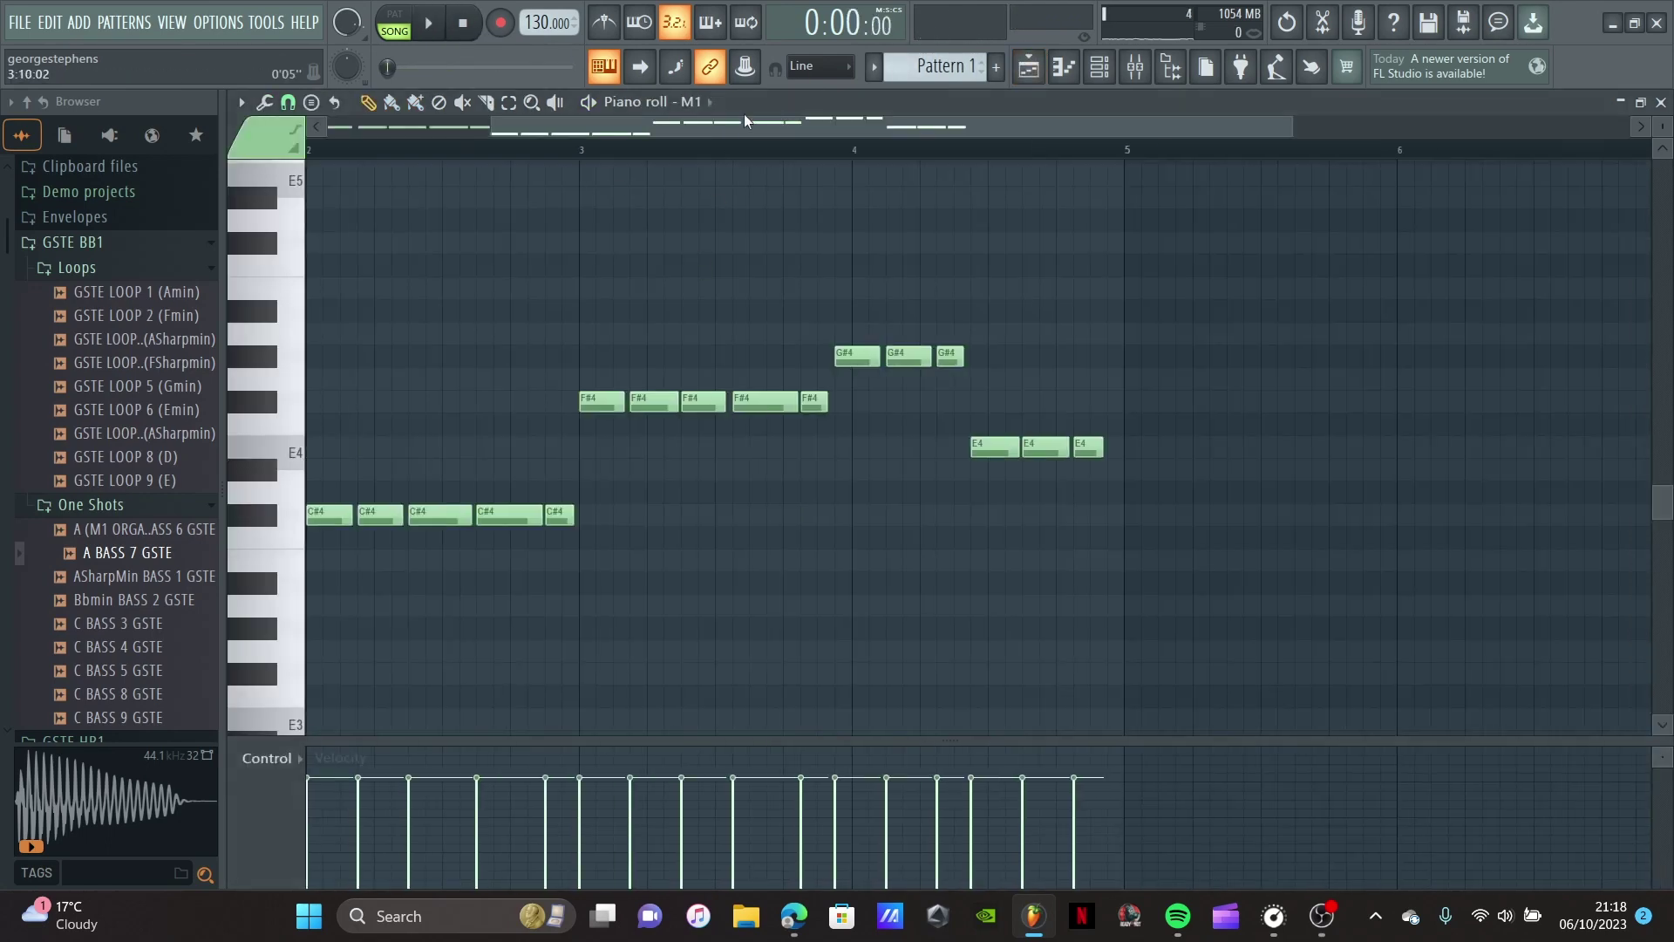
drag(553, 122, 366, 124)
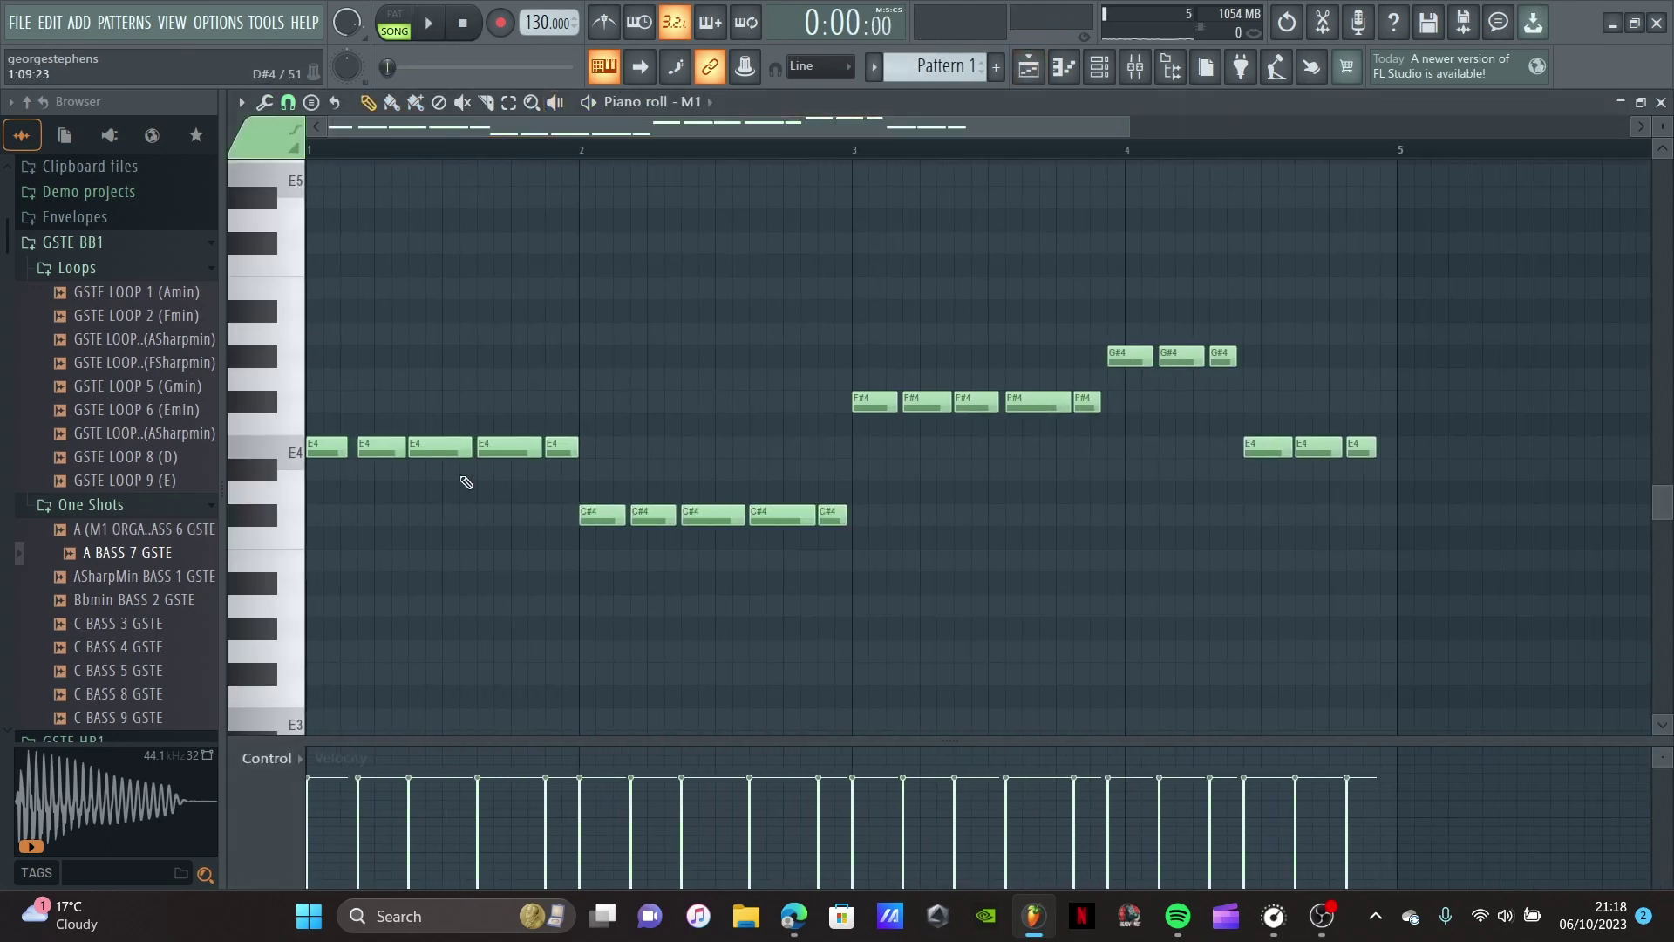
scroll(468, 479, down, 3)
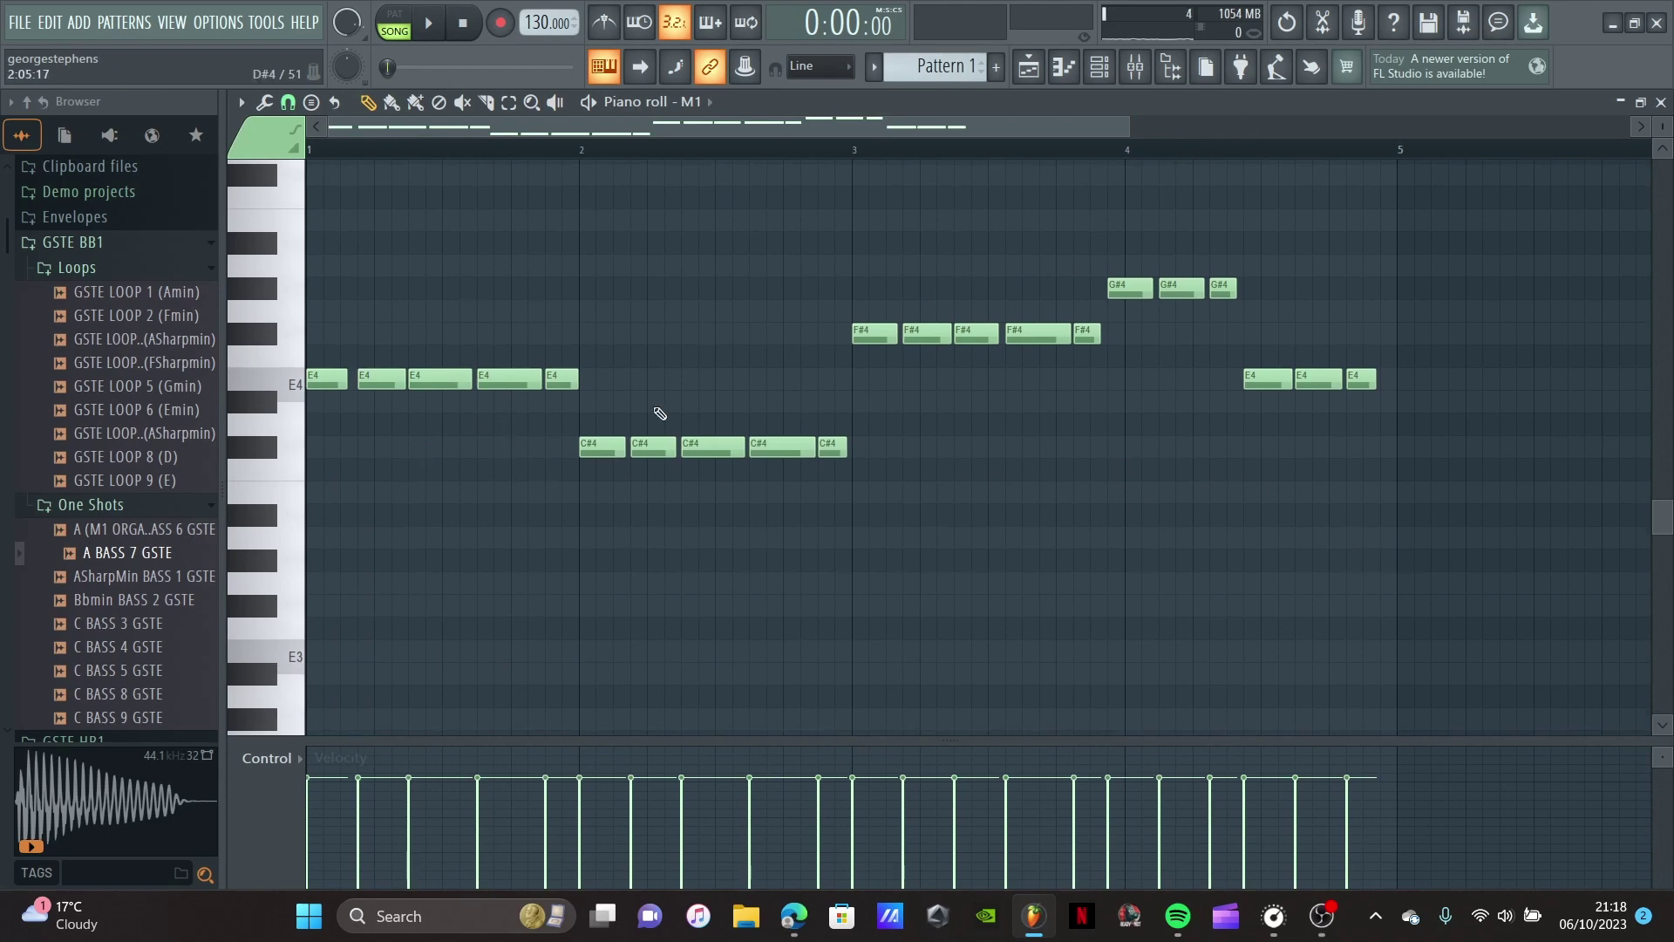
drag(1360, 594, 358, 166)
drag(575, 380, 553, 380)
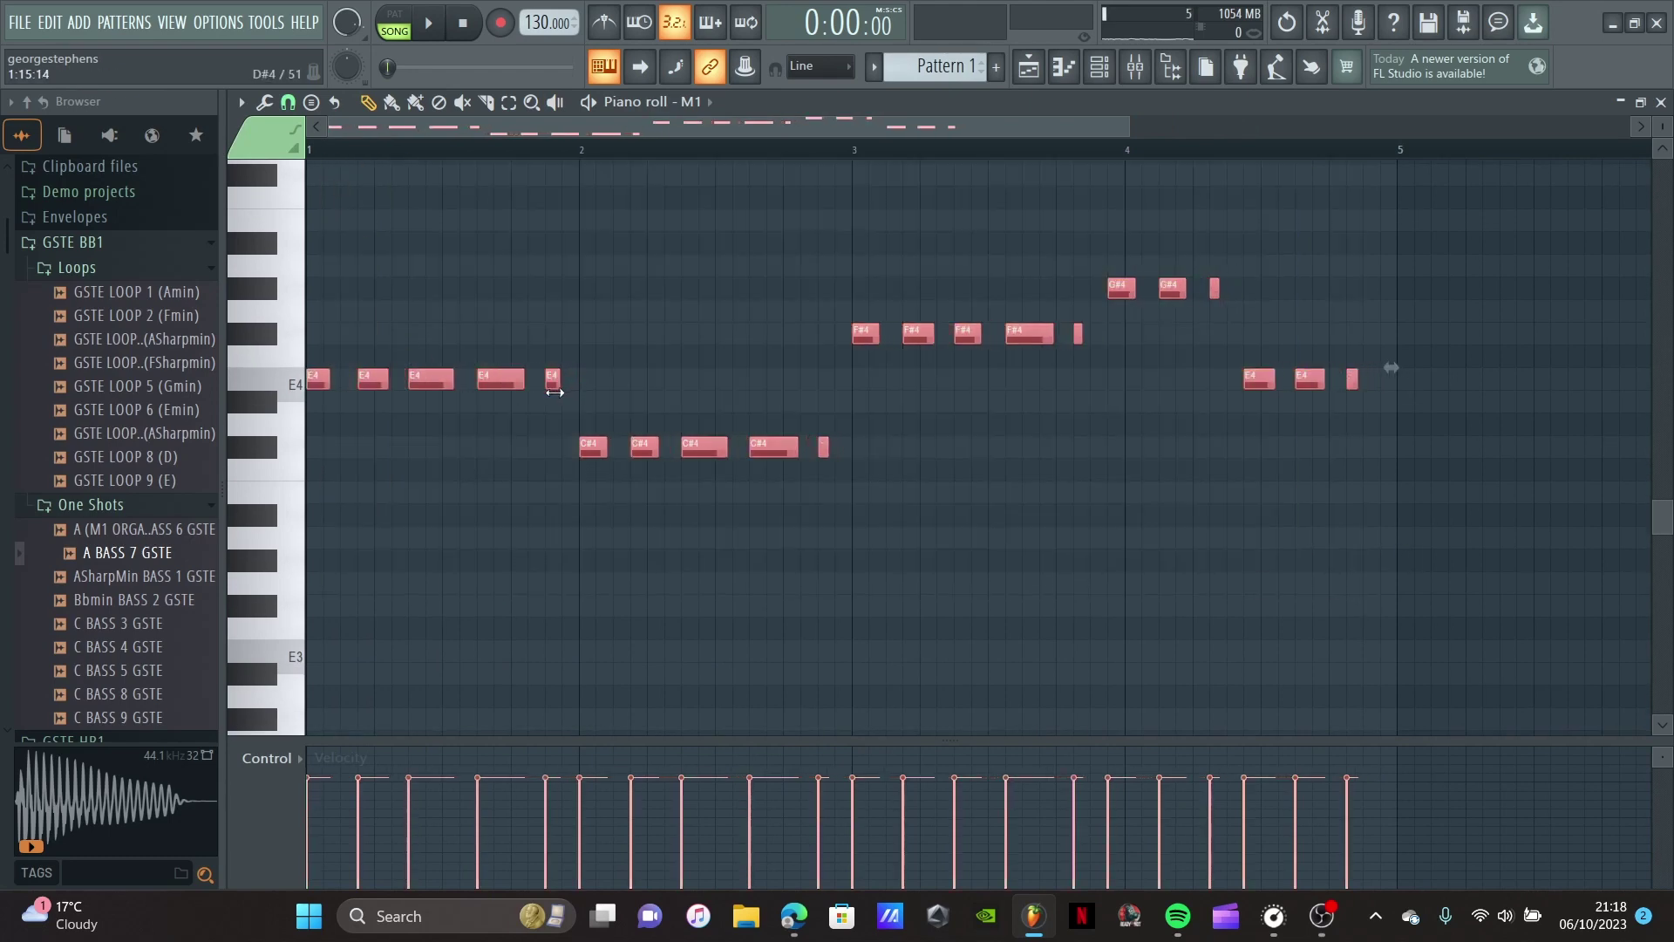
click(405, 24)
key(space)
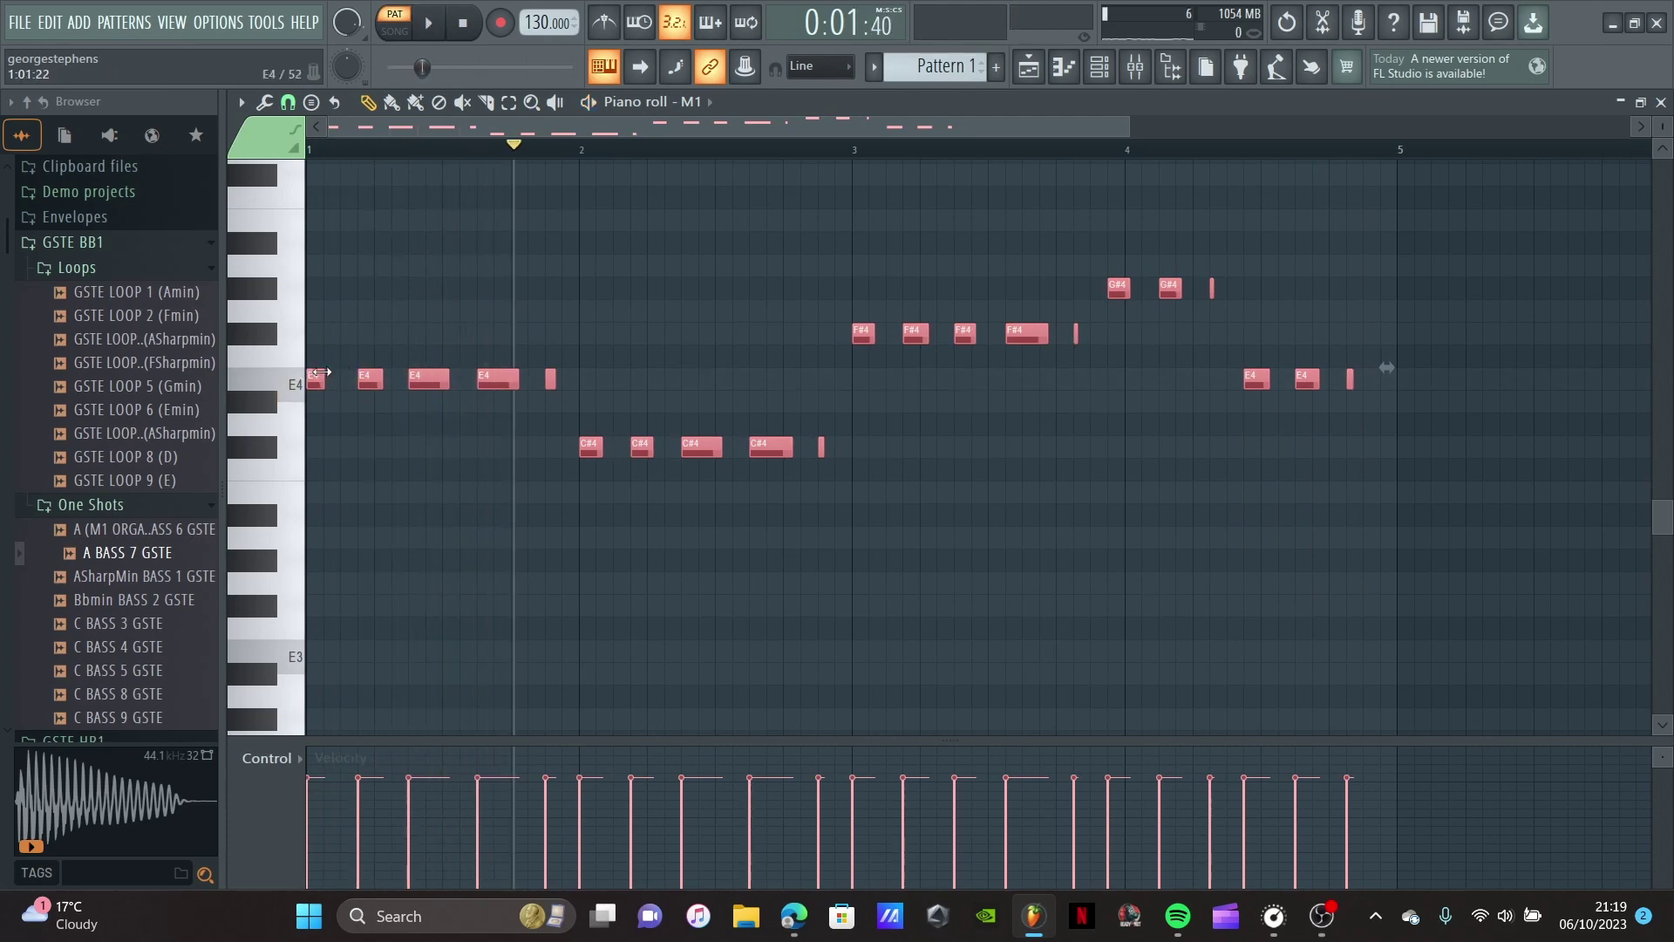
drag(321, 372, 344, 366)
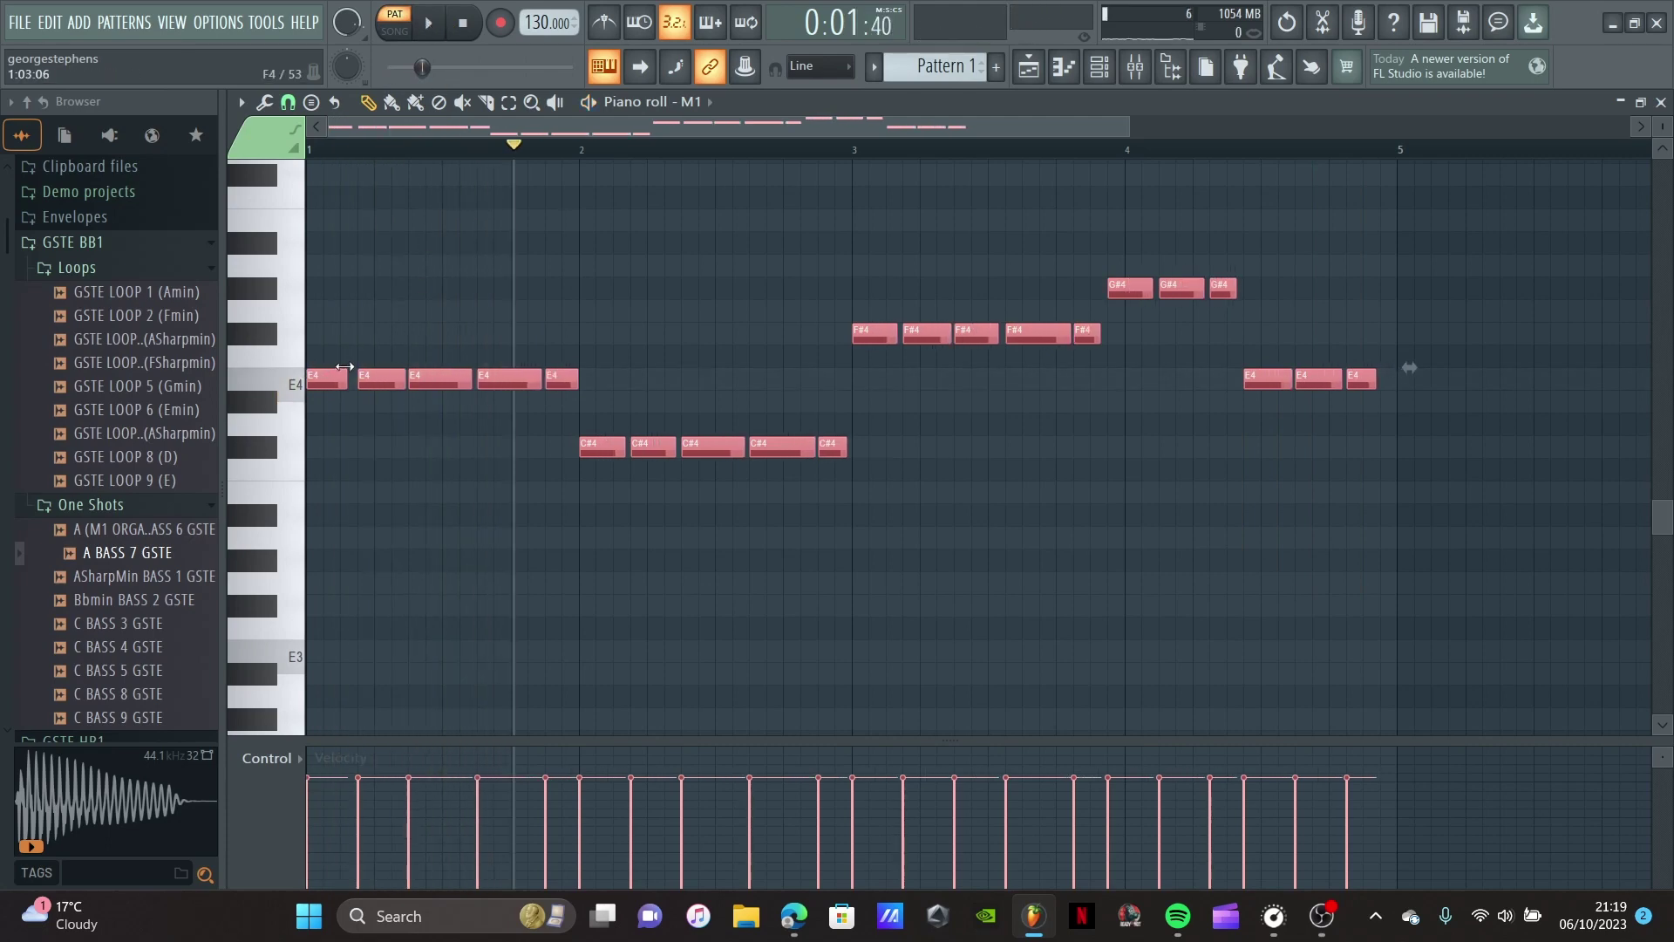
Step: Play Pattern 1 in pattern mode to check the note lengths and return to the playlist
click(438, 35)
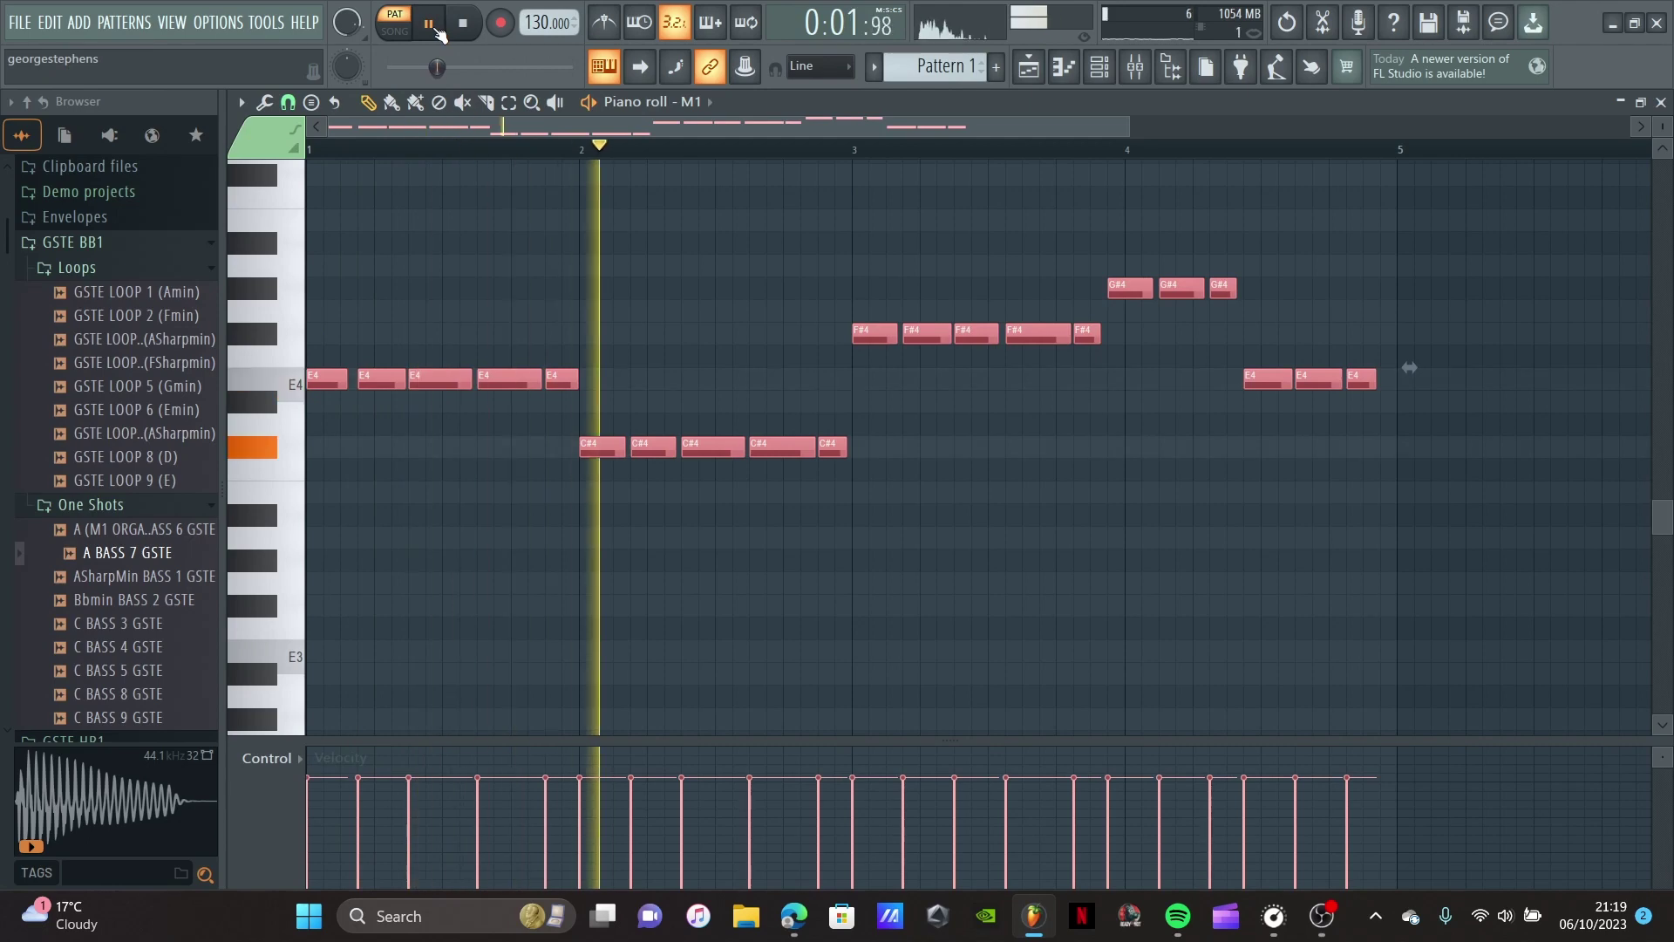
click(440, 33)
click(1661, 102)
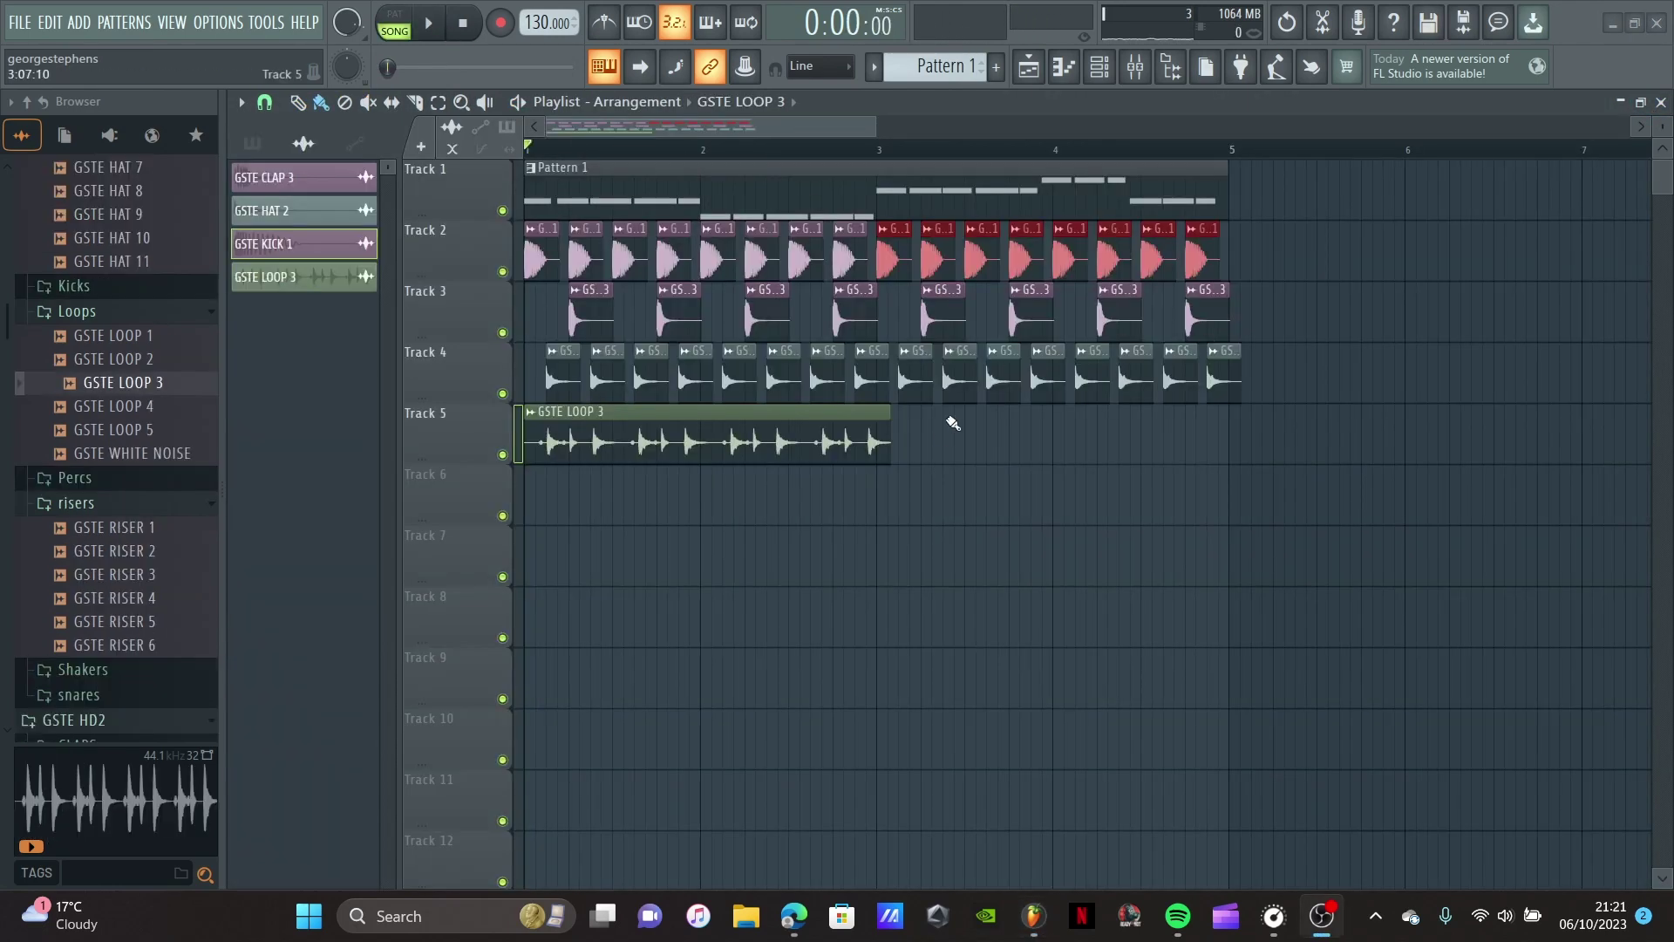
Step: Stretch the GSTE LOOP 3 clip on Track 5 so that it ends exactly at bar 3
click(645, 448)
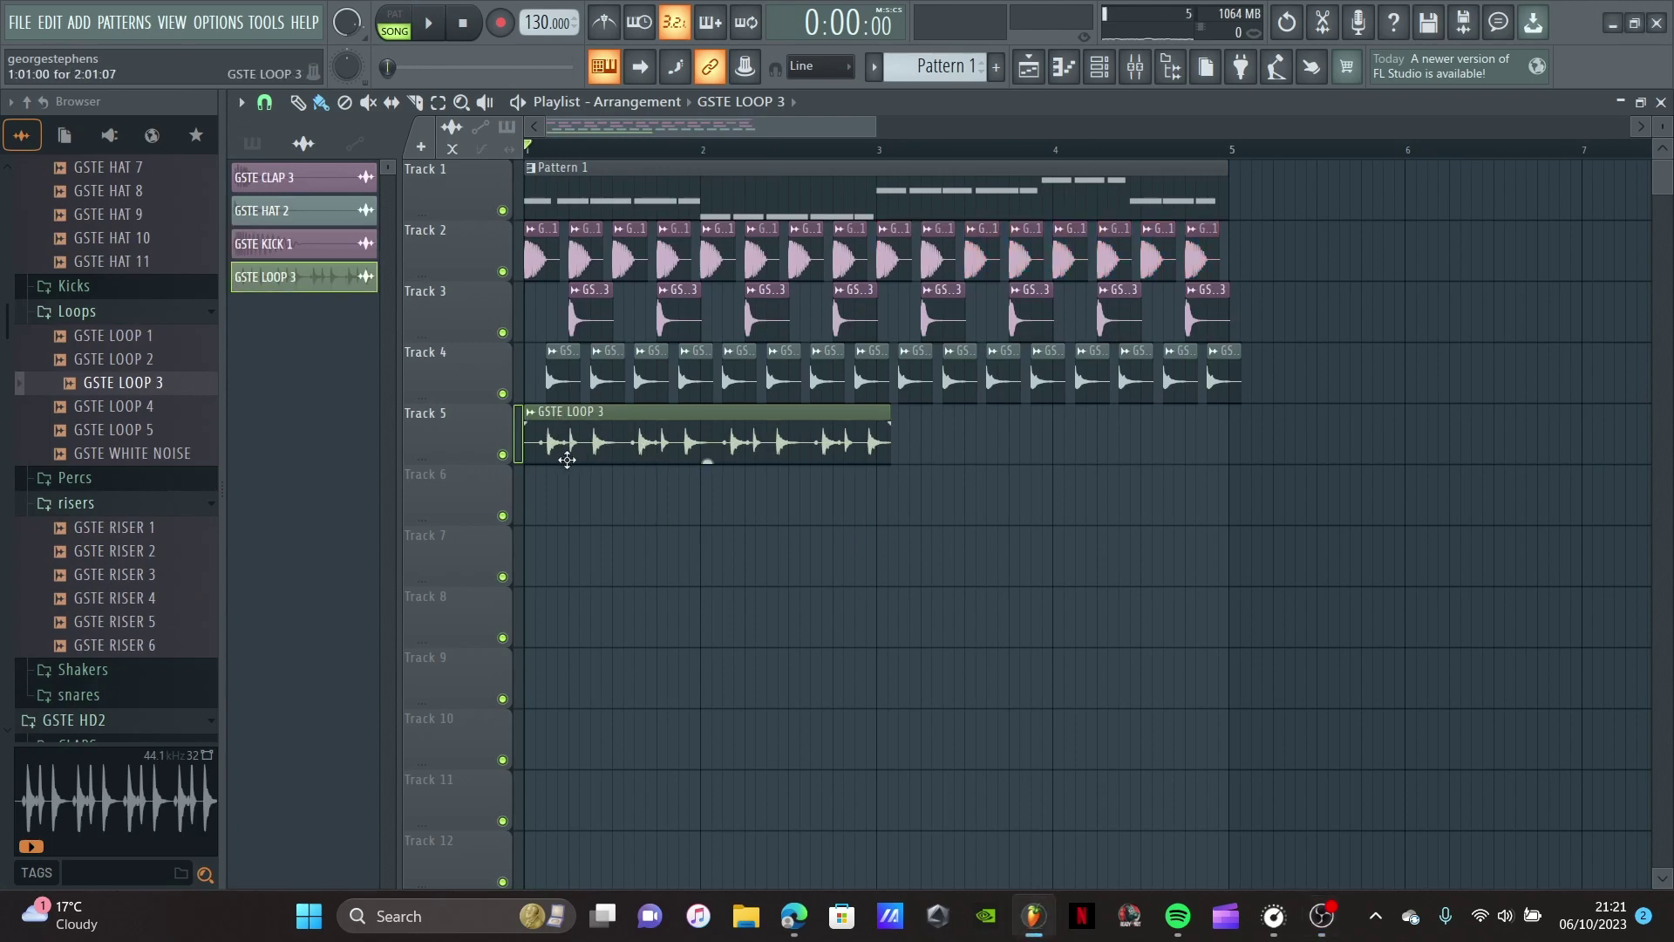
drag(875, 123, 788, 123)
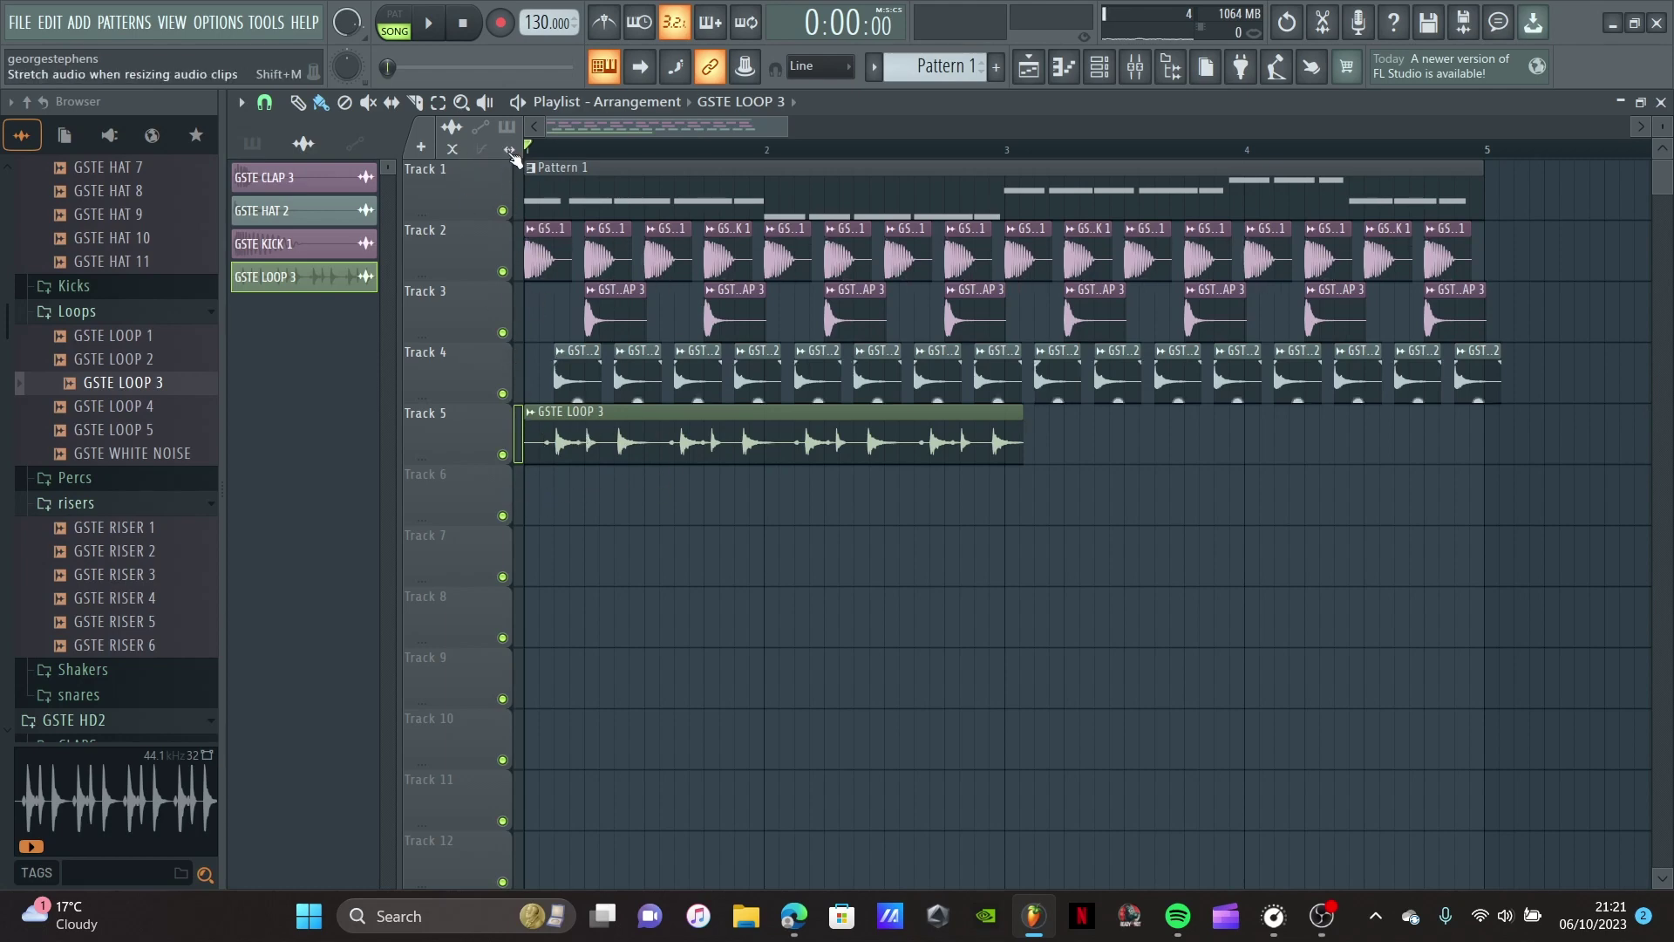
scroll(984, 522, up, 5)
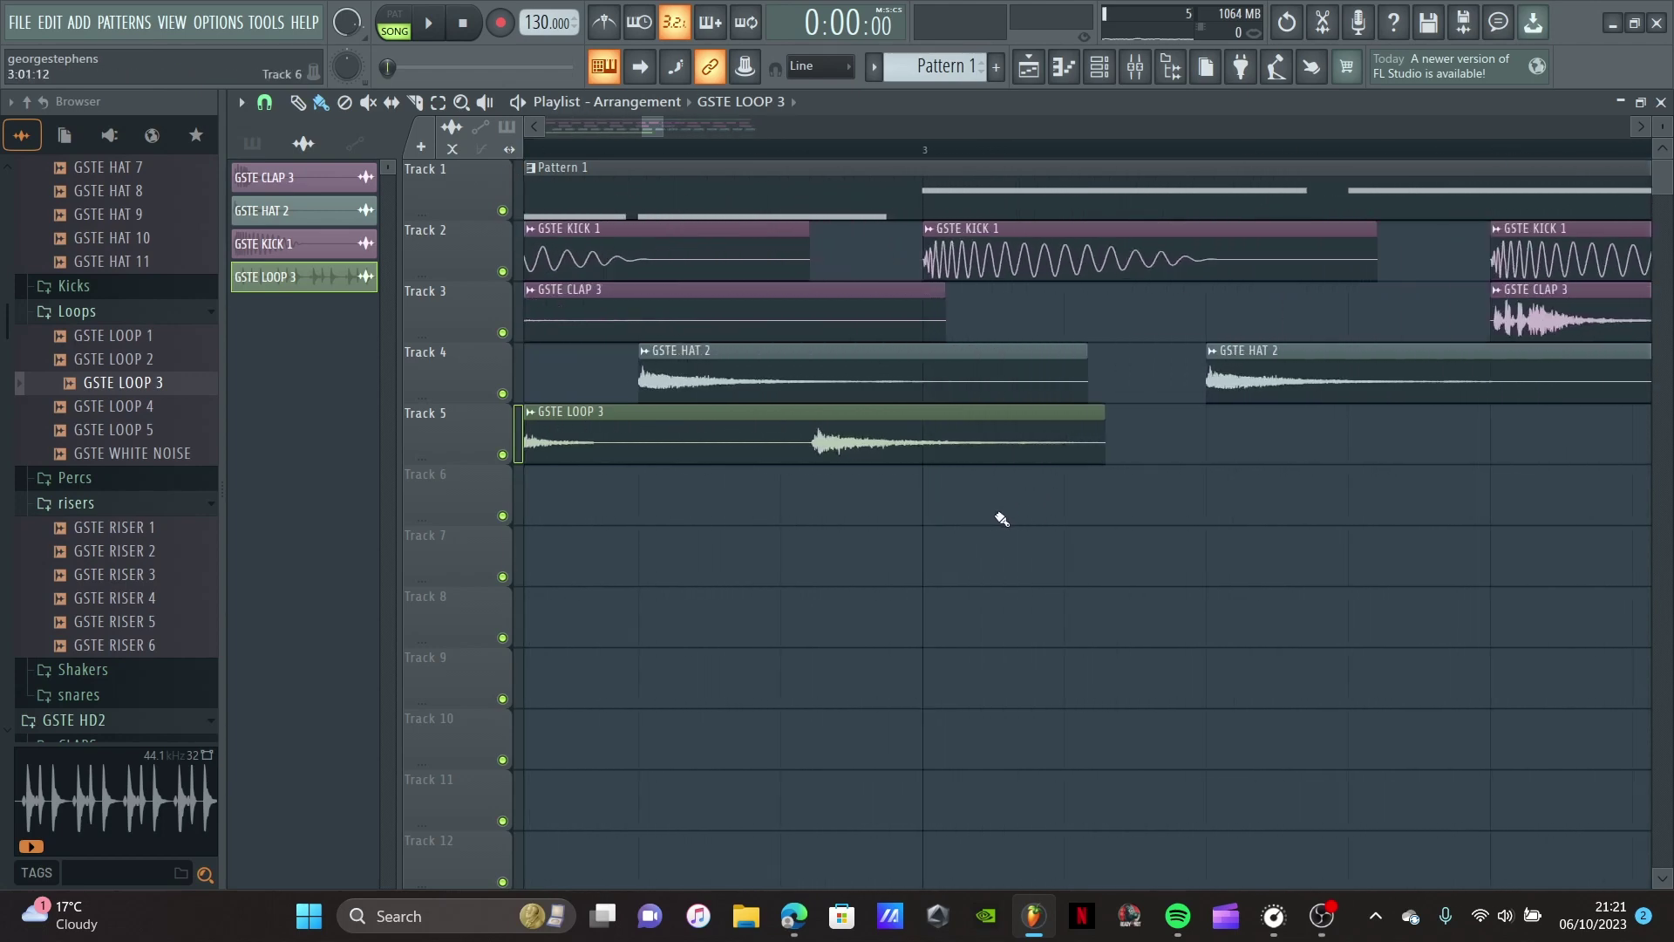
drag(1137, 456, 934, 464)
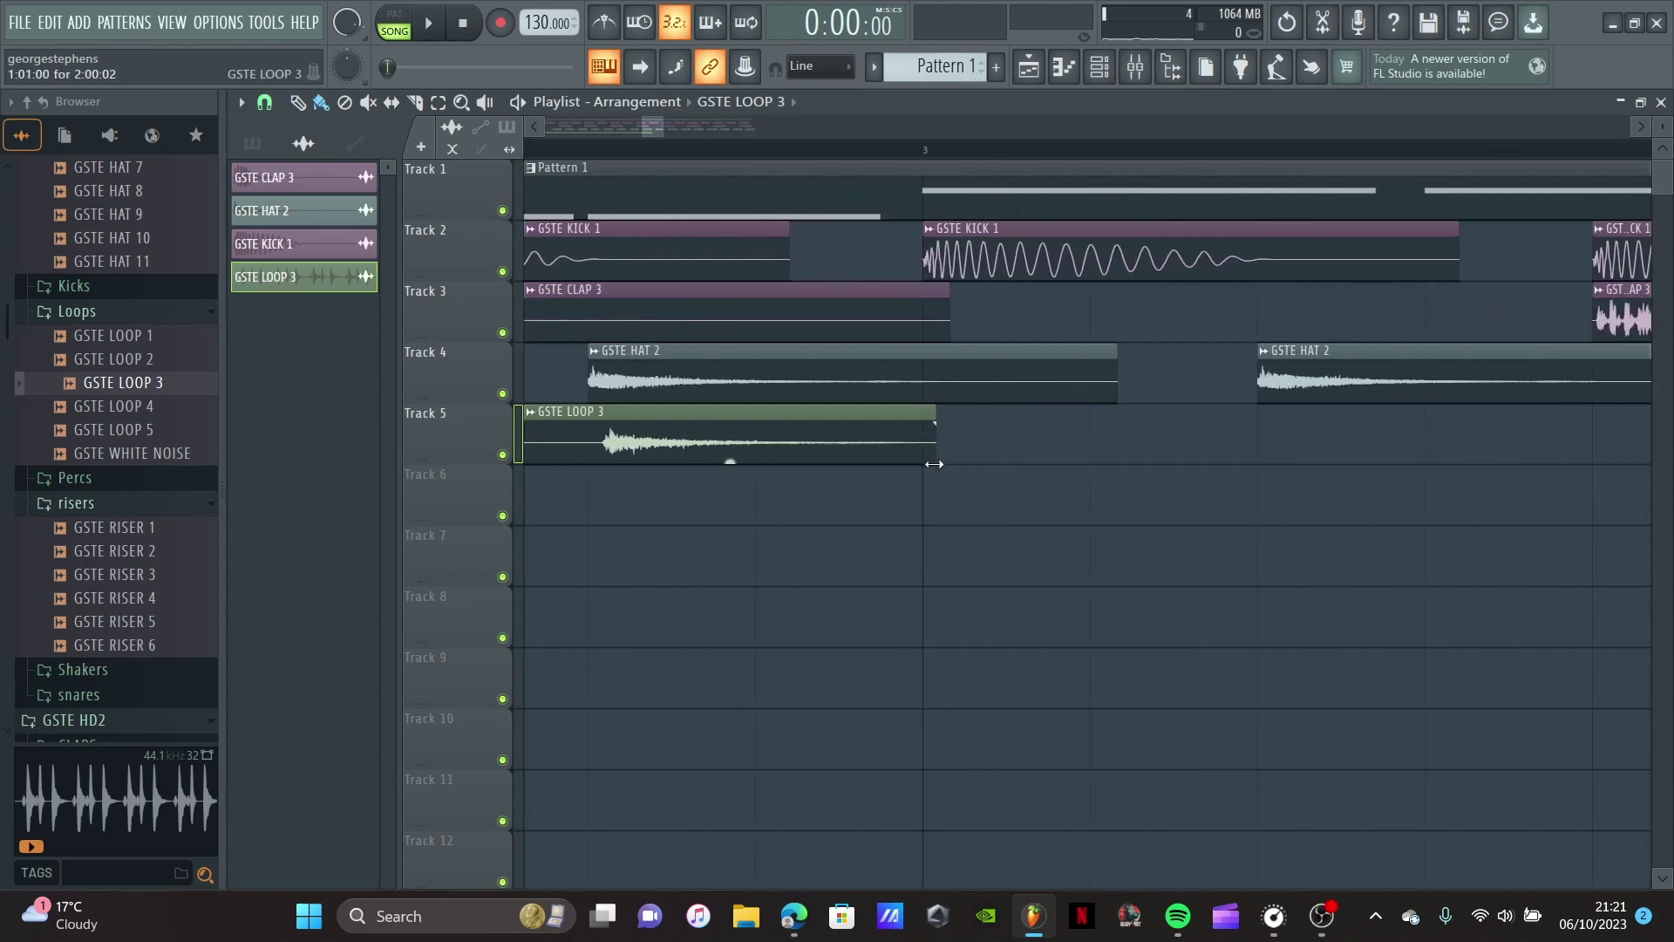
scroll(917, 466, down, 5)
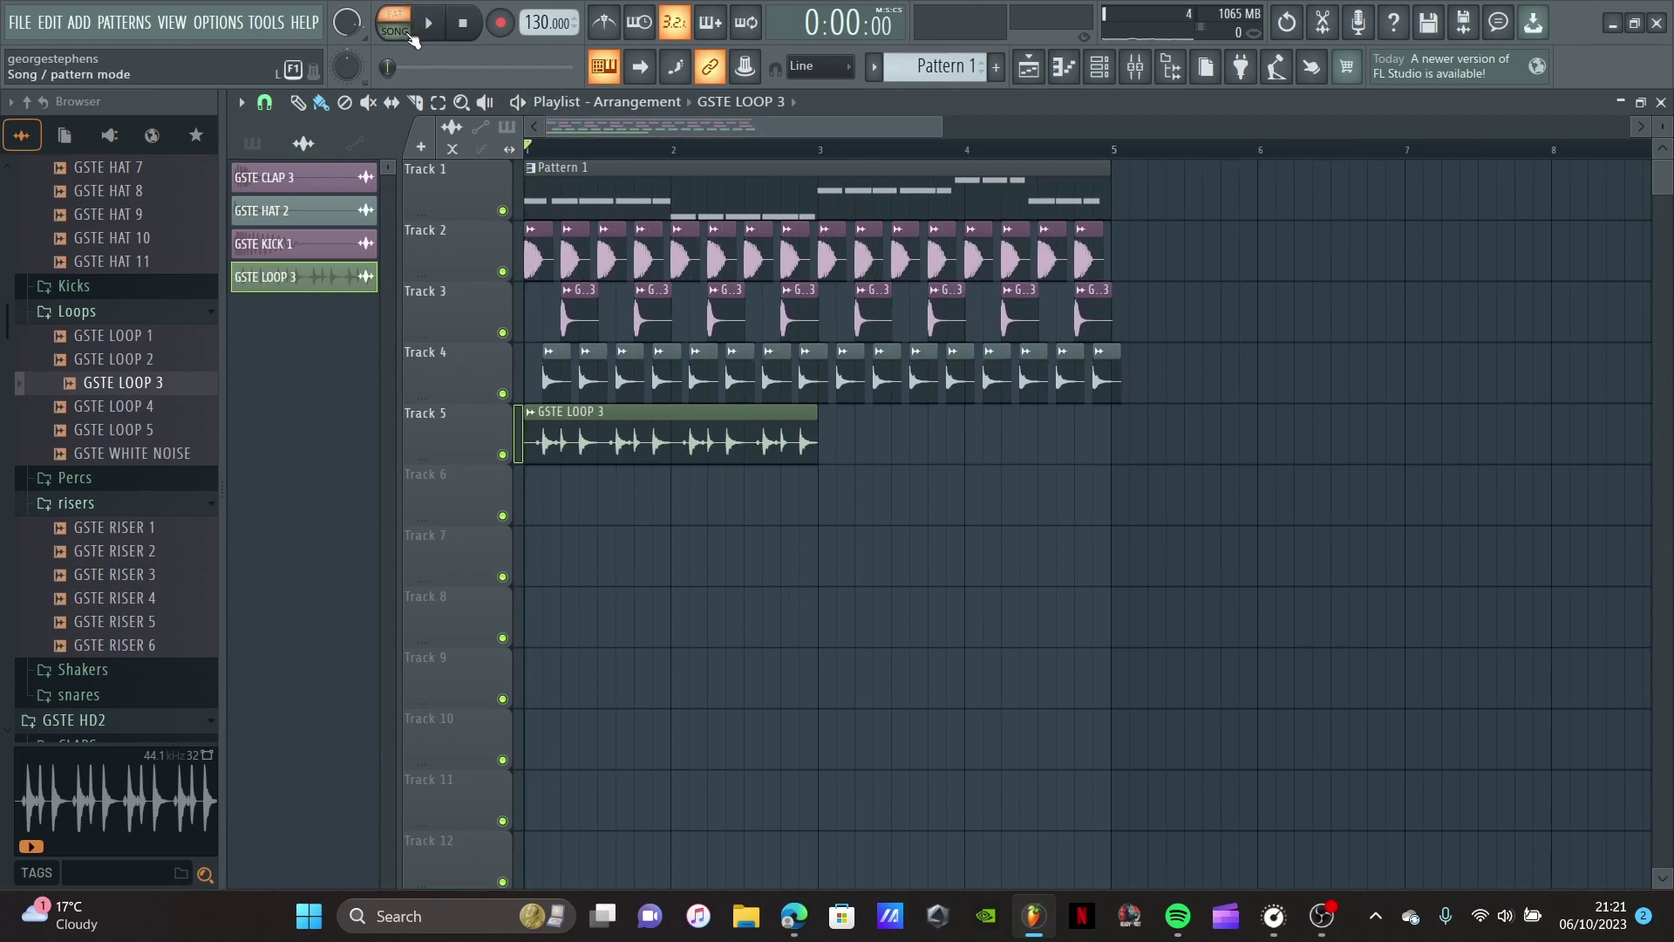
Step: Play the arrangement in song mode and lower the GSTE LOOP 3 clip's gain to -6.1 dB
click(411, 36)
click(434, 26)
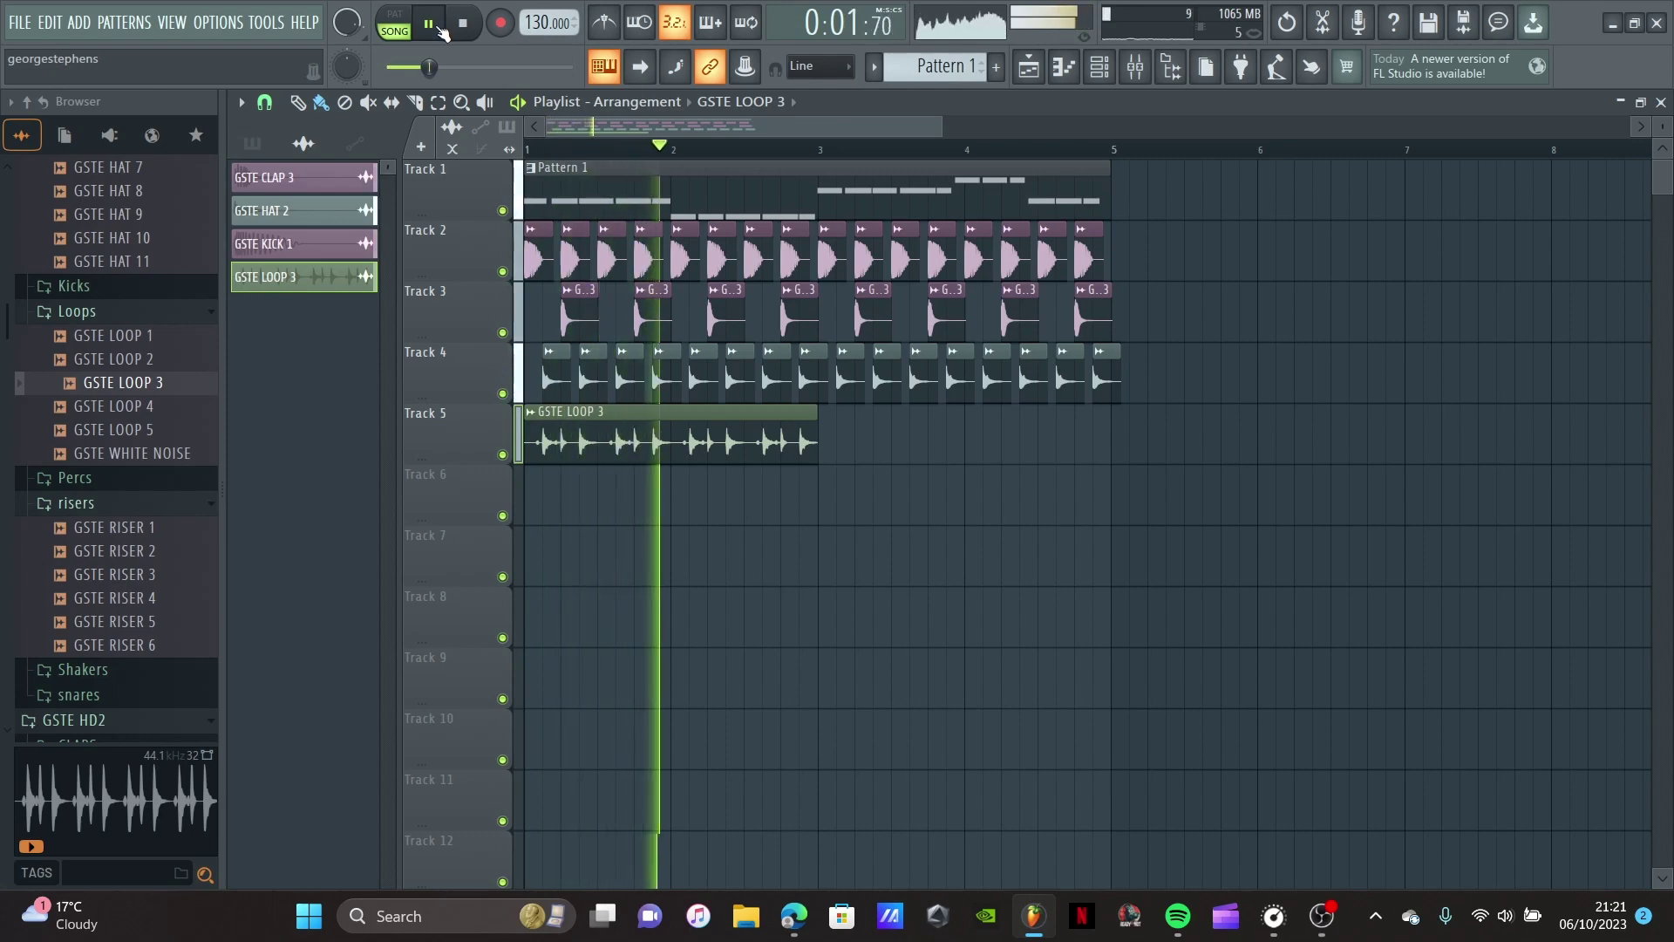
click(441, 30)
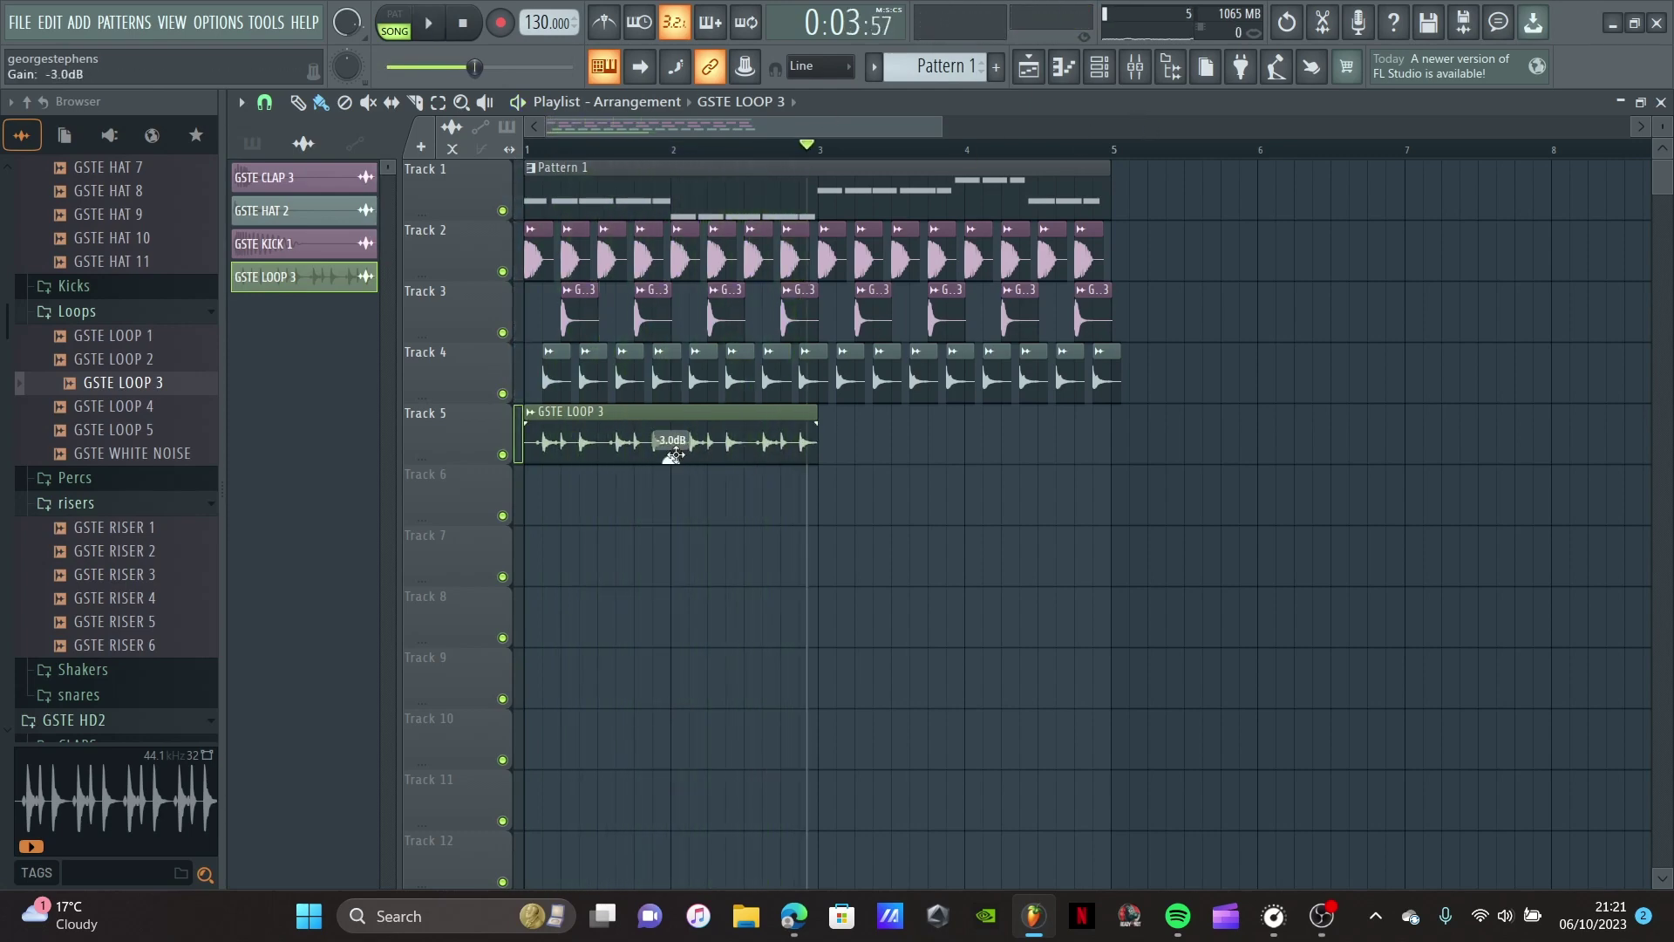
click(463, 24)
key(space)
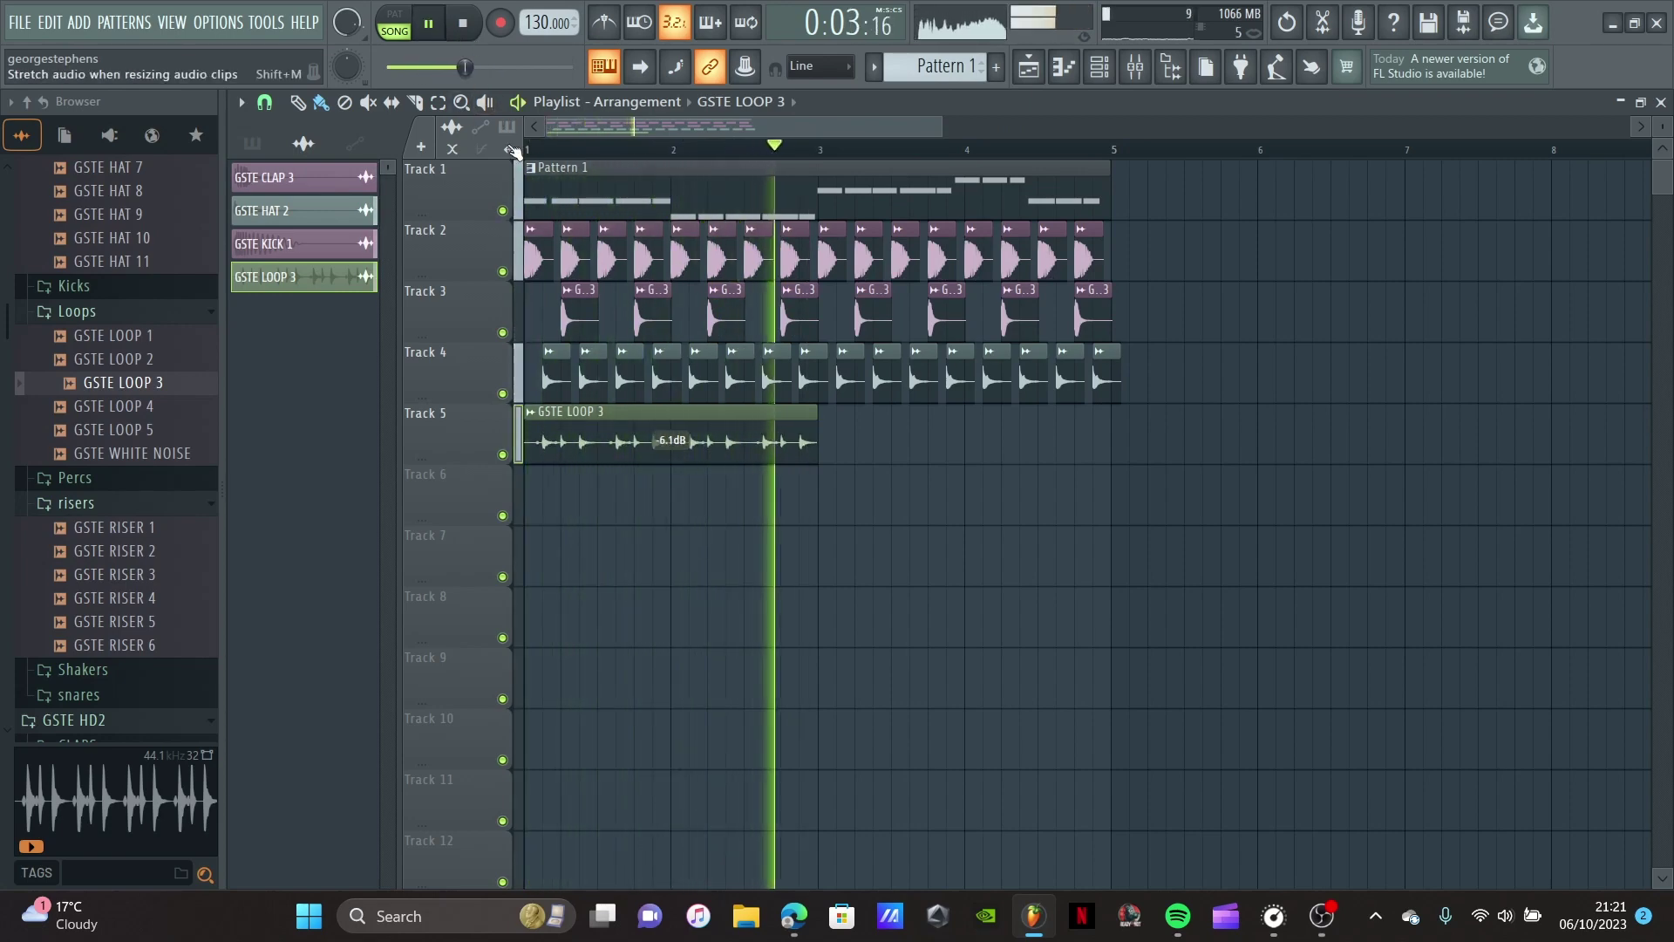
key(space)
Step: Lower the gain of all GSTE HAT 2 clips on Track 4 to -1.5 dB and play the arrangement
drag(1184, 345, 563, 403)
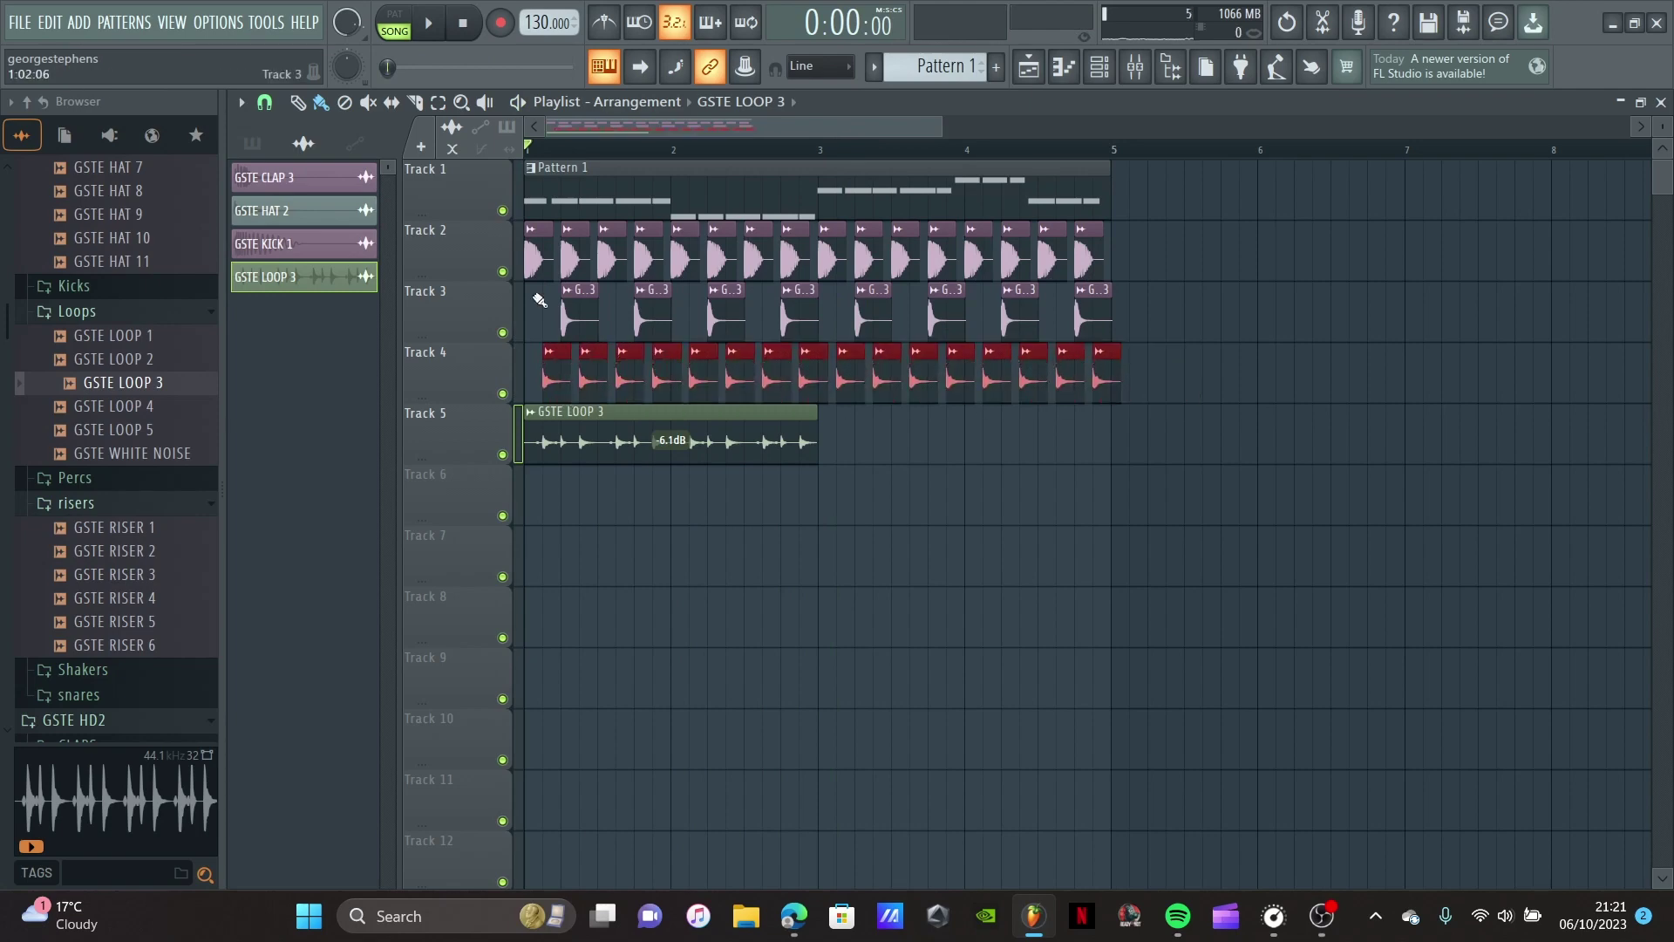
click(441, 29)
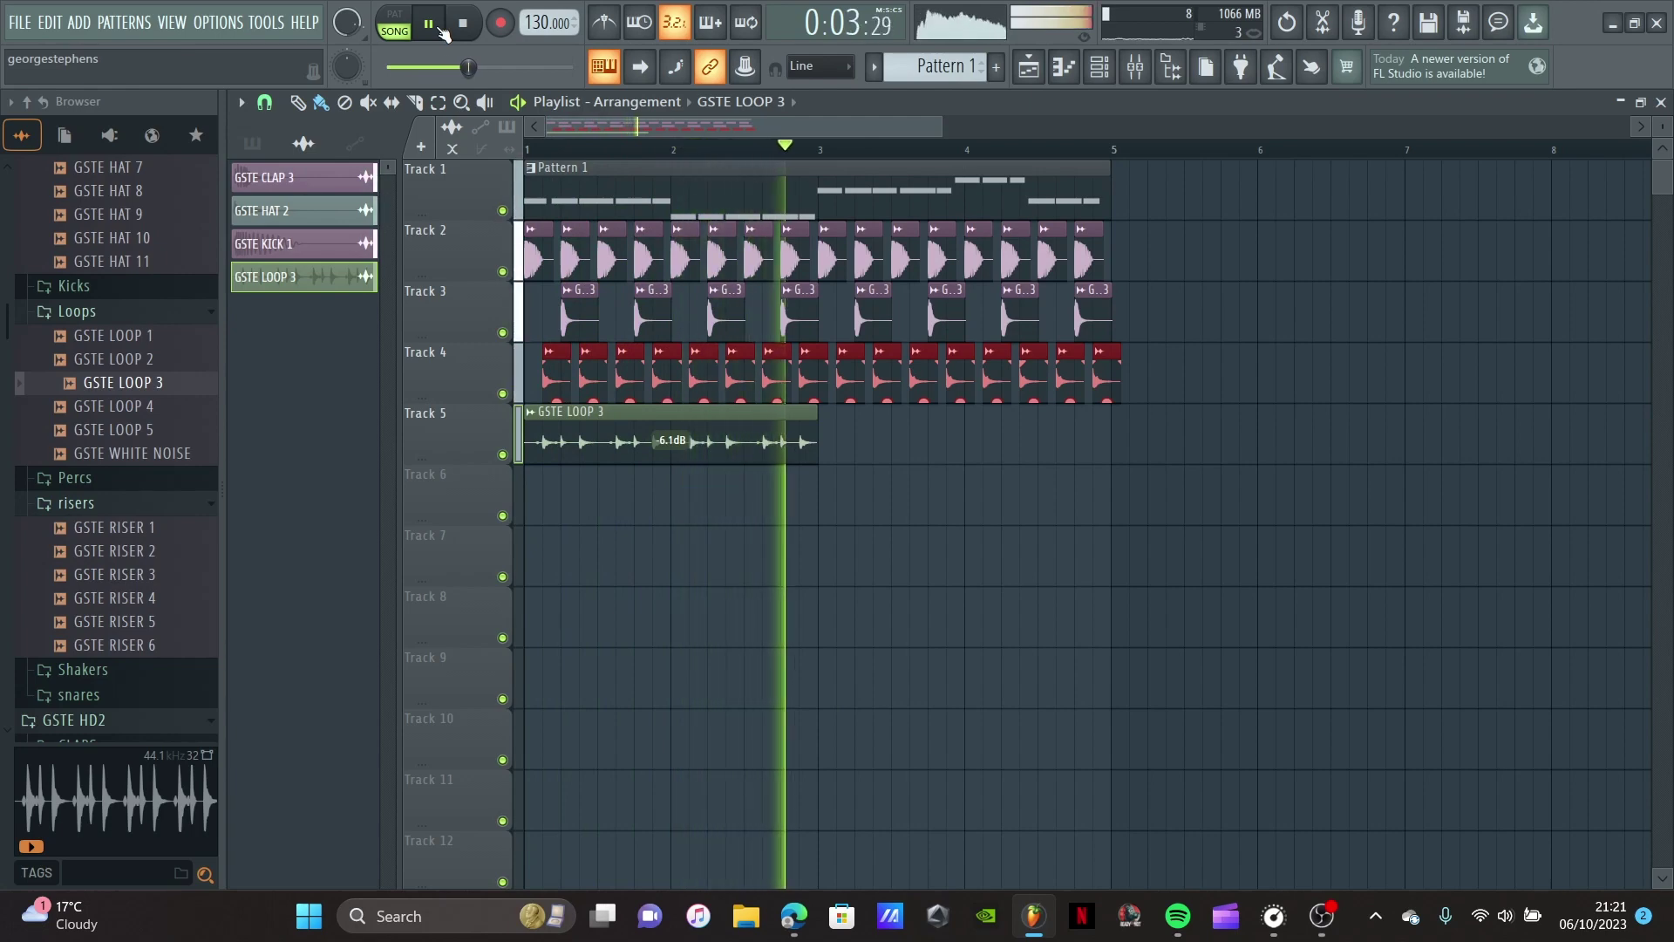
click(442, 30)
Step: Duplicate the GSTE LOOP 3 clip on Track 5 so that the copy starts at bar 3
click(715, 436)
key(ctrl+b)
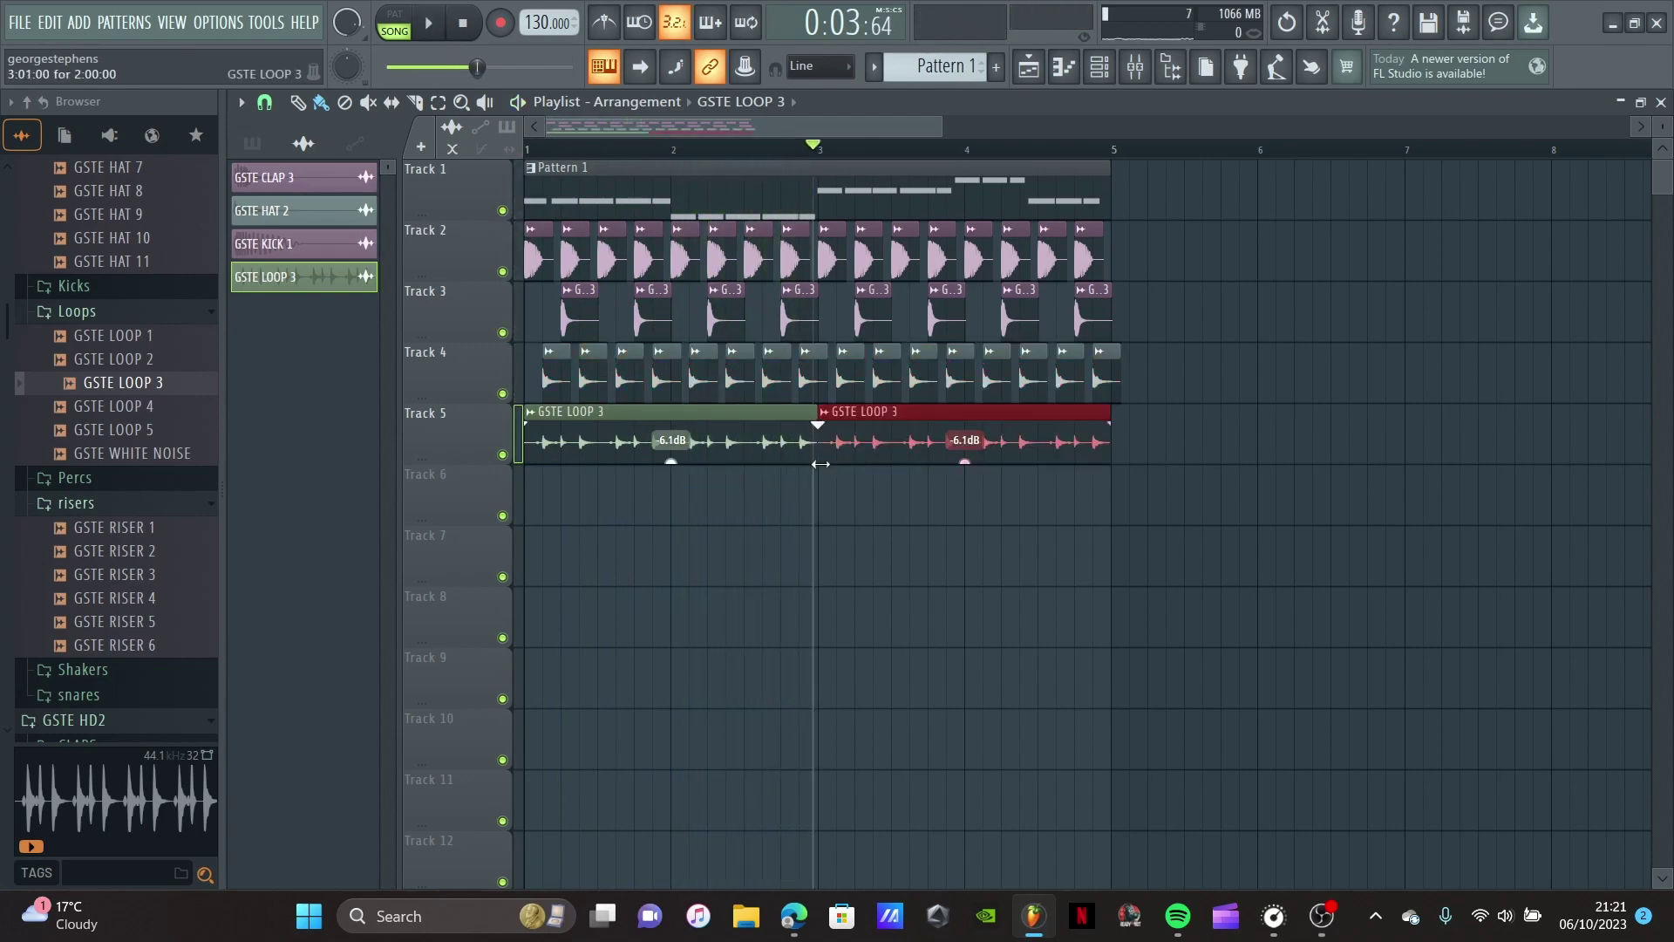
key(Page_Down)
key(space)
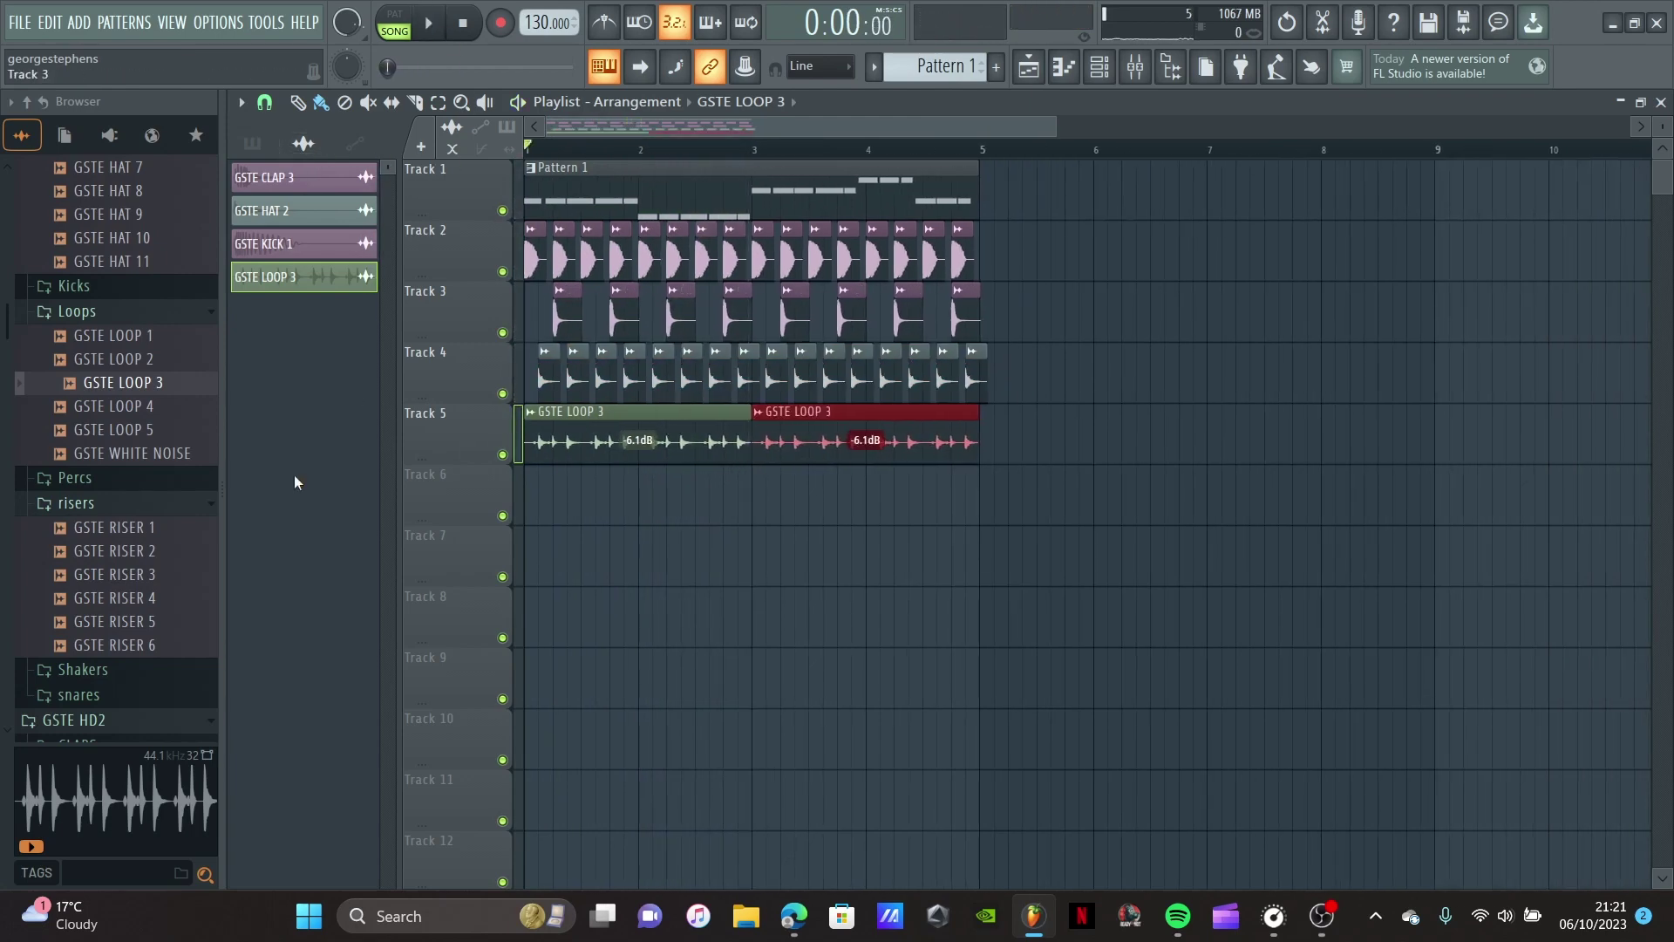
Step: Place the GSTE WHITE NOISE loop at the start of Track 6 and play the arrangement with it
drag(160, 460, 526, 497)
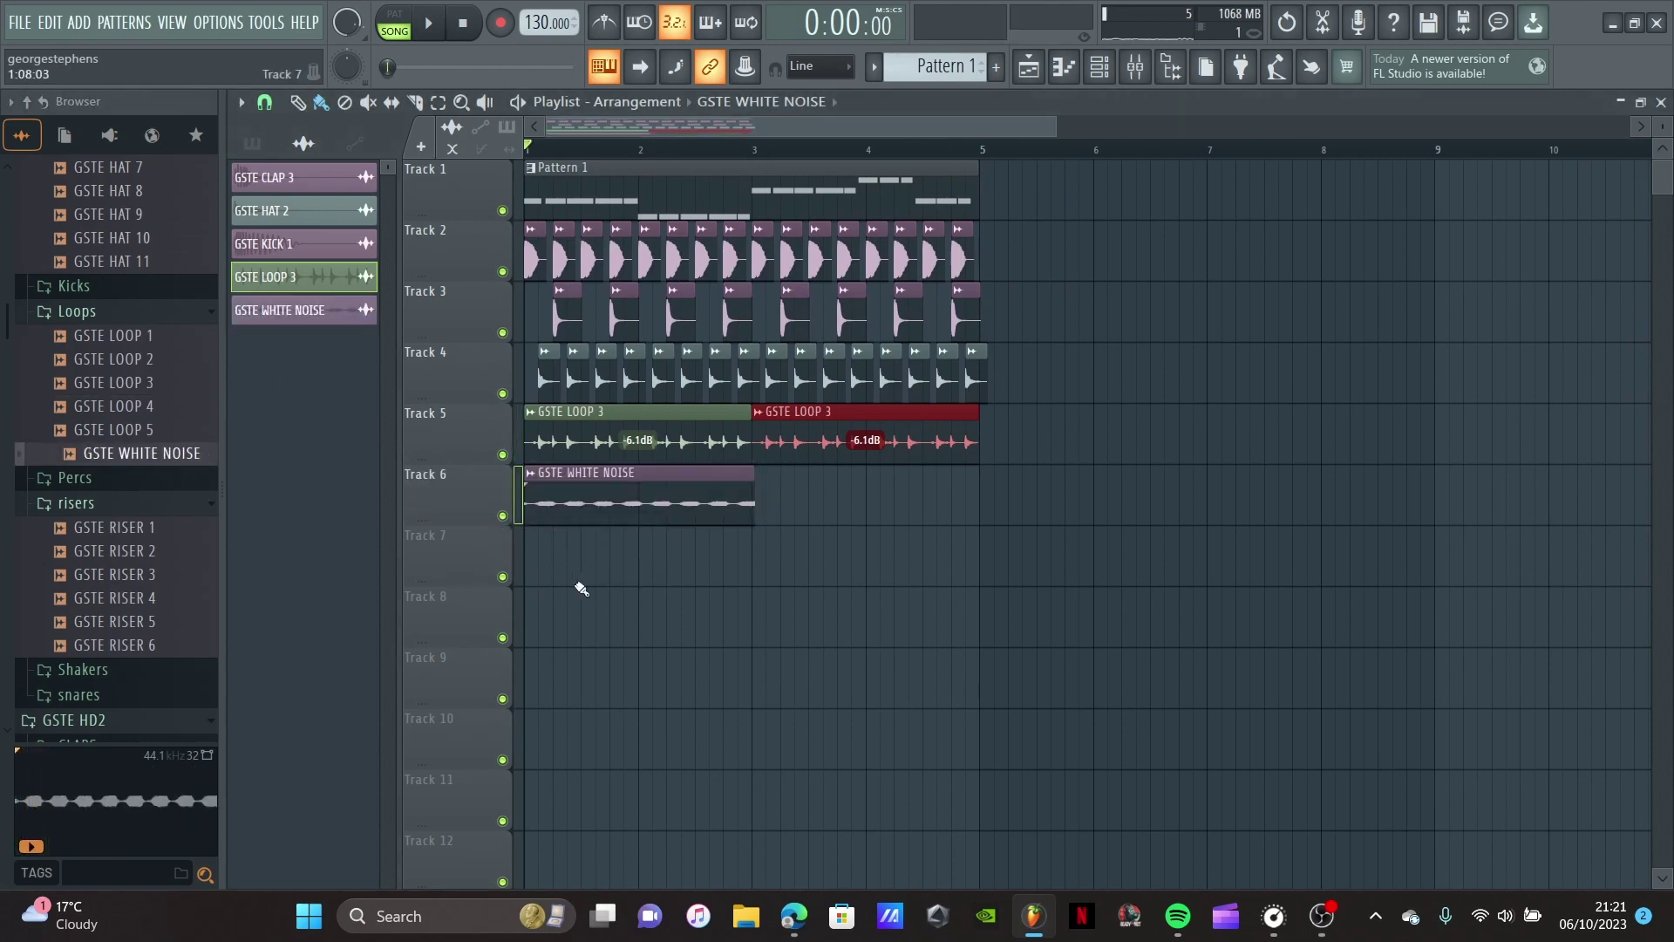
click(440, 30)
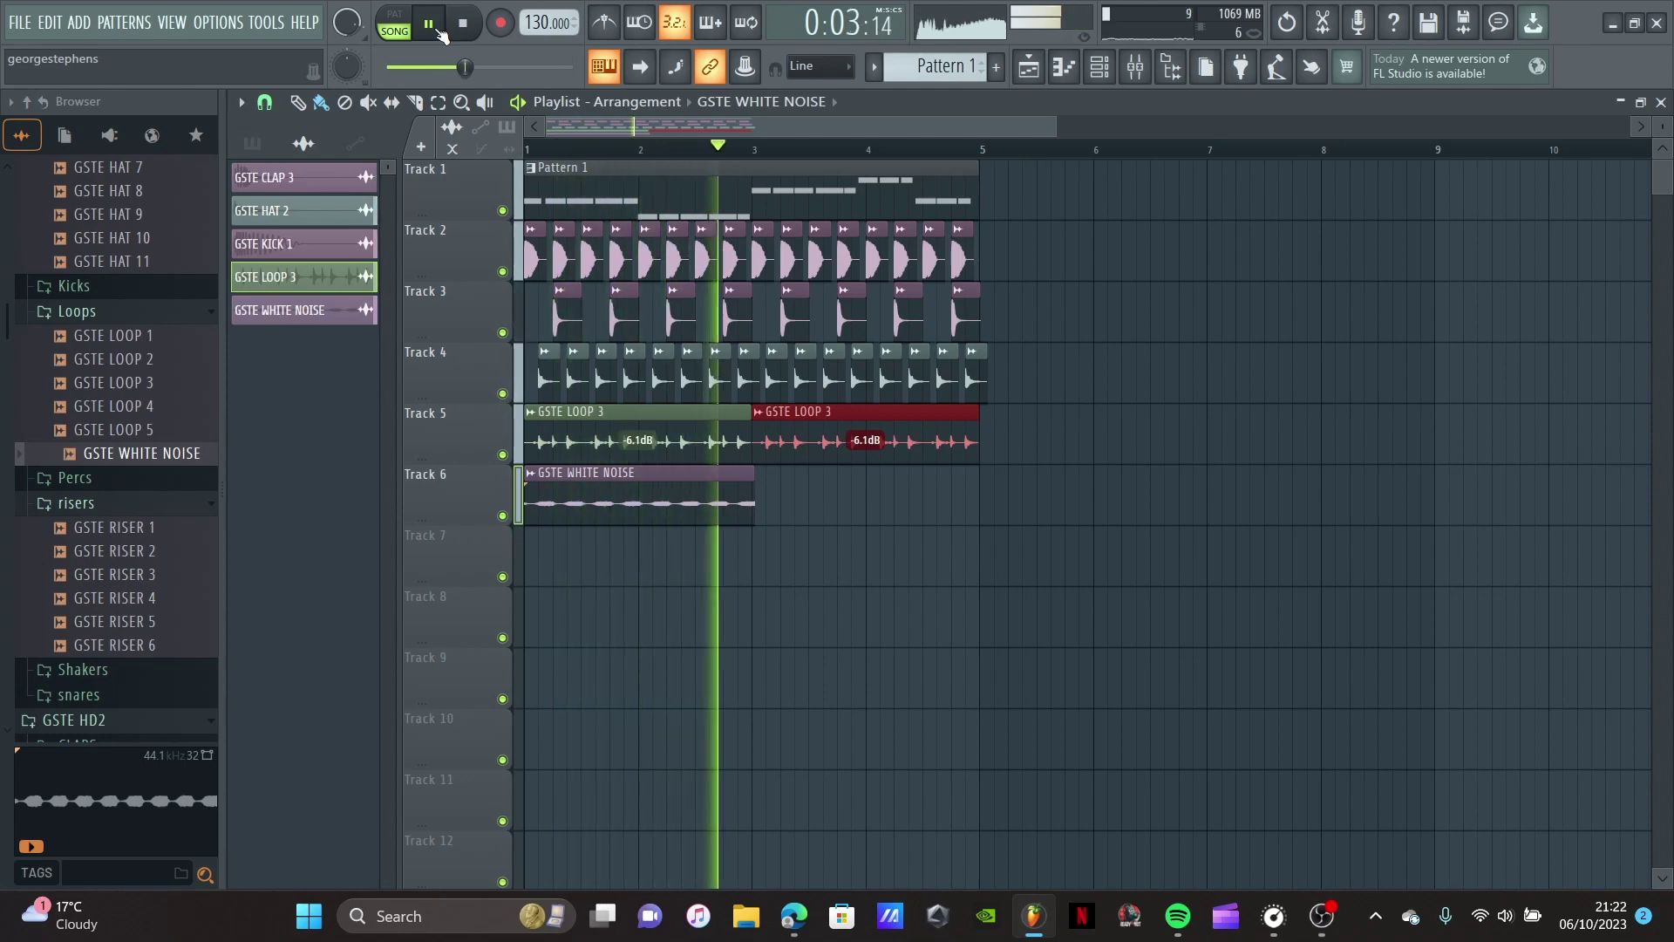
click(440, 31)
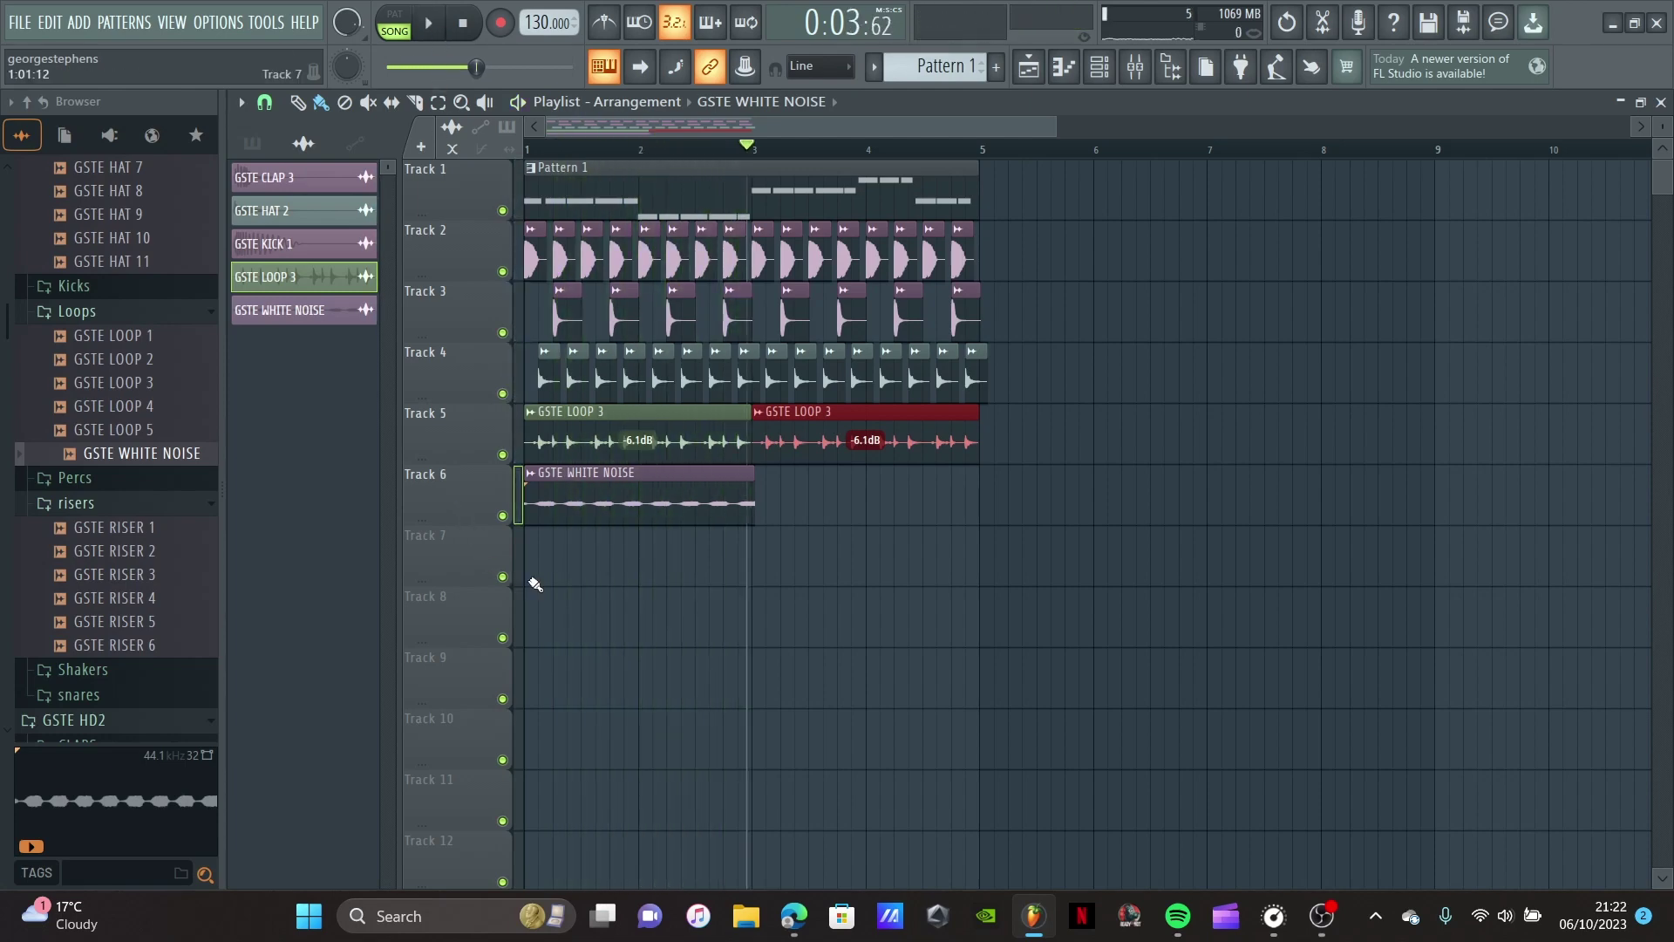
Step: Resize the GSTE WHITE NOISE clip on Track 6 to end at bar 3 and duplicate it to fill bars 3 and 4
scroll(535, 584, up, 4)
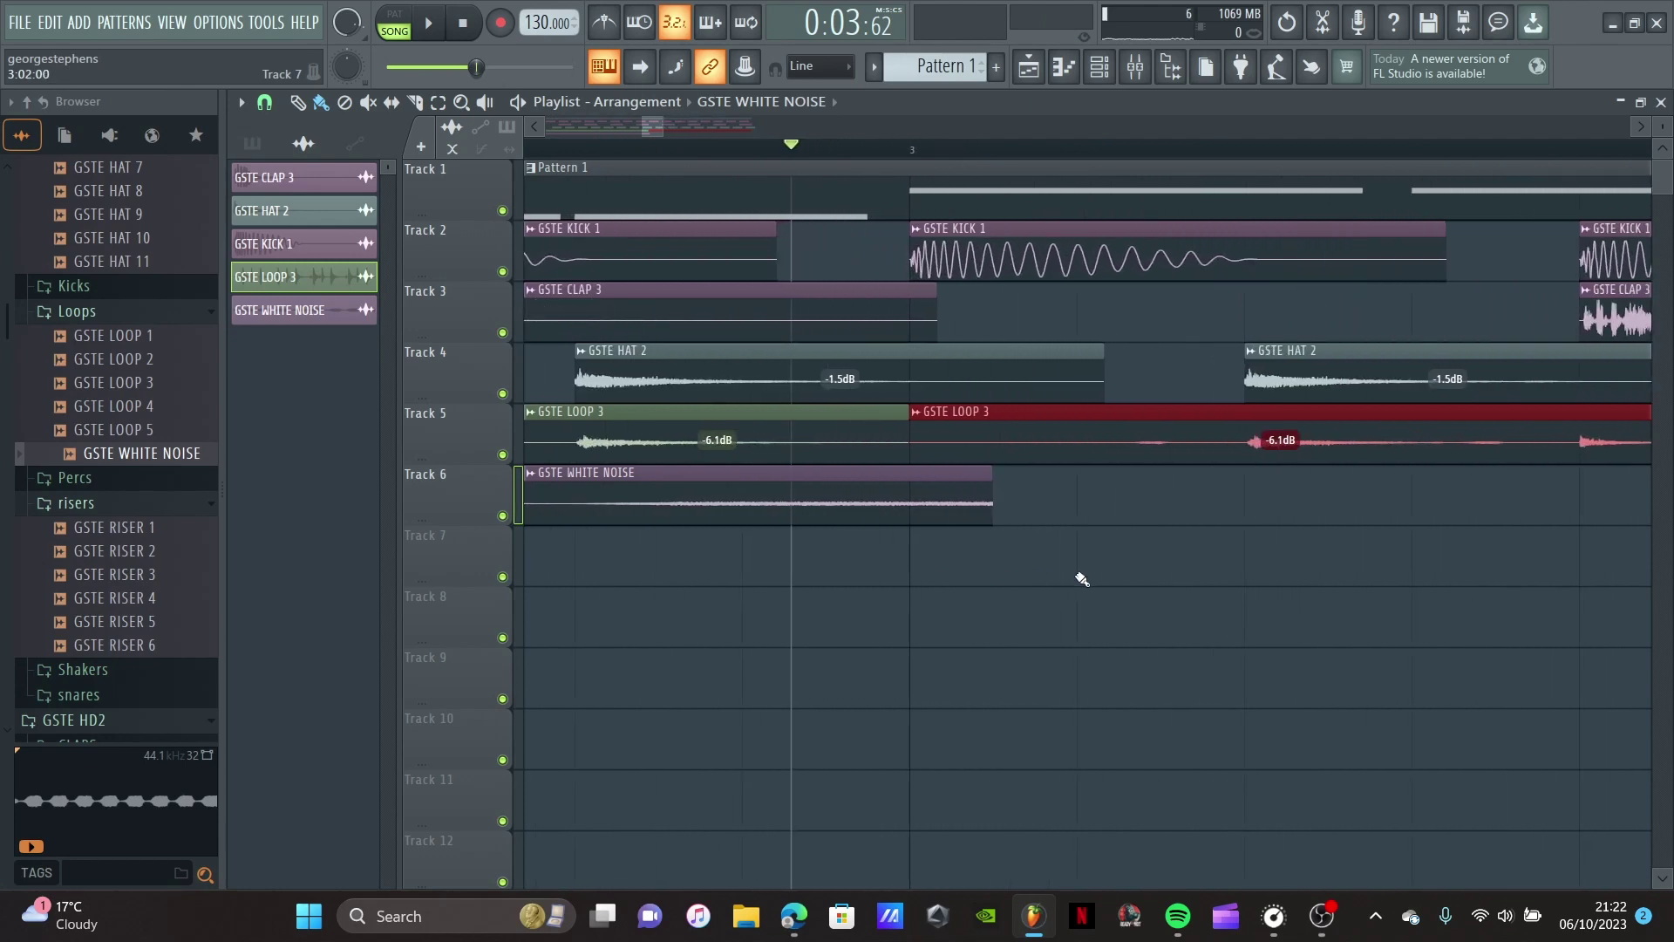
drag(991, 514, 915, 534)
scroll(890, 534, down, 3)
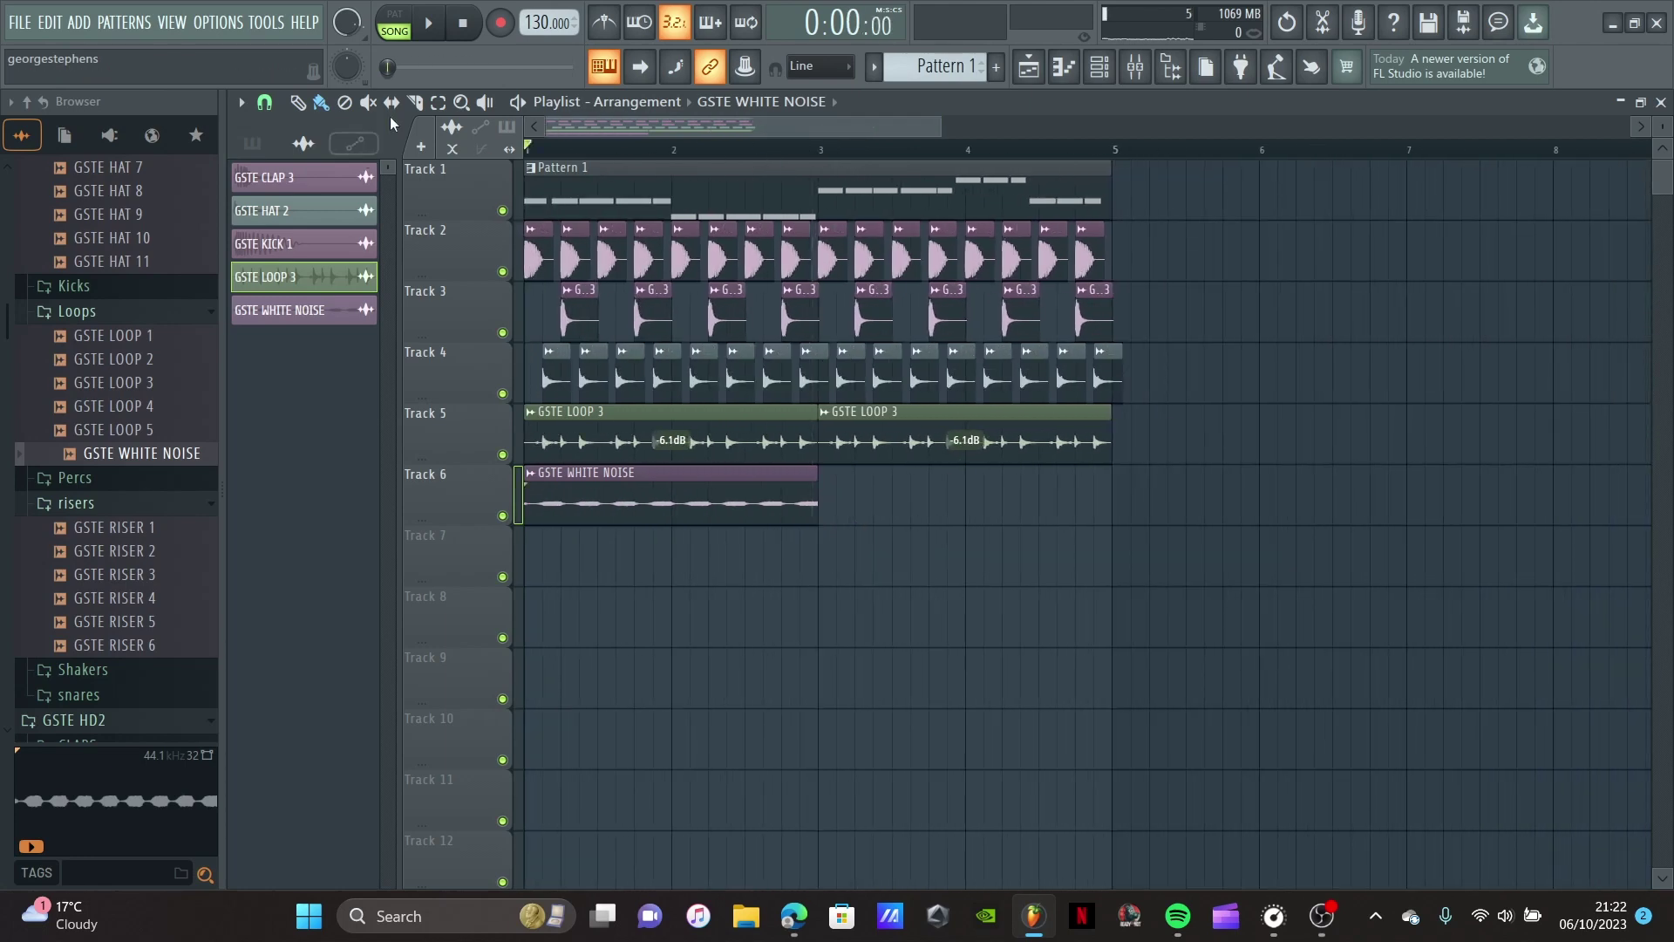
click(446, 26)
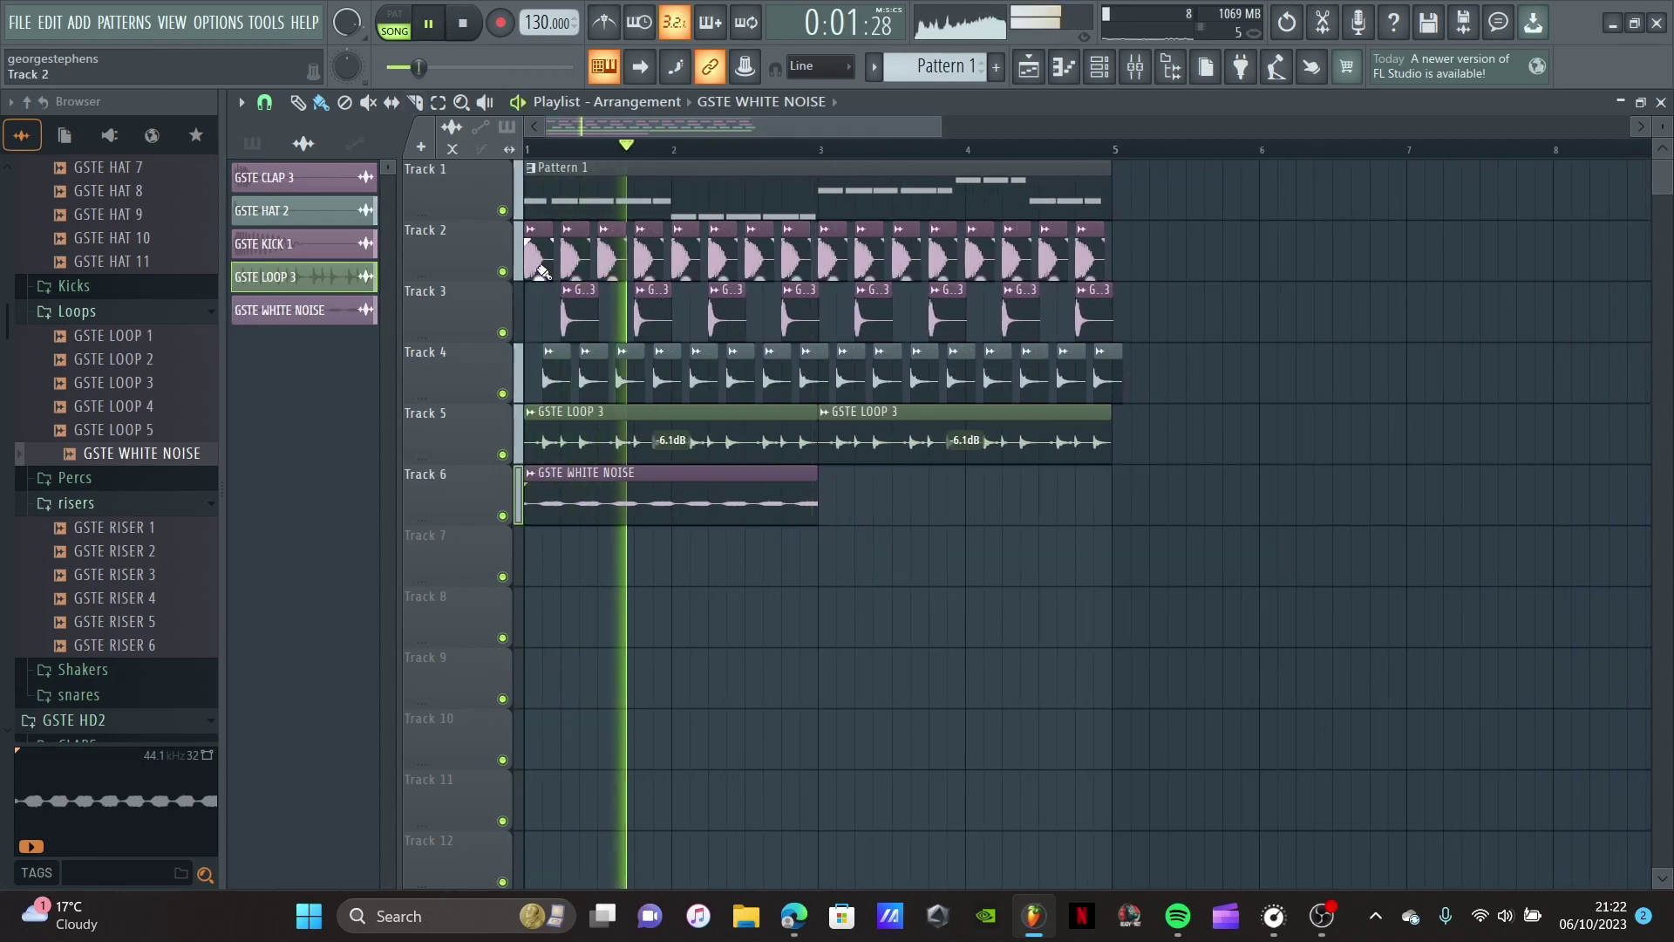
key(ctrl+b)
scroll(567, 306, down, 3)
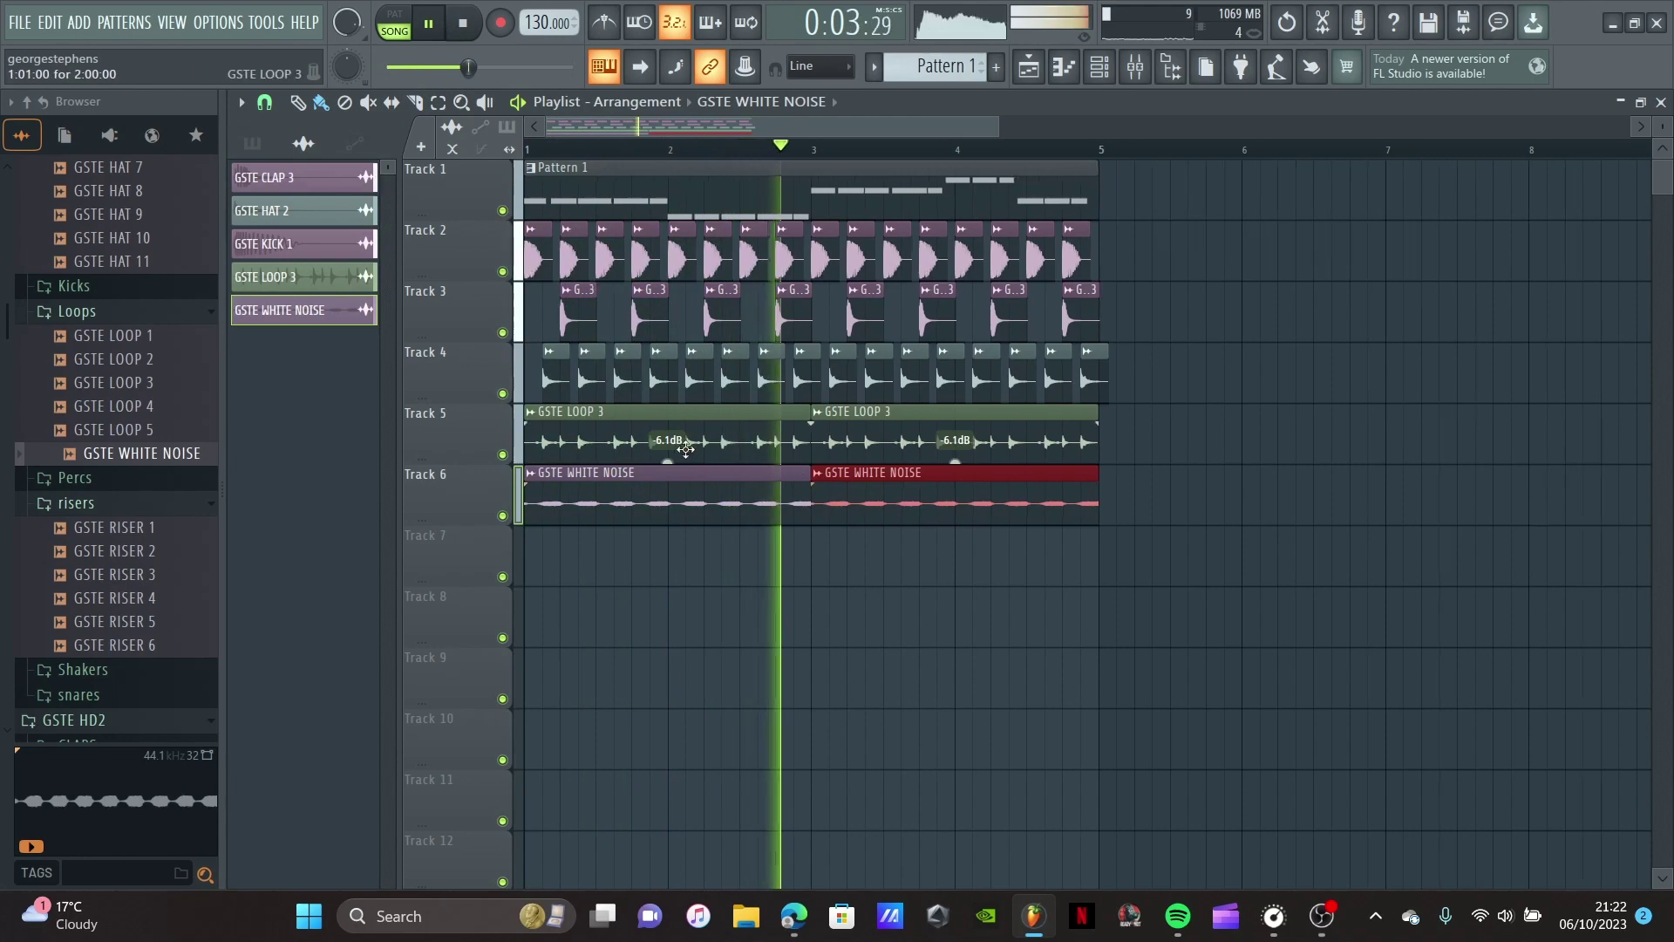
Step: Show the Unsorted channels in the channel rack, raise the M1 channel's volume, and return to the playlist
key(F6)
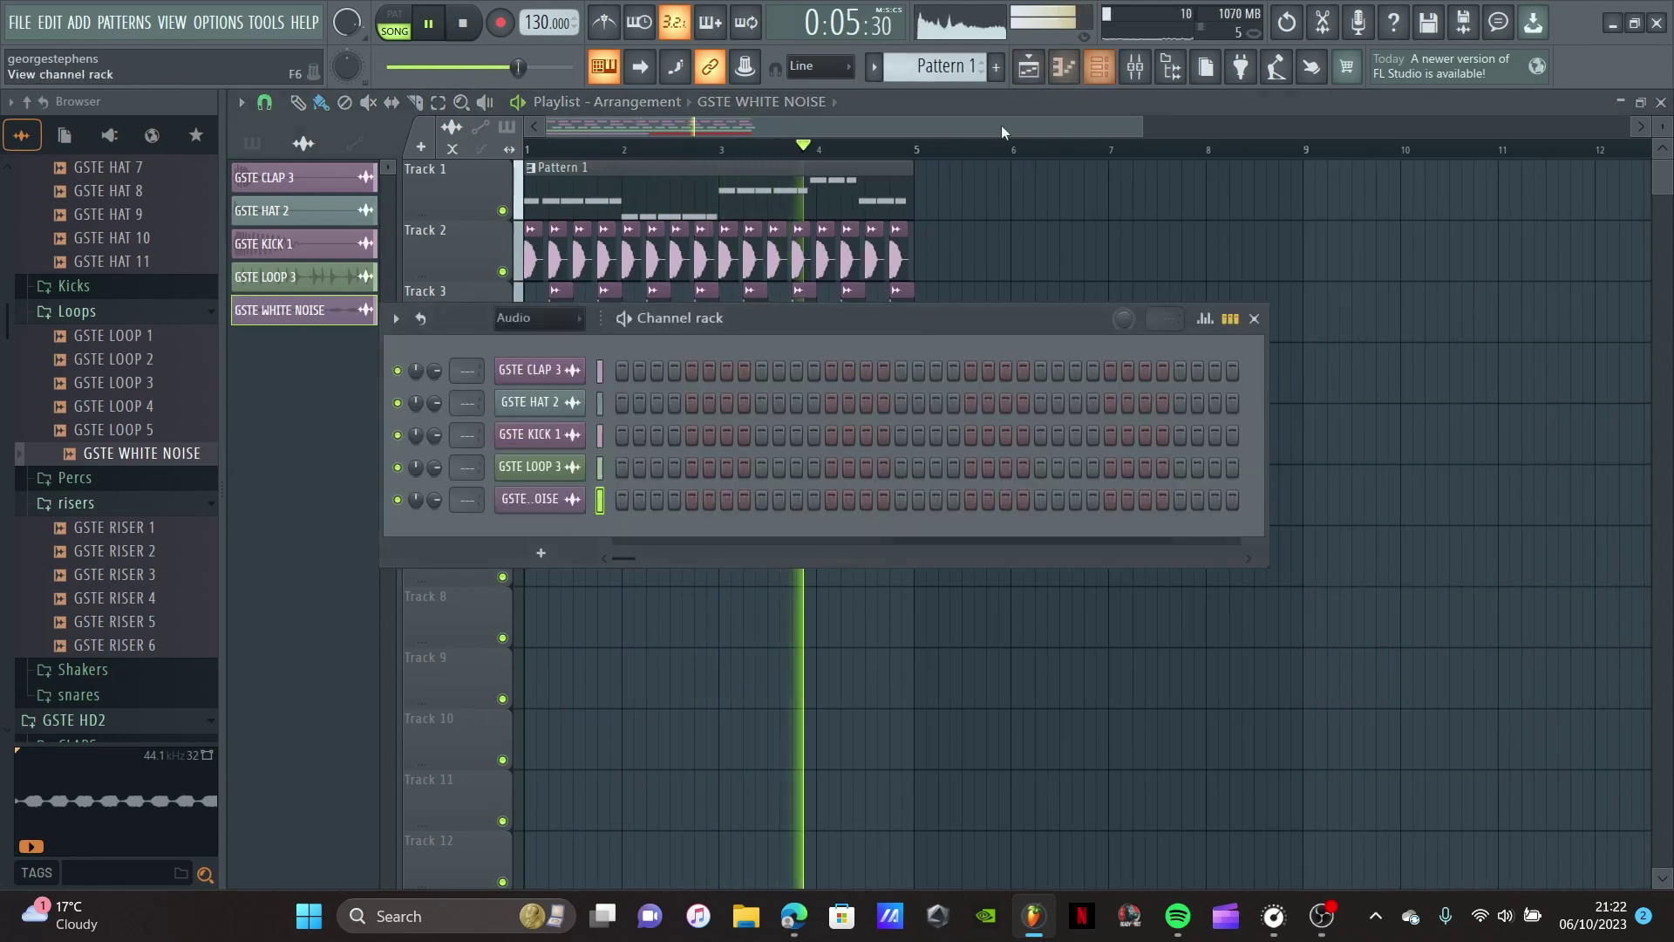
click(545, 319)
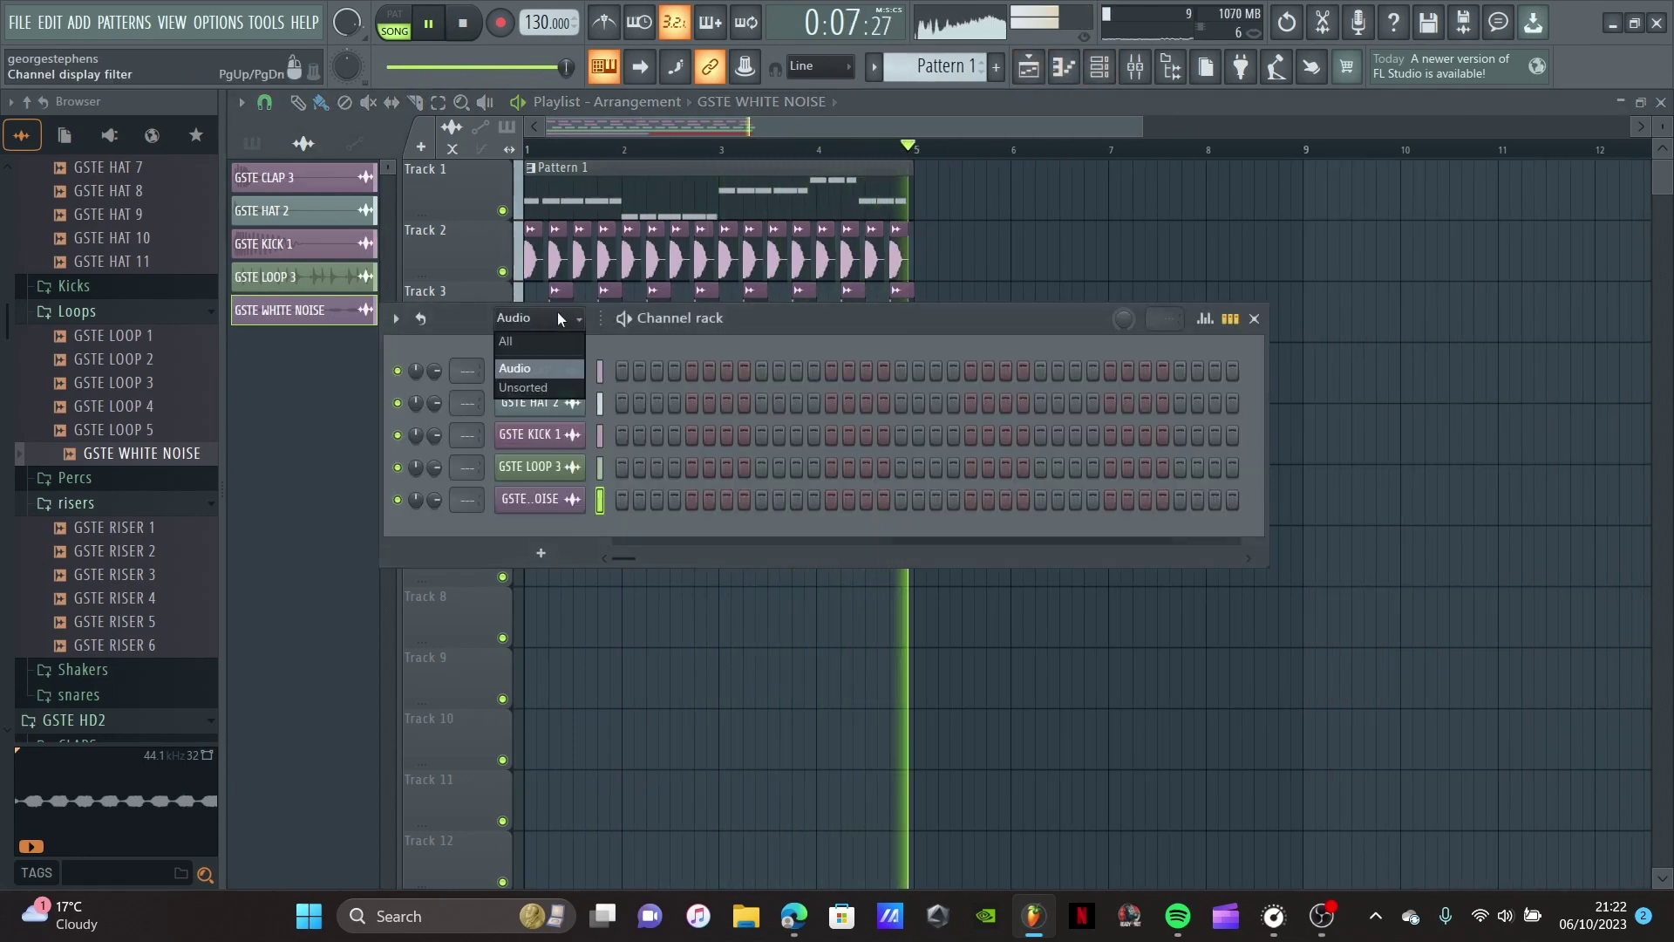
click(551, 387)
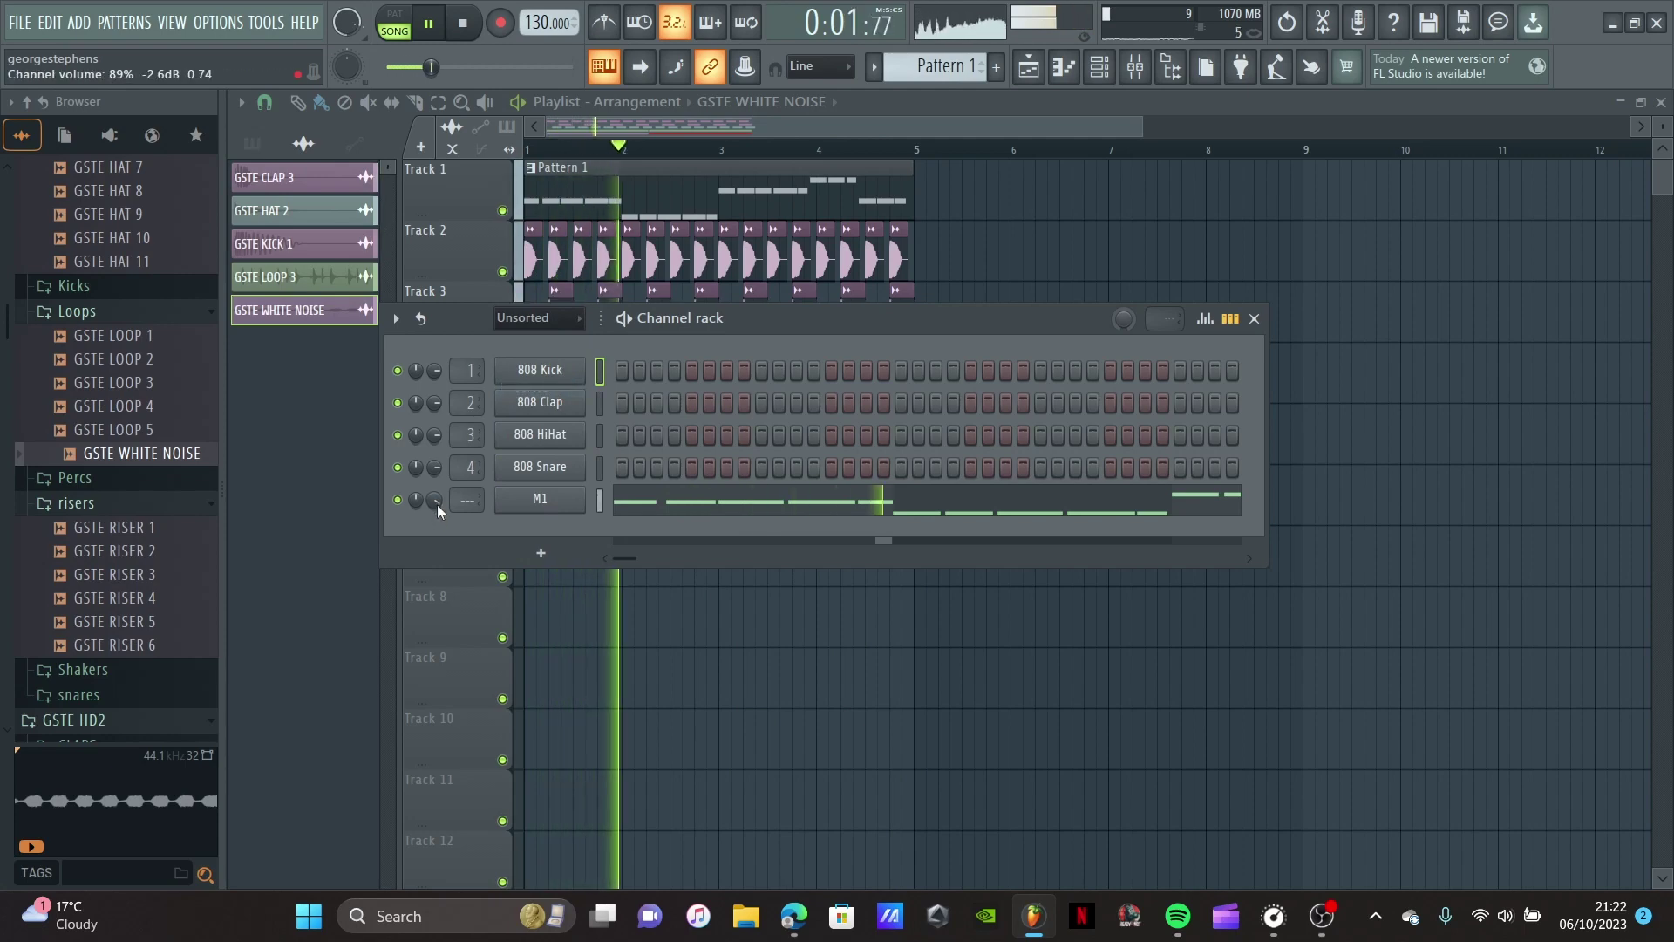
drag(437, 504, 437, 493)
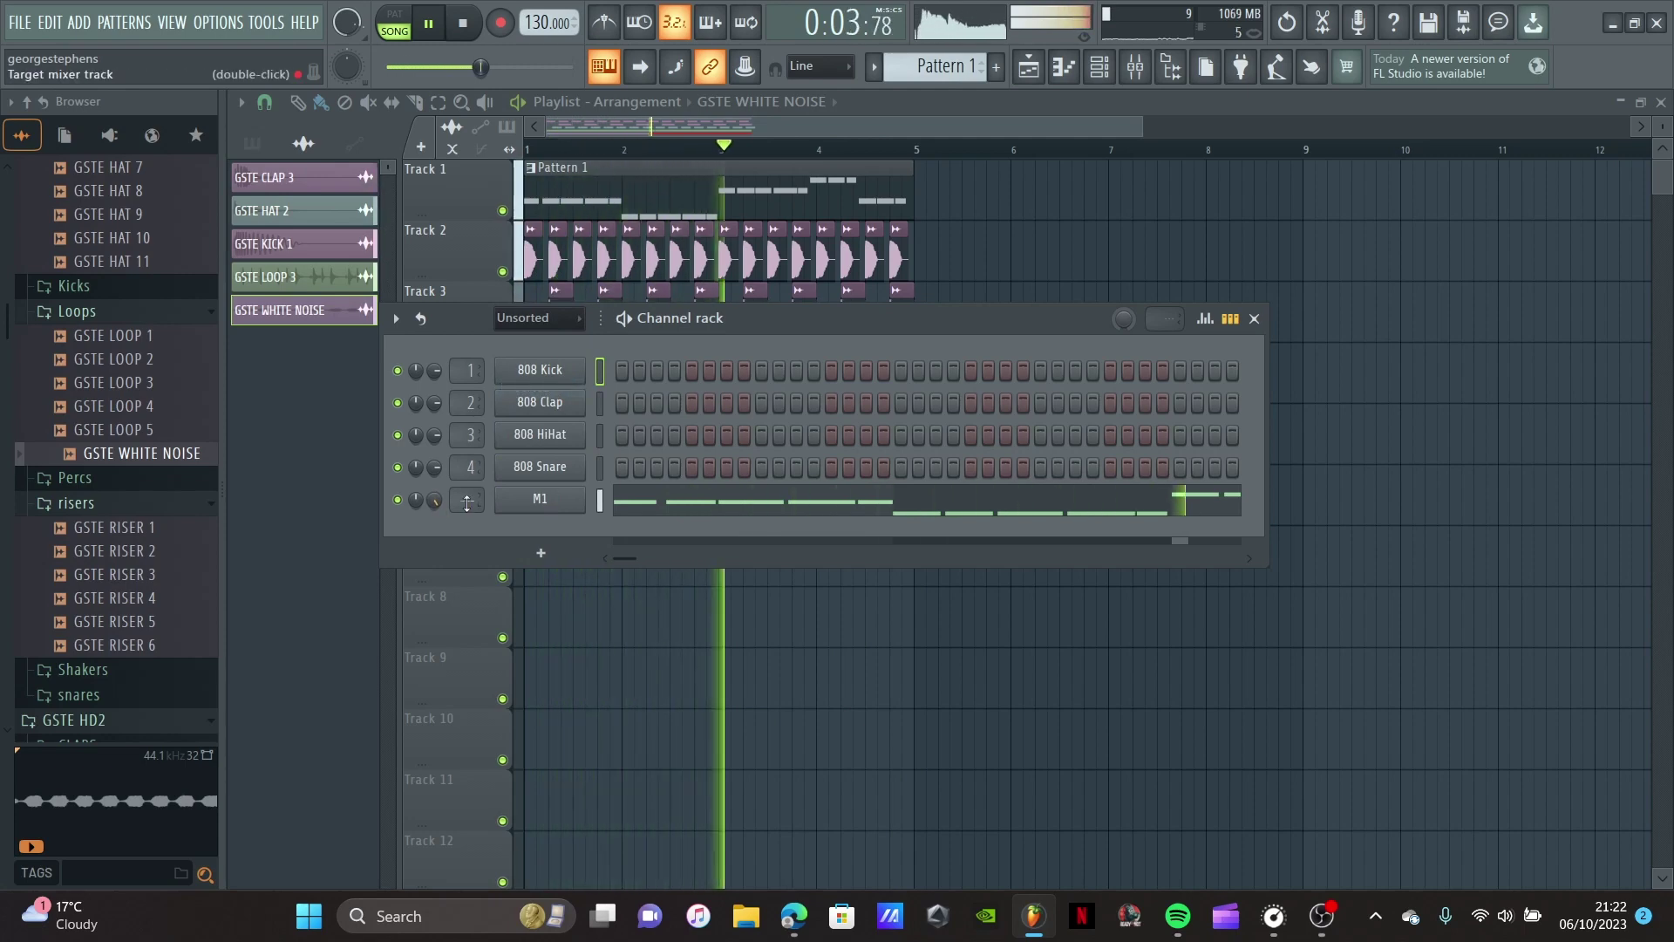
click(626, 109)
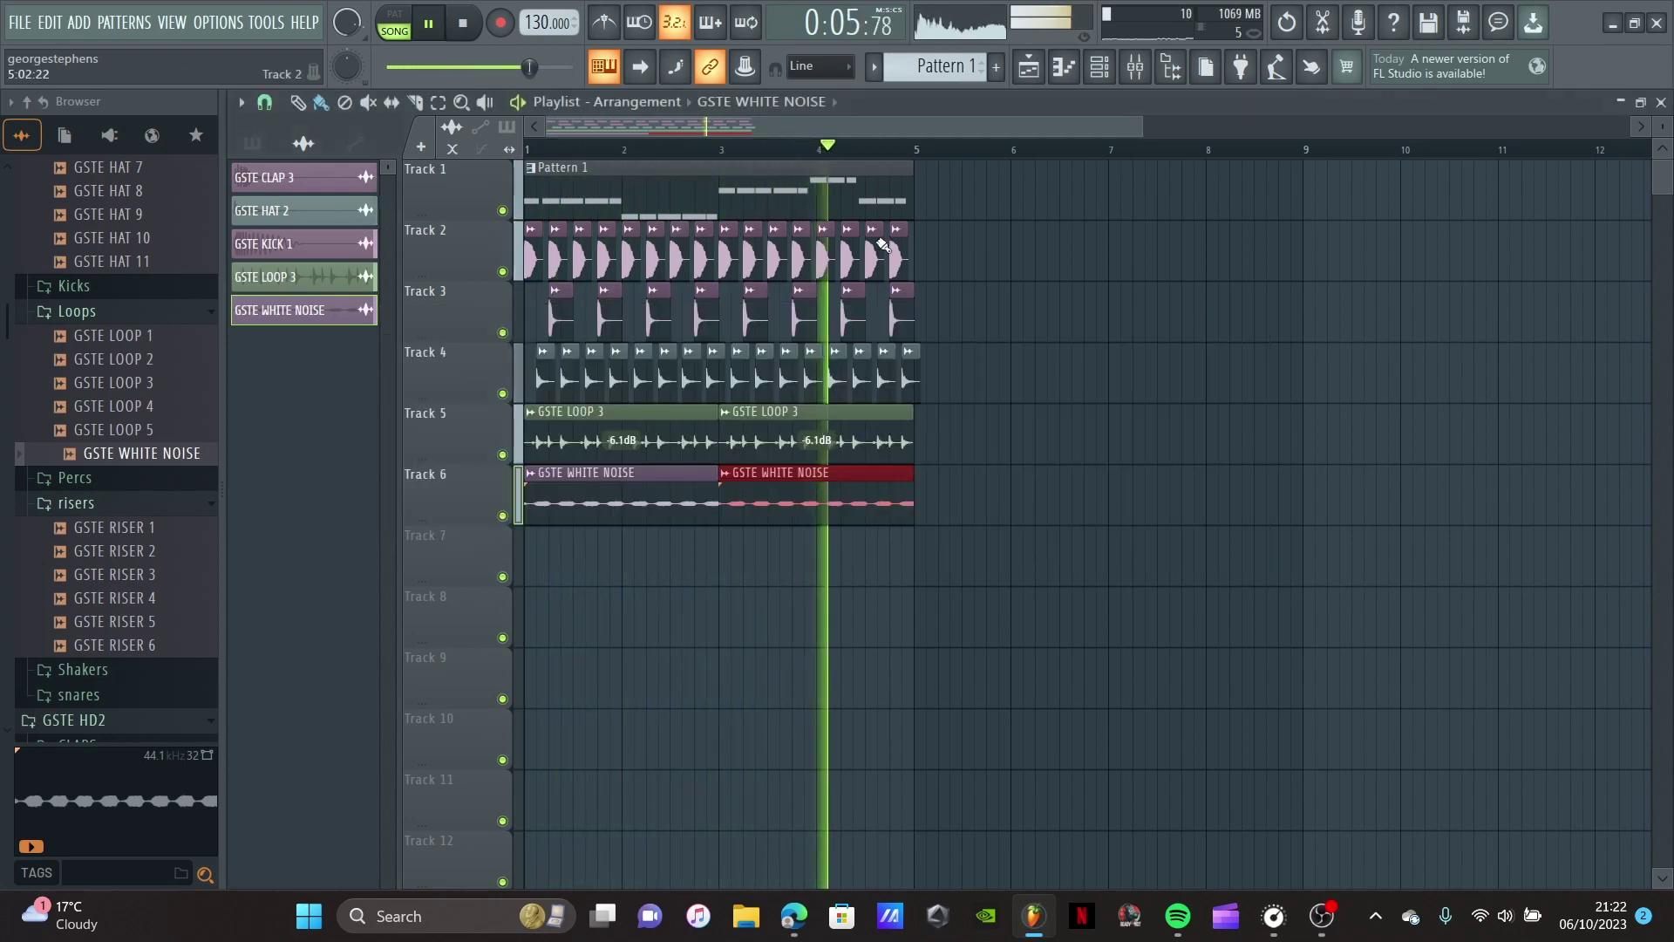
Step: Stop the playback and expand the GSTE BB1 sample folder in the browser
key(space)
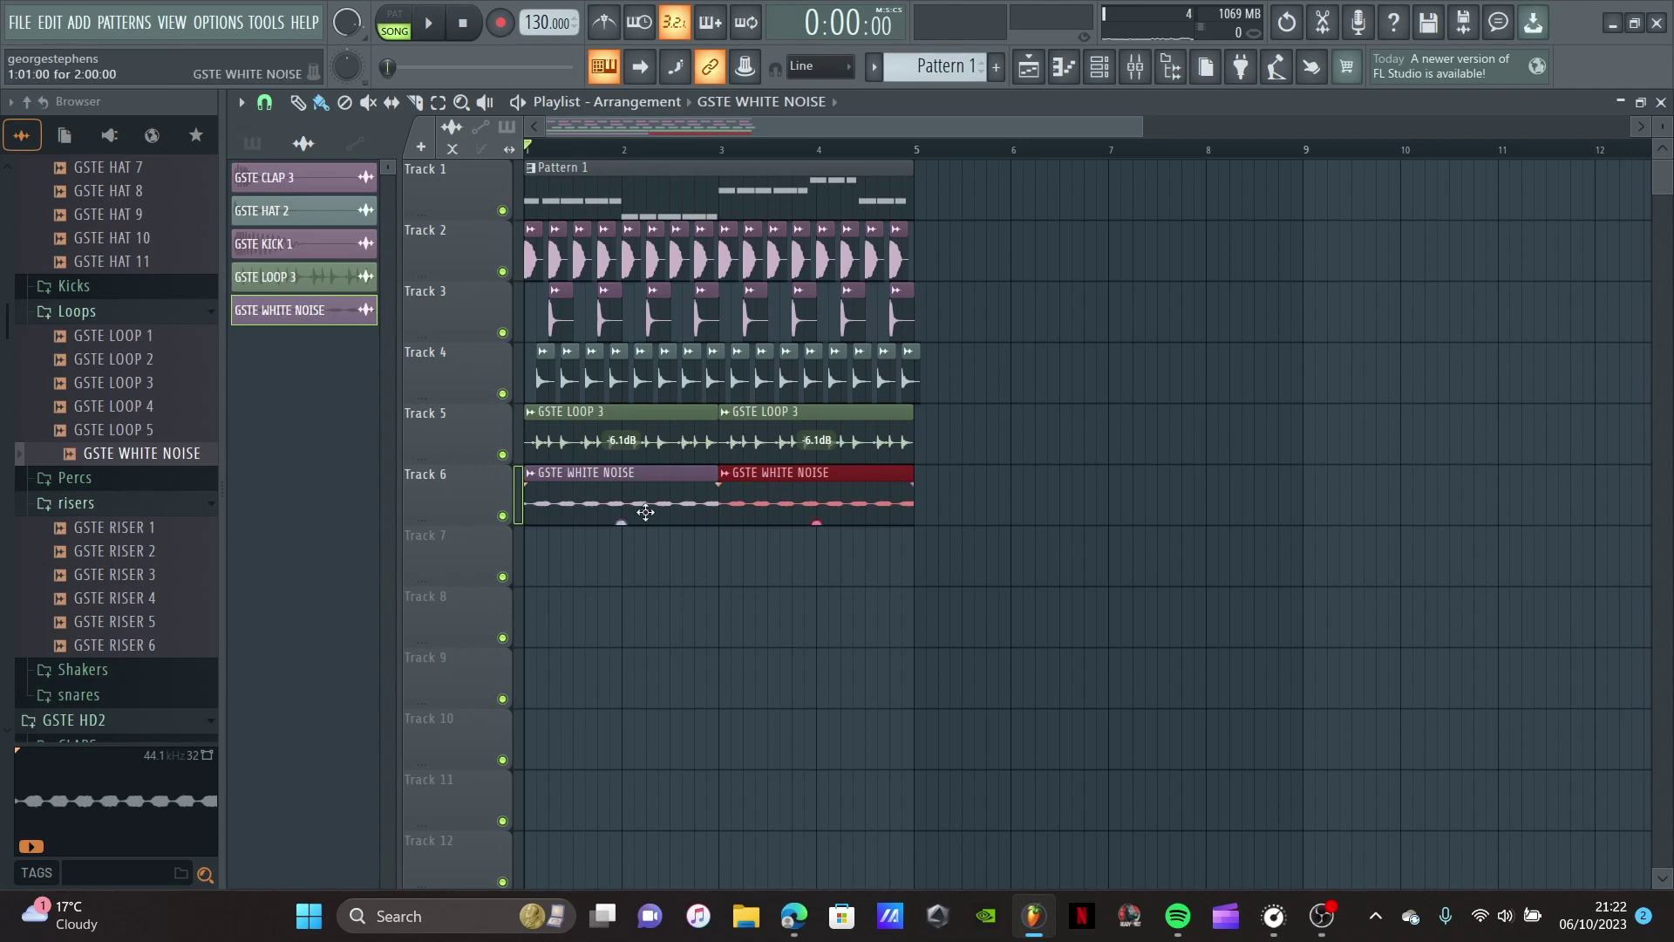
ctrl+scroll(560, 558, up, 5)
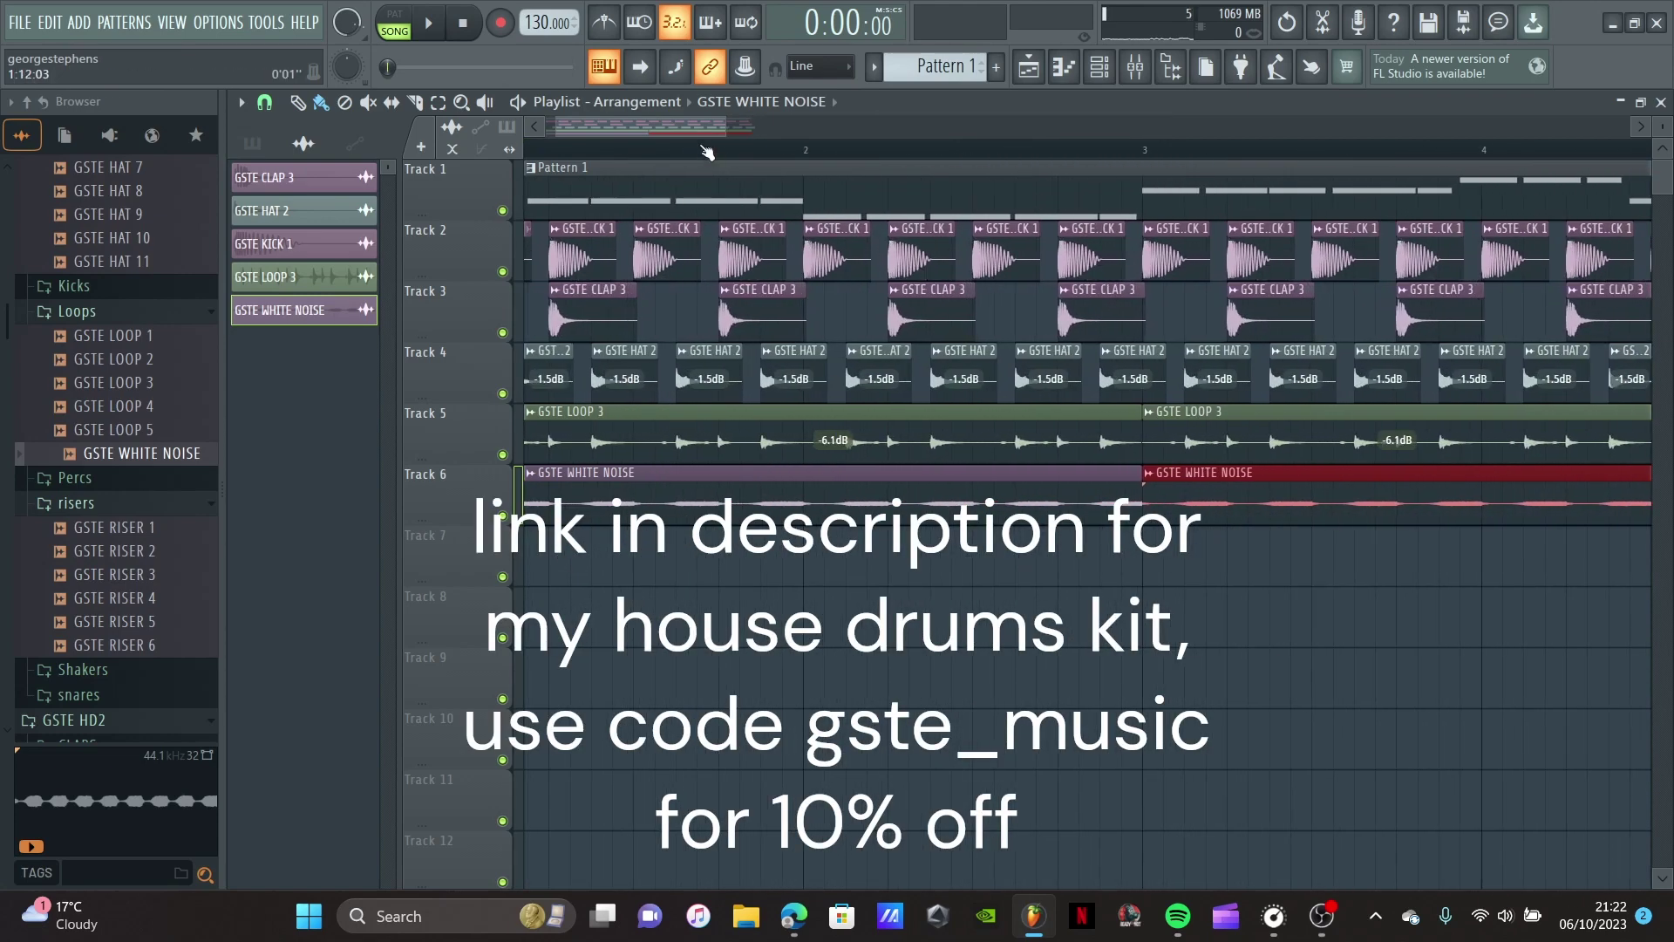
drag(671, 126, 611, 126)
ctrl+scroll(568, 170, down, 8)
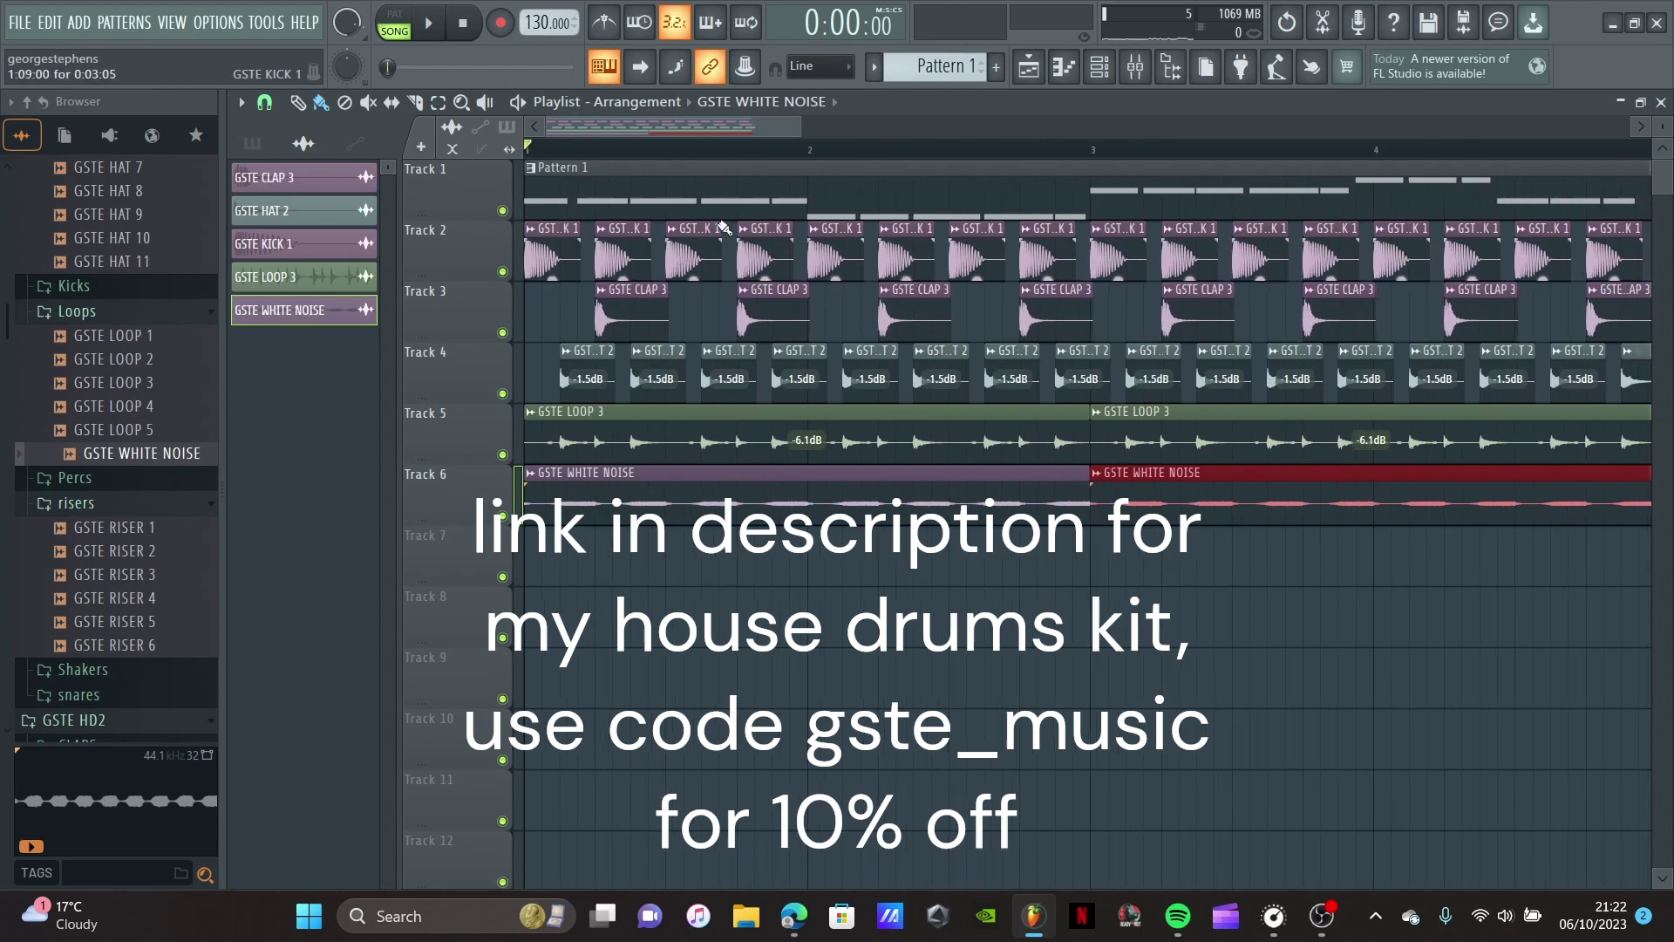
scroll(87, 417, up, 8)
scroll(122, 454, up, 5)
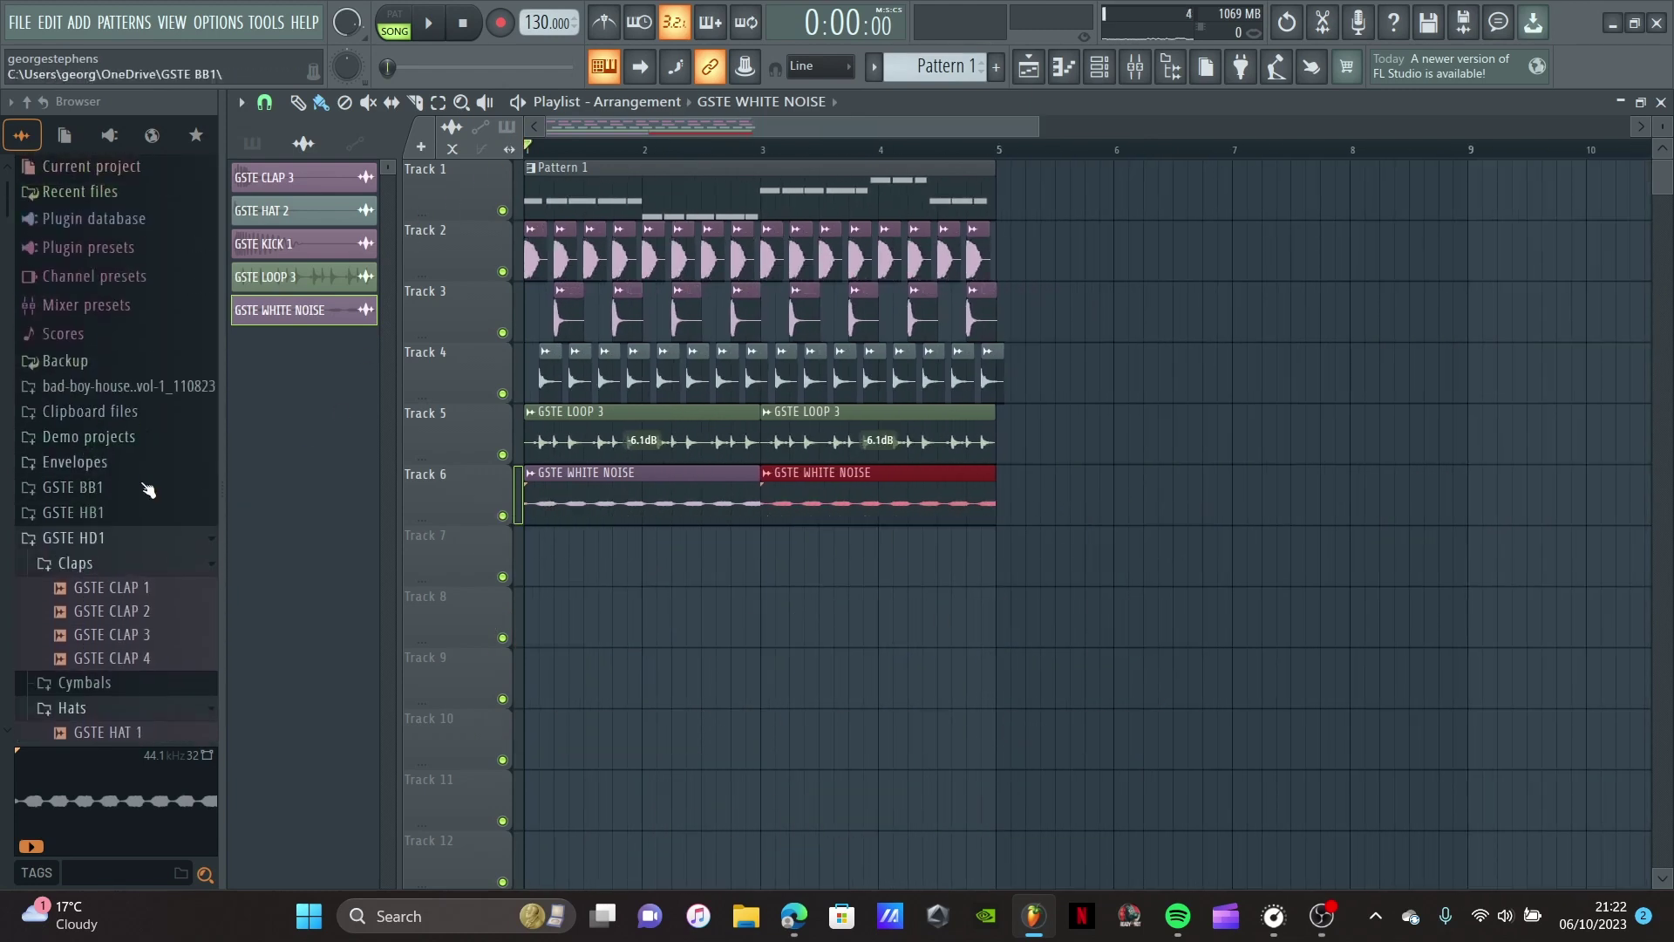
scroll(123, 478, down, 5)
click(96, 347)
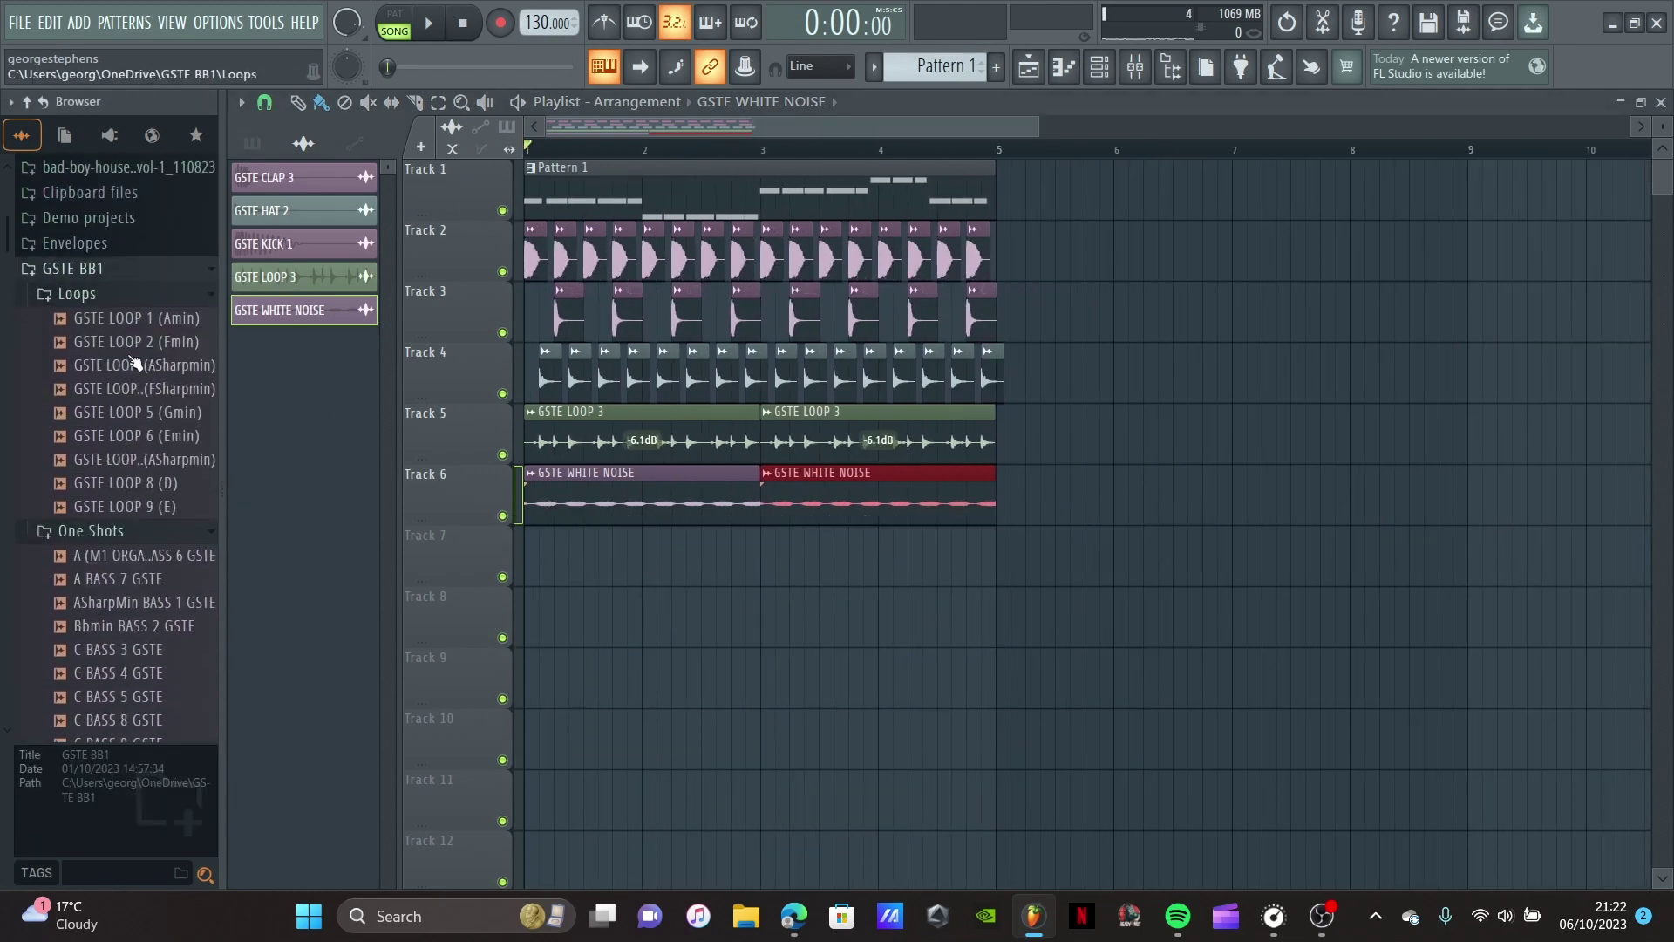
Step: Audition the bass one-shots in the GSTE BB1 folder from A (M1 ORGAN) BASS 6 GSTE to C BASS 5 GSTE
scroll(153, 408, down, 6)
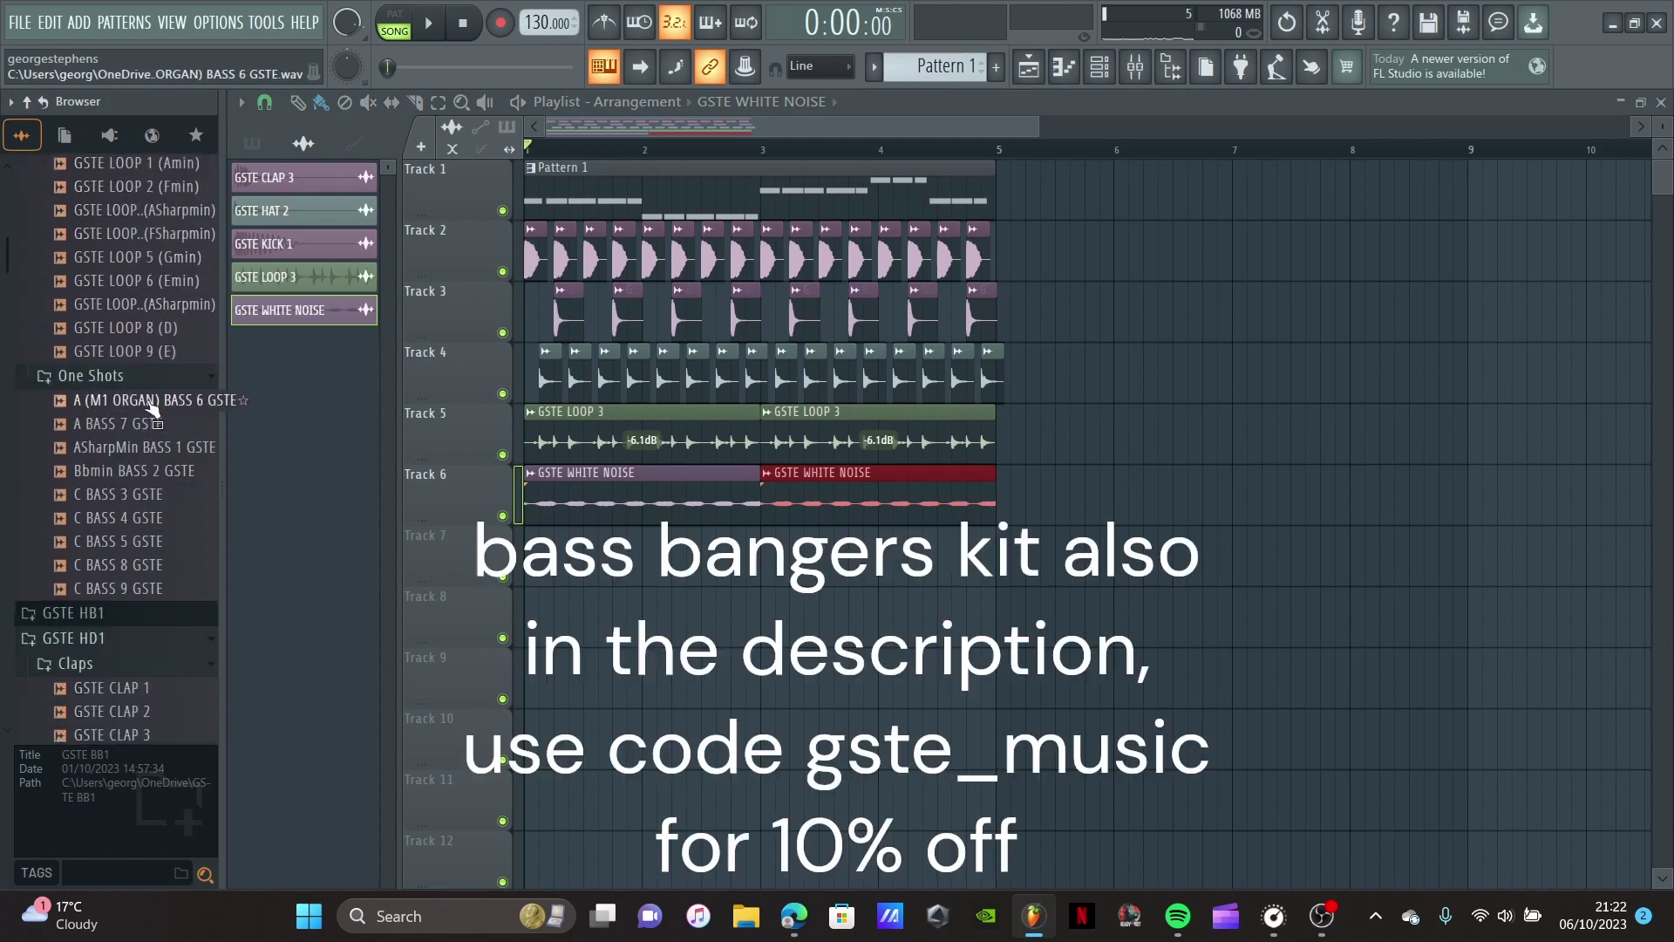
click(149, 405)
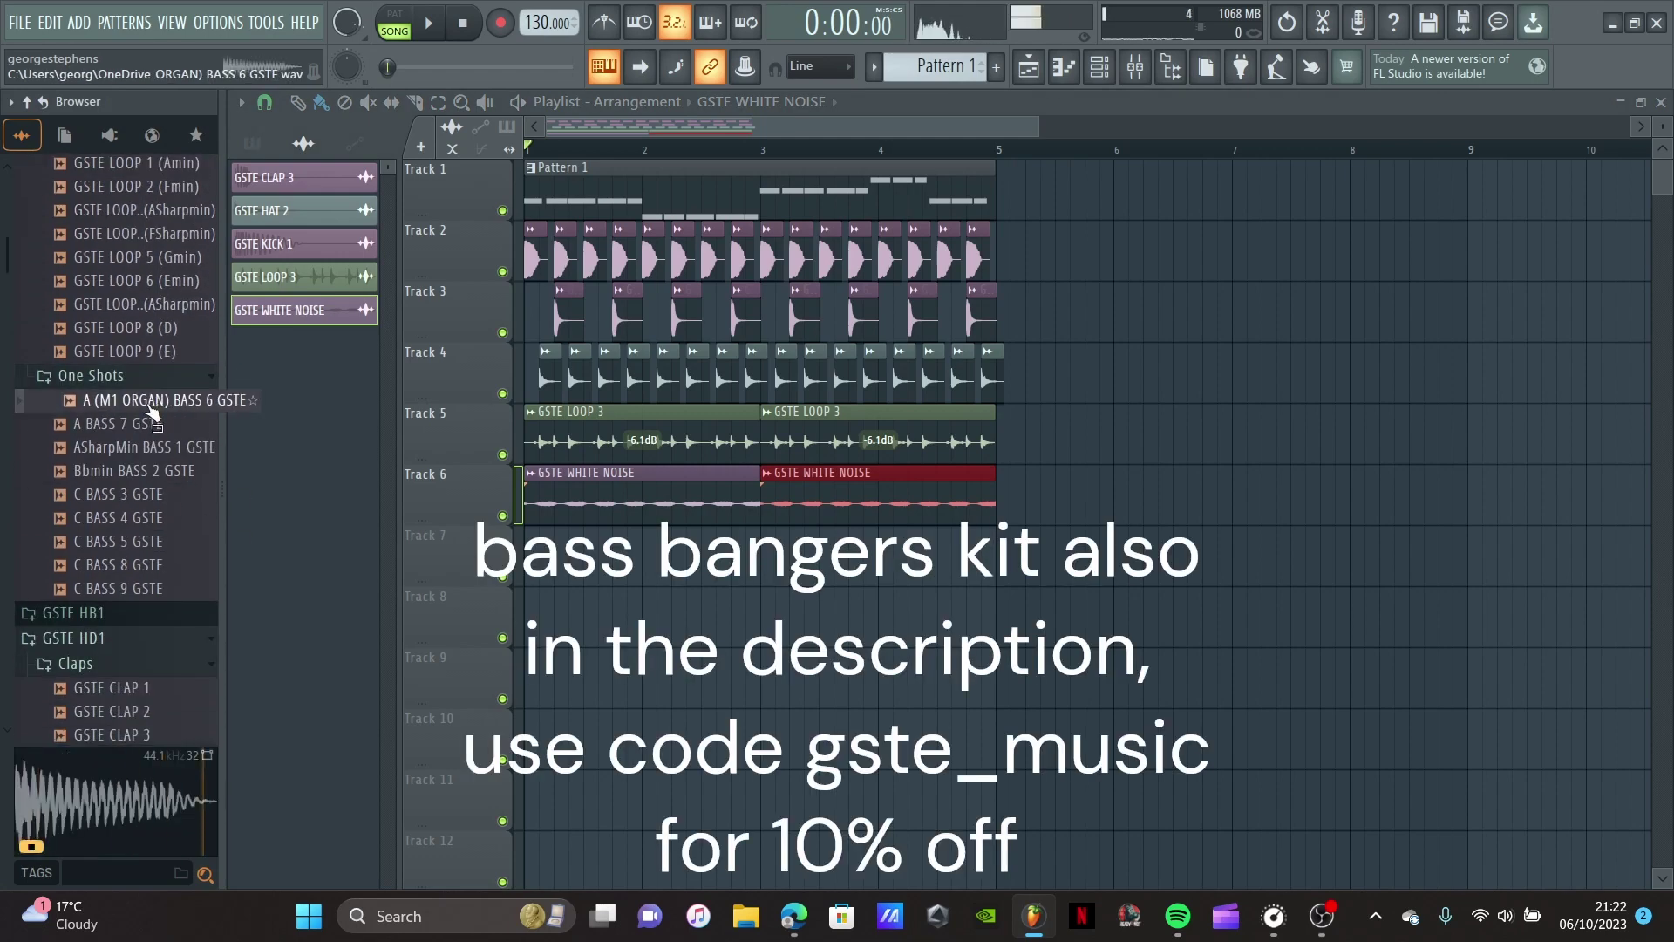
click(152, 423)
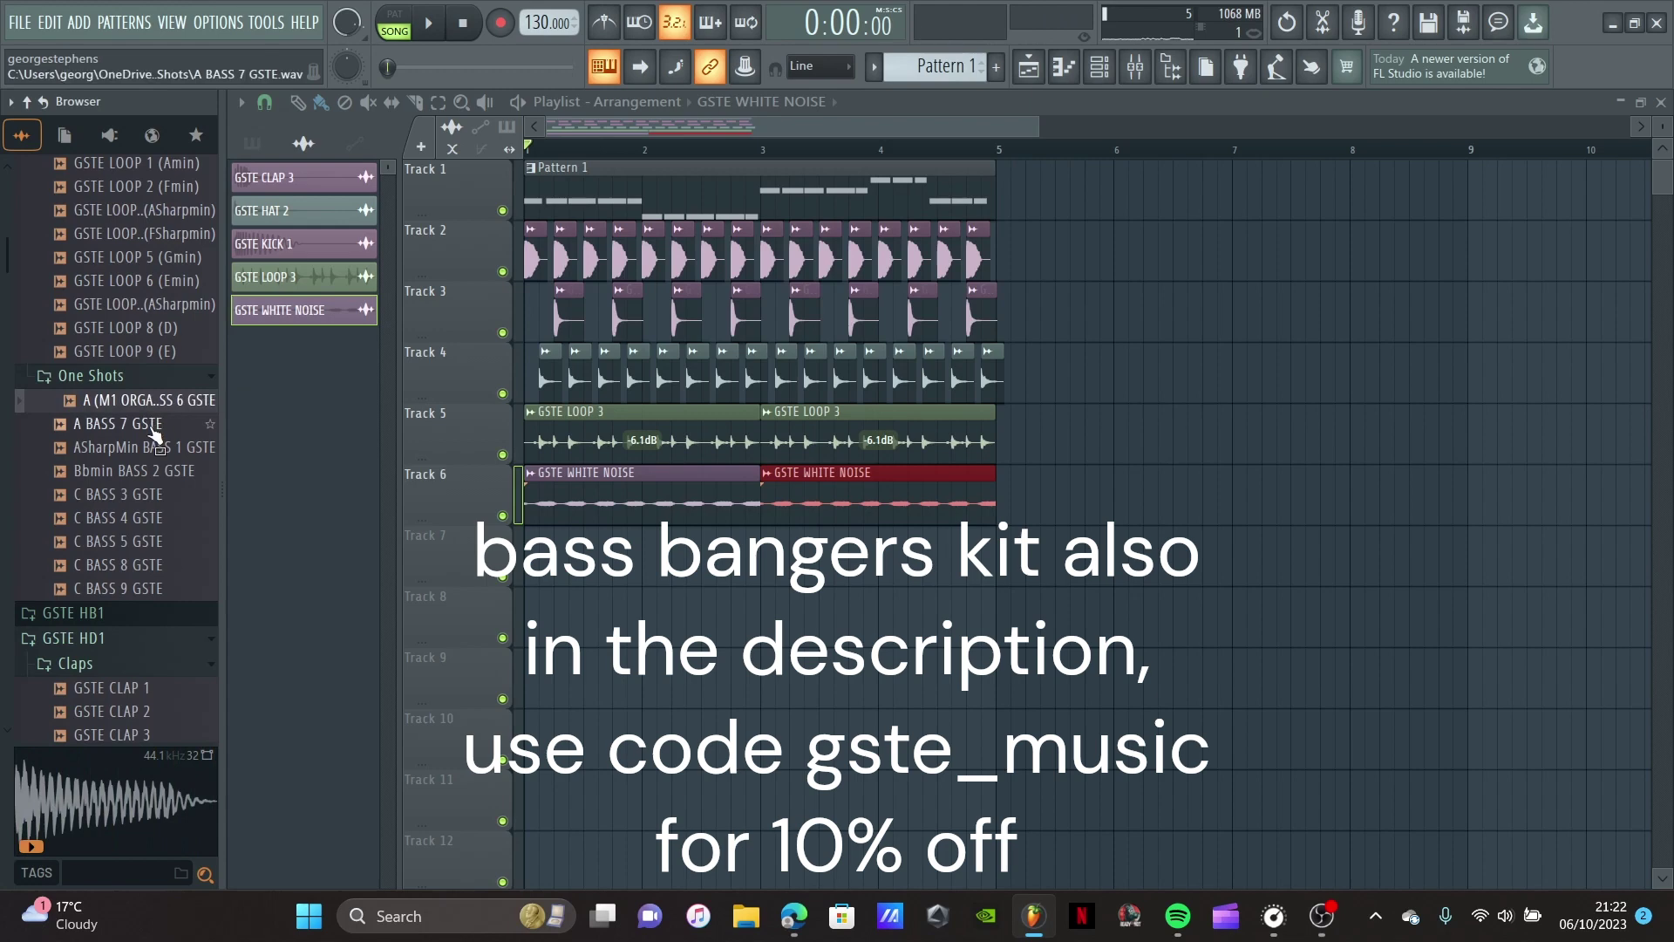
key(Down)
key(Down)
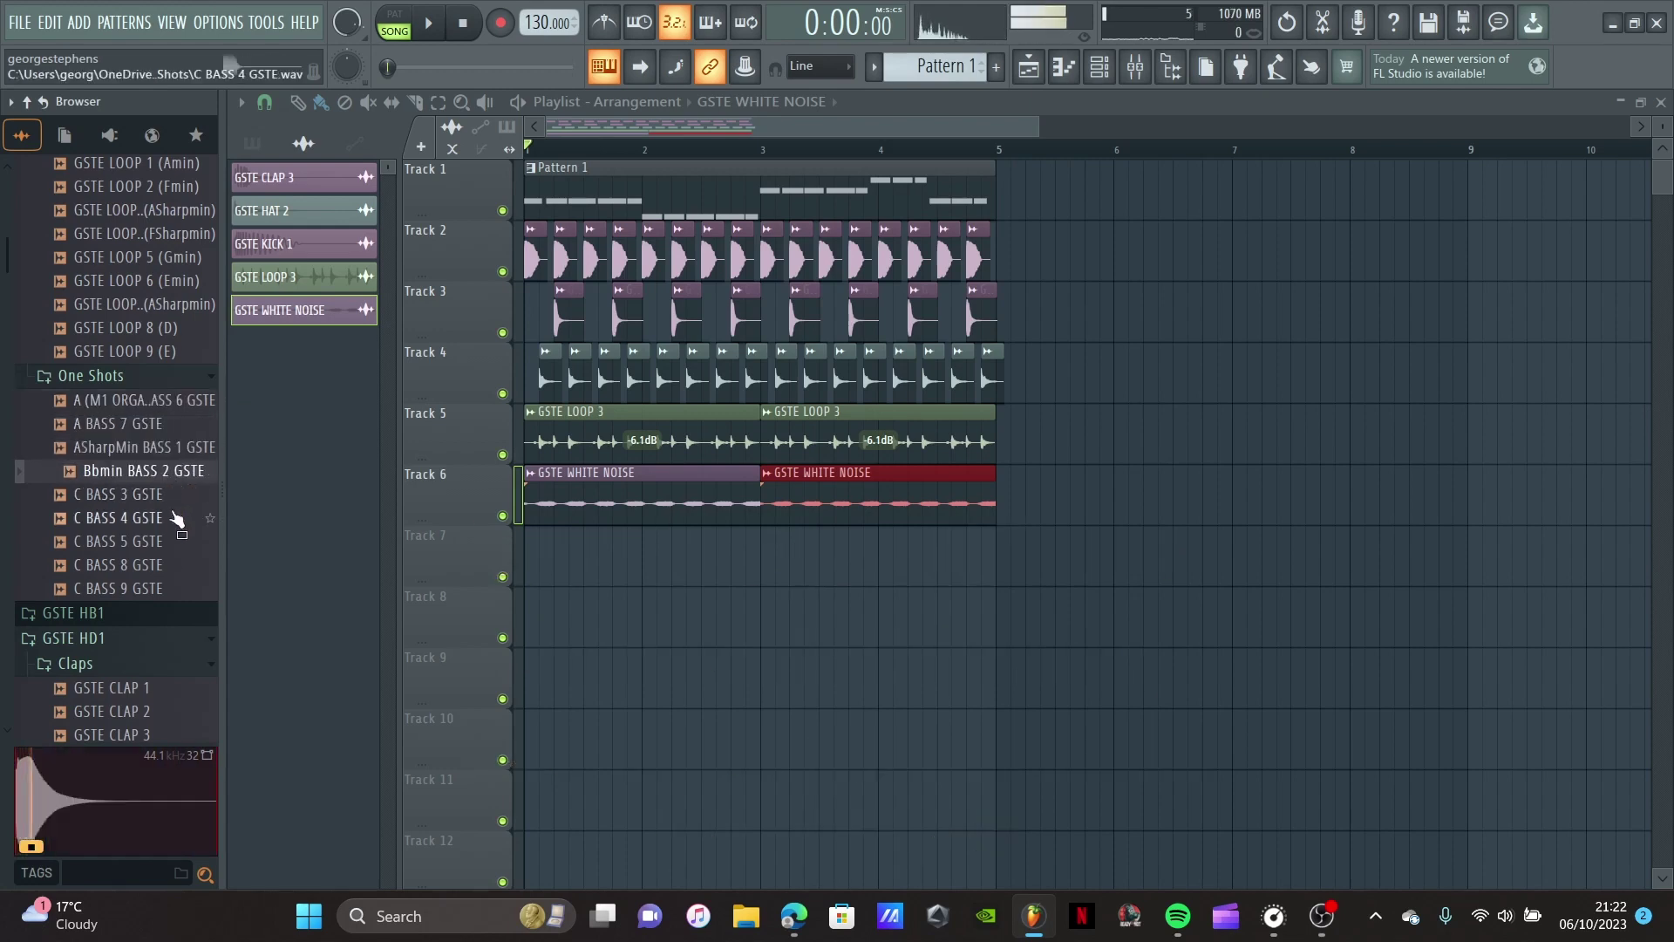
key(Down)
key(Down)
key(Down)
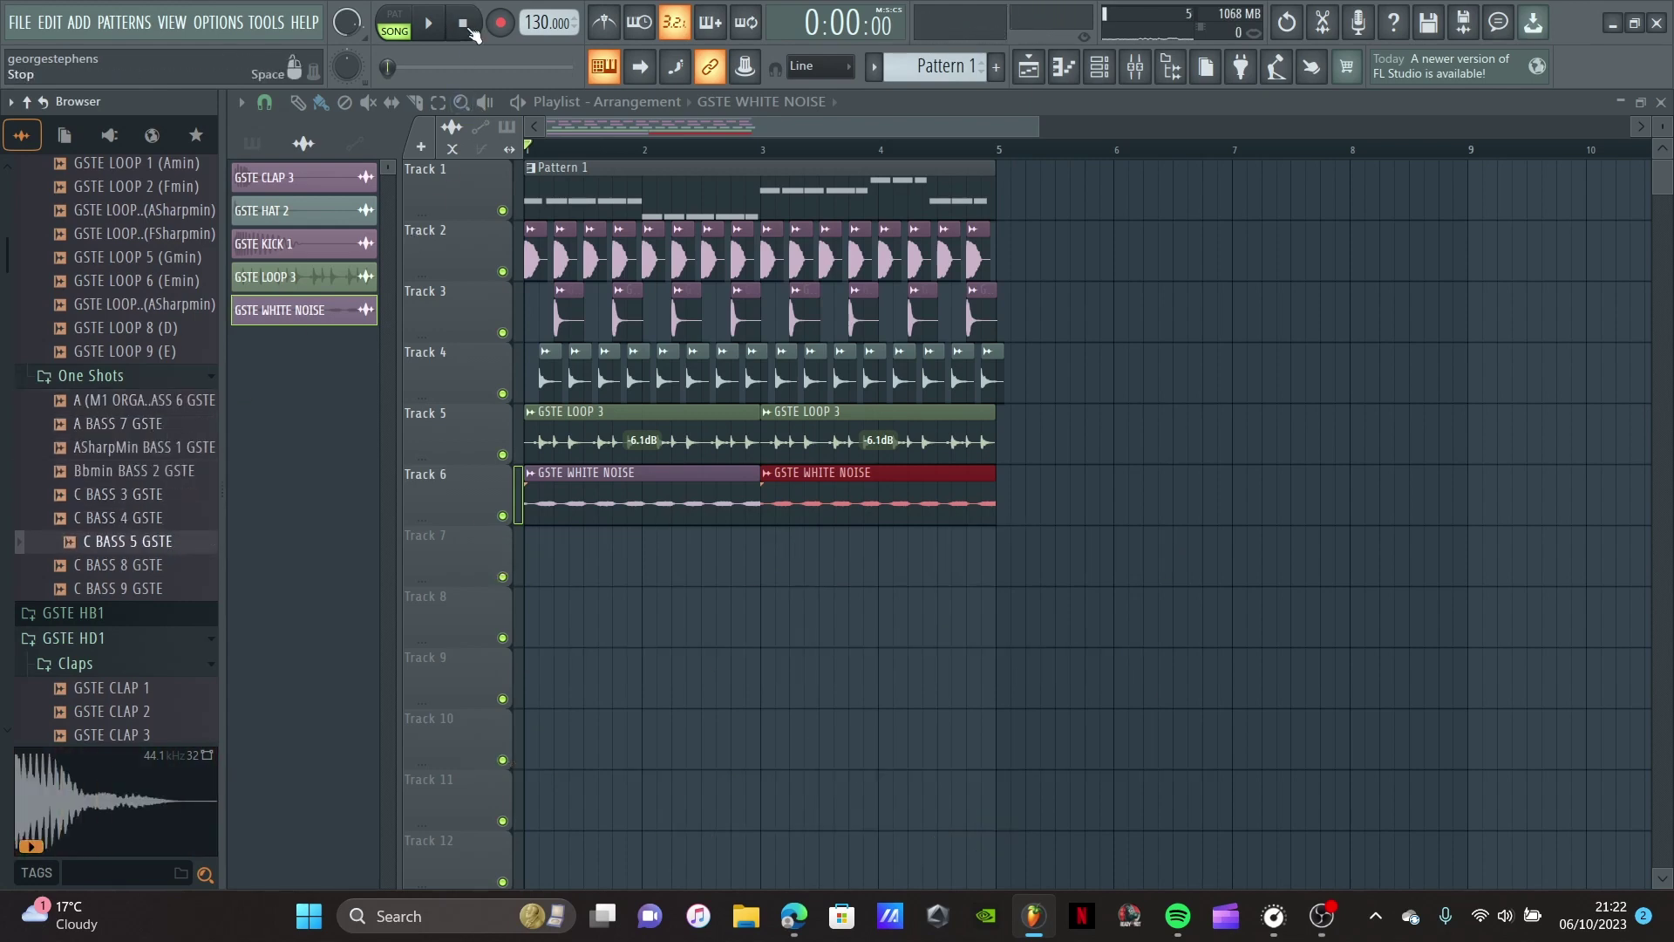
Step: Audition the first three bass loops in the GSTE BB1 Loops folder, up to GSTE LOOP 3 (ASharpmin)
scroll(187, 349, up, 4)
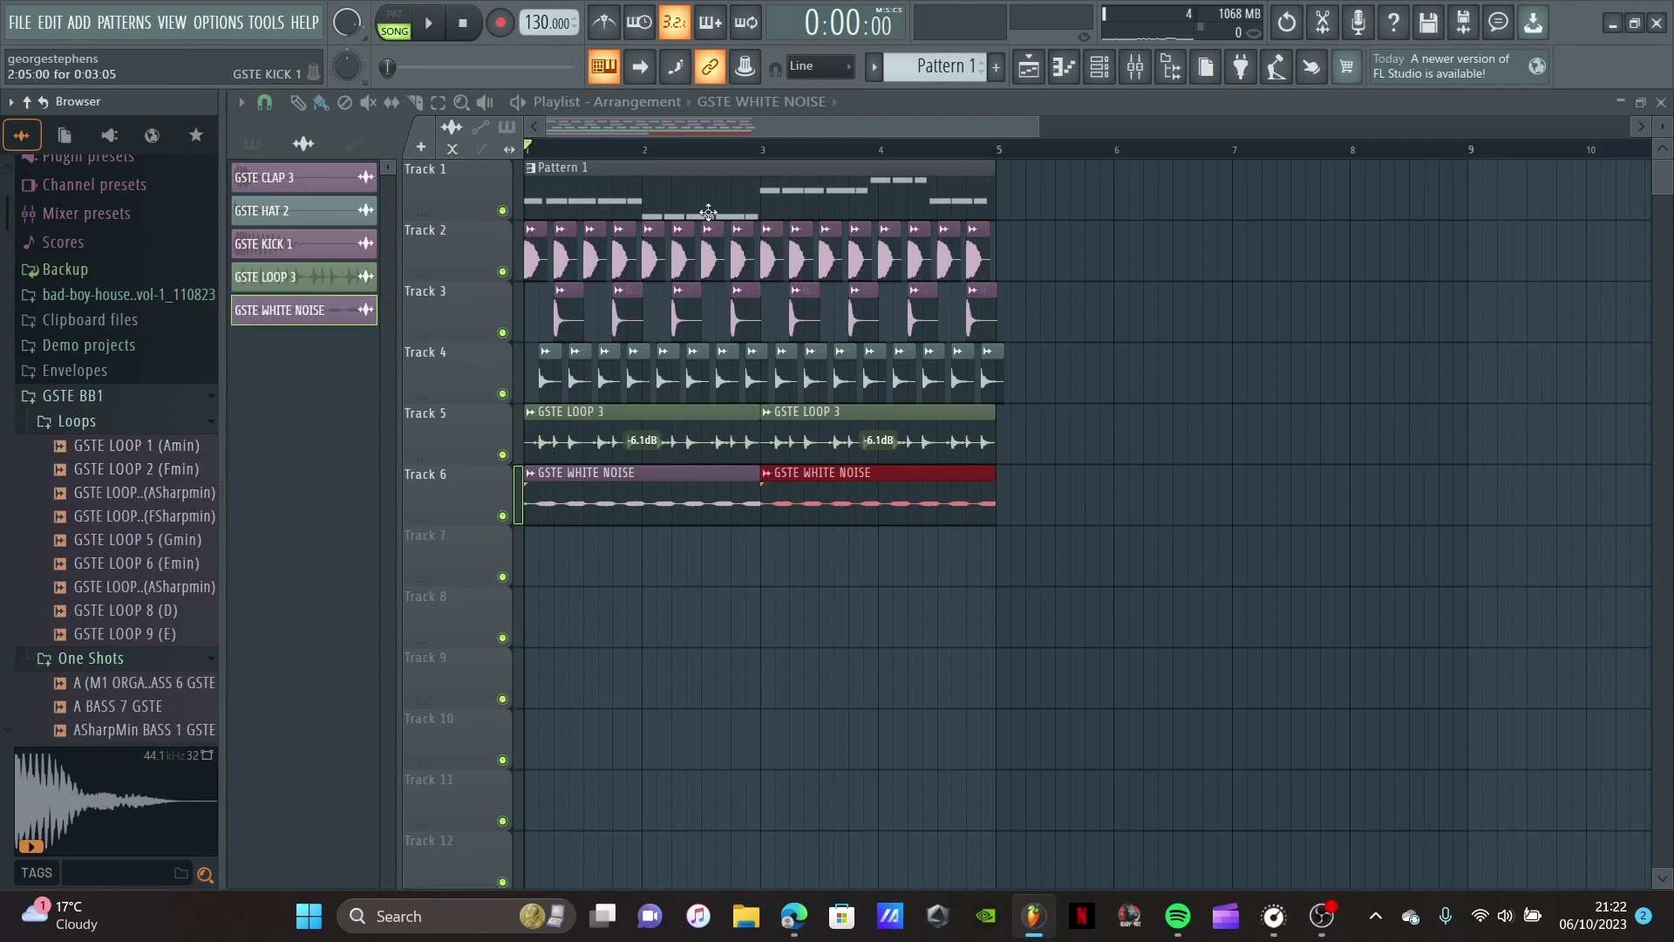
click(131, 444)
click(144, 468)
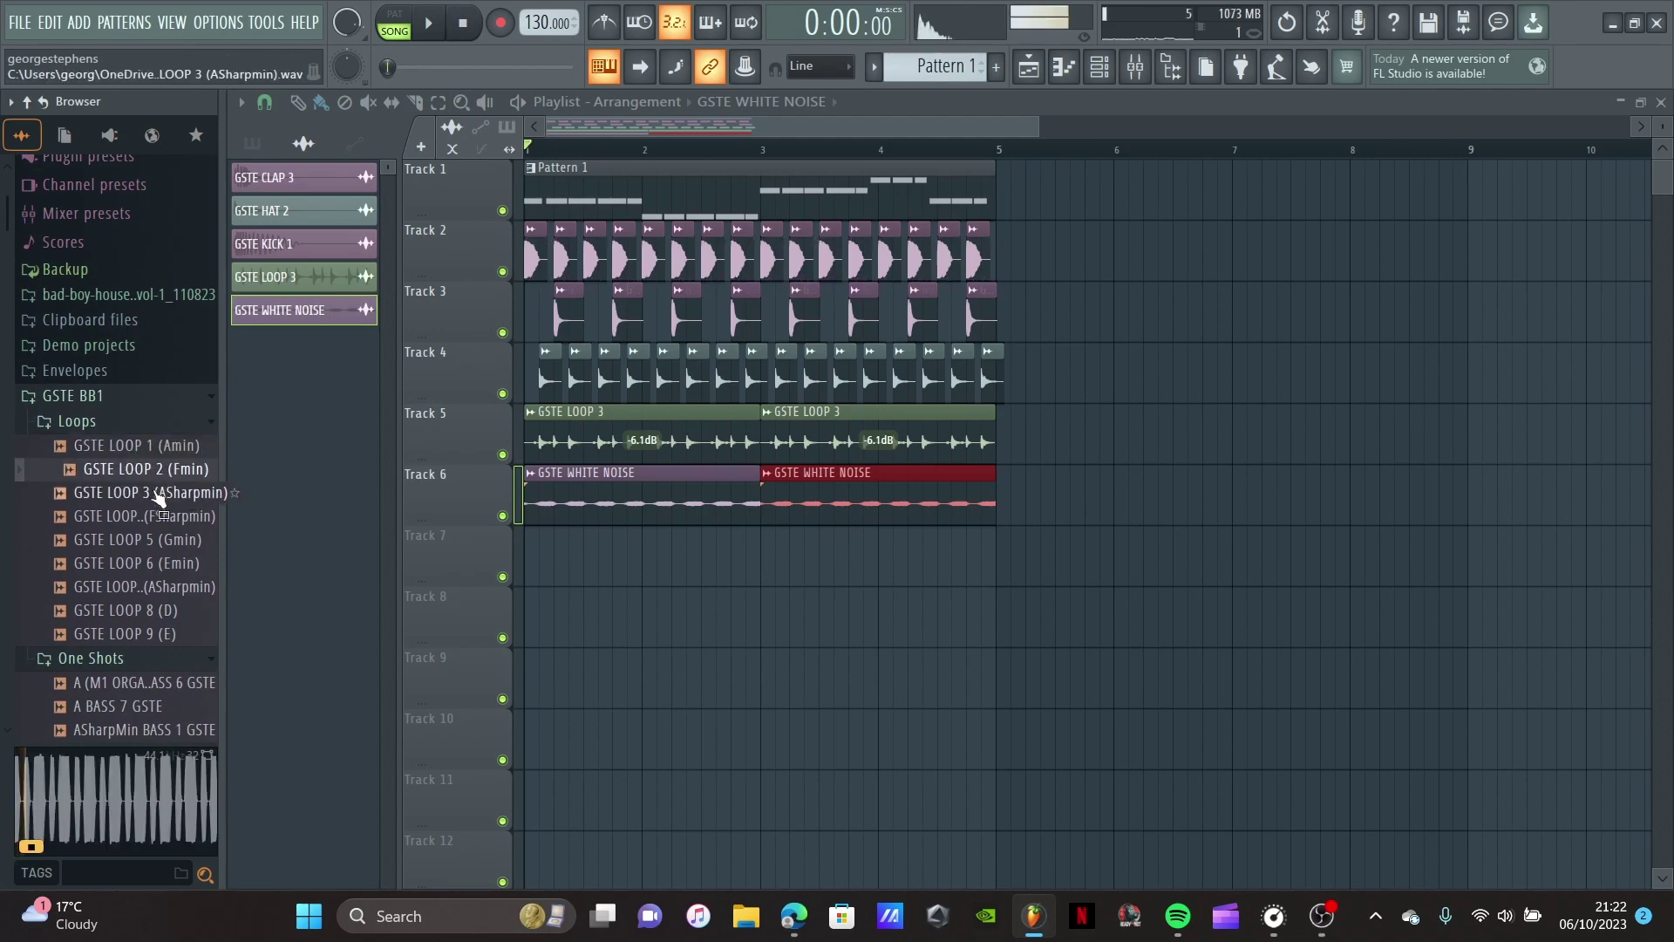
click(157, 493)
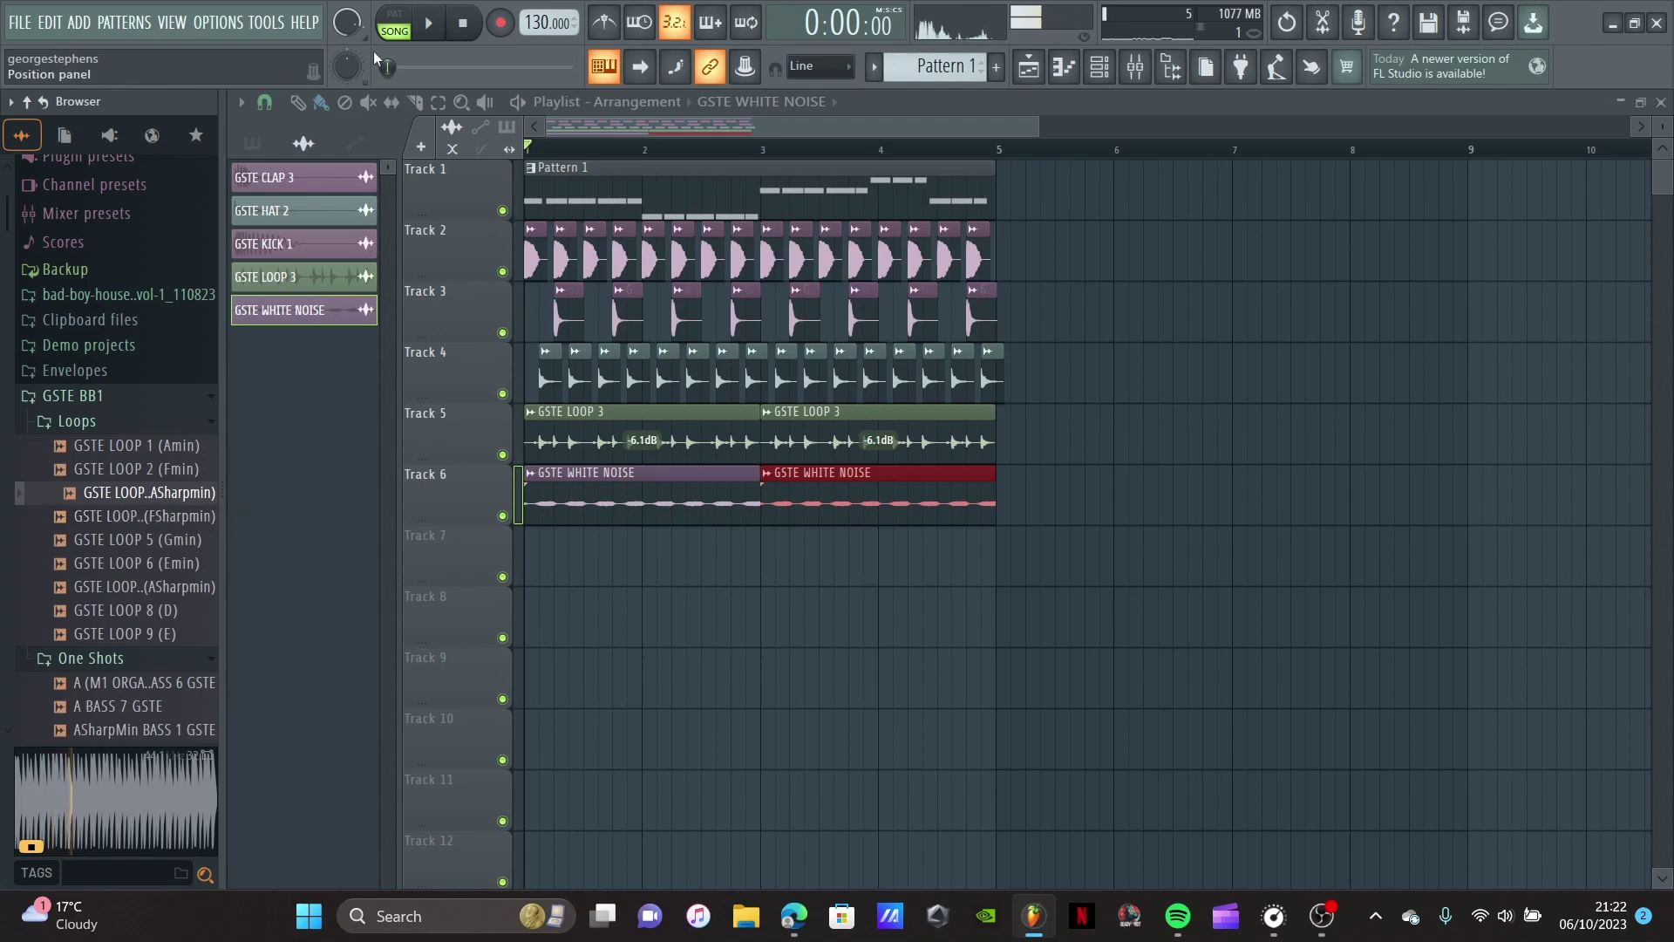
Step: Place GSTE LOOP 3 (ASharpmin) at the start of Track 8 and set the project tempo to 138 BPM
drag(178, 506, 534, 620)
scroll(1175, 394, down, 1)
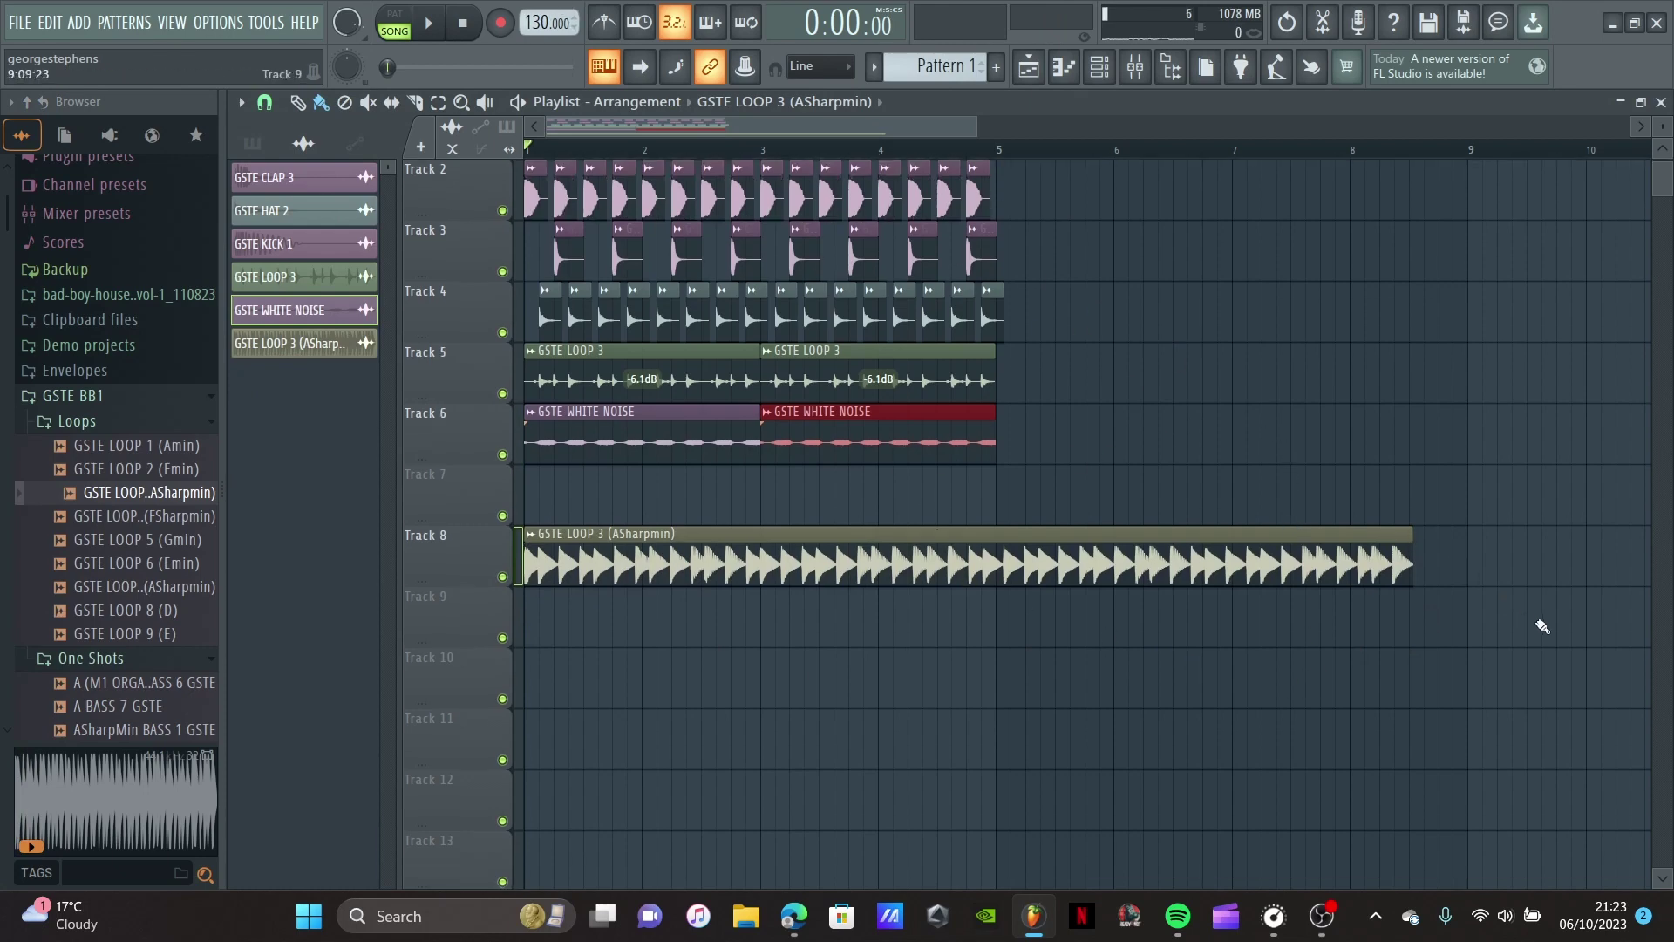
scroll(533, 22, up, 8)
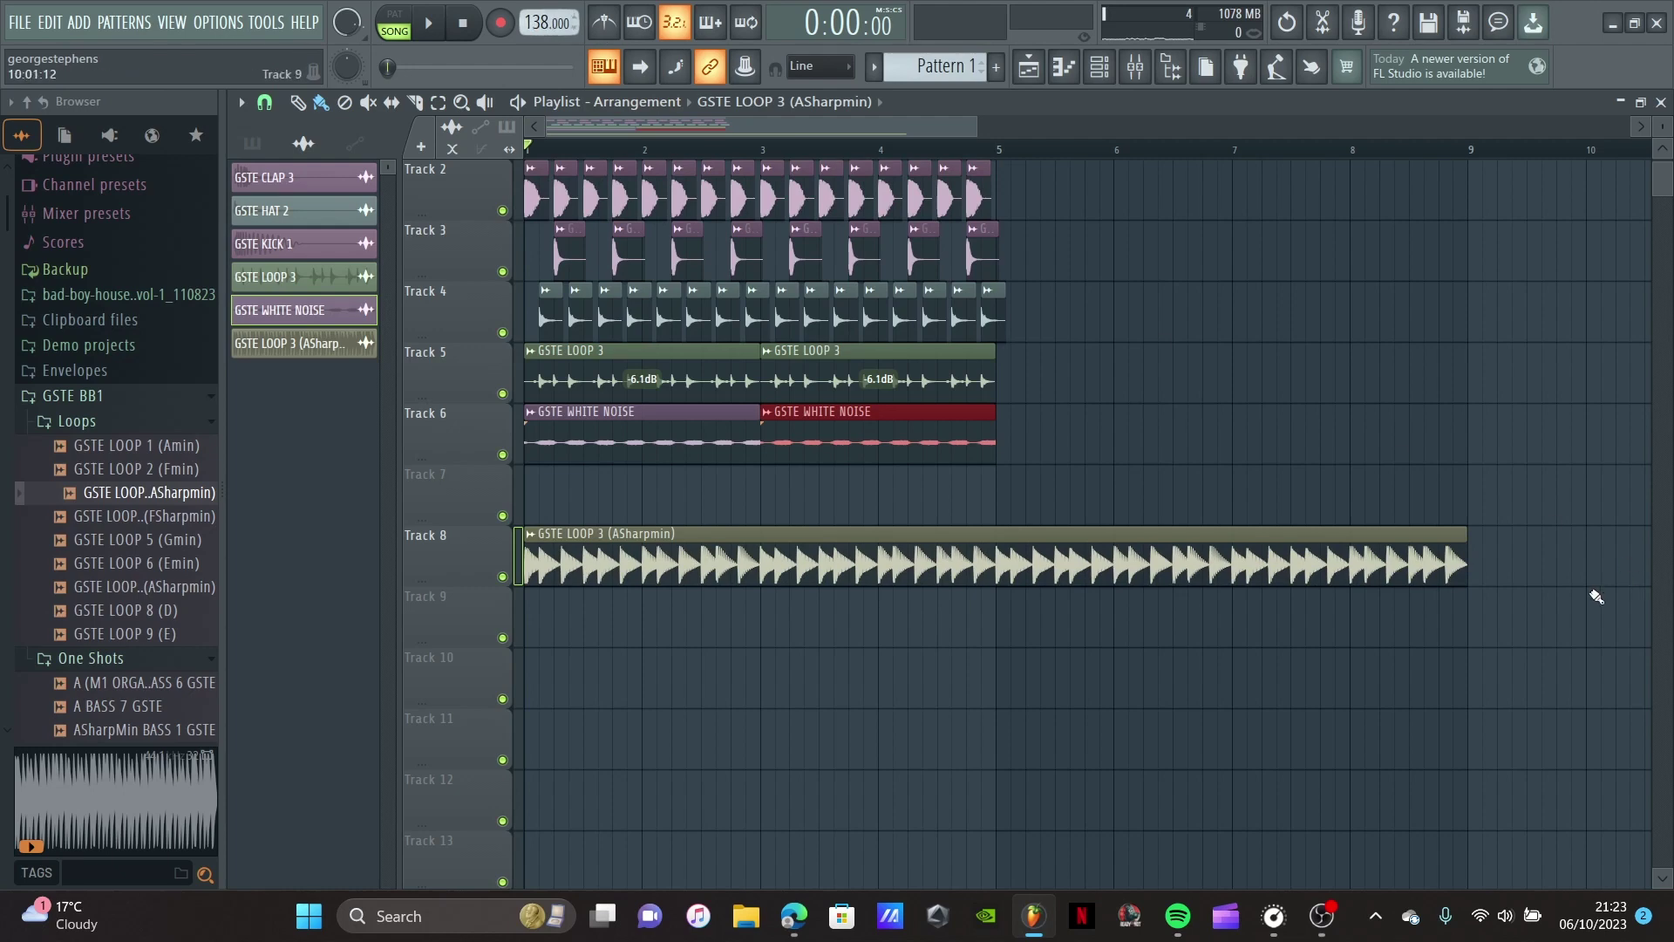
Step: Delete the drum, percussion loop and white noise clips on Tracks 2 to 6 and undo the deletion
scroll(1420, 628, down, 2)
right_click(615, 375)
right_click(798, 375)
right_click(615, 436)
right_click(798, 435)
right_click(843, 318)
right_click(788, 253)
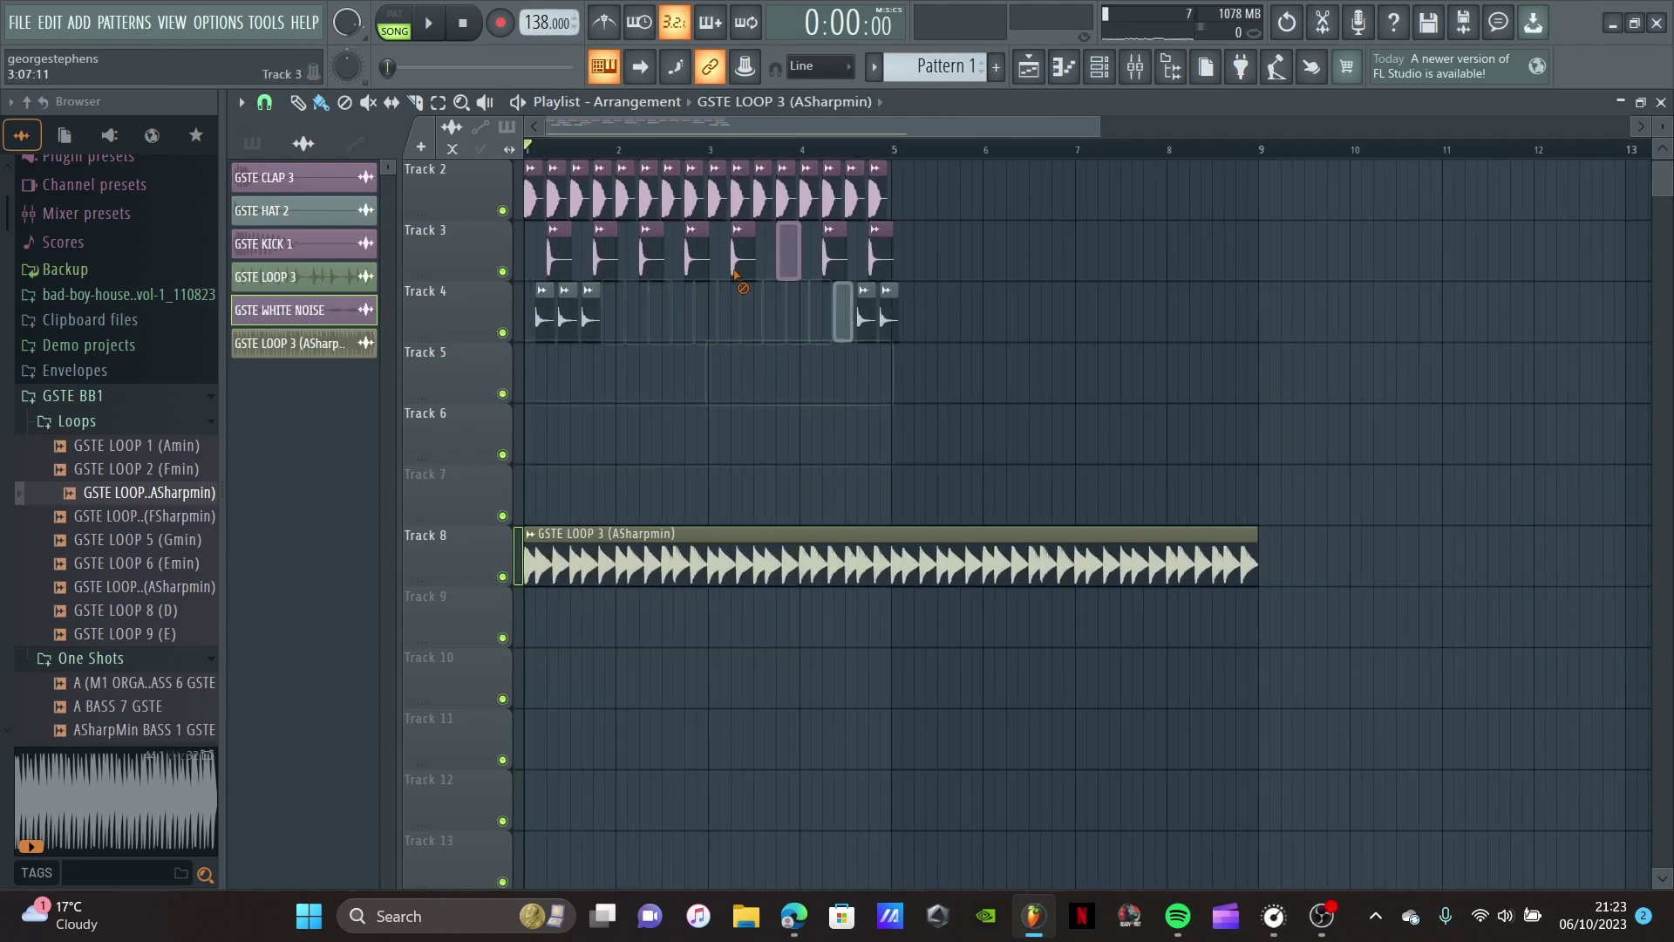
right_click(876, 319)
right_click(599, 253)
right_click(741, 253)
right_click(707, 196)
right_click(545, 318)
right_click(534, 197)
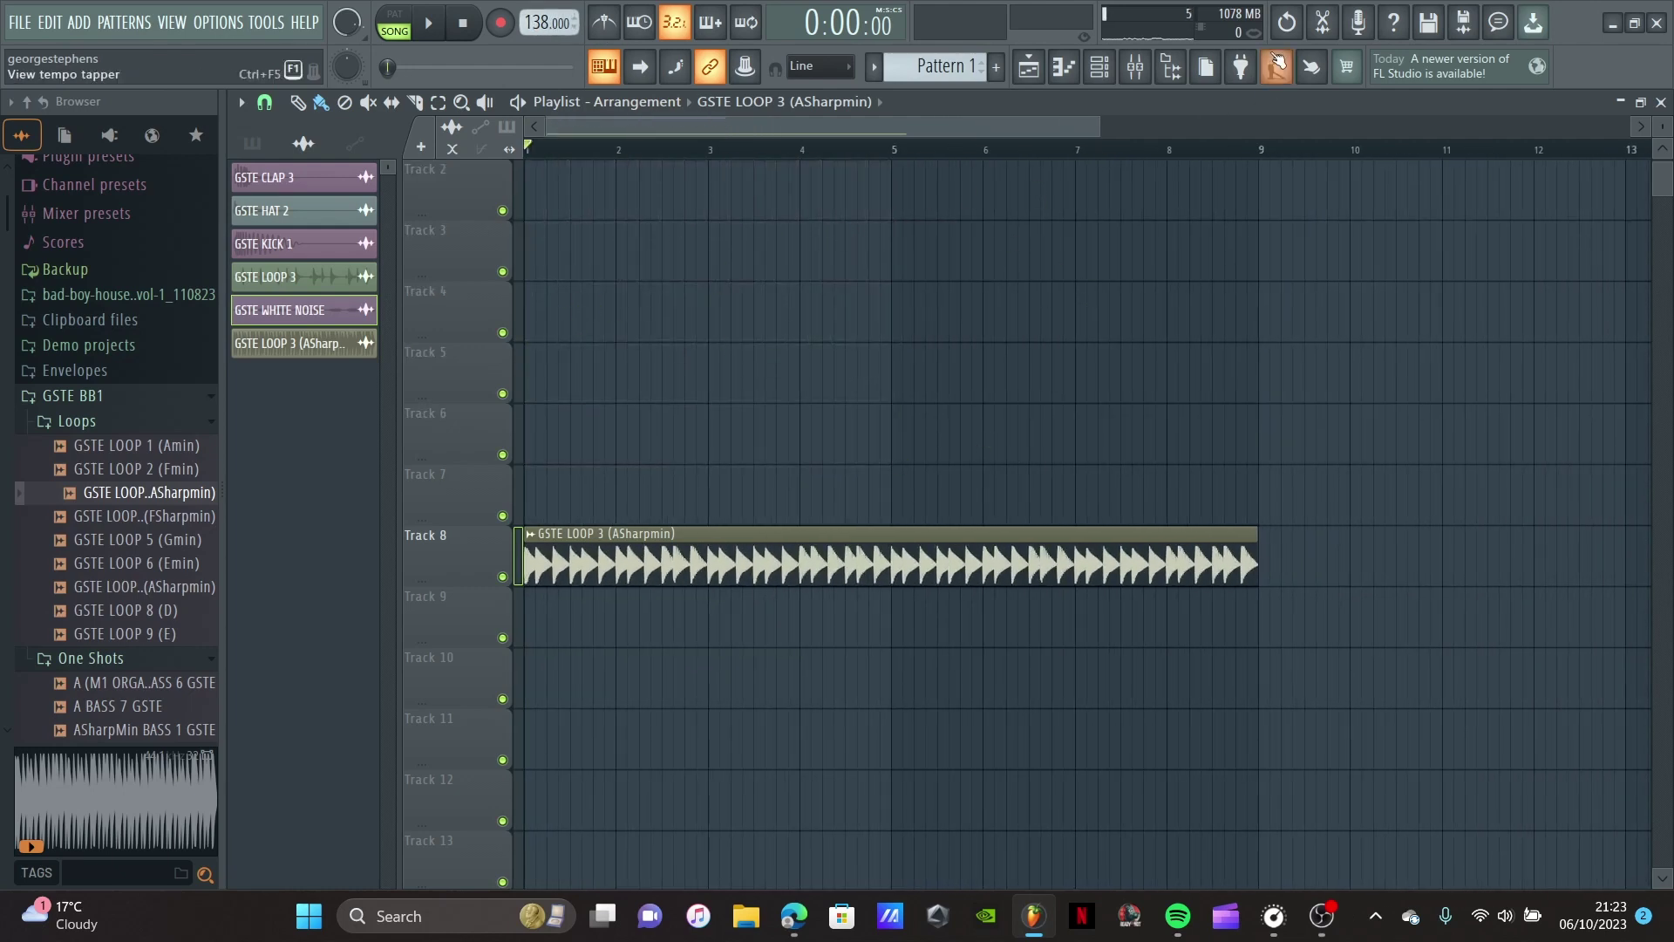
key(ctrl+z)
Step: Select all clips on Tracks 2 to 6 and duplicate them to fill bars 5 to 8
drag(982, 460, 533, 197)
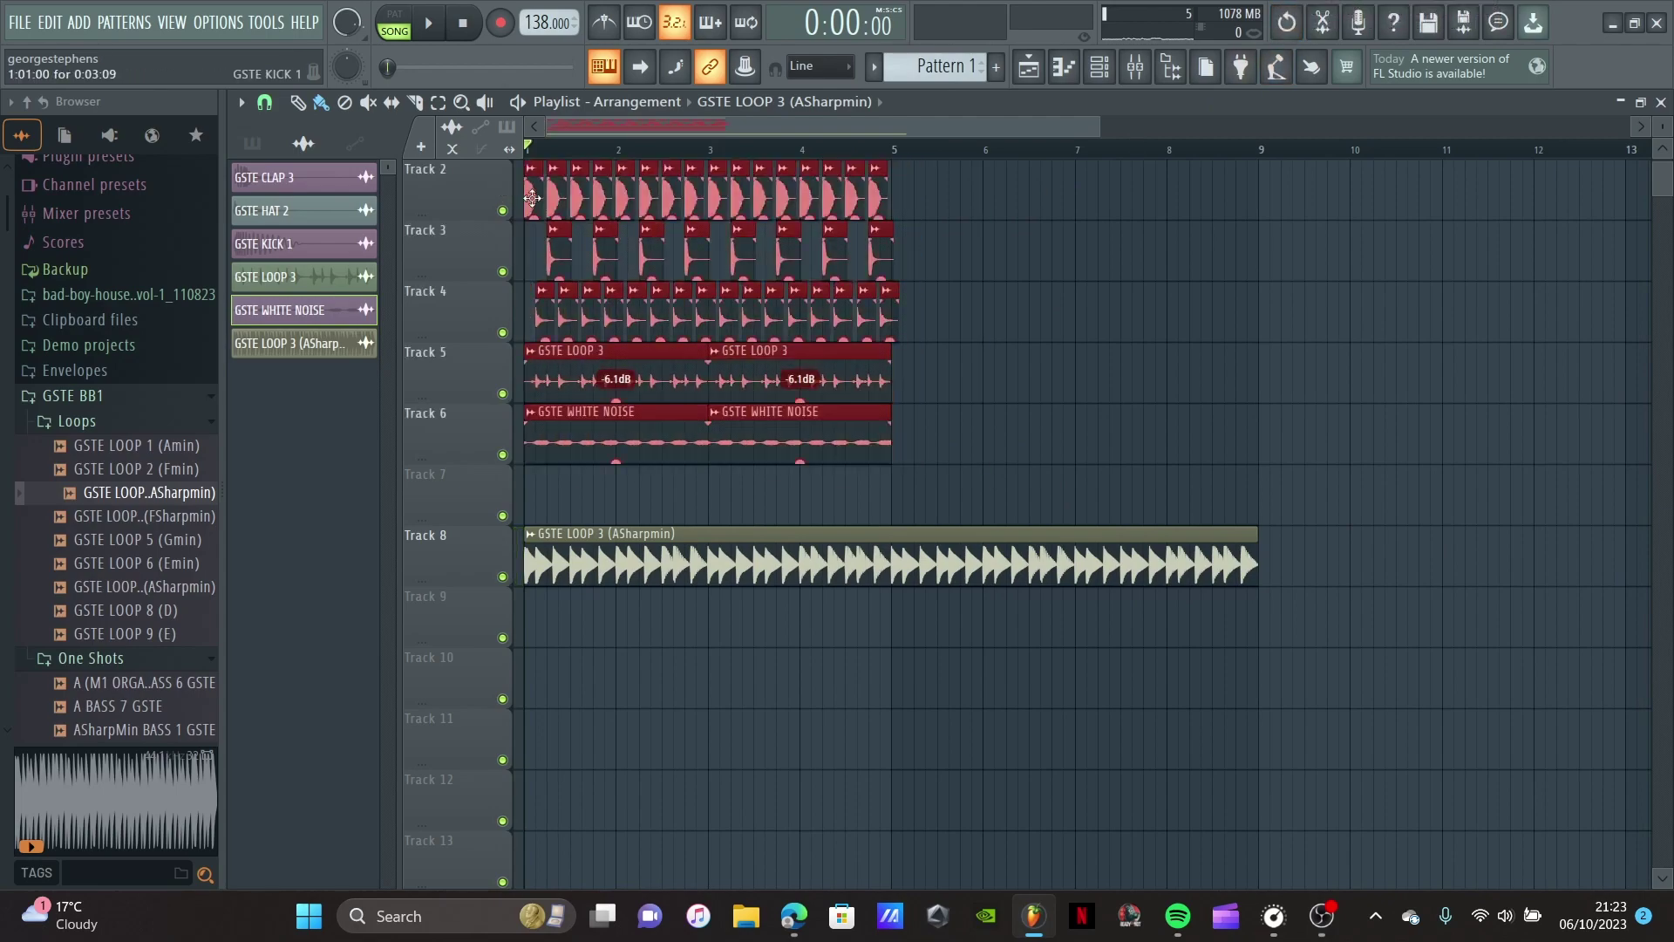
key(ctrl+b)
scroll(1283, 497, up, 2)
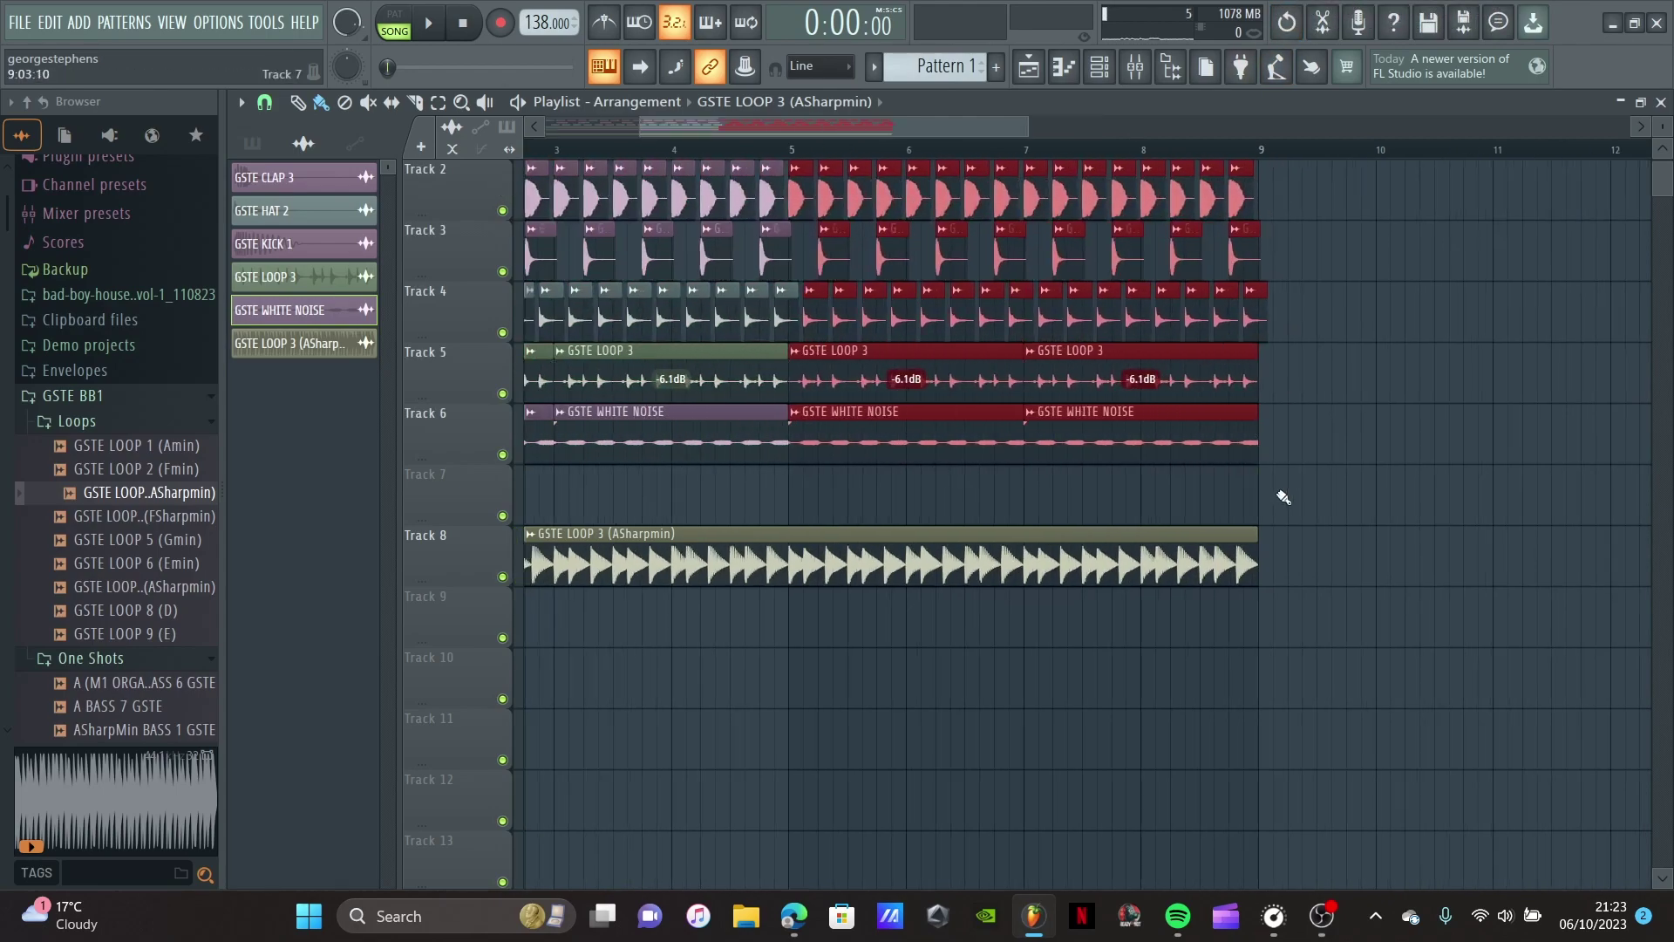
scroll(1282, 493, down, 3)
Step: Play the arrangement from the start to hear the drums with the GSTE LOOP 3 (ASharpmin) bass loop
click(905, 148)
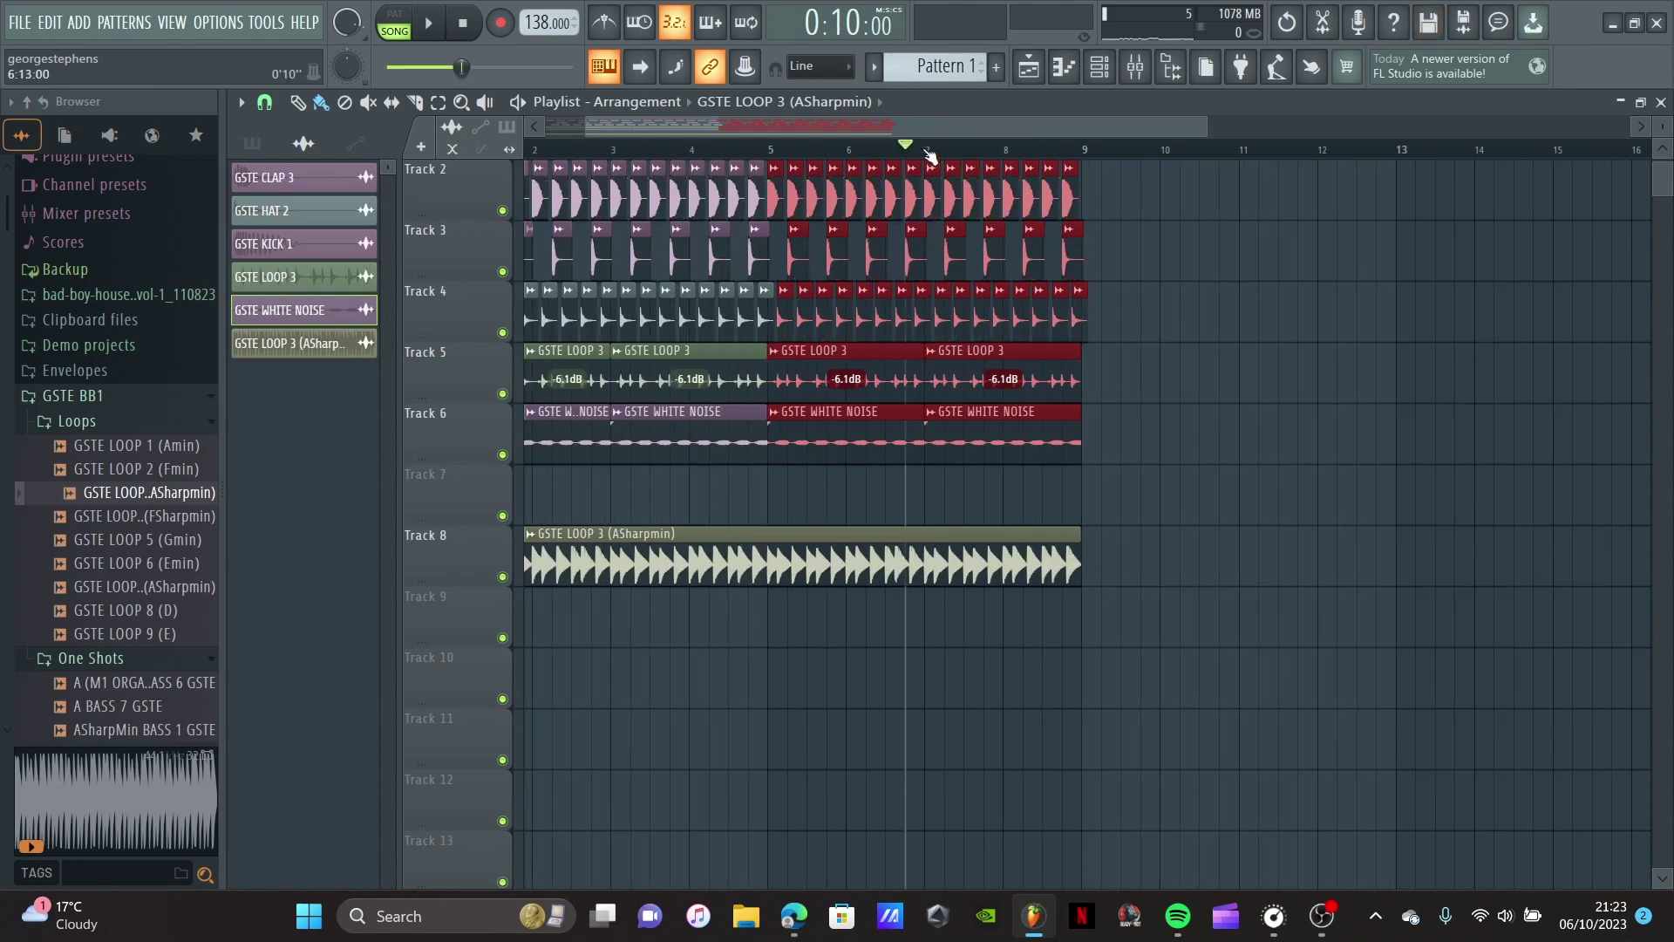
key(Home)
scroll(593, 513, up, 1)
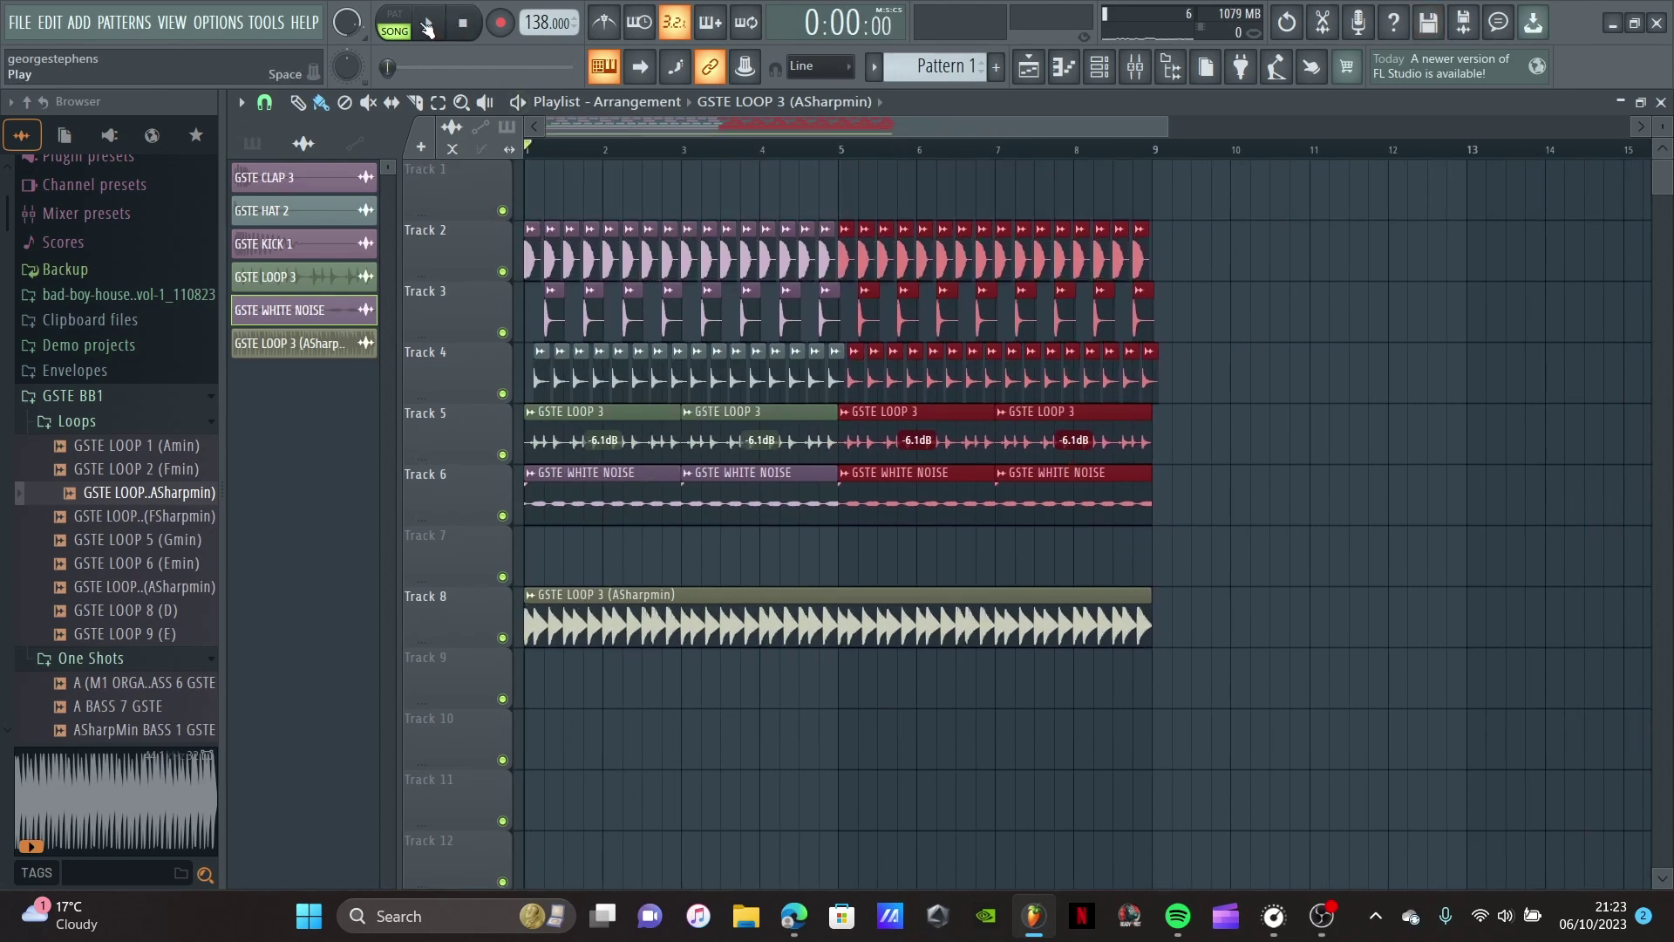
click(439, 29)
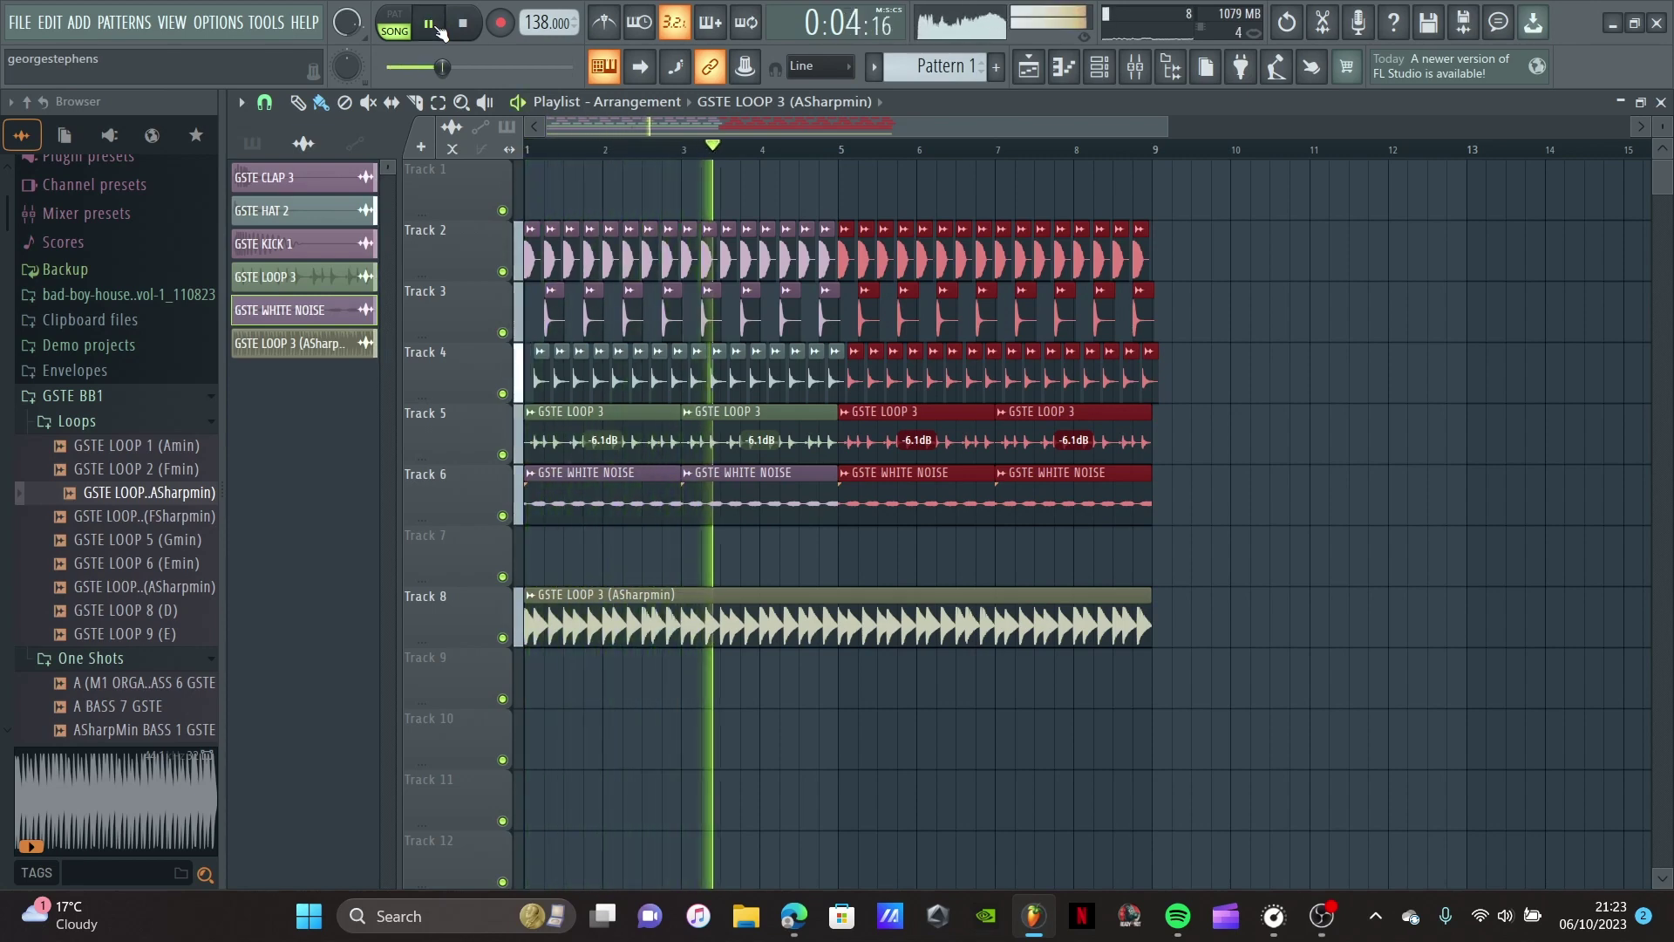
click(432, 26)
Step: Audition GSTE LOOP 7 (ASharpmin) and put it at the start of Track 8 in place of the GSTE LOOP 3 (ASharpmin) clip
scroll(316, 482, down, 1)
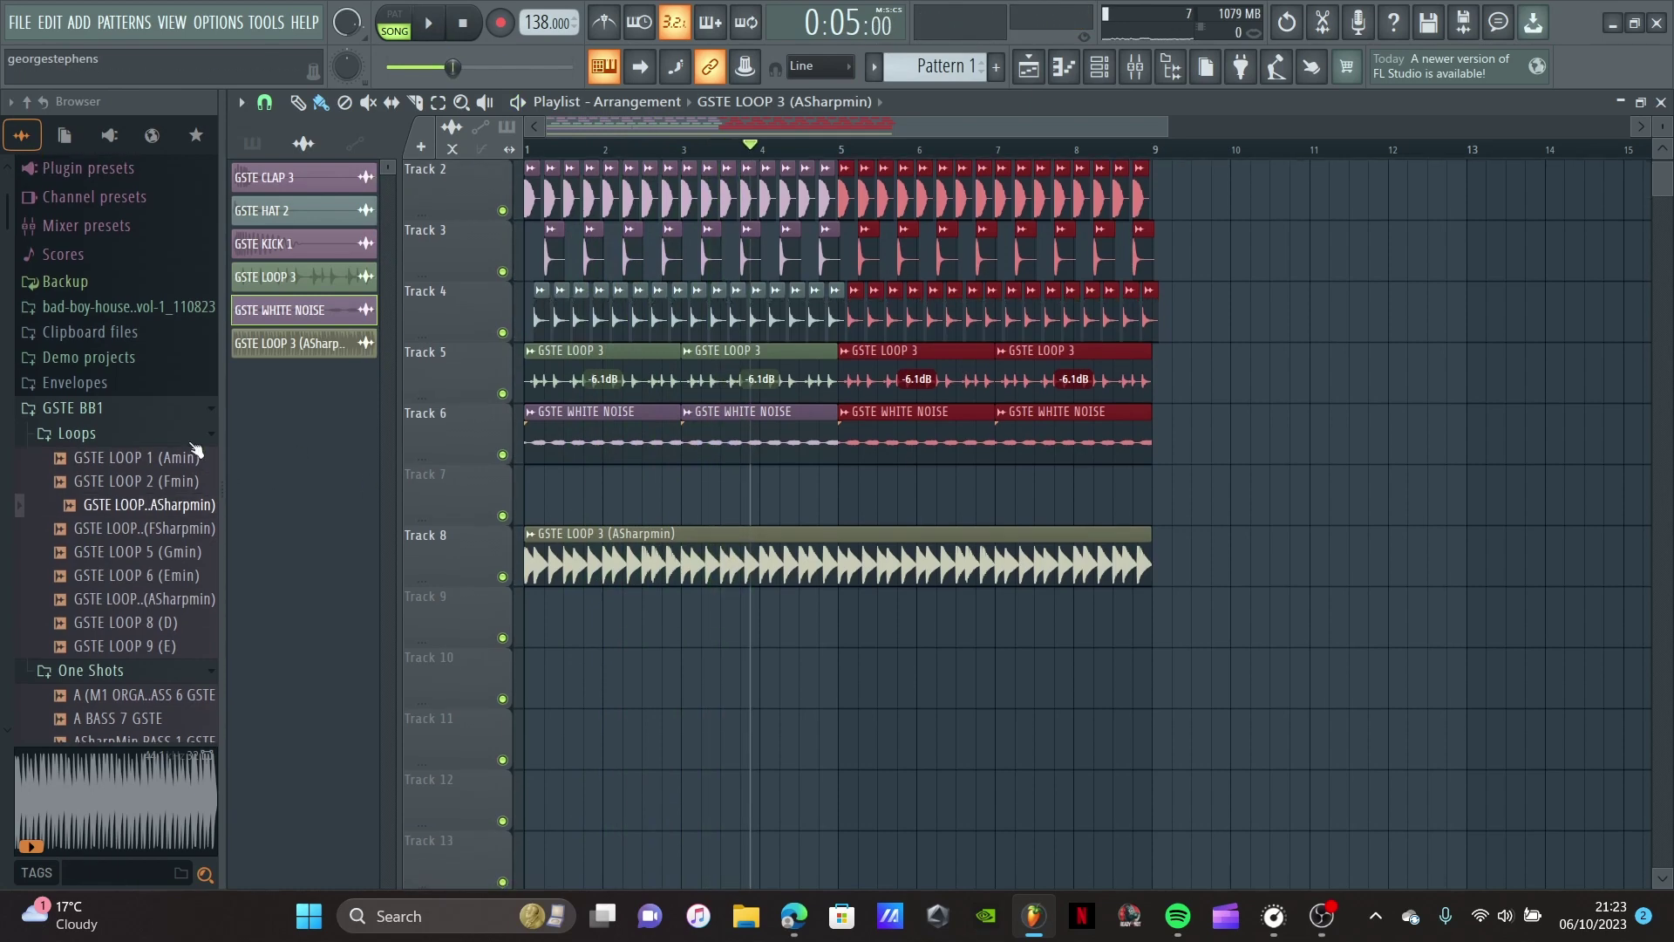
scroll(157, 471, down, 2)
click(165, 462)
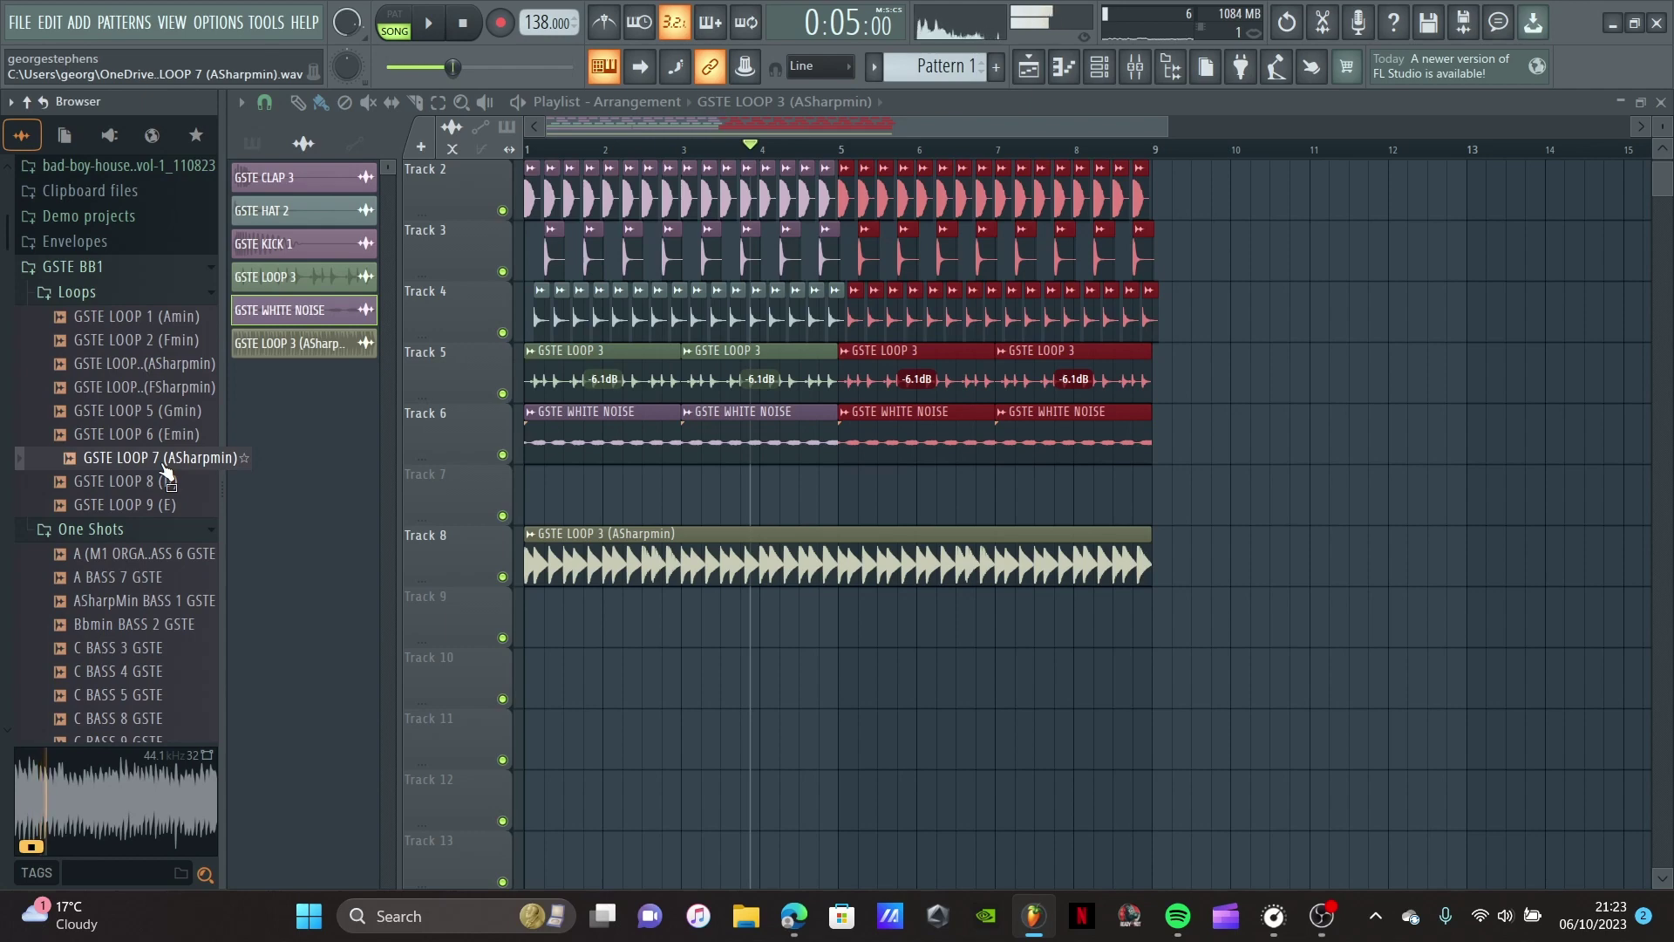
right_click(541, 558)
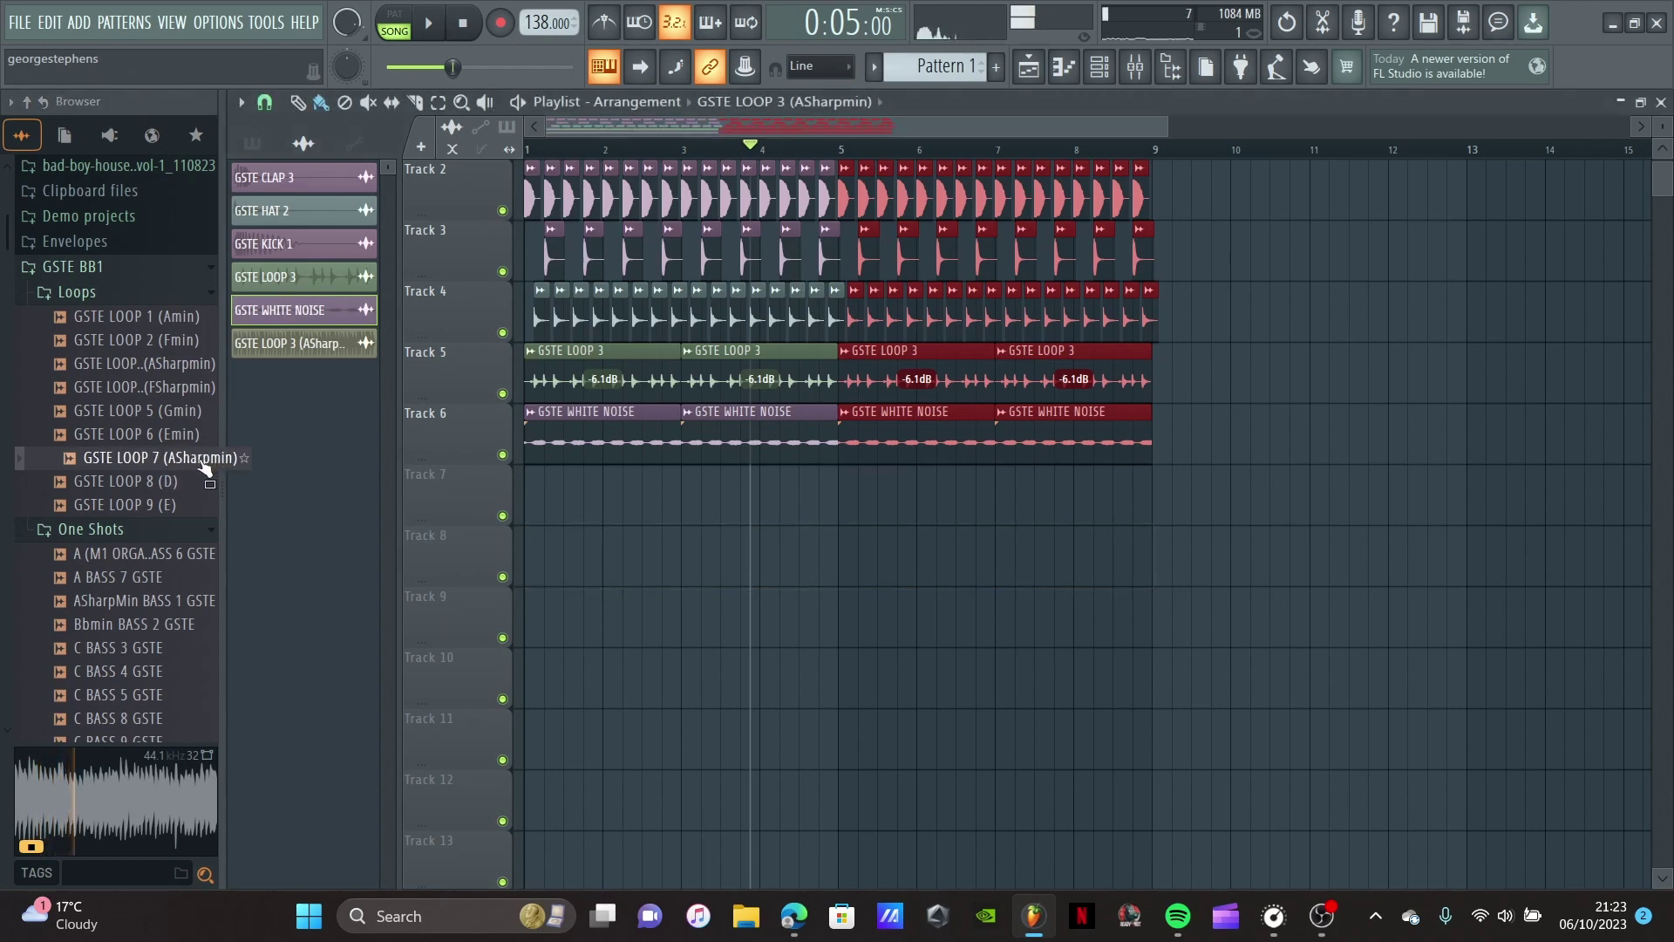
drag(205, 469, 536, 553)
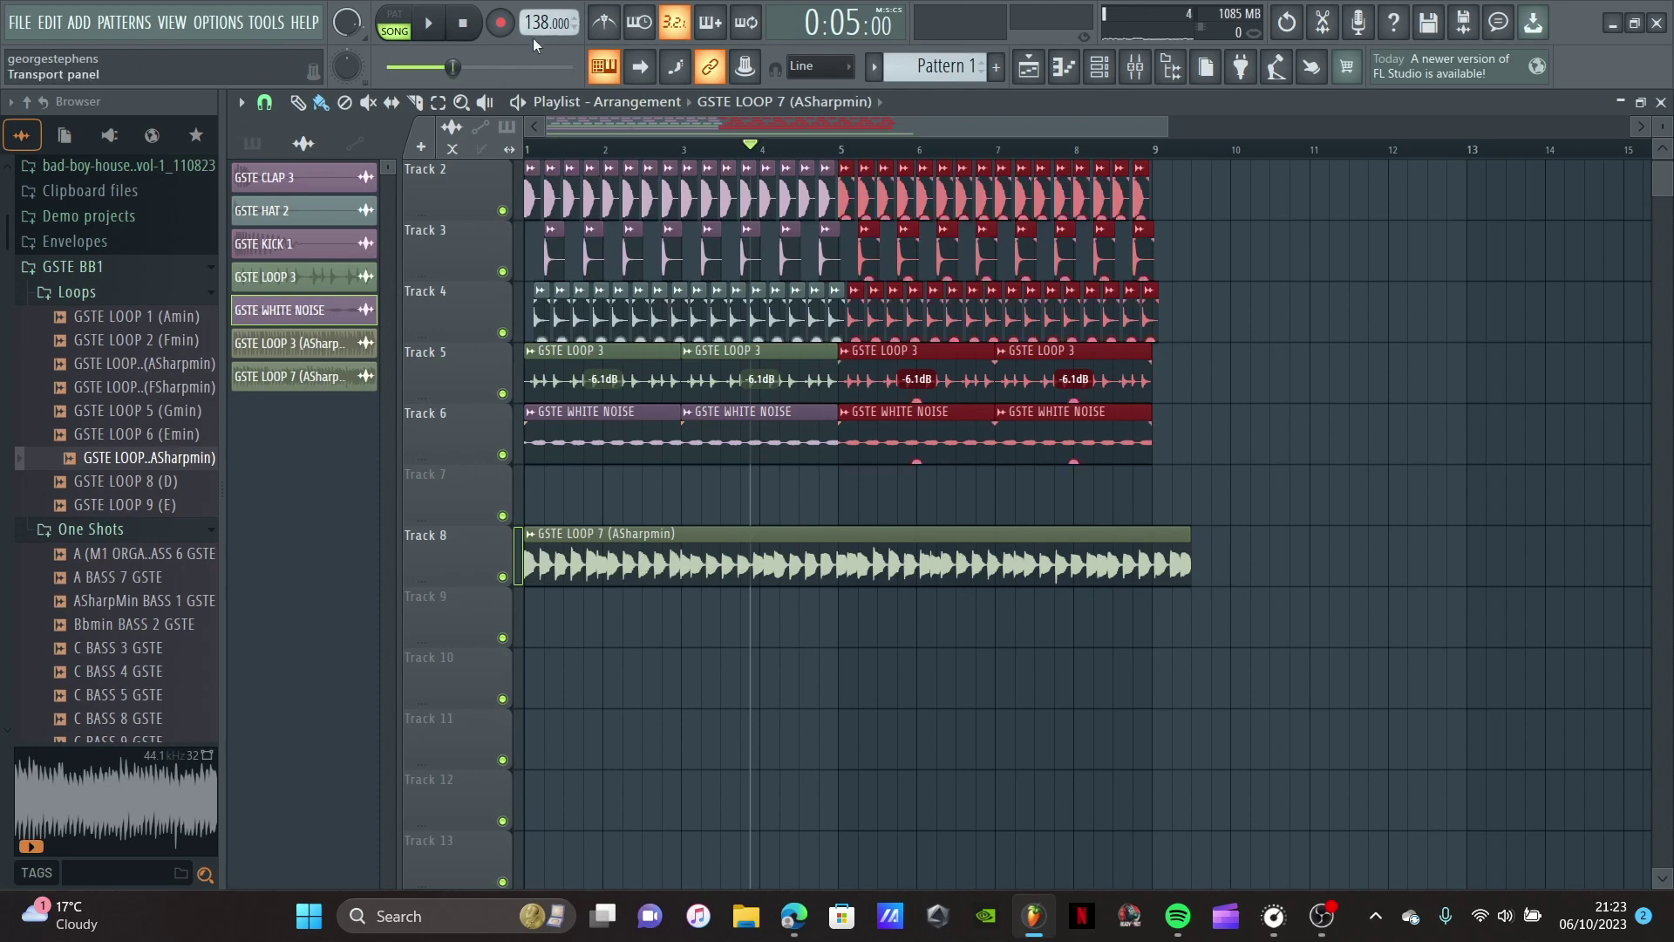
Step: Set the project tempo to 130 BPM and play the arrangement from the start with the GSTE LOOP 7 (ASharpmin) bass loop
scroll(536, 24, down, 6)
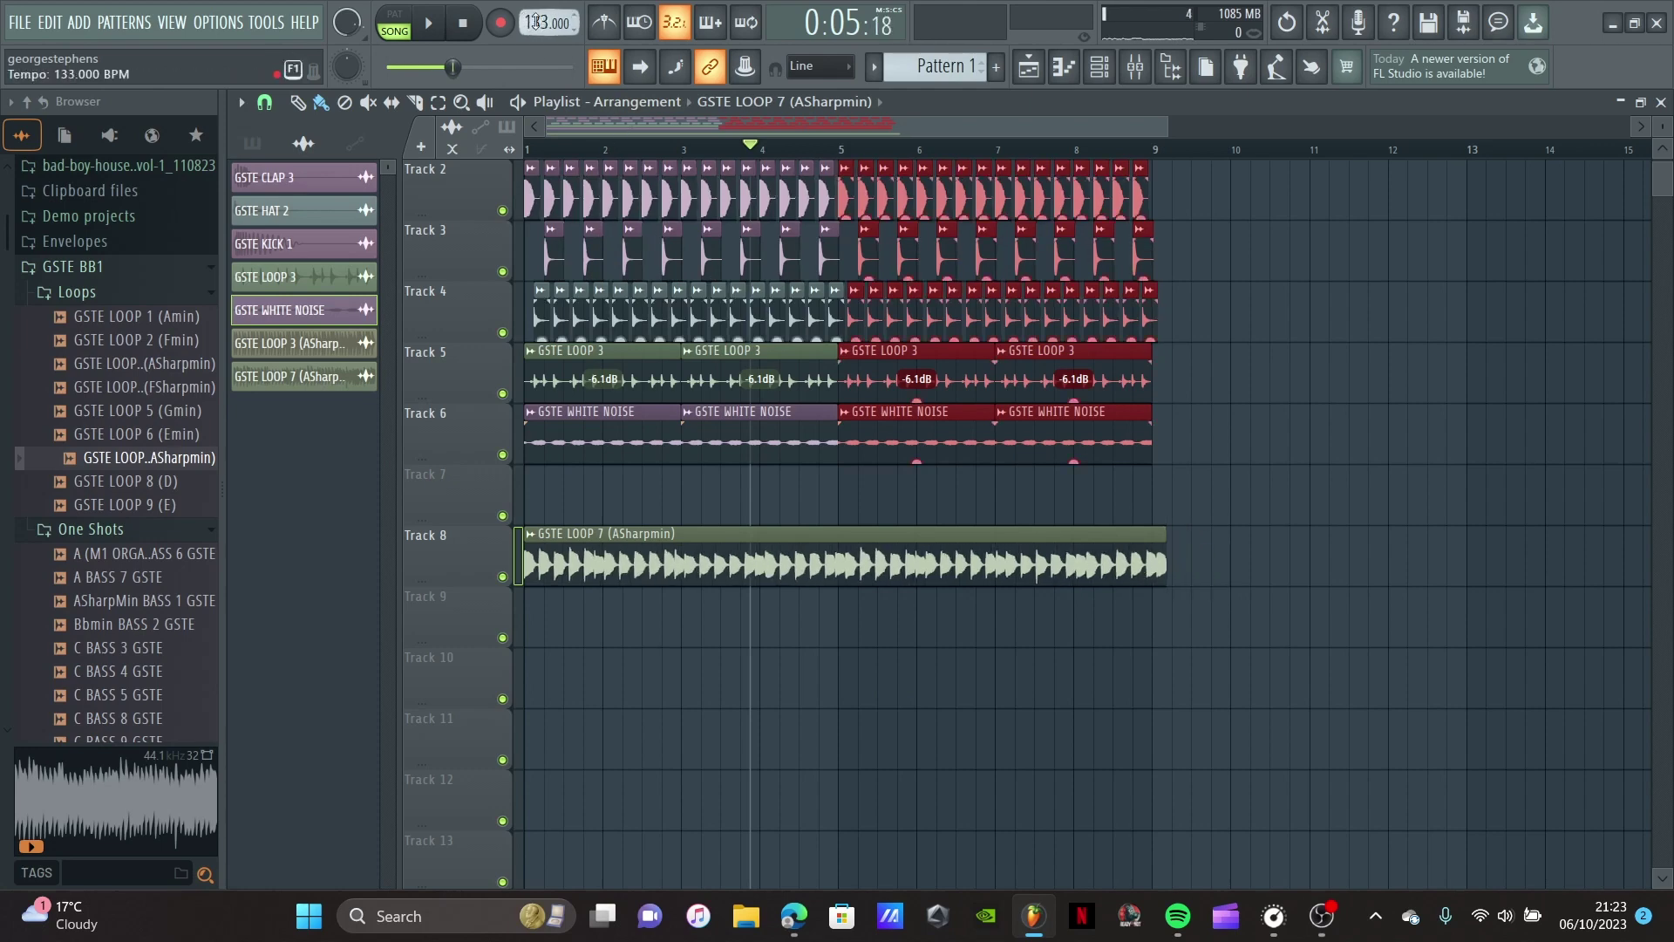
scroll(535, 22, down, 2)
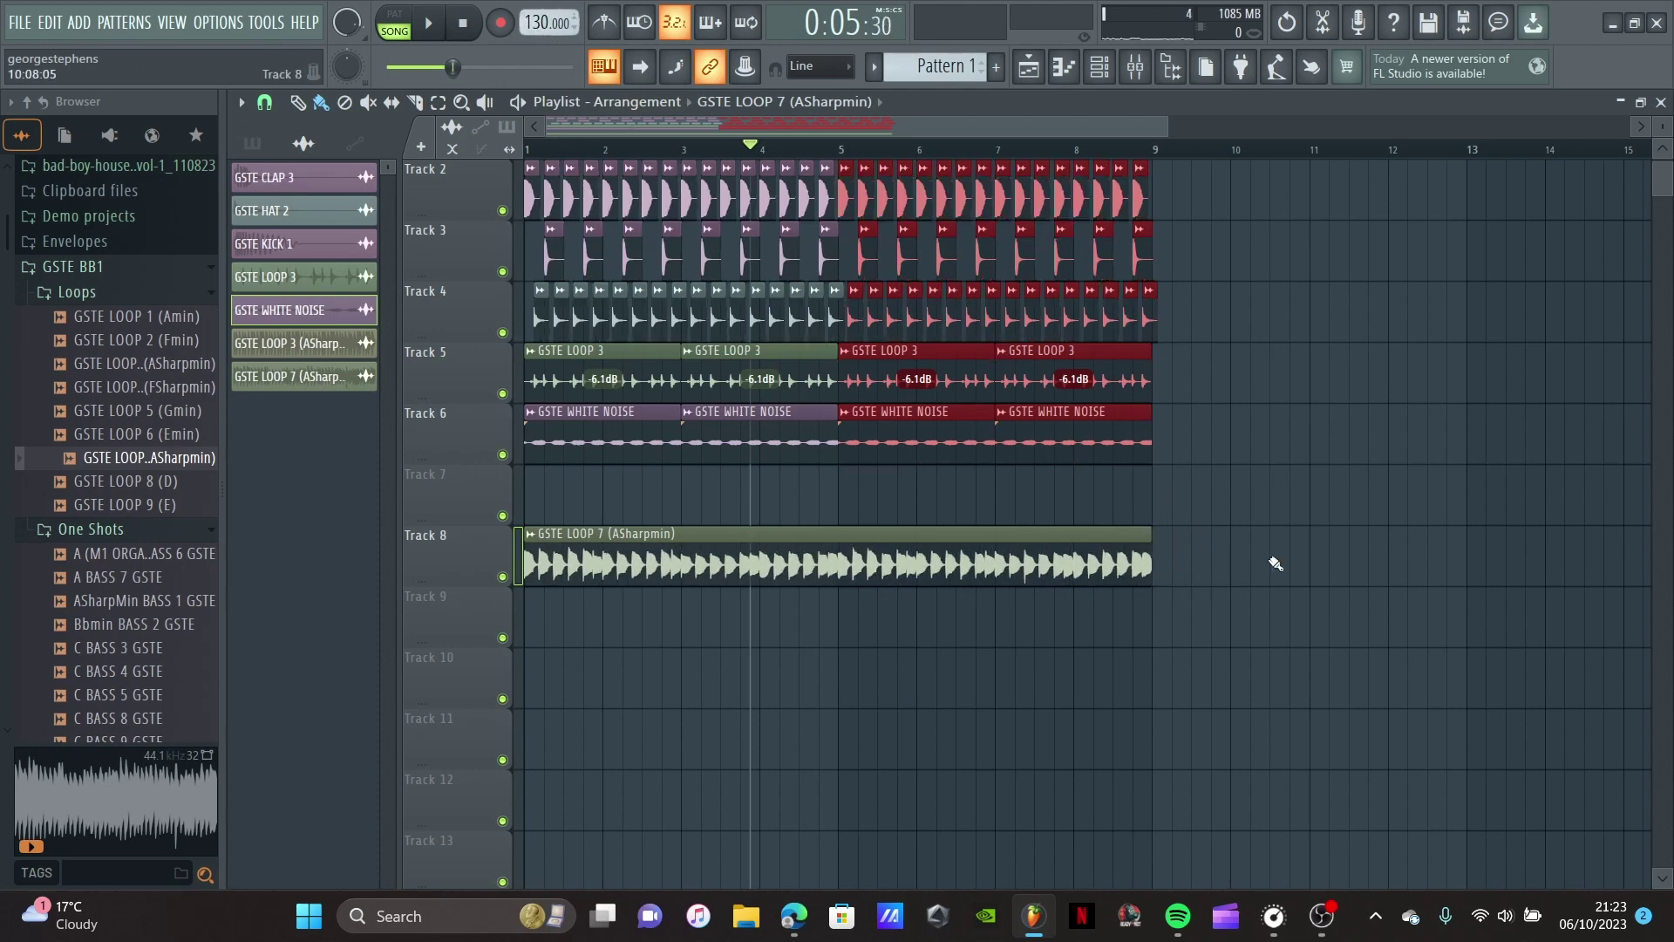
scroll(1151, 590, right, 3)
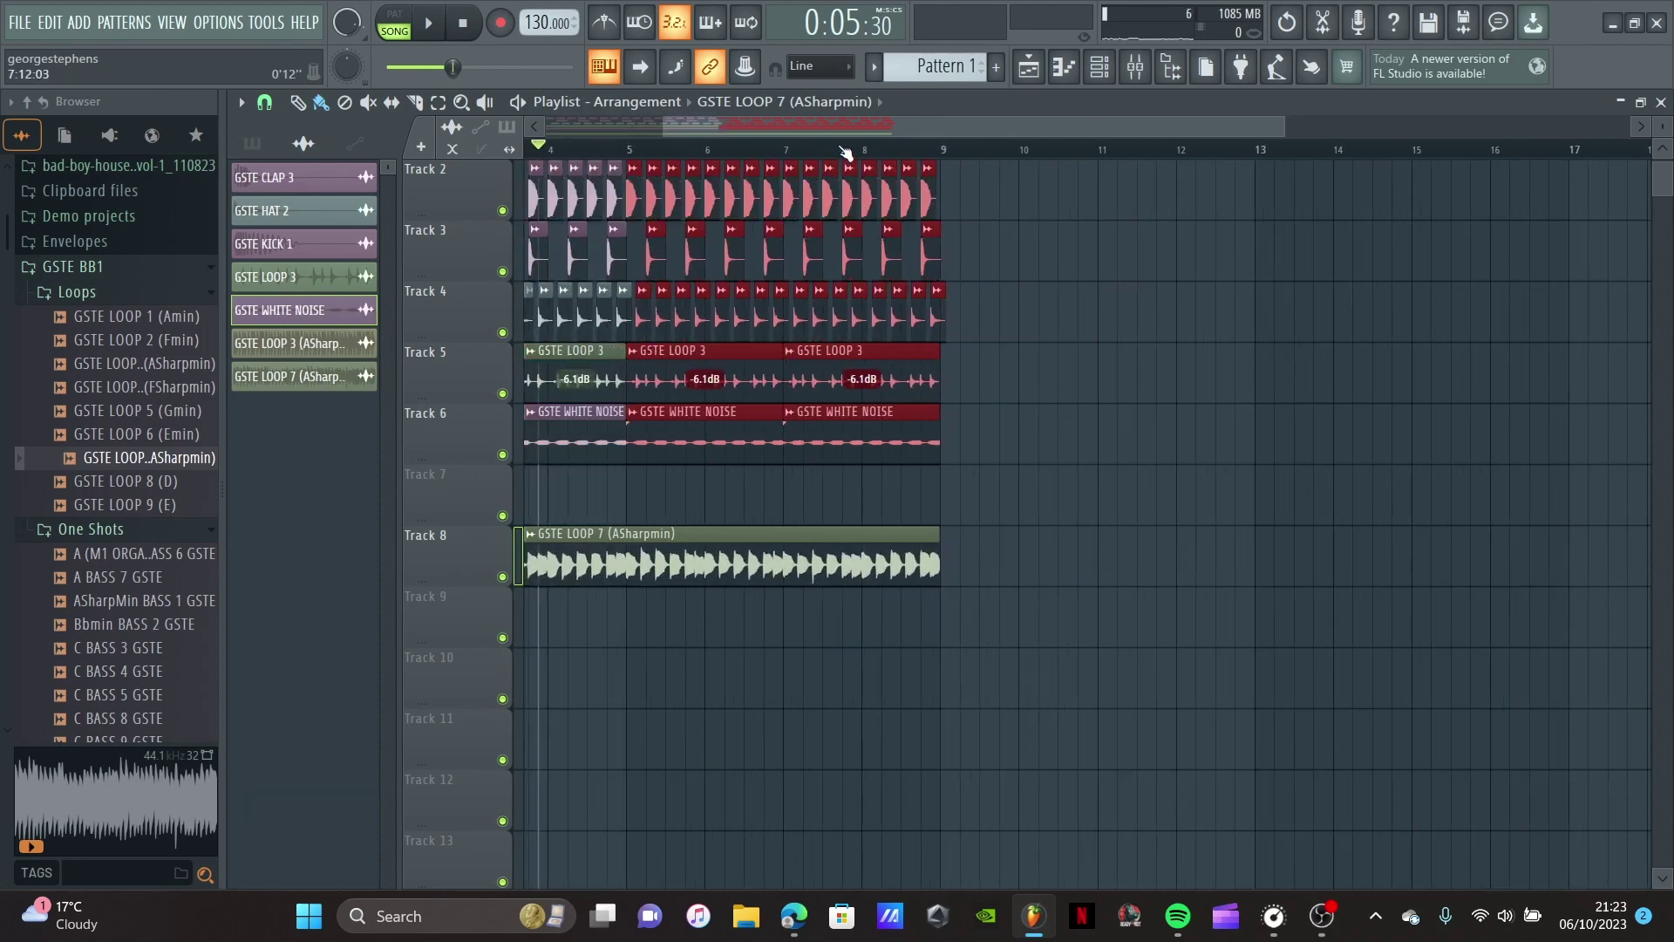
click(463, 23)
click(429, 24)
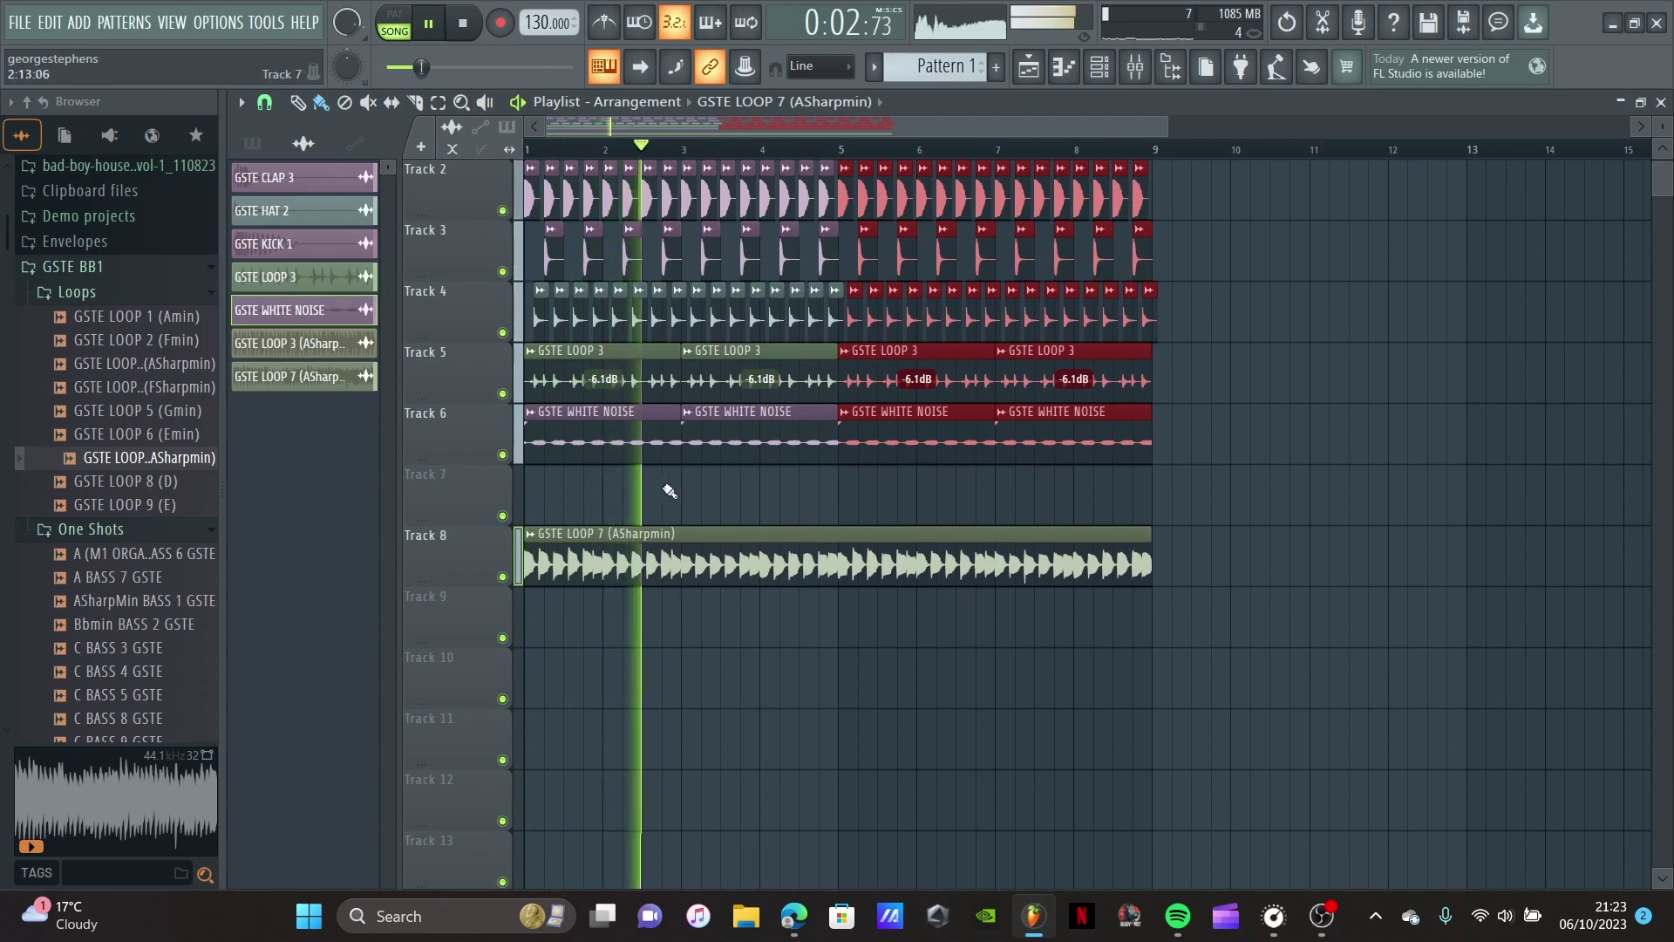
click(431, 26)
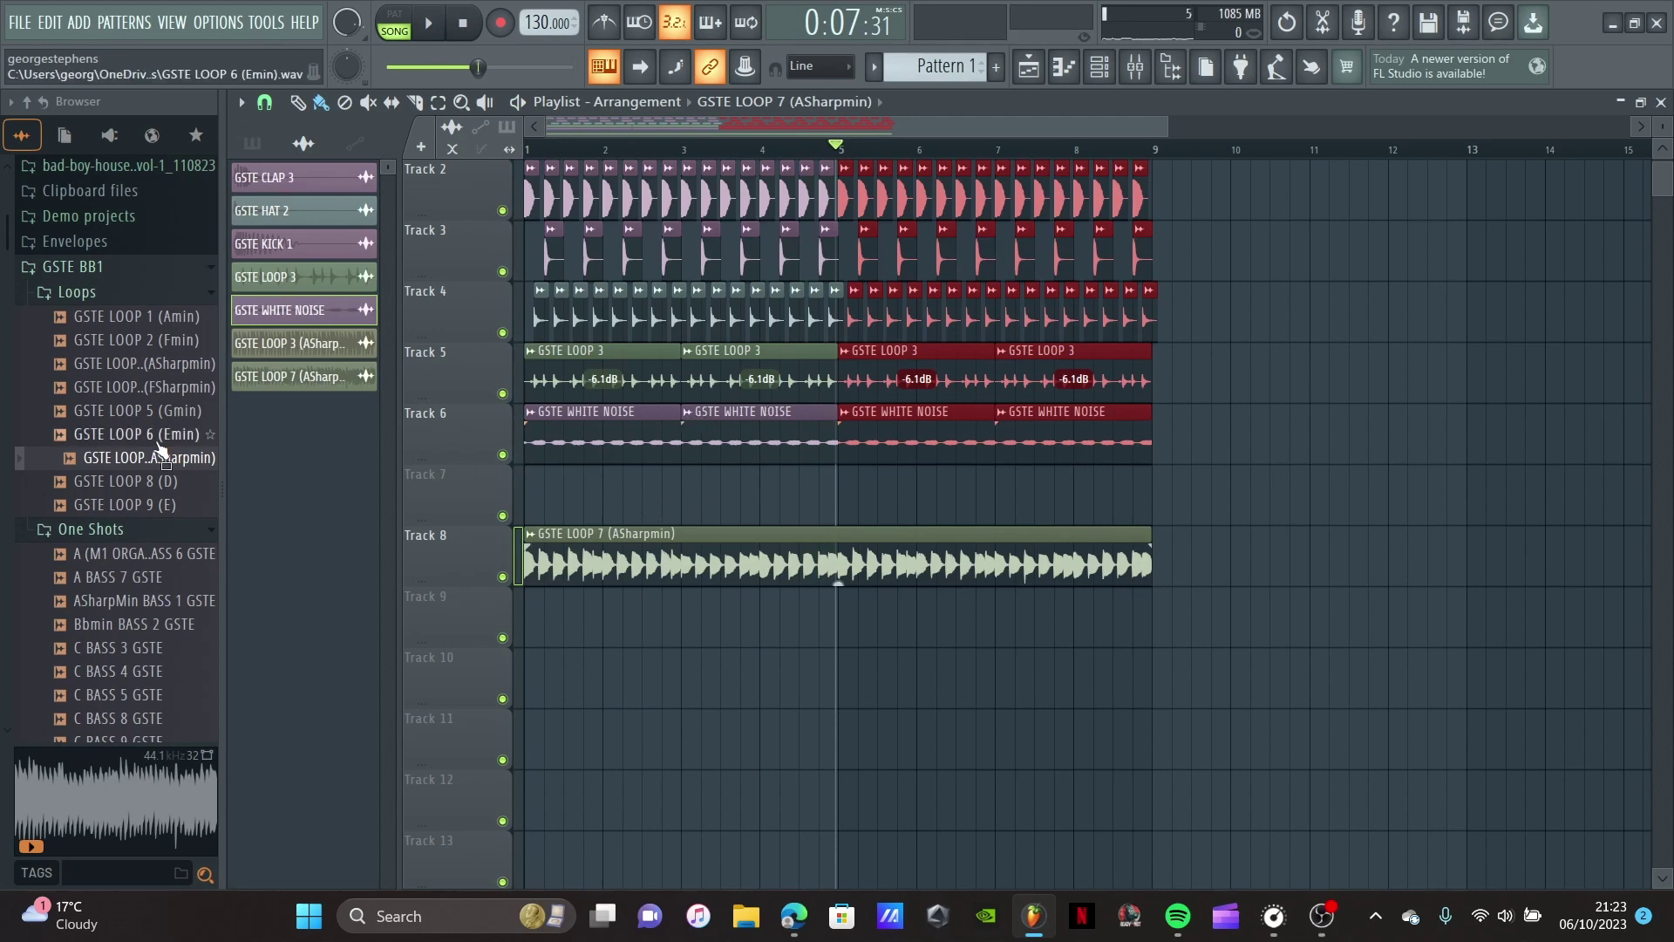